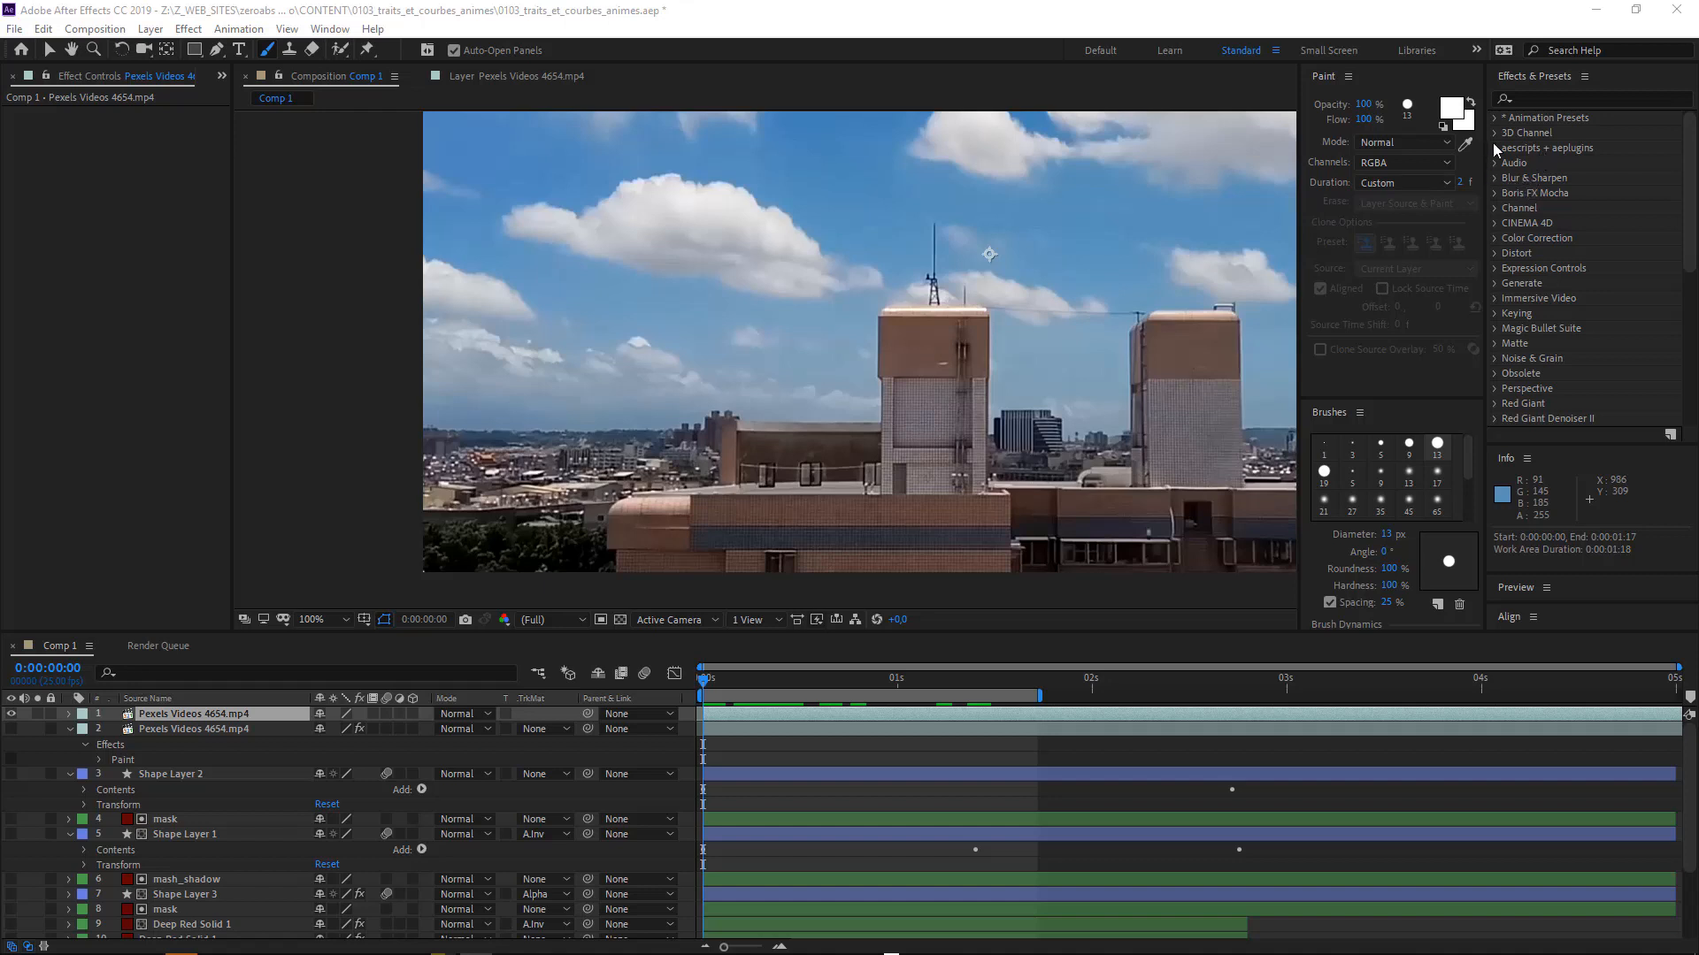
- Create a new 1280 × 720 px deep red solid above the topmost video layer
{"action": "left_click", "coordinate": [1494, 147]}
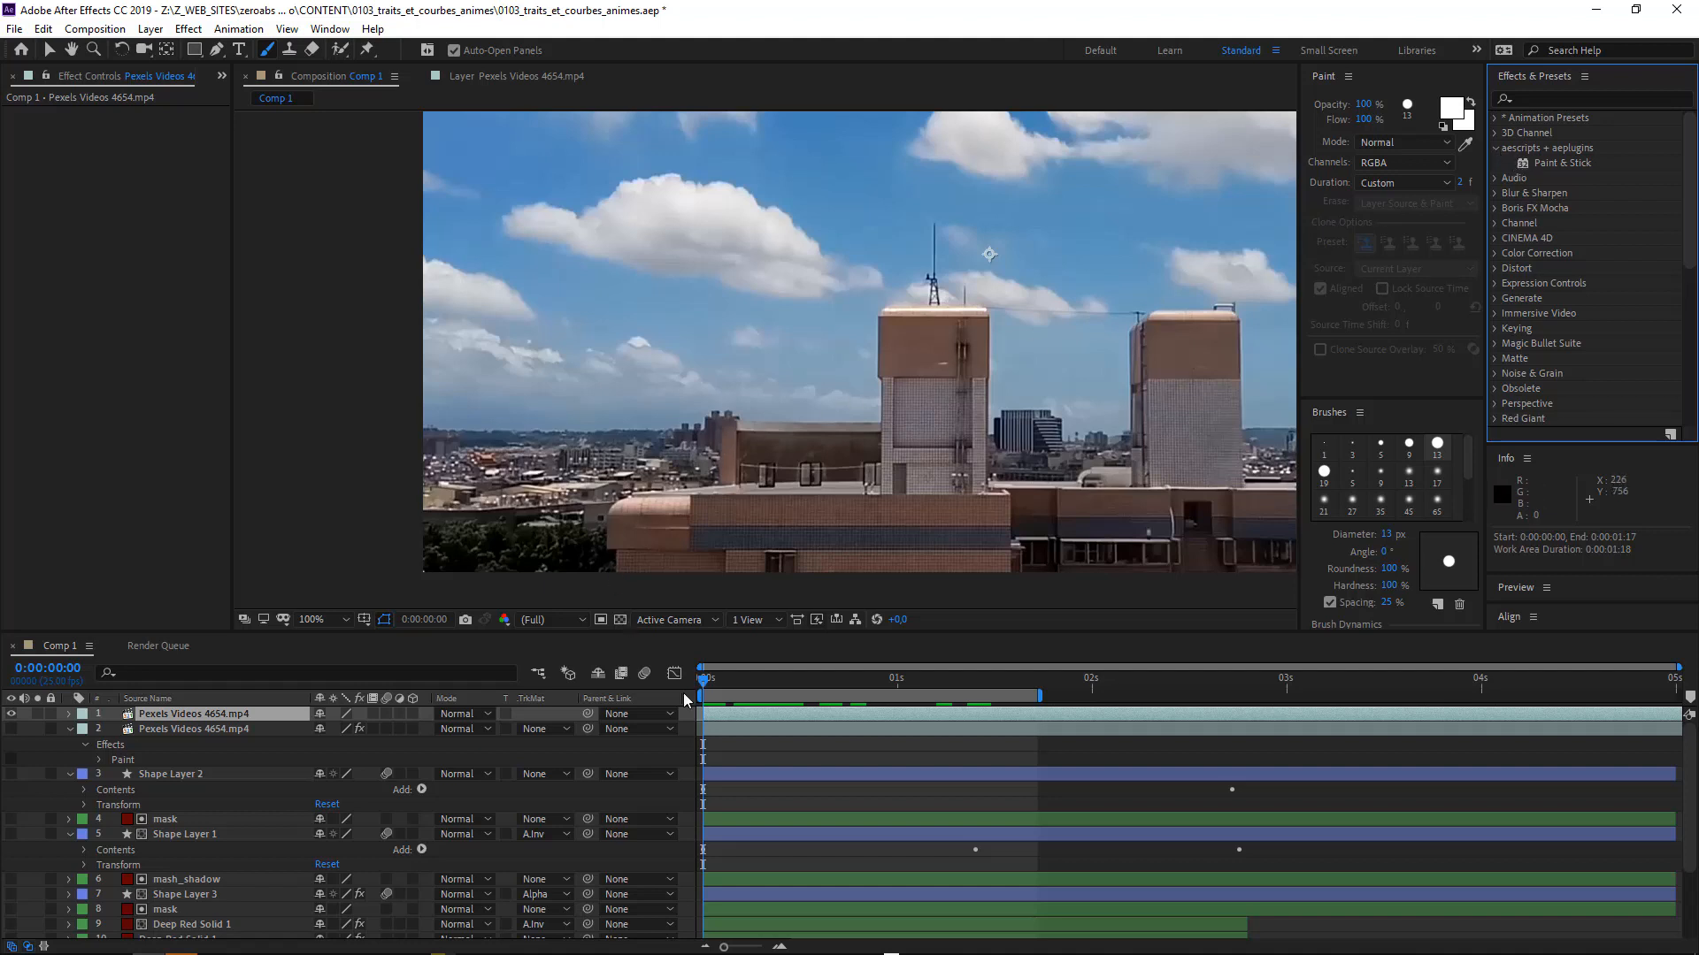
{"action": "left_click", "coordinate": [721, 718]}
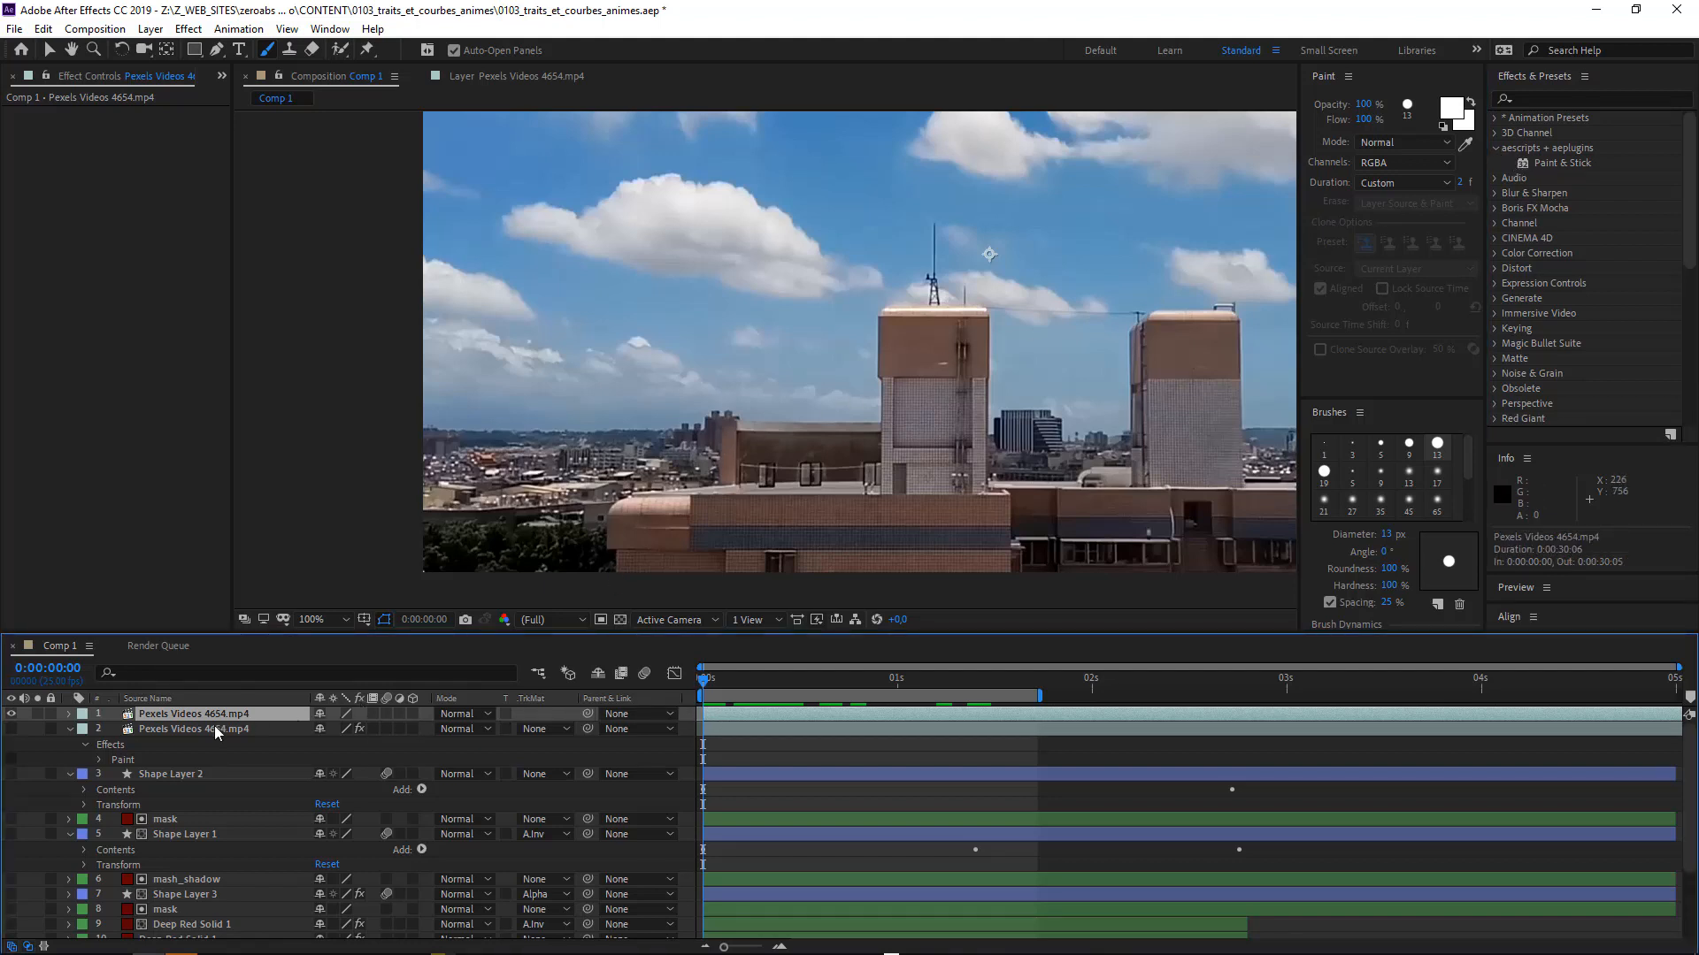
{"action": "left_click", "coordinate": [171, 733]}
{"action": "left_click", "coordinate": [170, 711]}
{"action": "key", "text": "ctrl+y"}
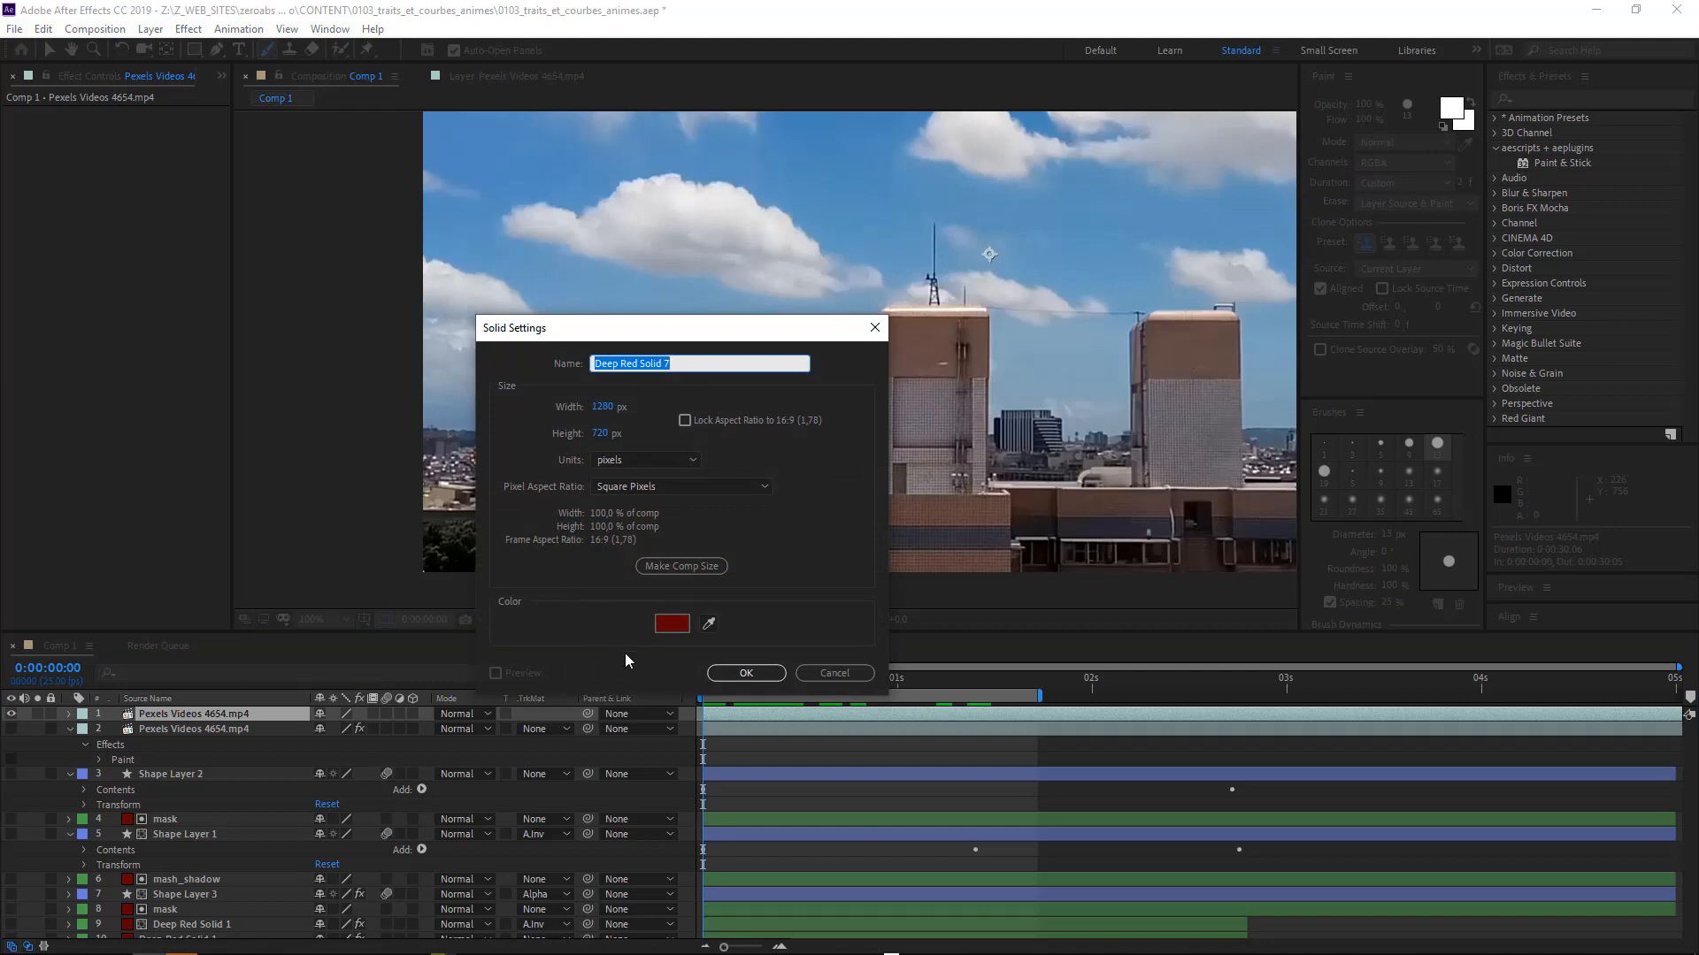
{"action": "left_click", "coordinate": [743, 674]}
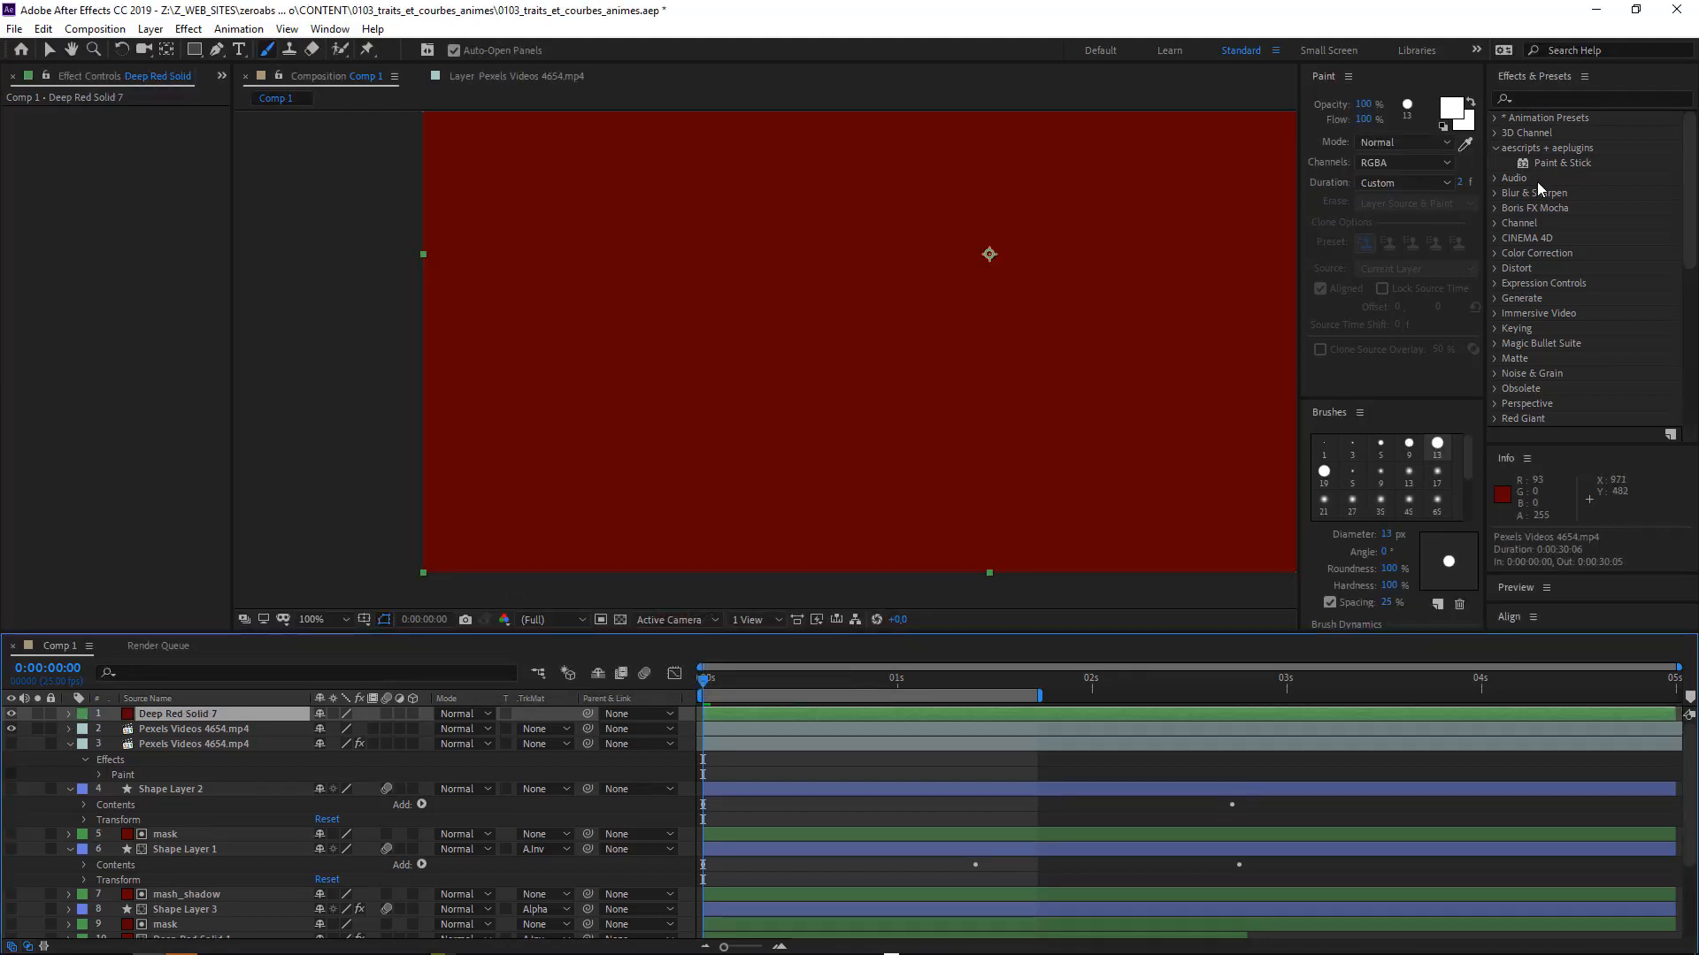
- Apply the Paint & Stick effect to the new solid and widen the effect's settings panel
{"action": "left_click", "coordinate": [1548, 161]}
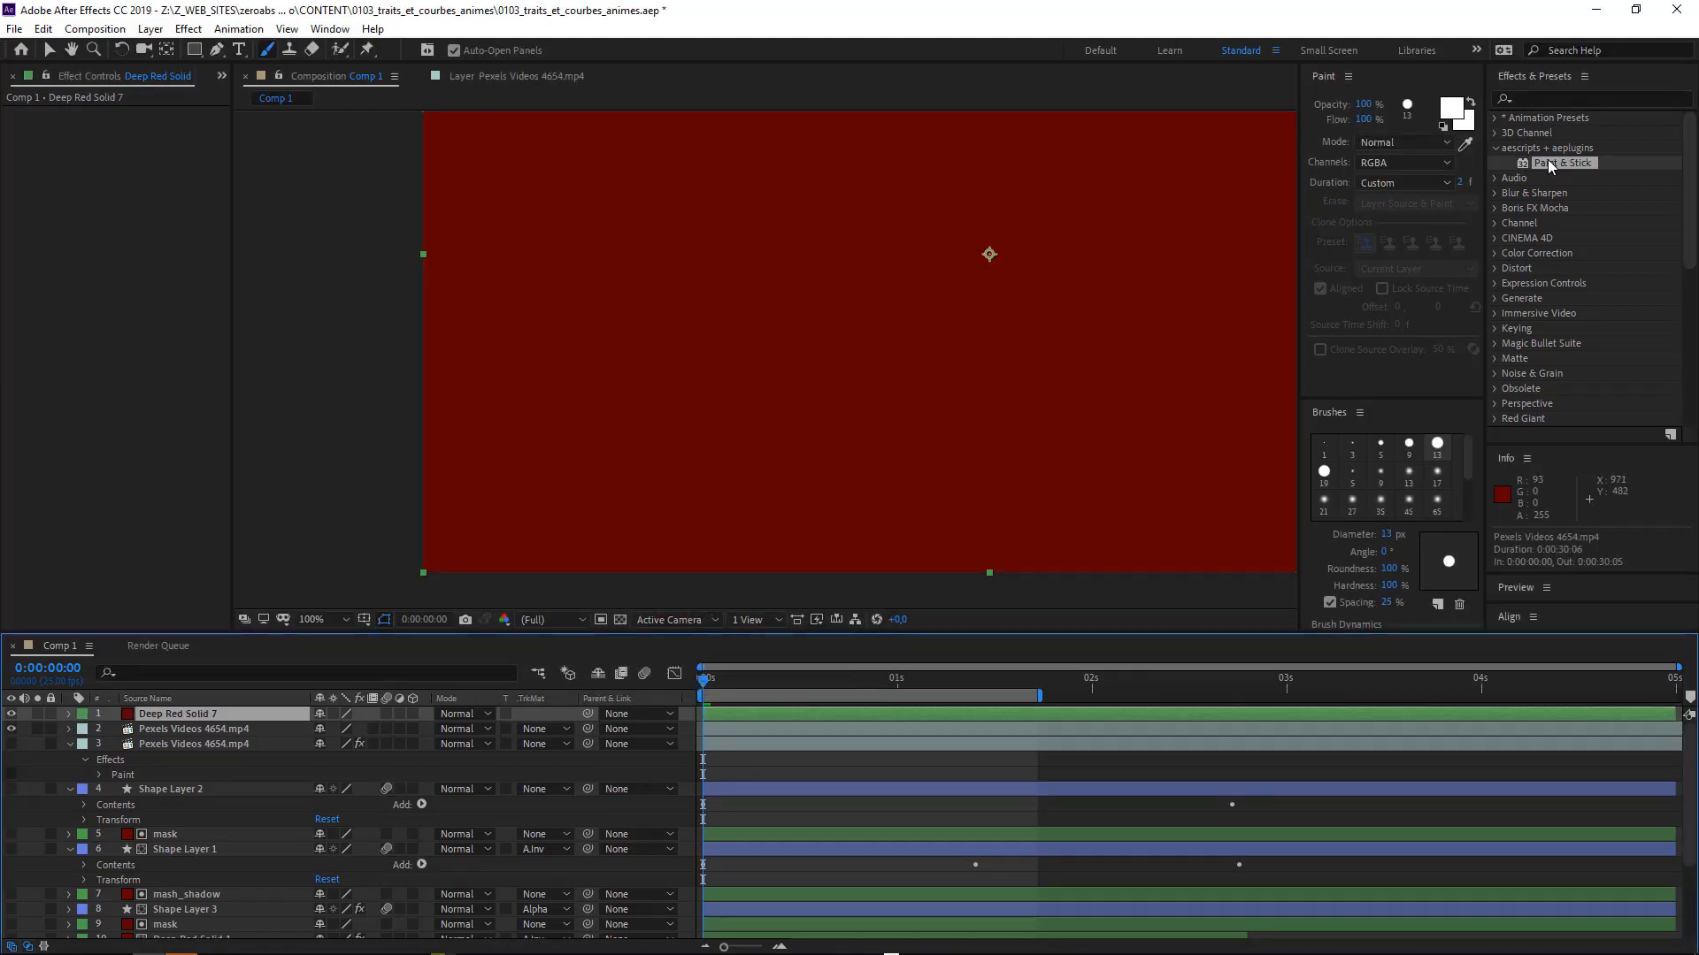
{"action": "left_click_drag", "start_coordinate": [1548, 161], "coordinate": [1133, 228]}
{"action": "left_click_drag", "start_coordinate": [911, 290], "coordinate": [660, 317]}
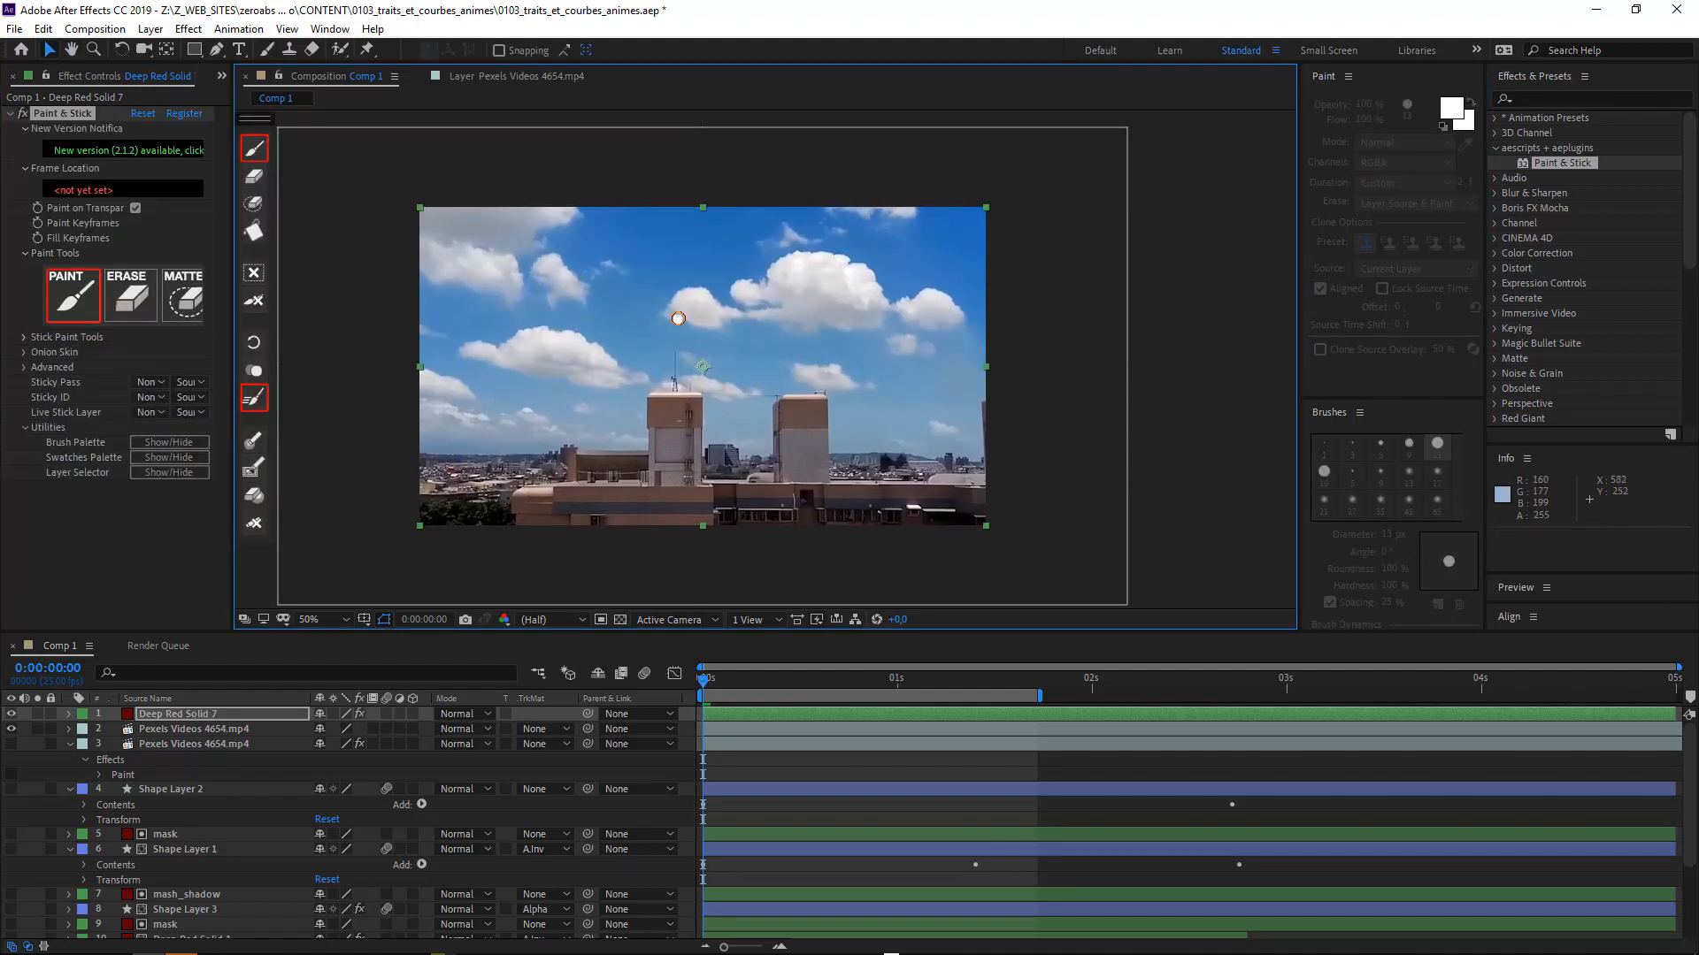
{"action": "scroll", "coordinate": [678, 319], "scroll_direction": "up", "scroll_amount": 1}
{"action": "left_click_drag", "start_coordinate": [641, 364], "coordinate": [850, 256]}
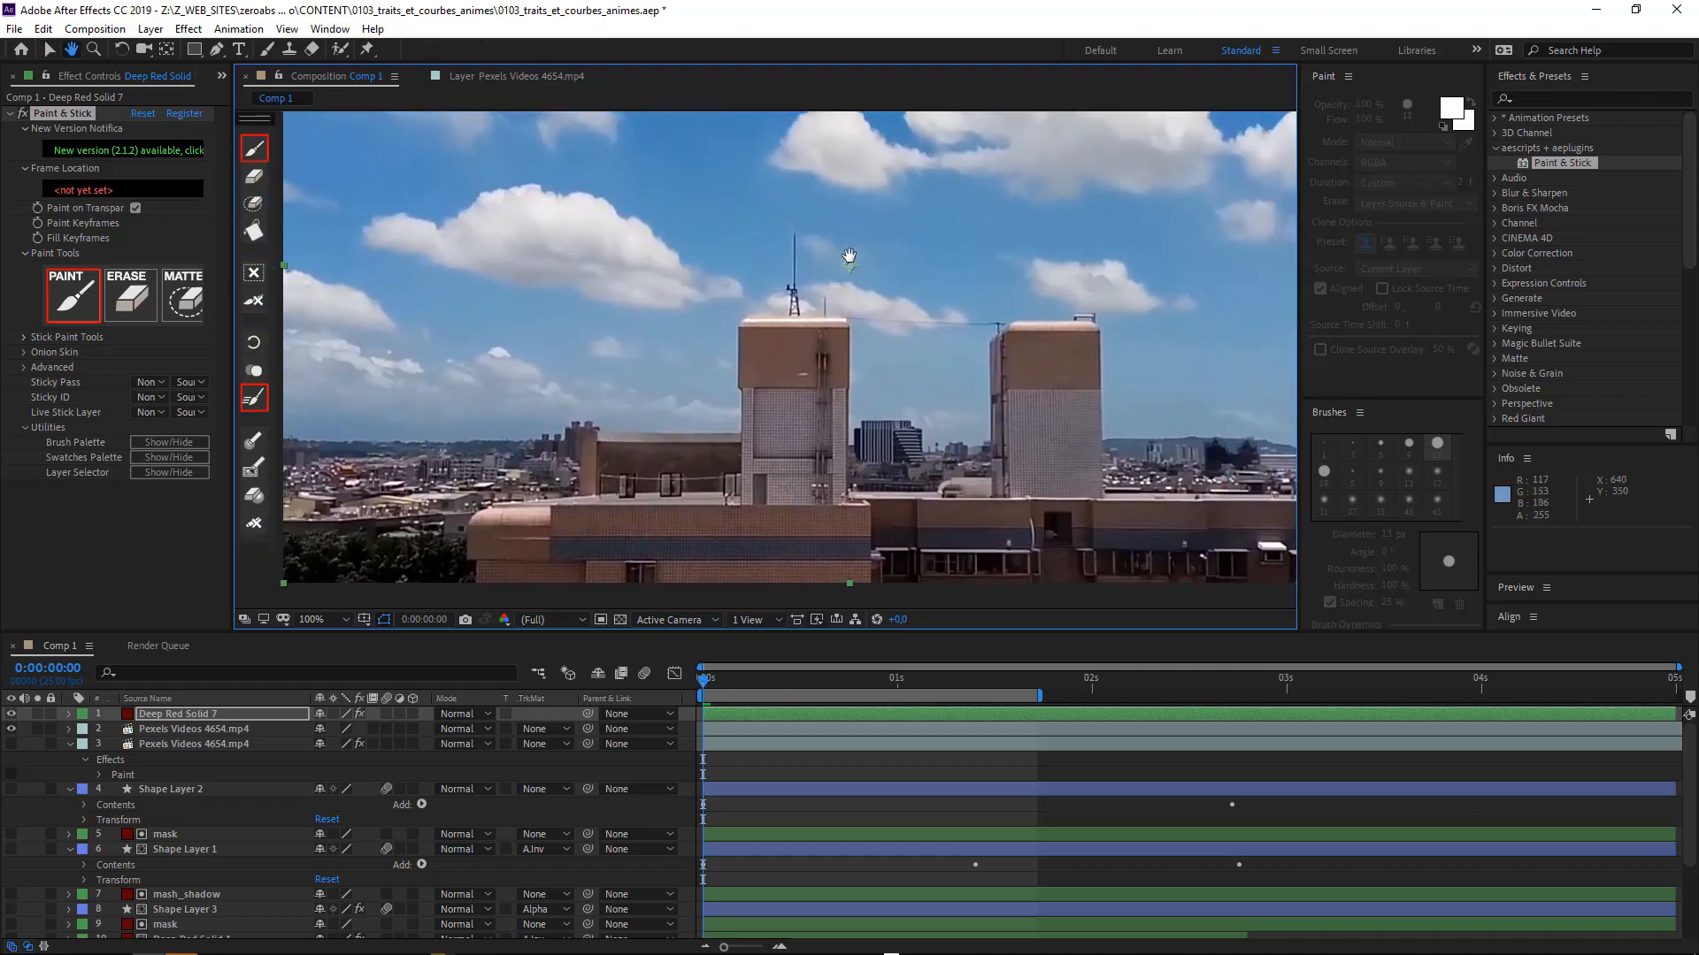
{"action": "key", "text": "v"}
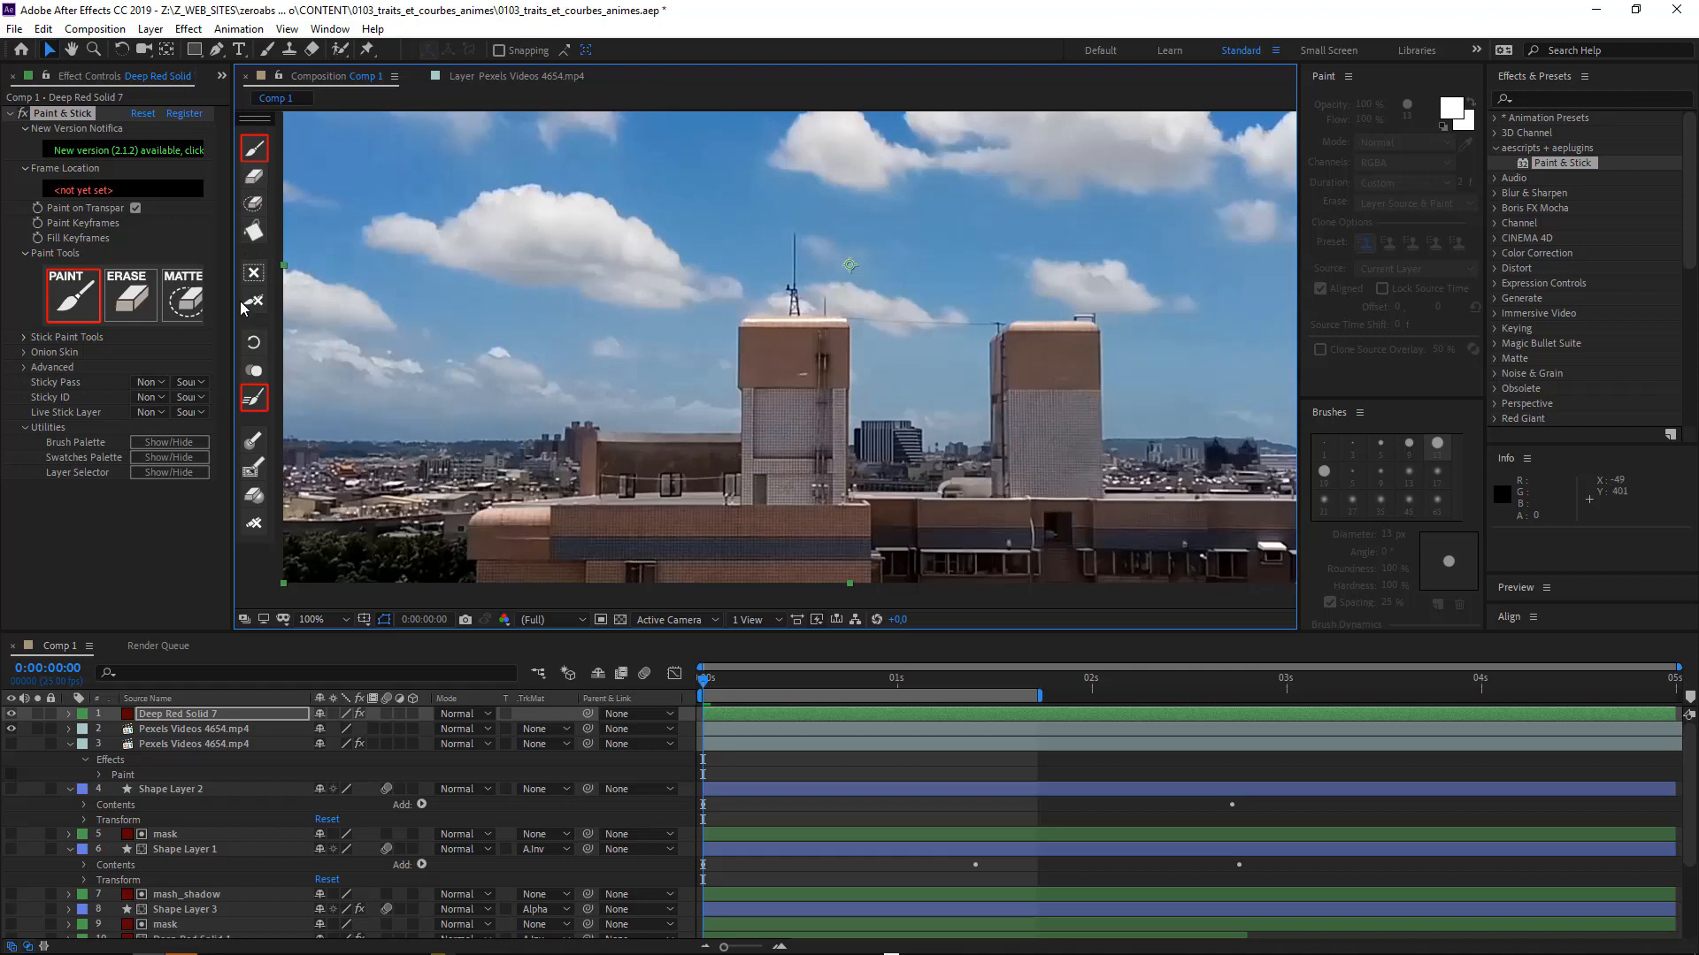
{"action": "mouse_move", "coordinate": [230, 303]}
{"action": "left_mouse_down"}
{"action": "mouse_move", "coordinate": [292, 302]}
{"action": "mouse_move", "coordinate": [255, 305]}
{"action": "left_mouse_up"}
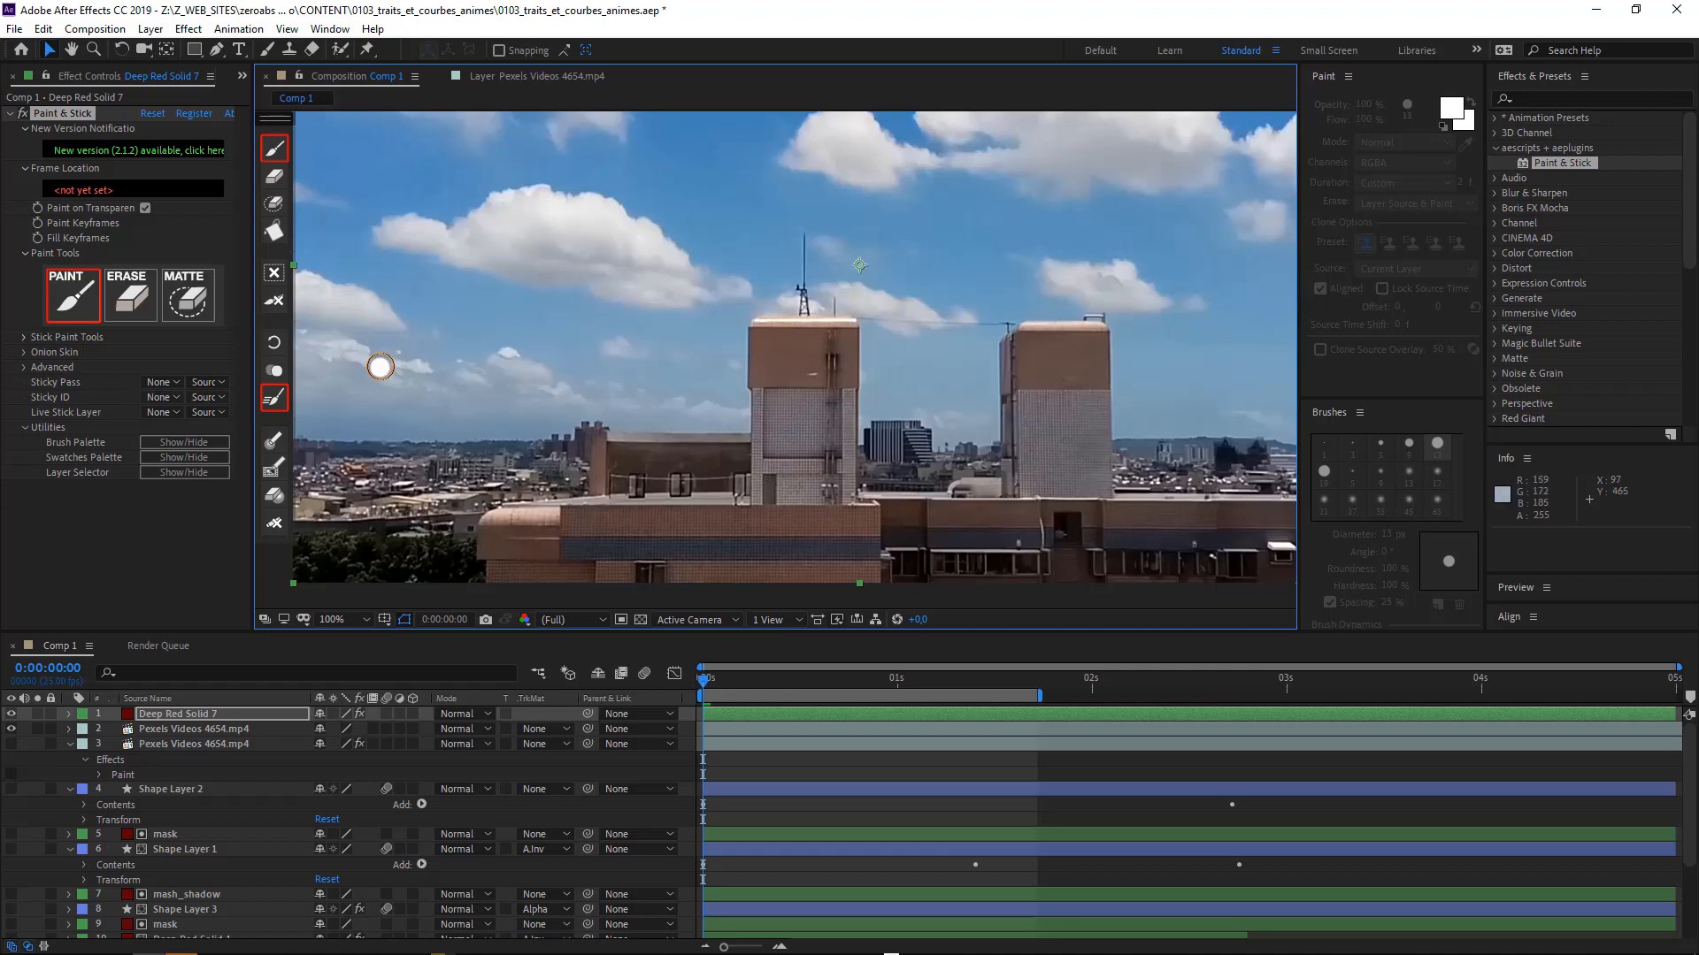
- Launch Lazy Nezumi Pro alongside After Effects
{"action": "key", "text": "alt+Tab"}
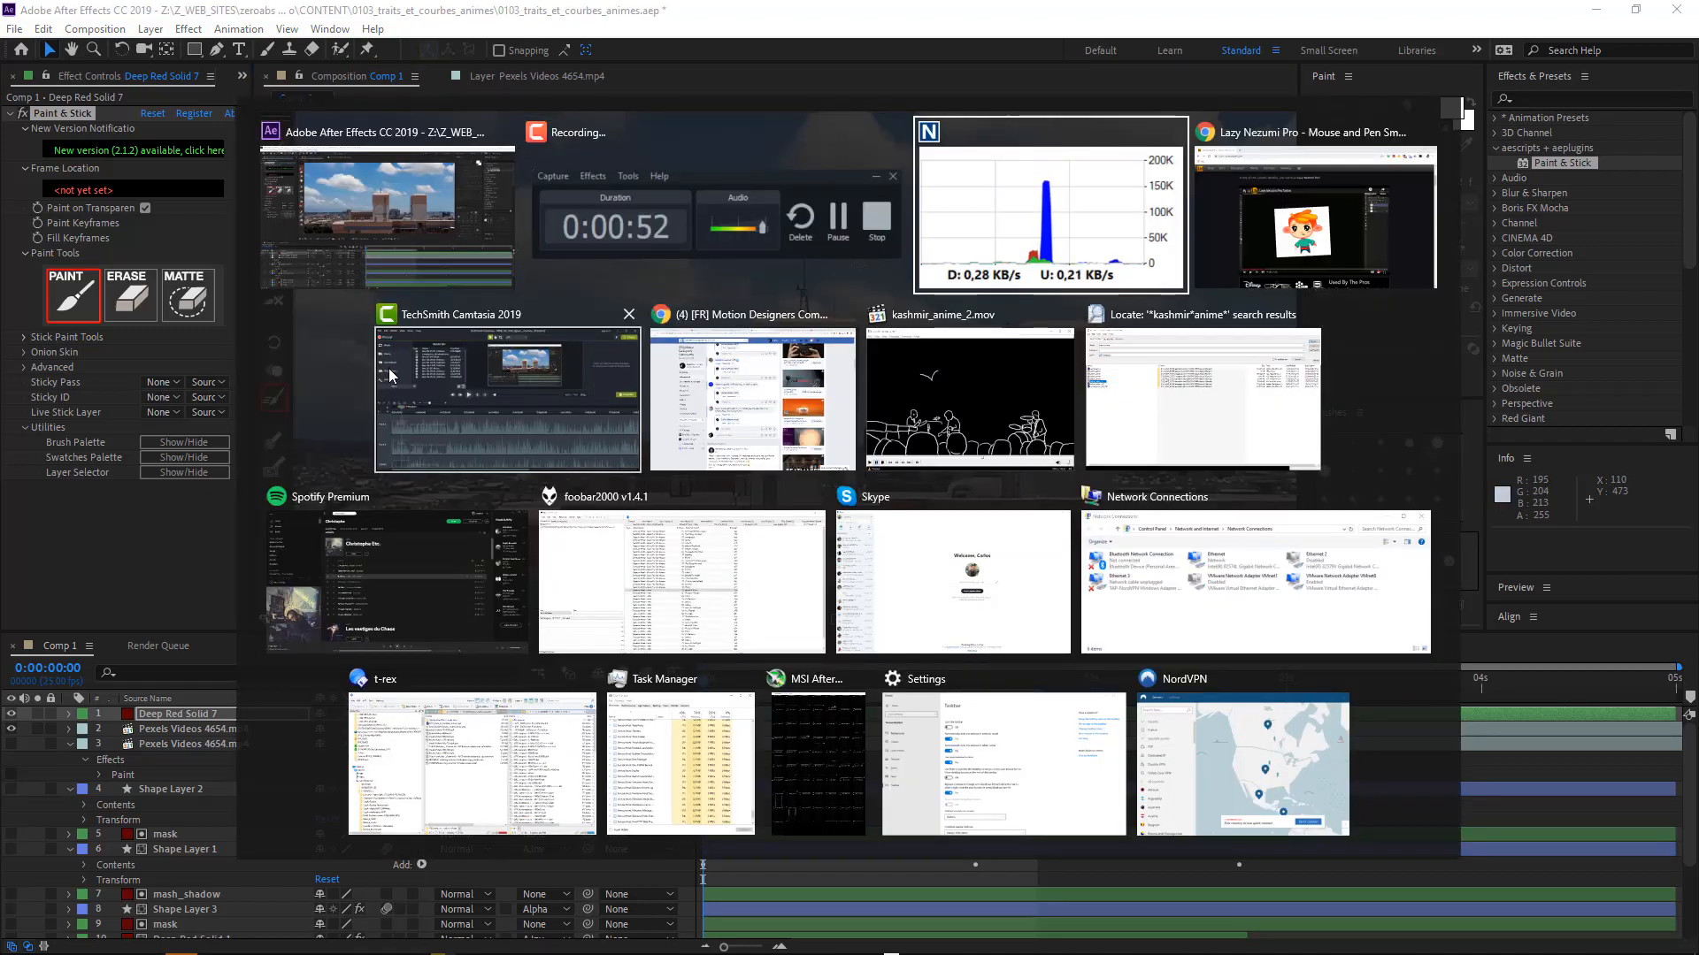
{"action": "key", "text": "alt+shift+Tab"}
{"action": "key", "text": "super"}
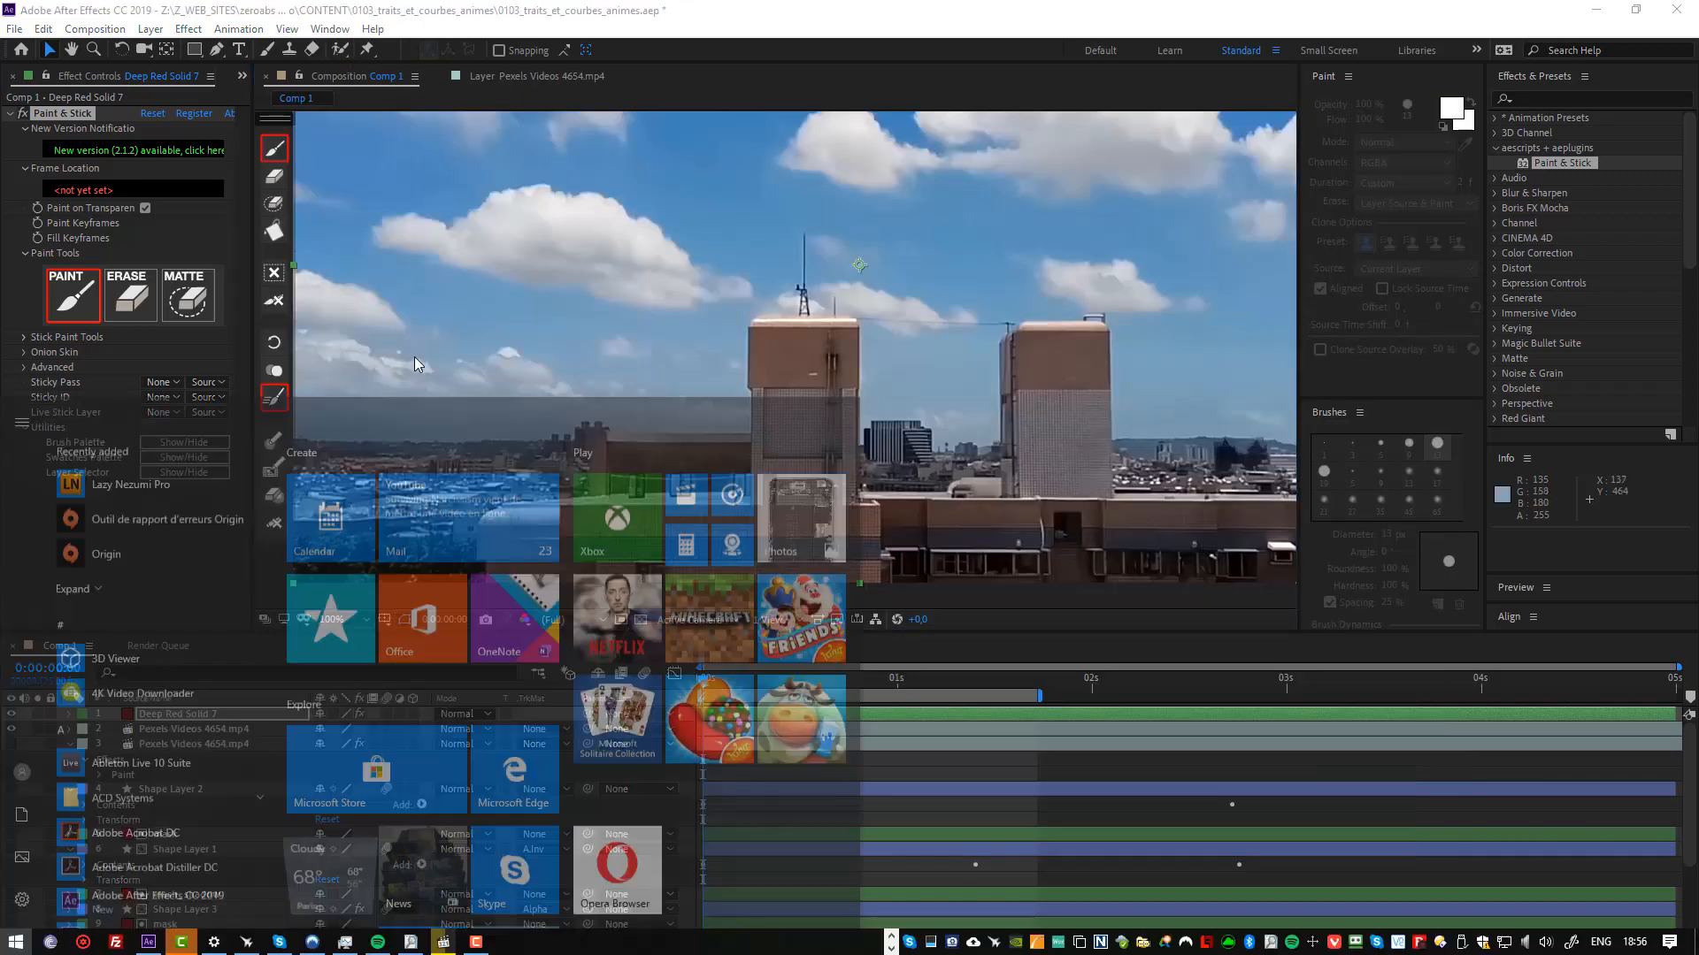
{"action": "key", "text": "super"}
{"action": "type", "text": "lazy"}
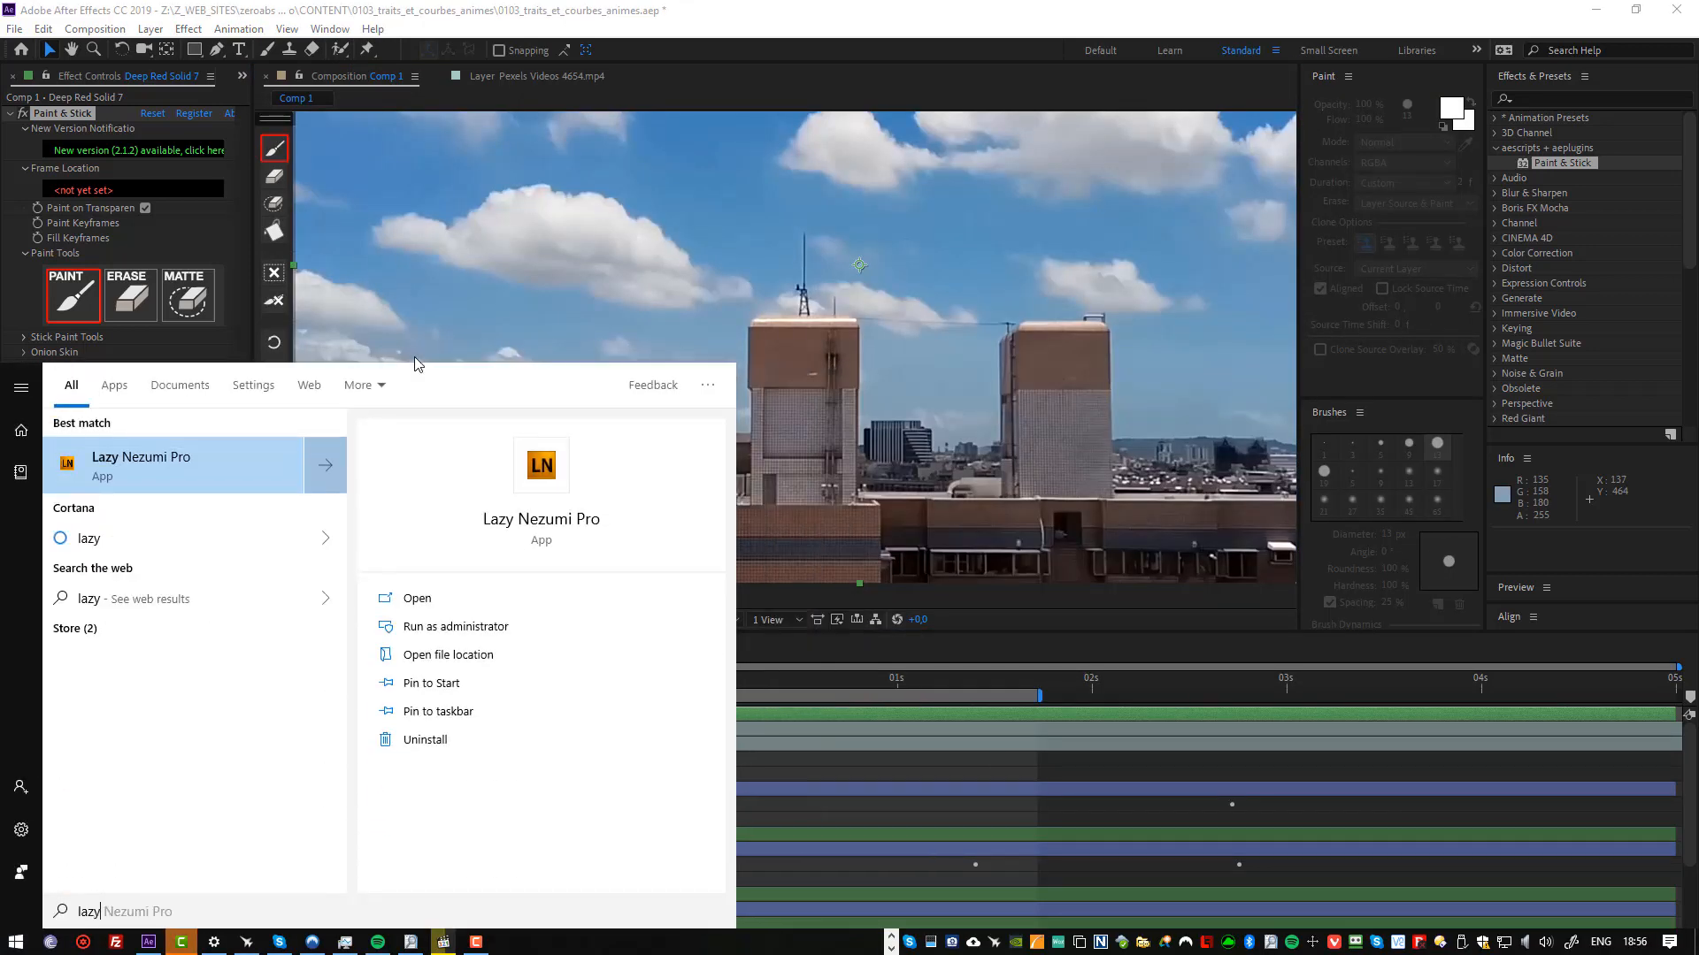
{"action": "key", "text": "Return"}
{"action": "left_click", "coordinate": [360, 351]}
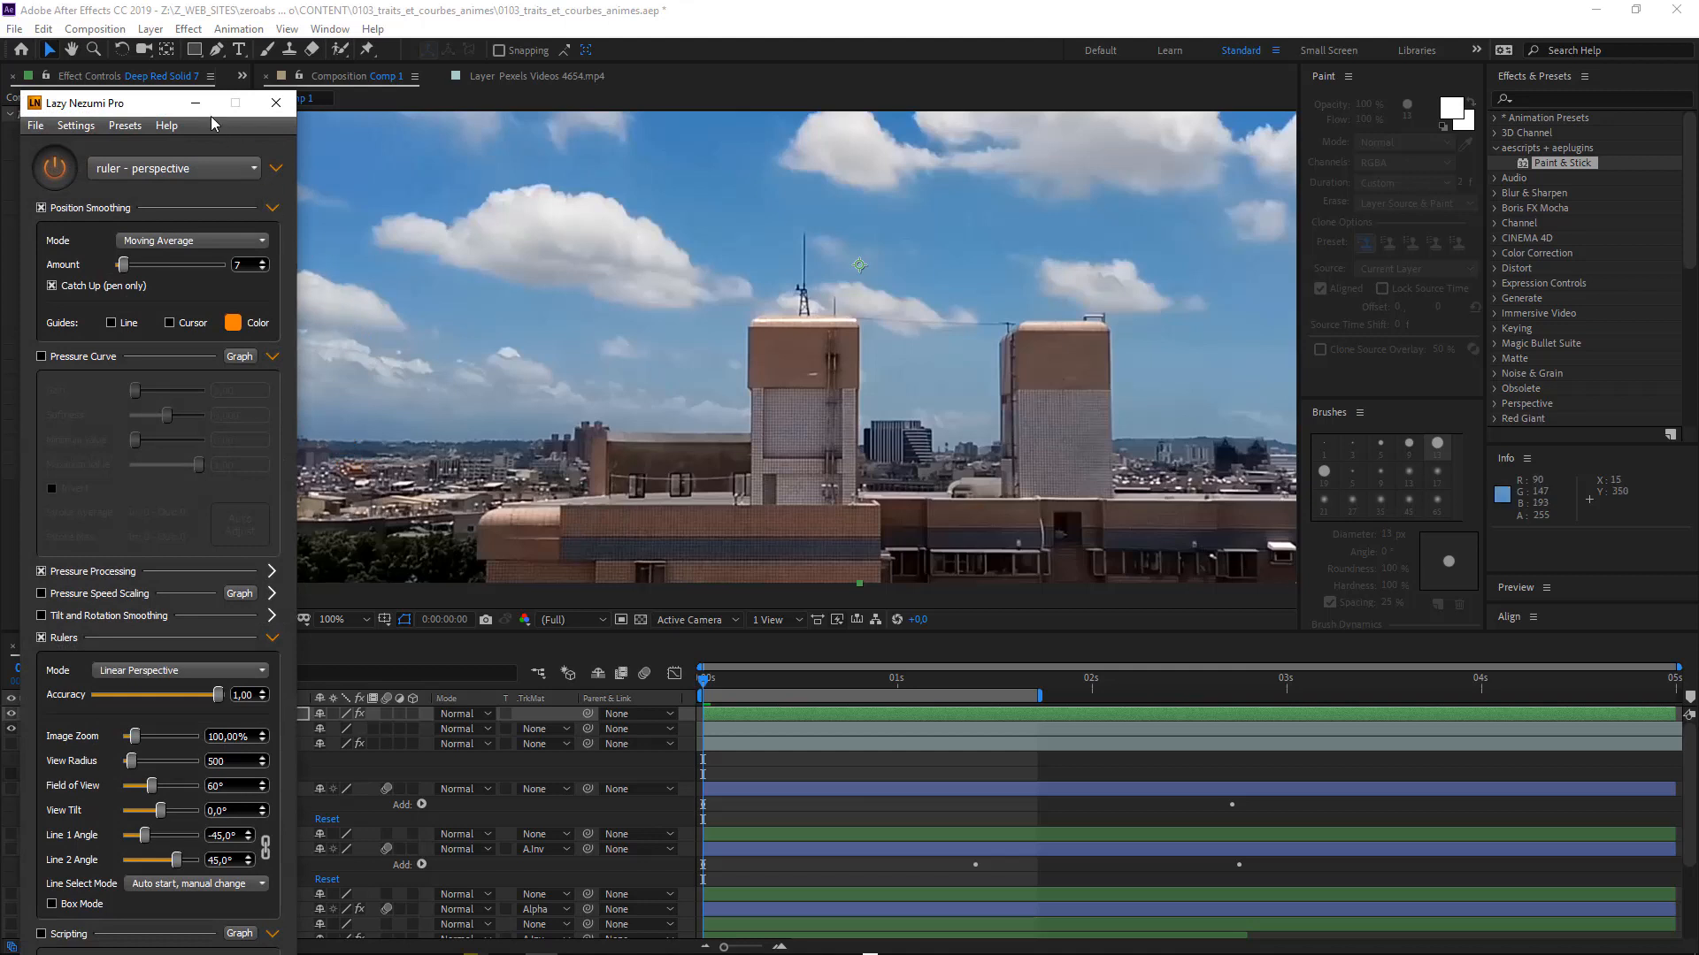
- Turn off Rulers in Lazy Nezumi Pro, move its window out of the way and return to the composition
{"action": "left_click", "coordinate": [41, 638]}
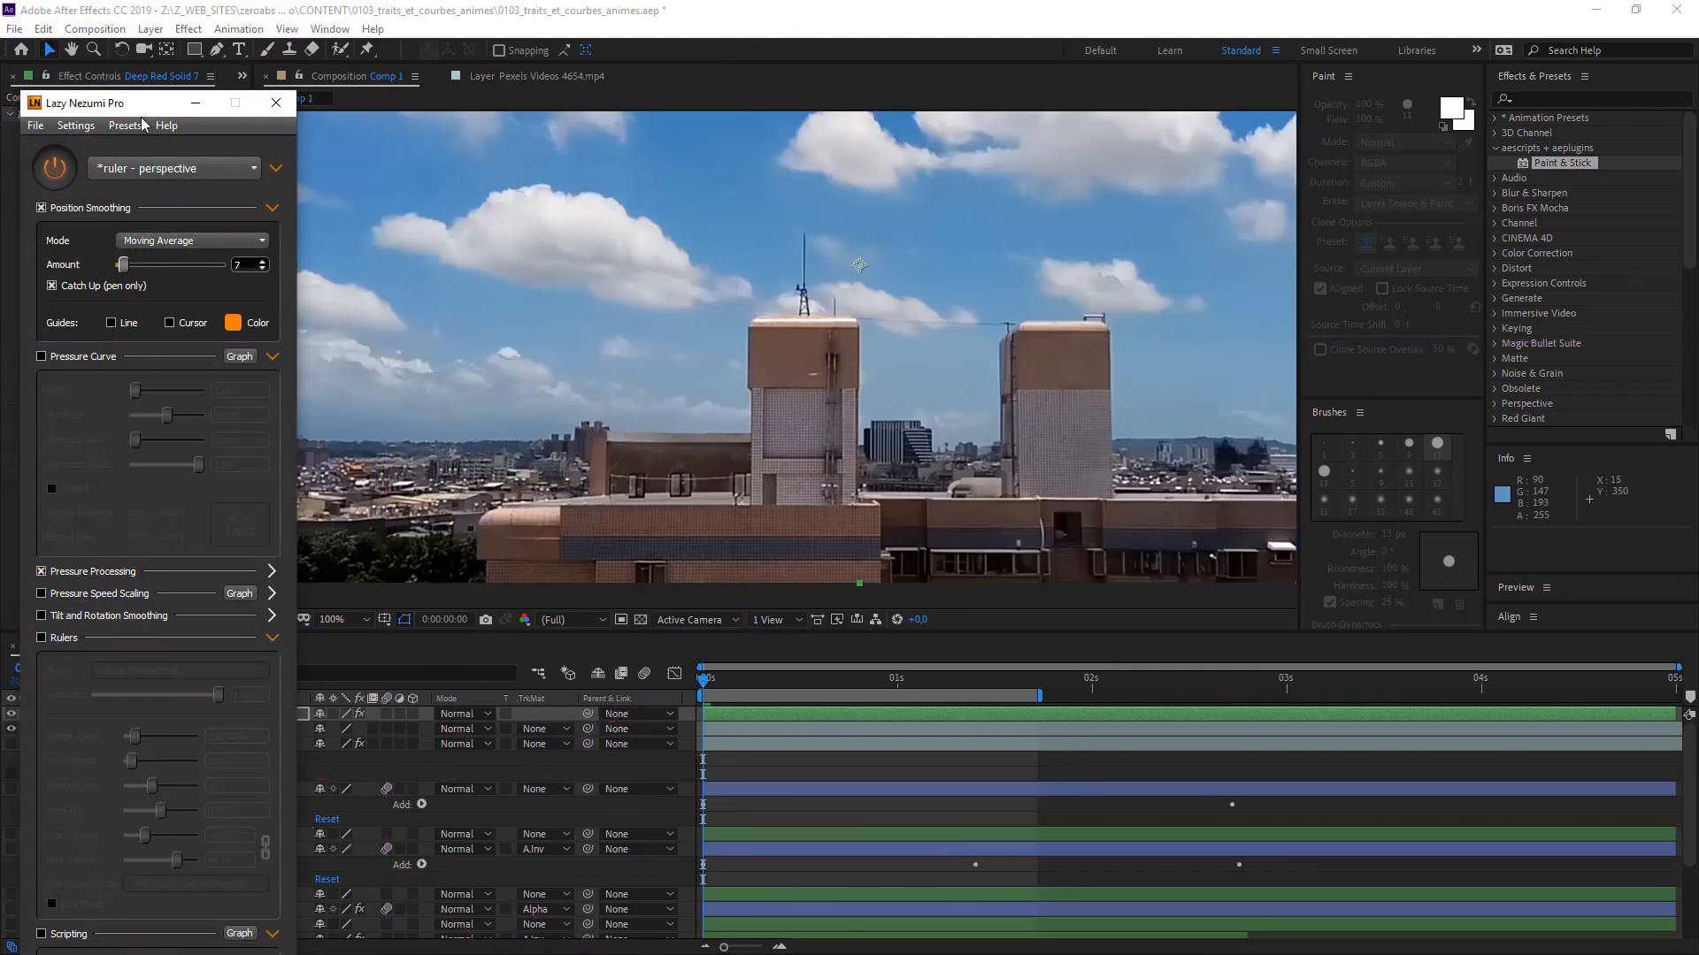
{"action": "left_click_drag", "start_coordinate": [156, 110], "coordinate": [0, 121]}
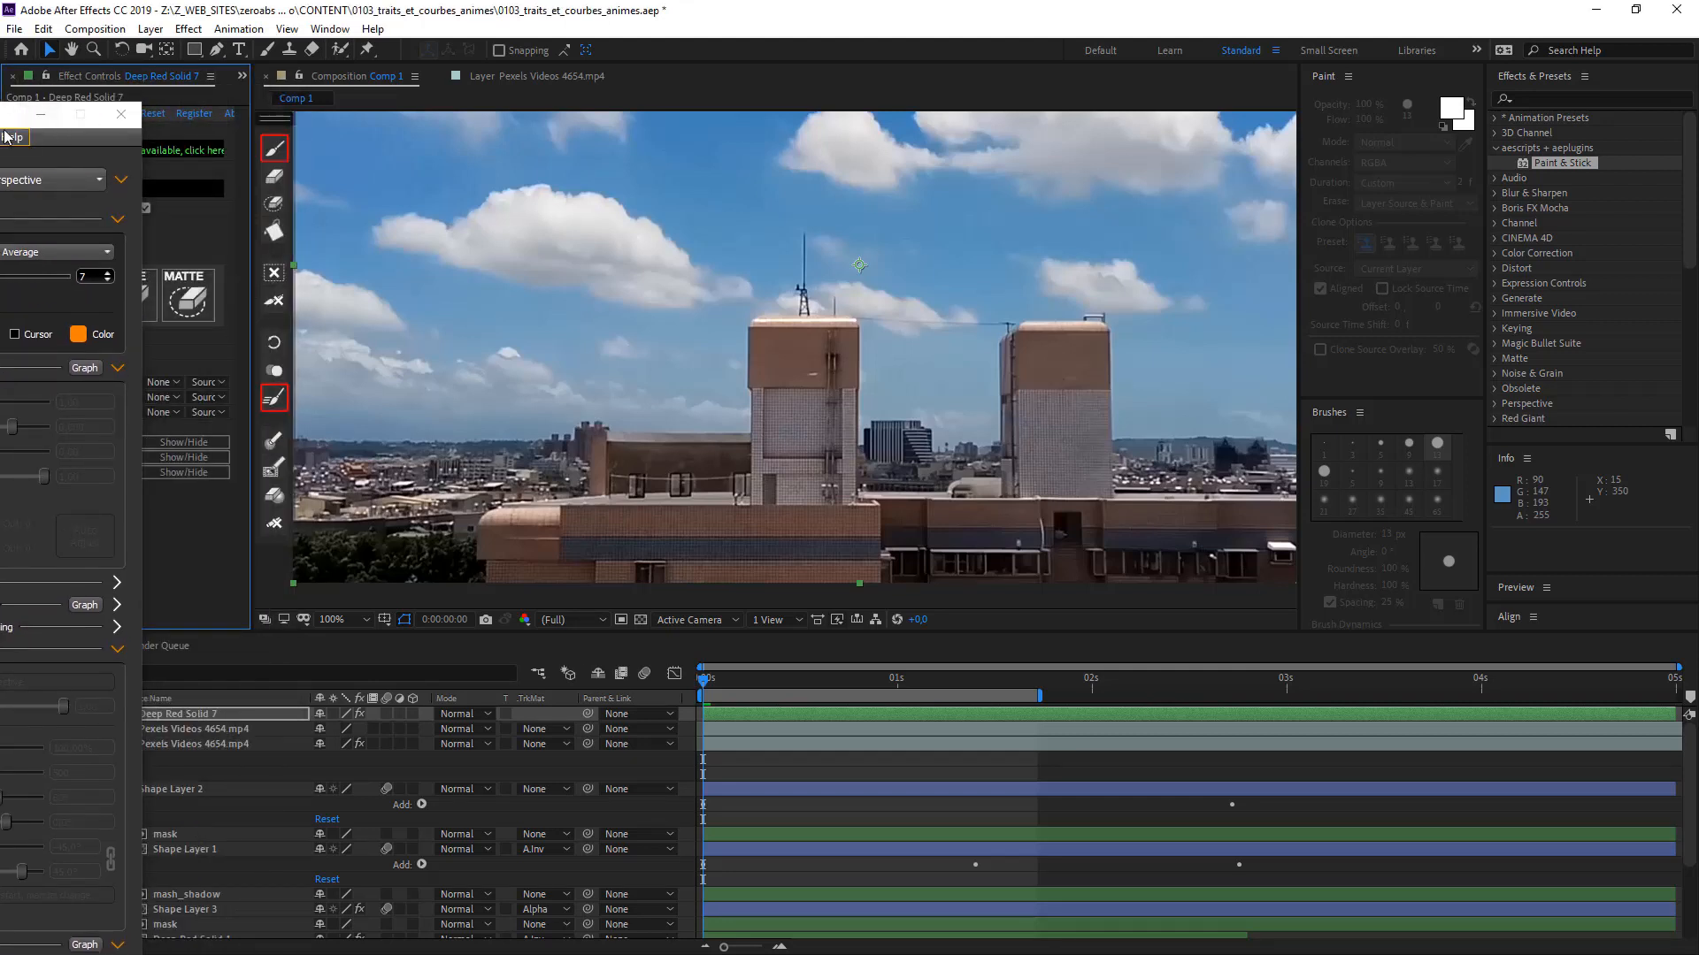
{"action": "left_click_drag", "start_coordinate": [10, 125], "coordinate": [0, 125]}
{"action": "left_click", "coordinate": [534, 253]}
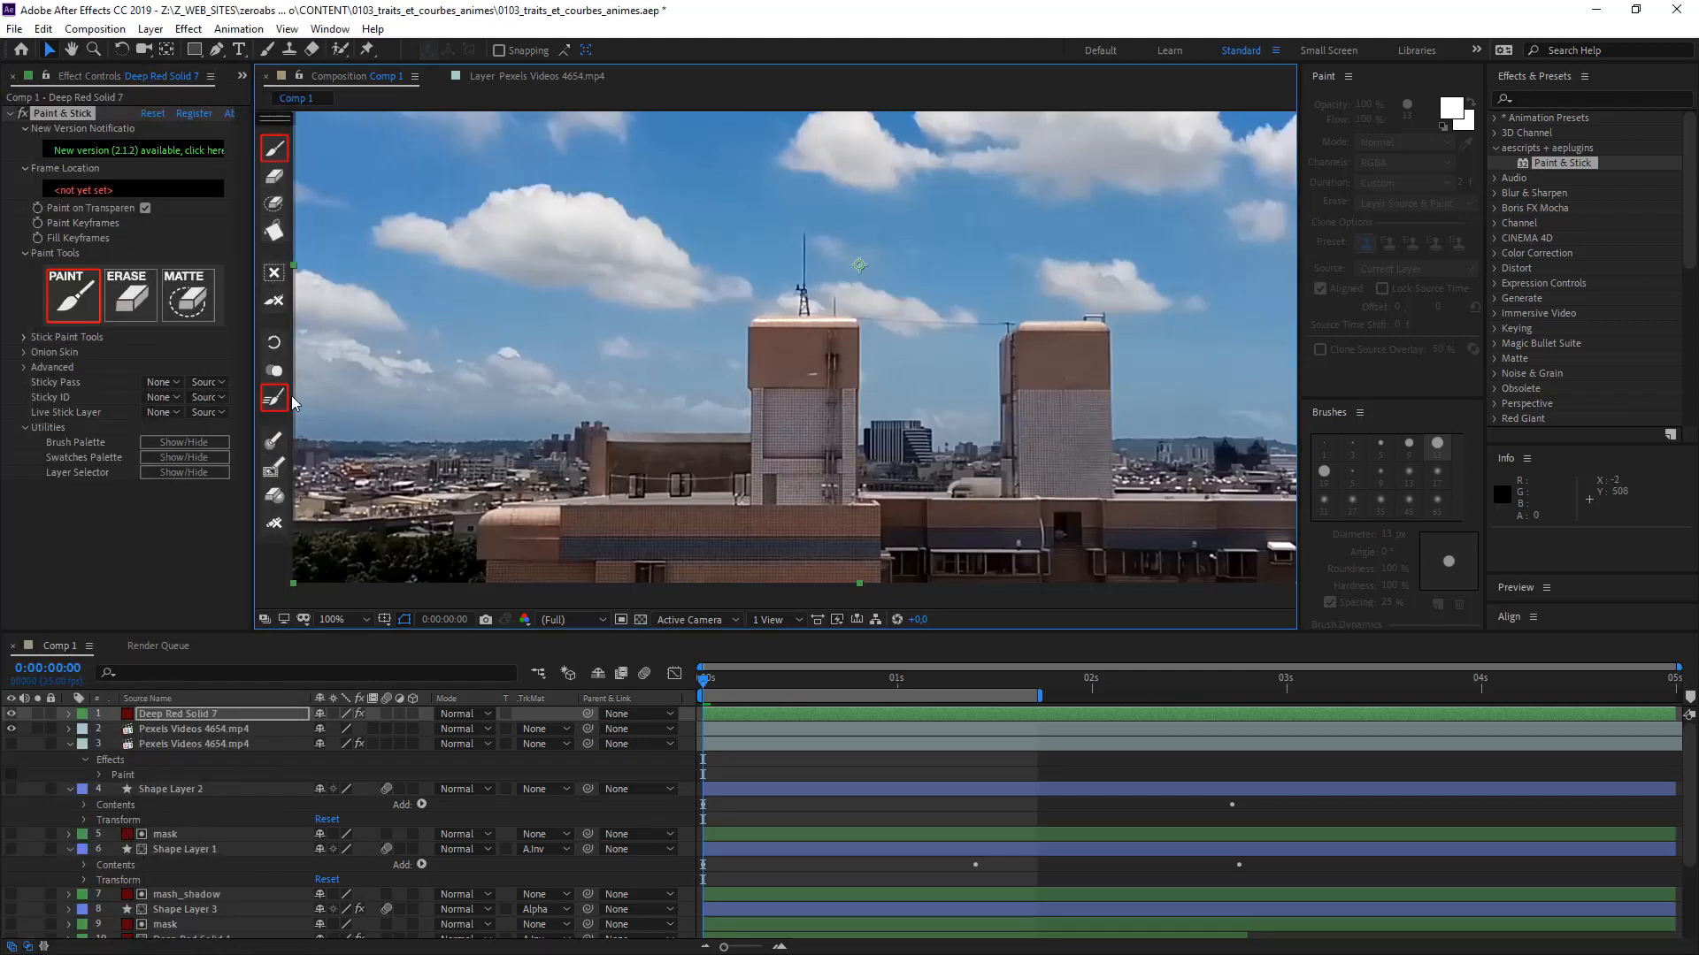
- Set Z:\Paint&Stick_Elements as the drawing storage folder and paint a white stroke over the curved rooftop corner on the first frame
{"action": "left_click", "coordinate": [481, 557]}
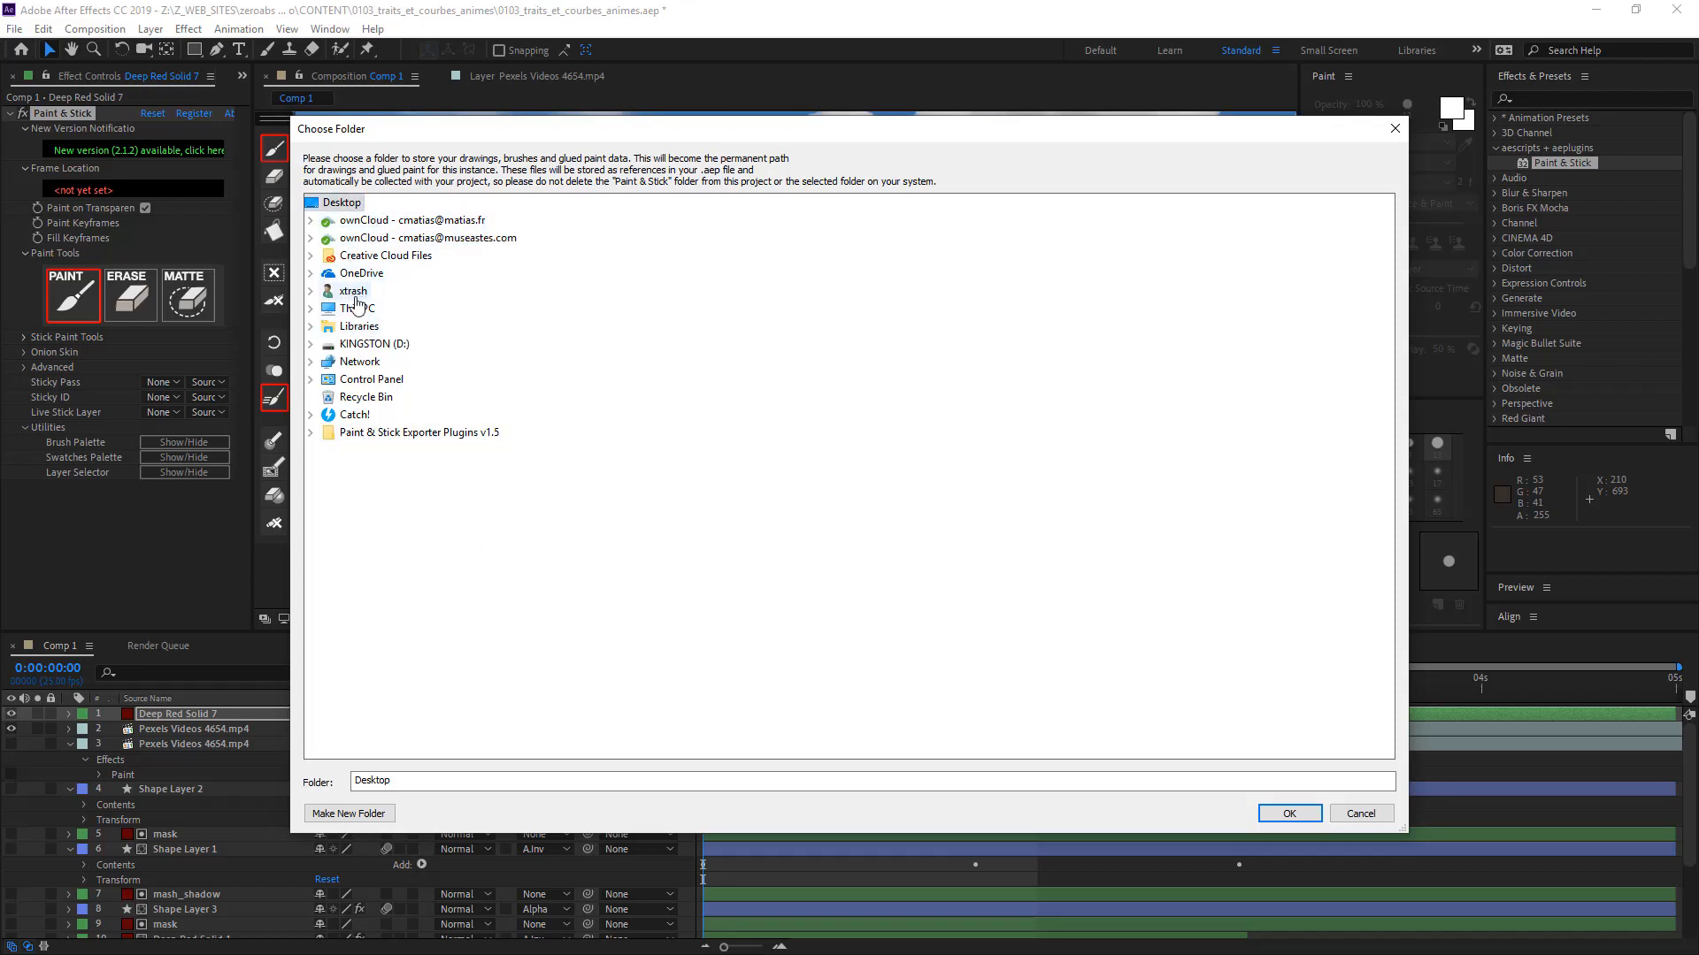
{"action": "left_click", "coordinate": [310, 309]}
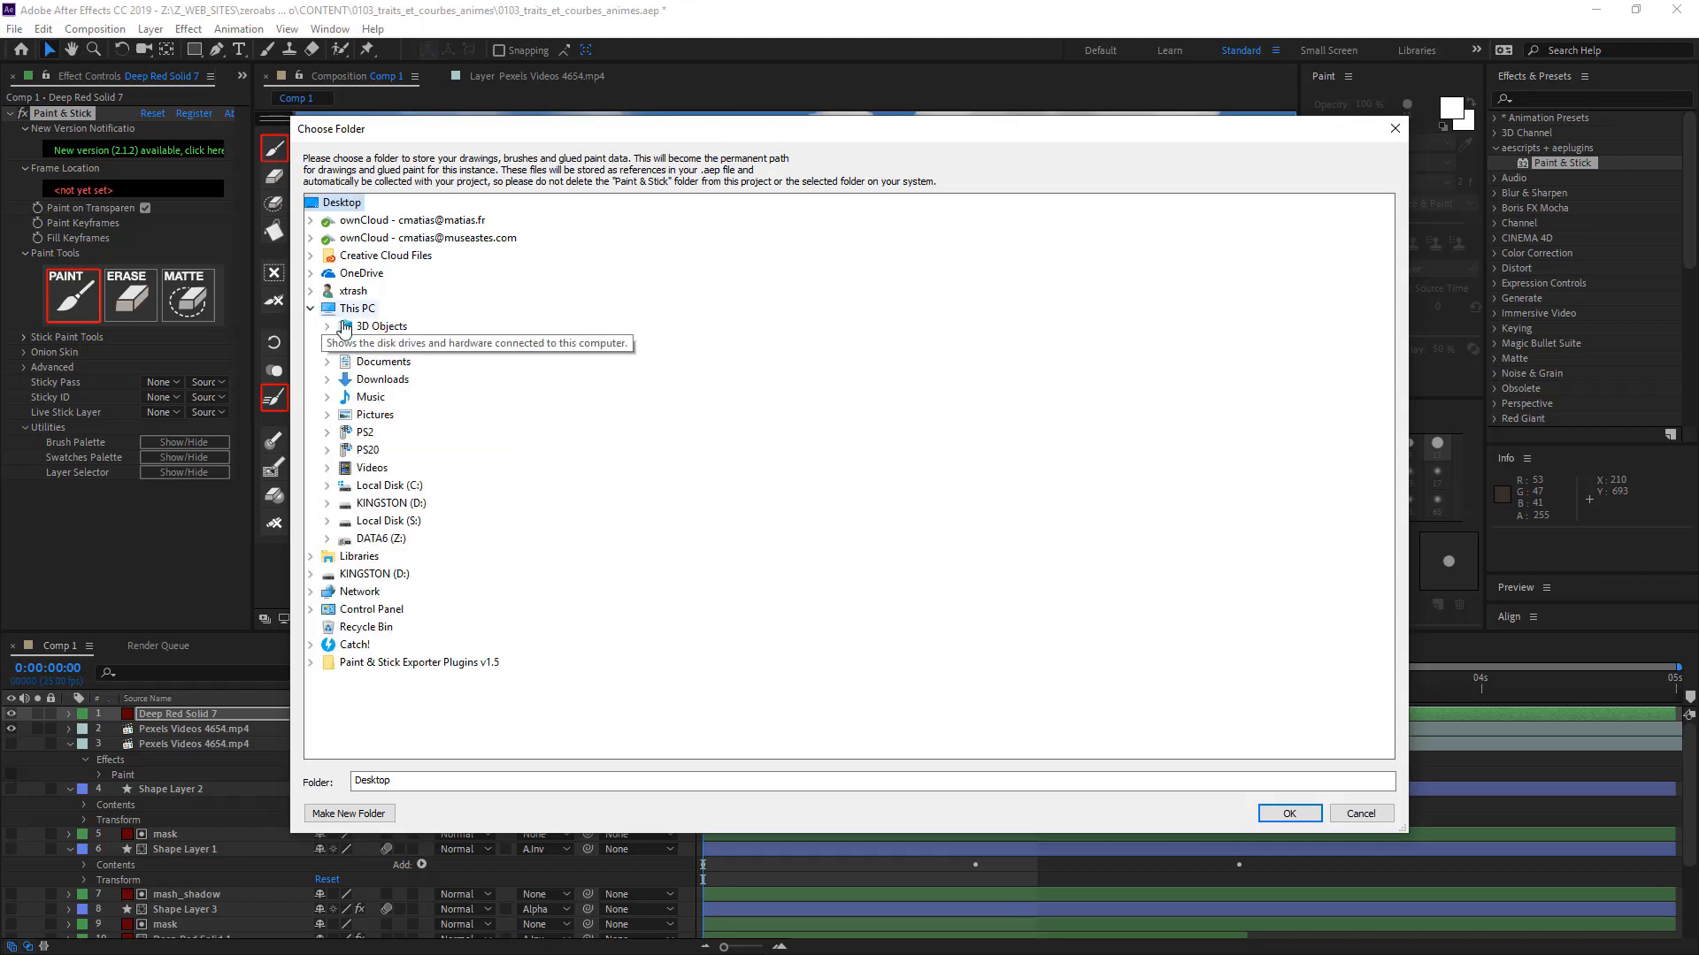
{"action": "left_click", "coordinate": [328, 538]}
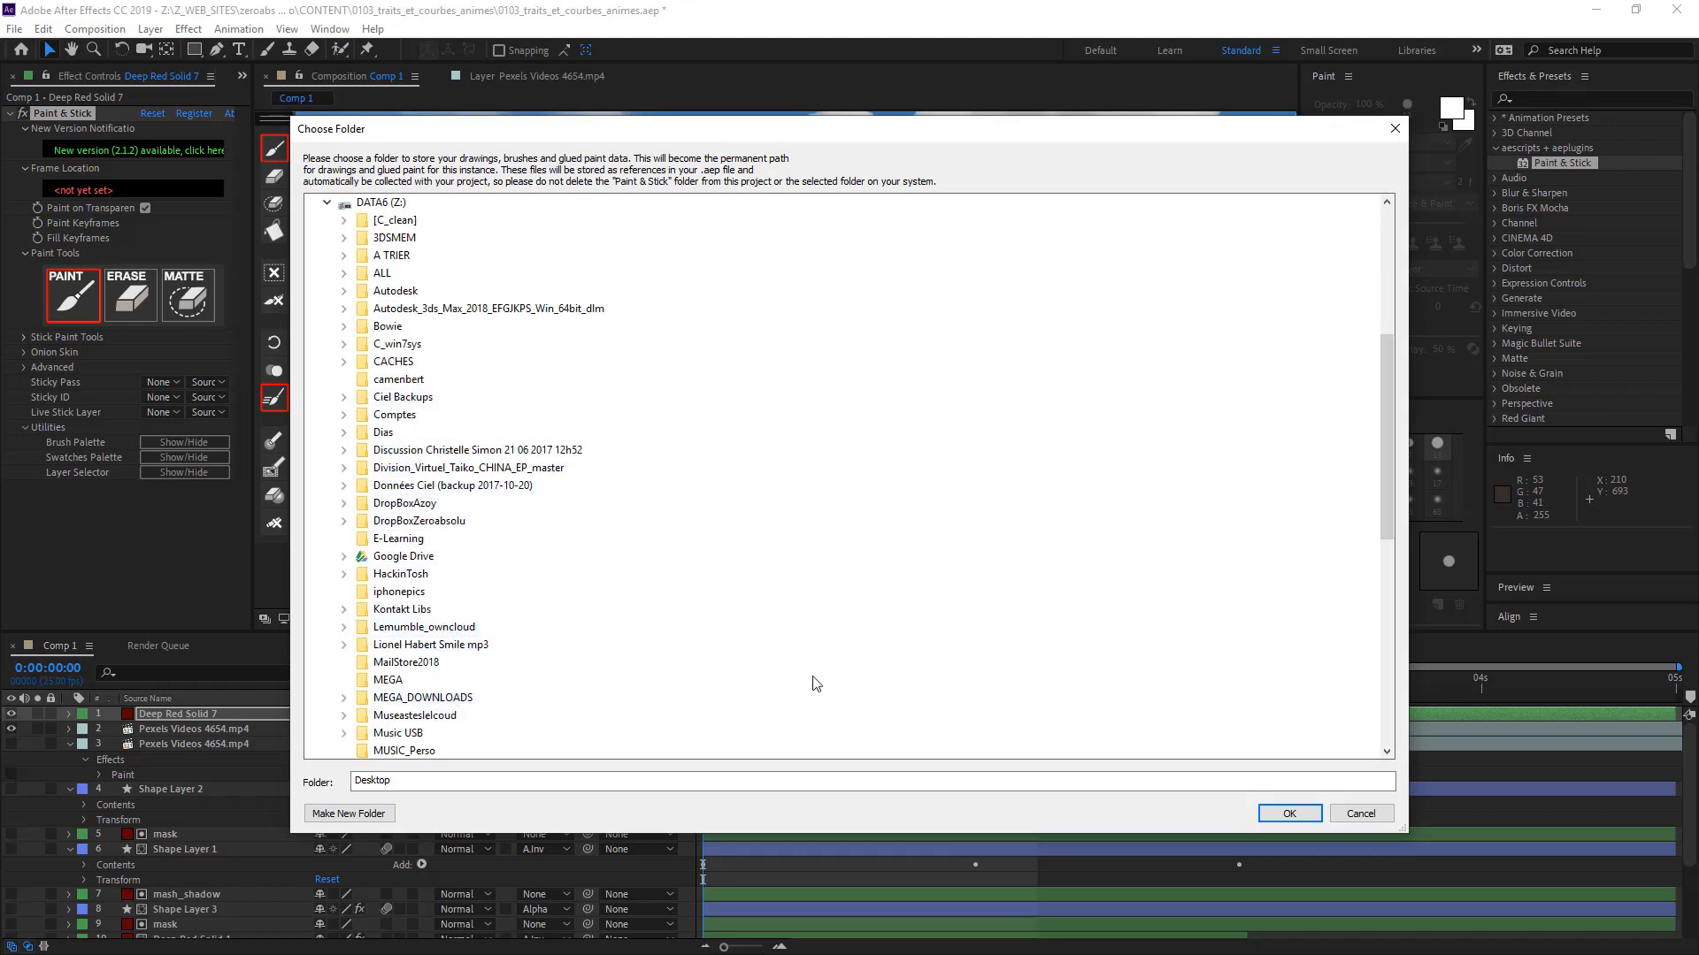
{"action": "scroll", "coordinate": [1327, 647], "scroll_direction": "down", "scroll_amount": 10}
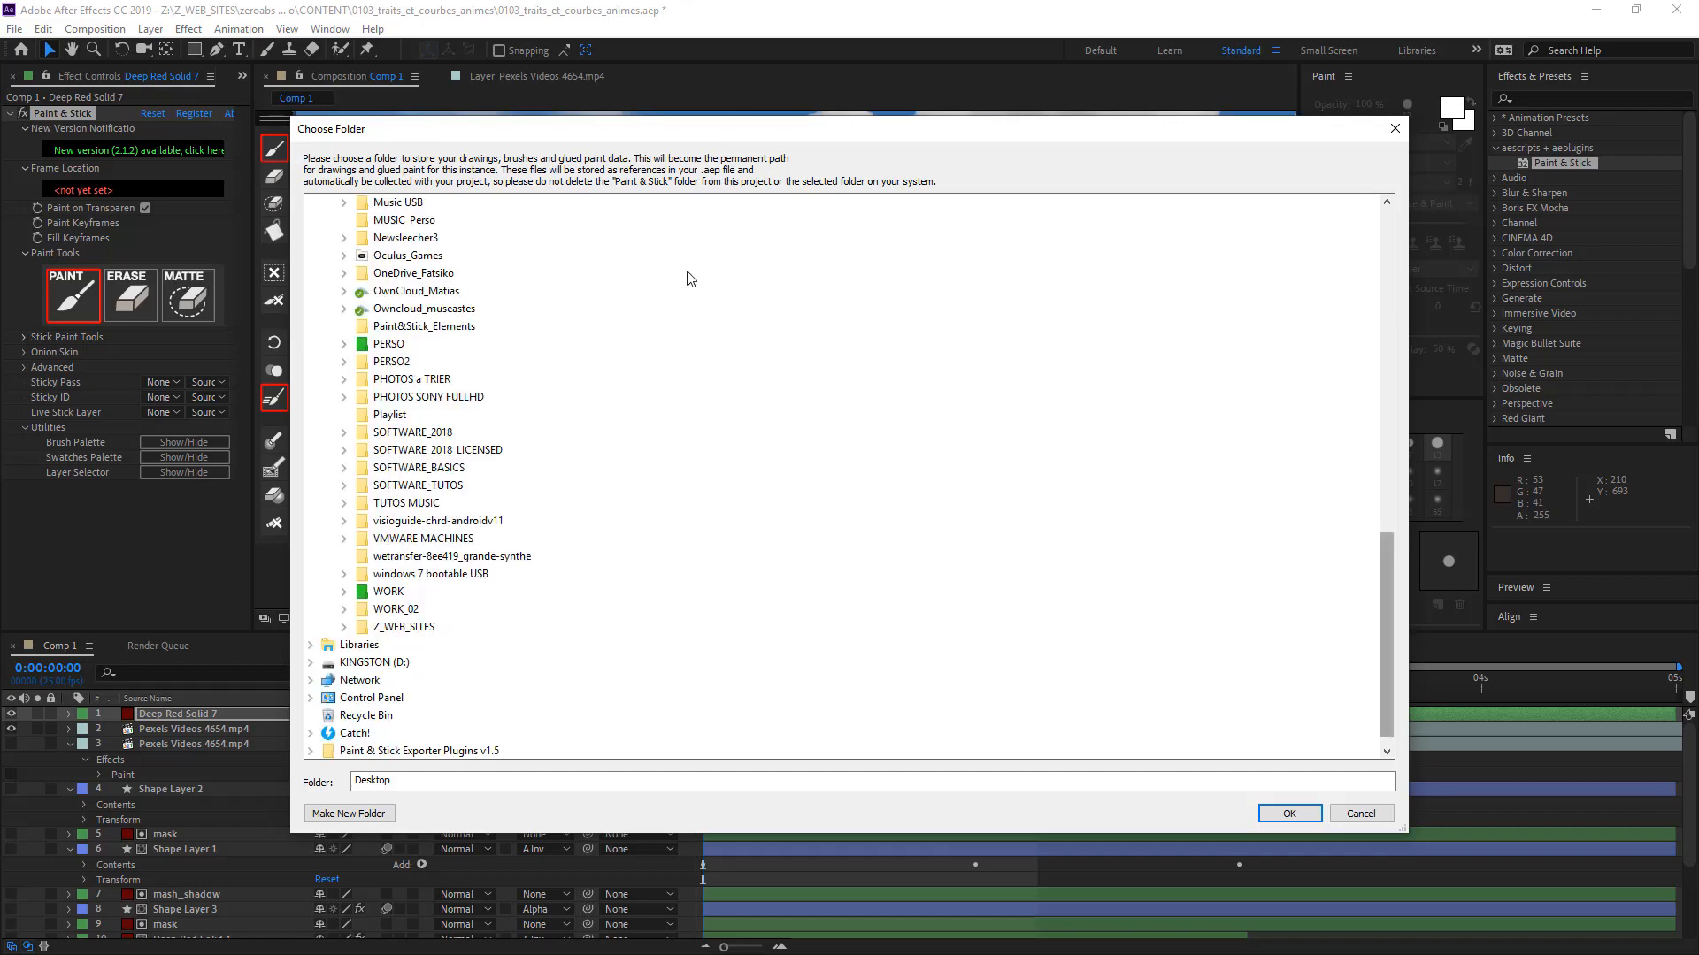
{"action": "left_click", "coordinate": [423, 326]}
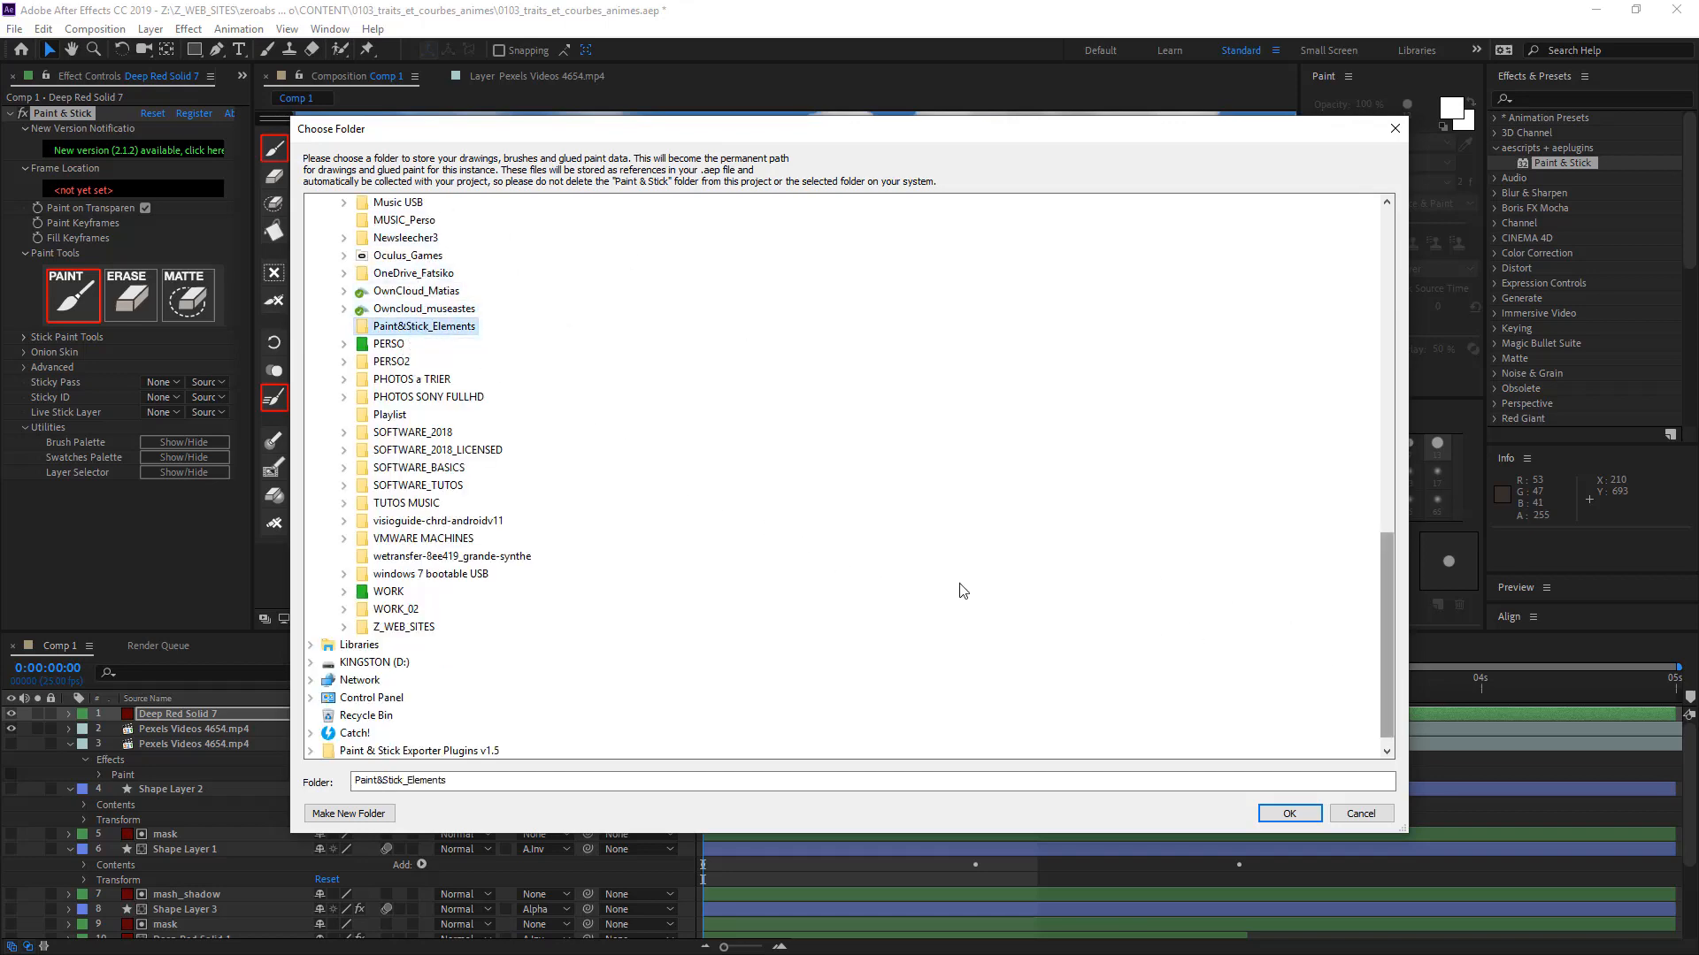
{"action": "left_click", "coordinate": [1289, 814]}
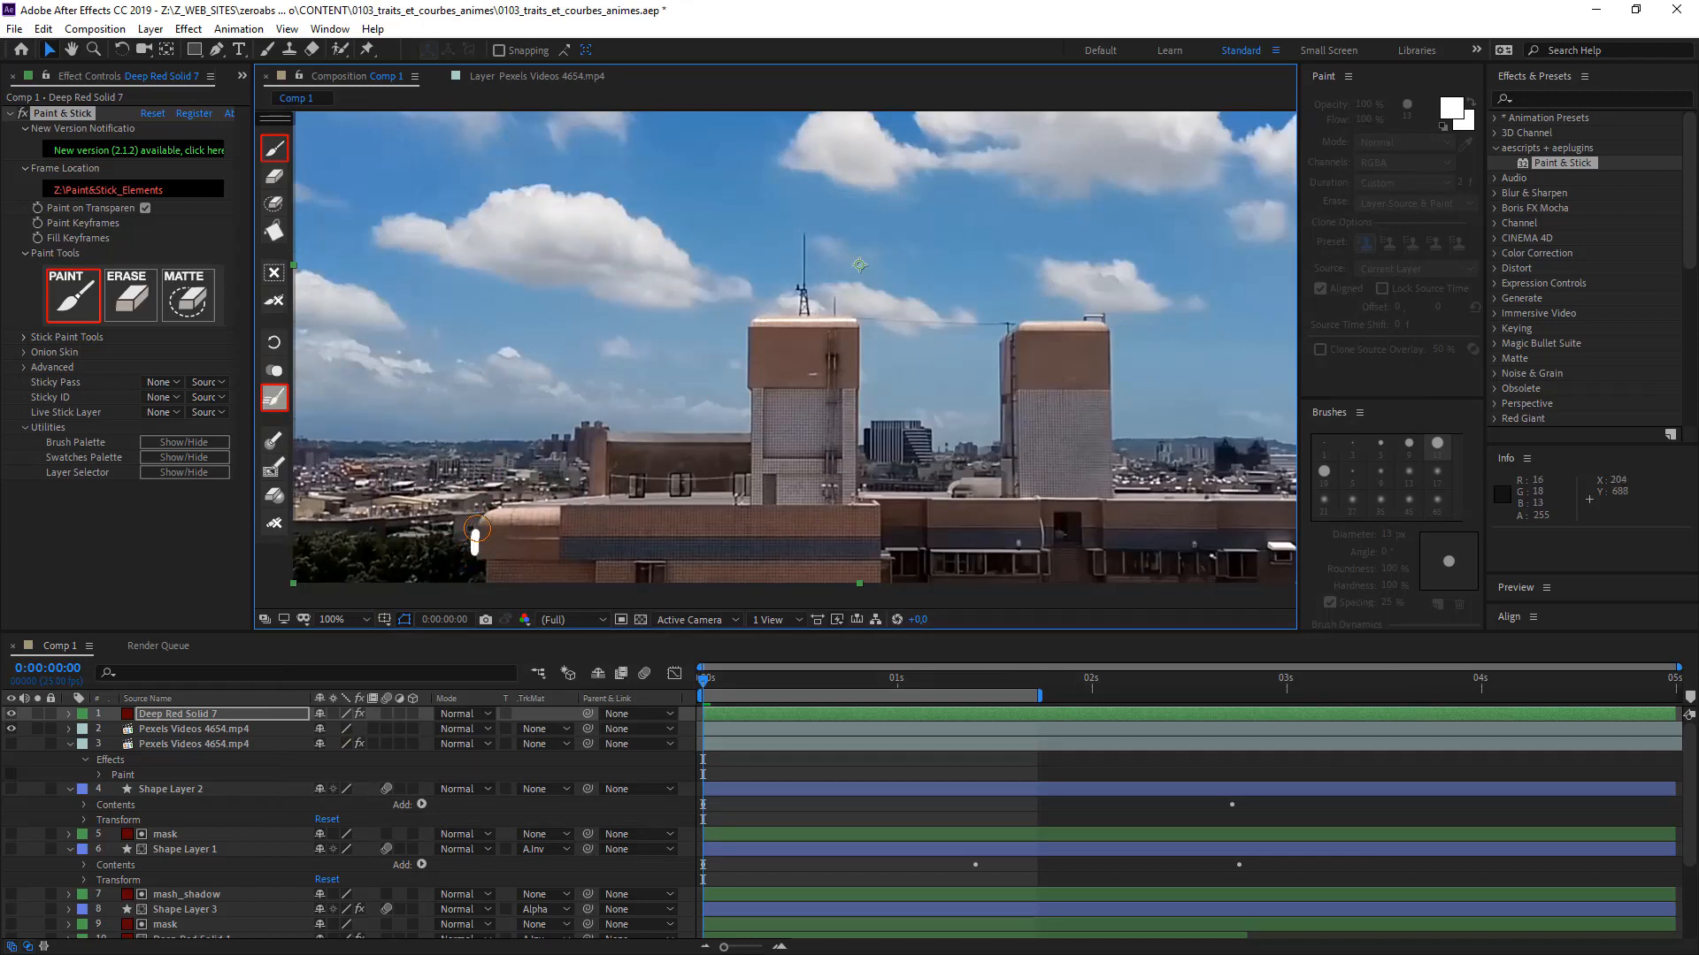
{"action": "mouse_move", "coordinate": [512, 504]}
{"action": "left_mouse_down"}
{"action": "mouse_move", "coordinate": [601, 502]}
{"action": "mouse_move", "coordinate": [524, 503]}
{"action": "mouse_move", "coordinate": [483, 525]}
{"action": "left_mouse_up"}
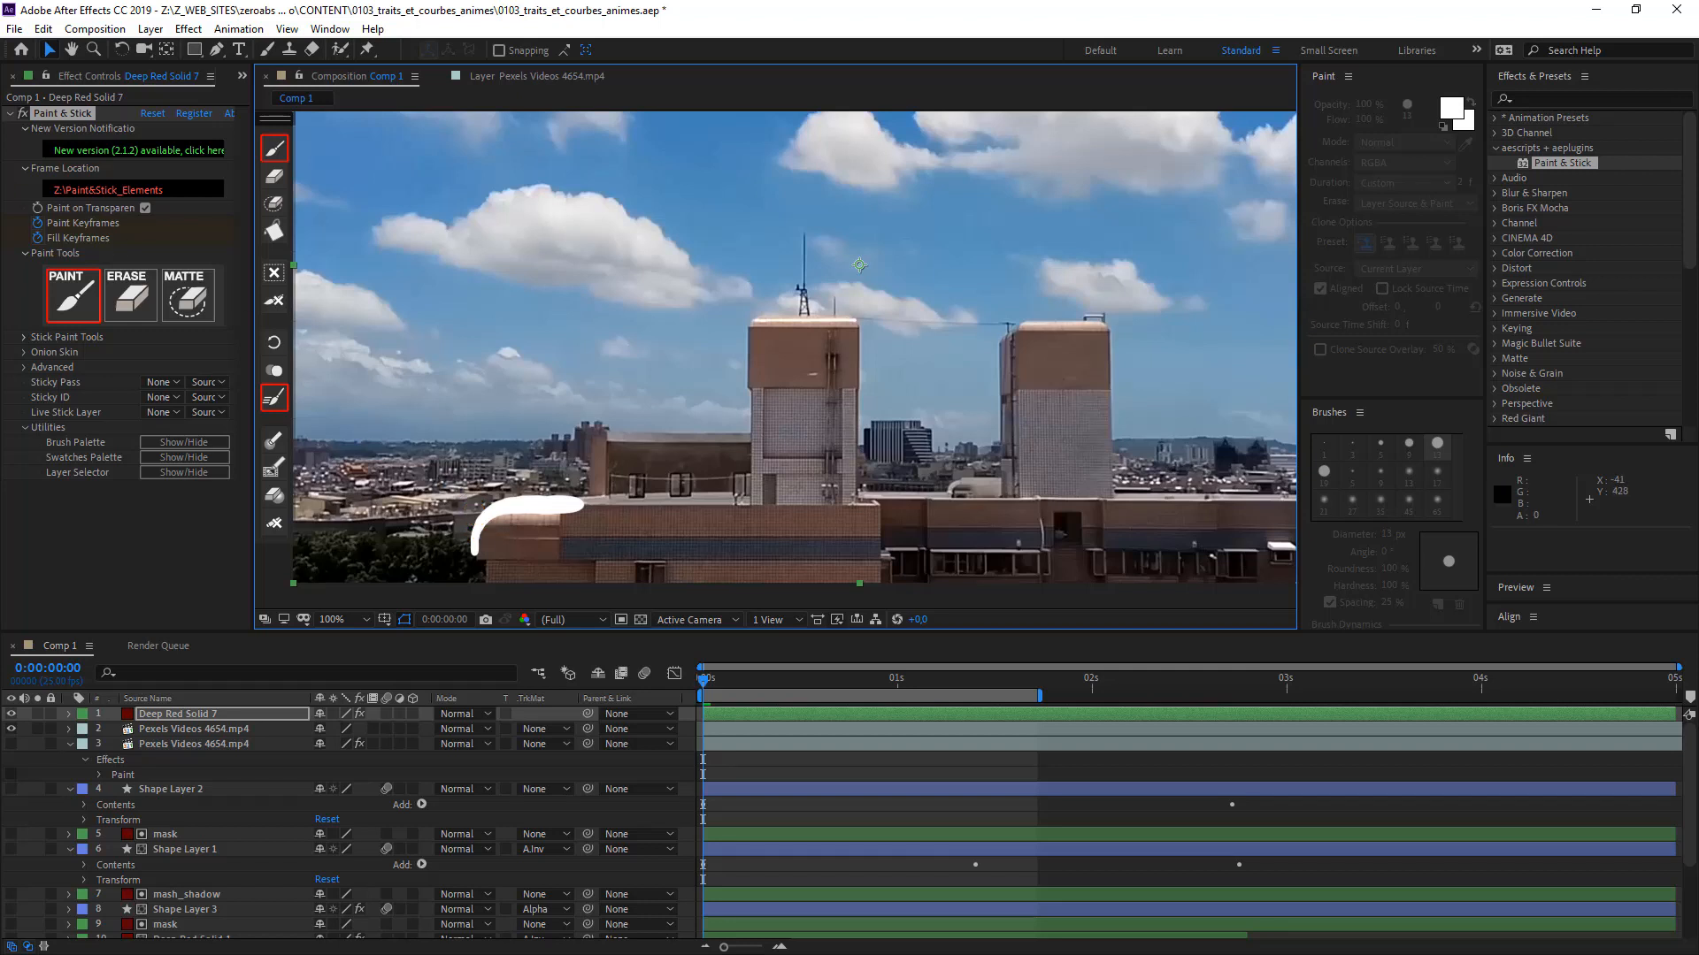
- Load the "smoothing - massive" preset in Lazy Nezumi Pro and minimise its window
{"action": "left_click_drag", "start_coordinate": [0, 137], "coordinate": [97, 95]}
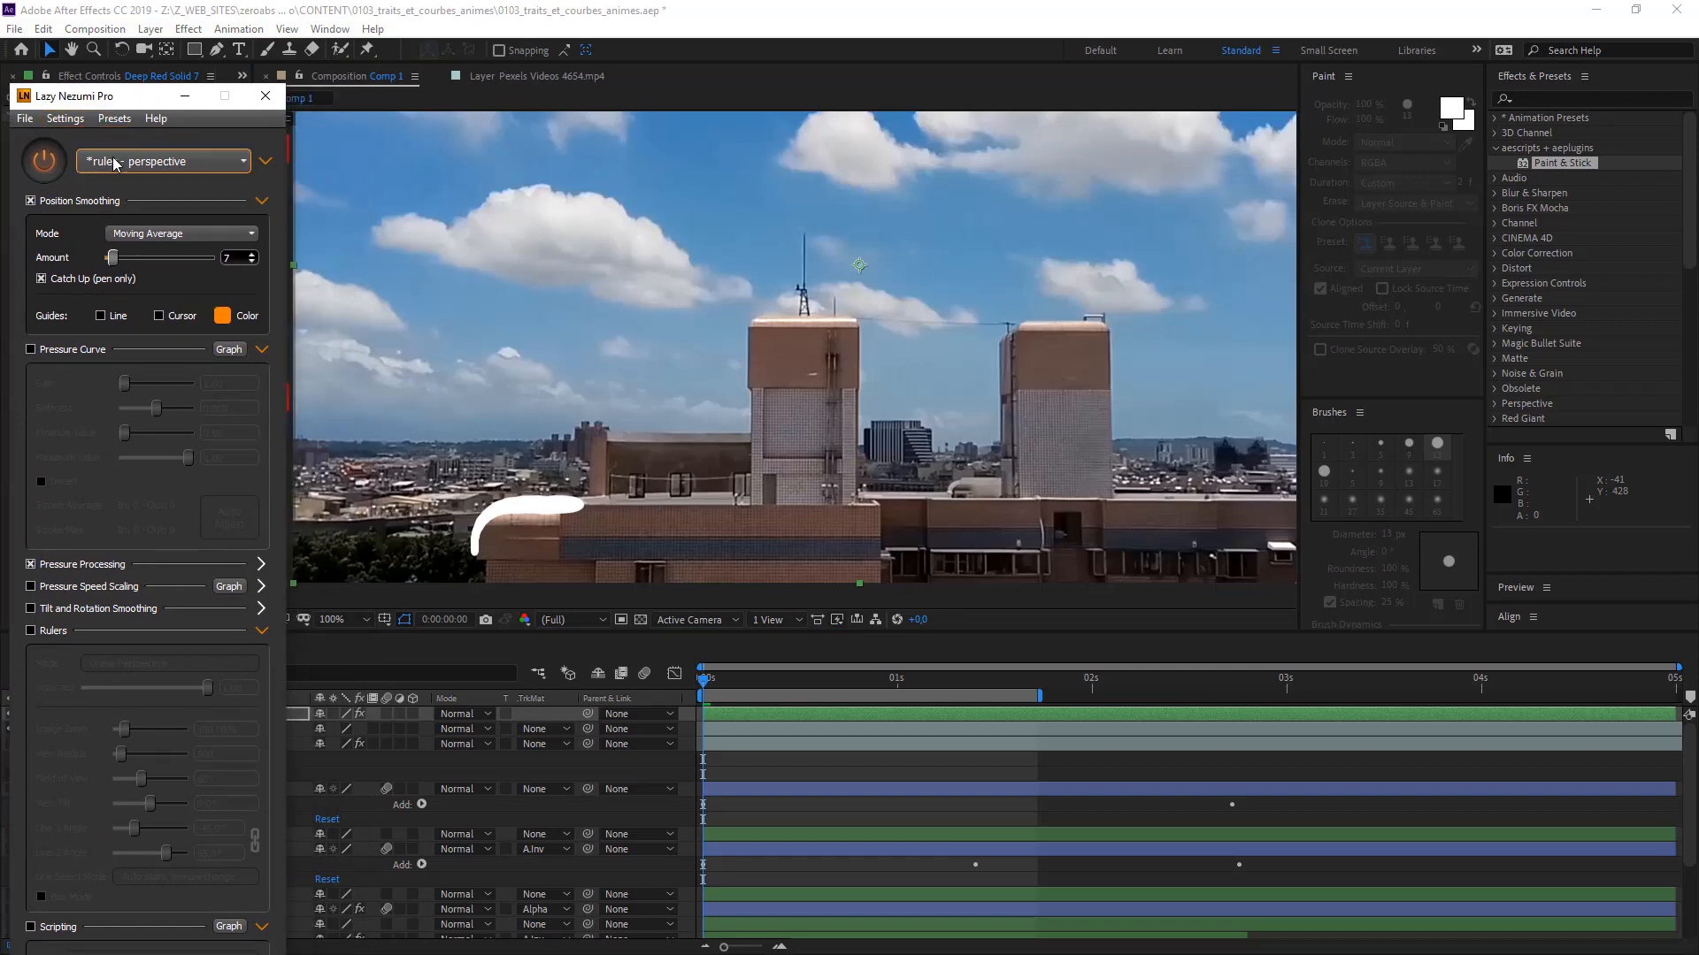
{"action": "left_click", "coordinate": [164, 161]}
{"action": "left_click", "coordinate": [168, 408]}
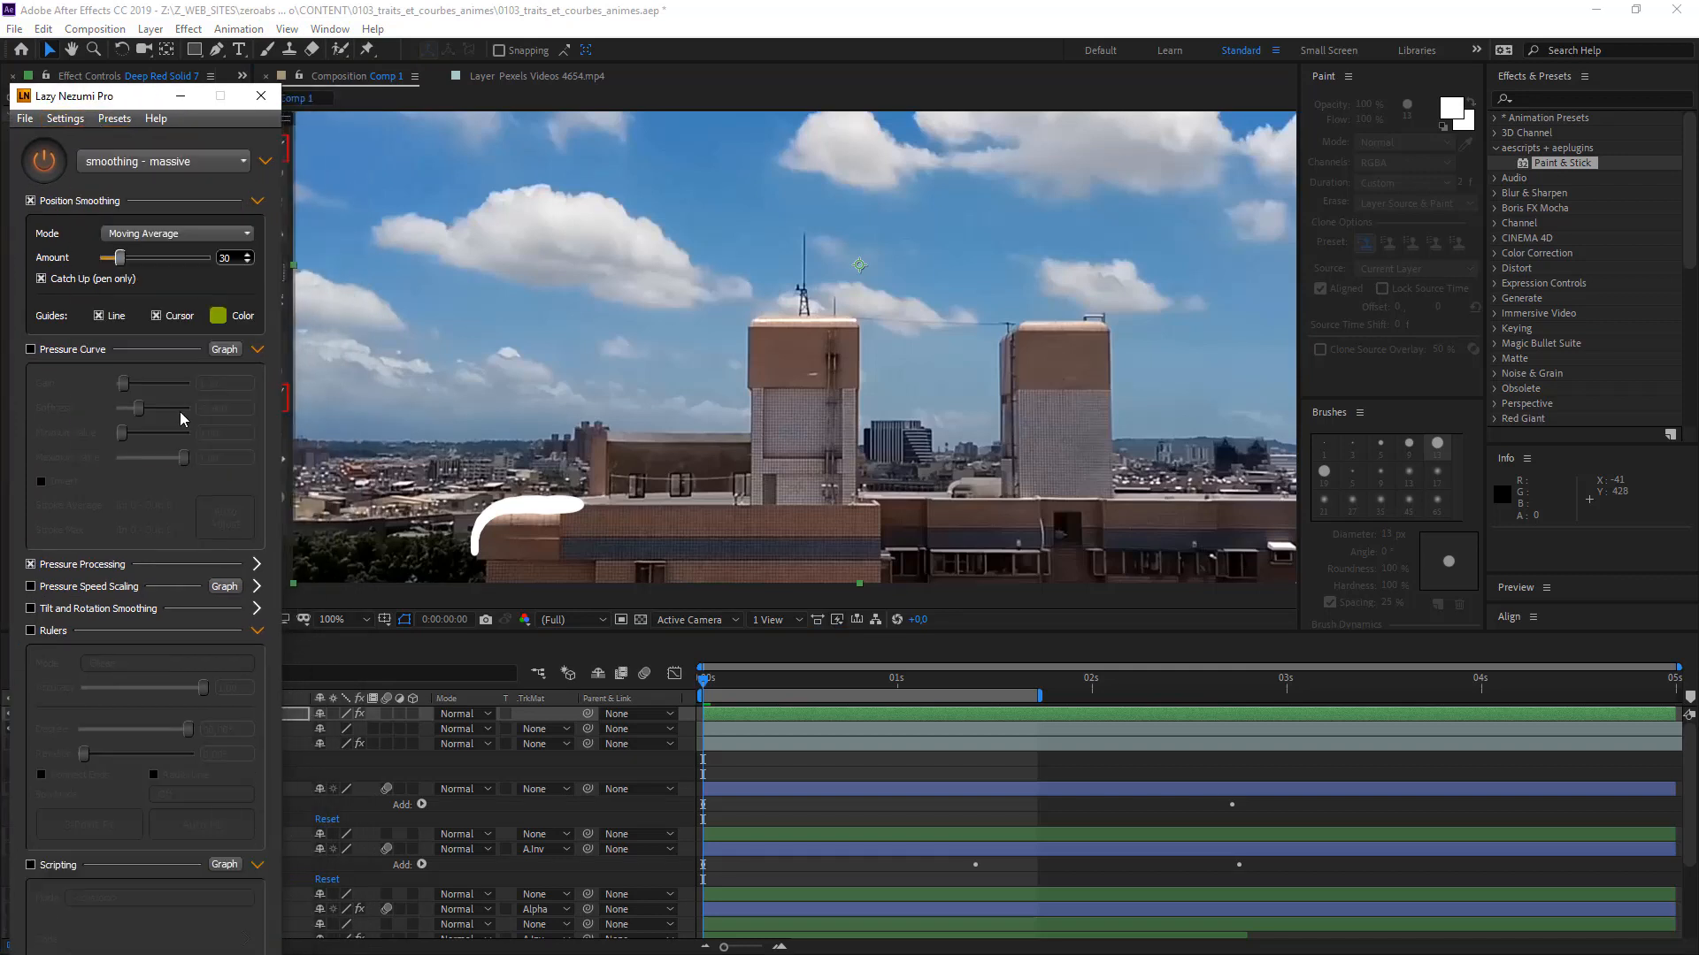
{"action": "left_click", "coordinate": [180, 96]}
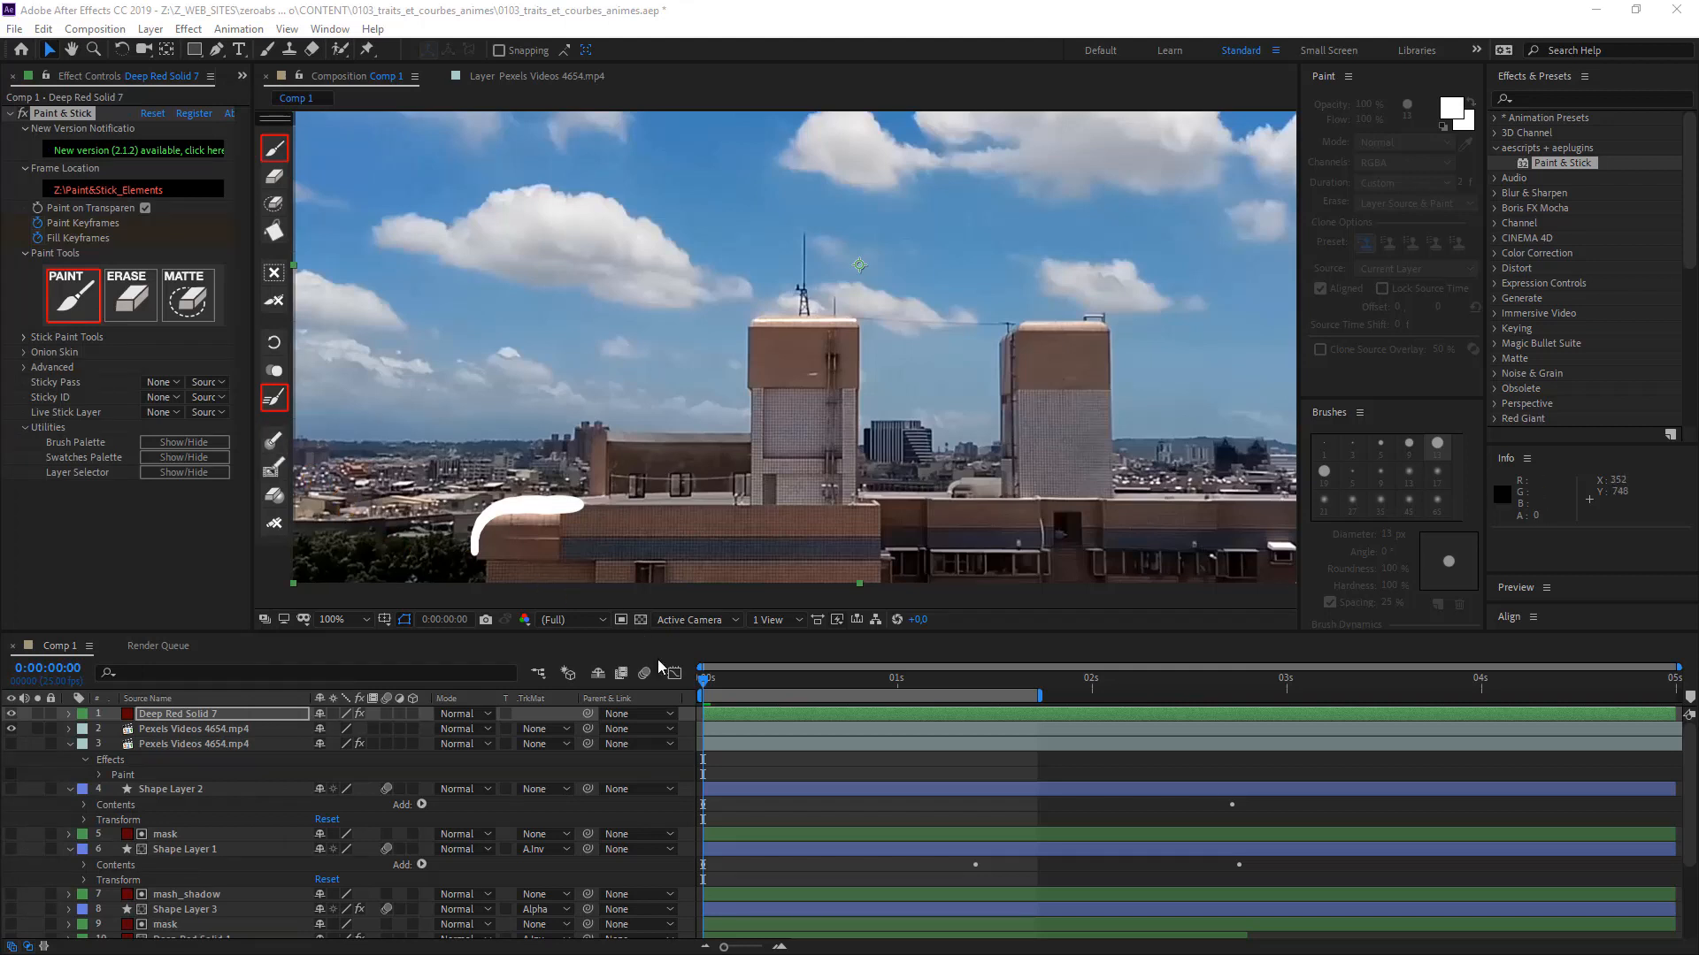
- Paint white strokes frame by frame along the lower building's roof edge from frame 1 to 5, and undo the last stroke
{"action": "left_click", "coordinate": [736, 716]}
{"action": "key", "text": "Page_Down"}
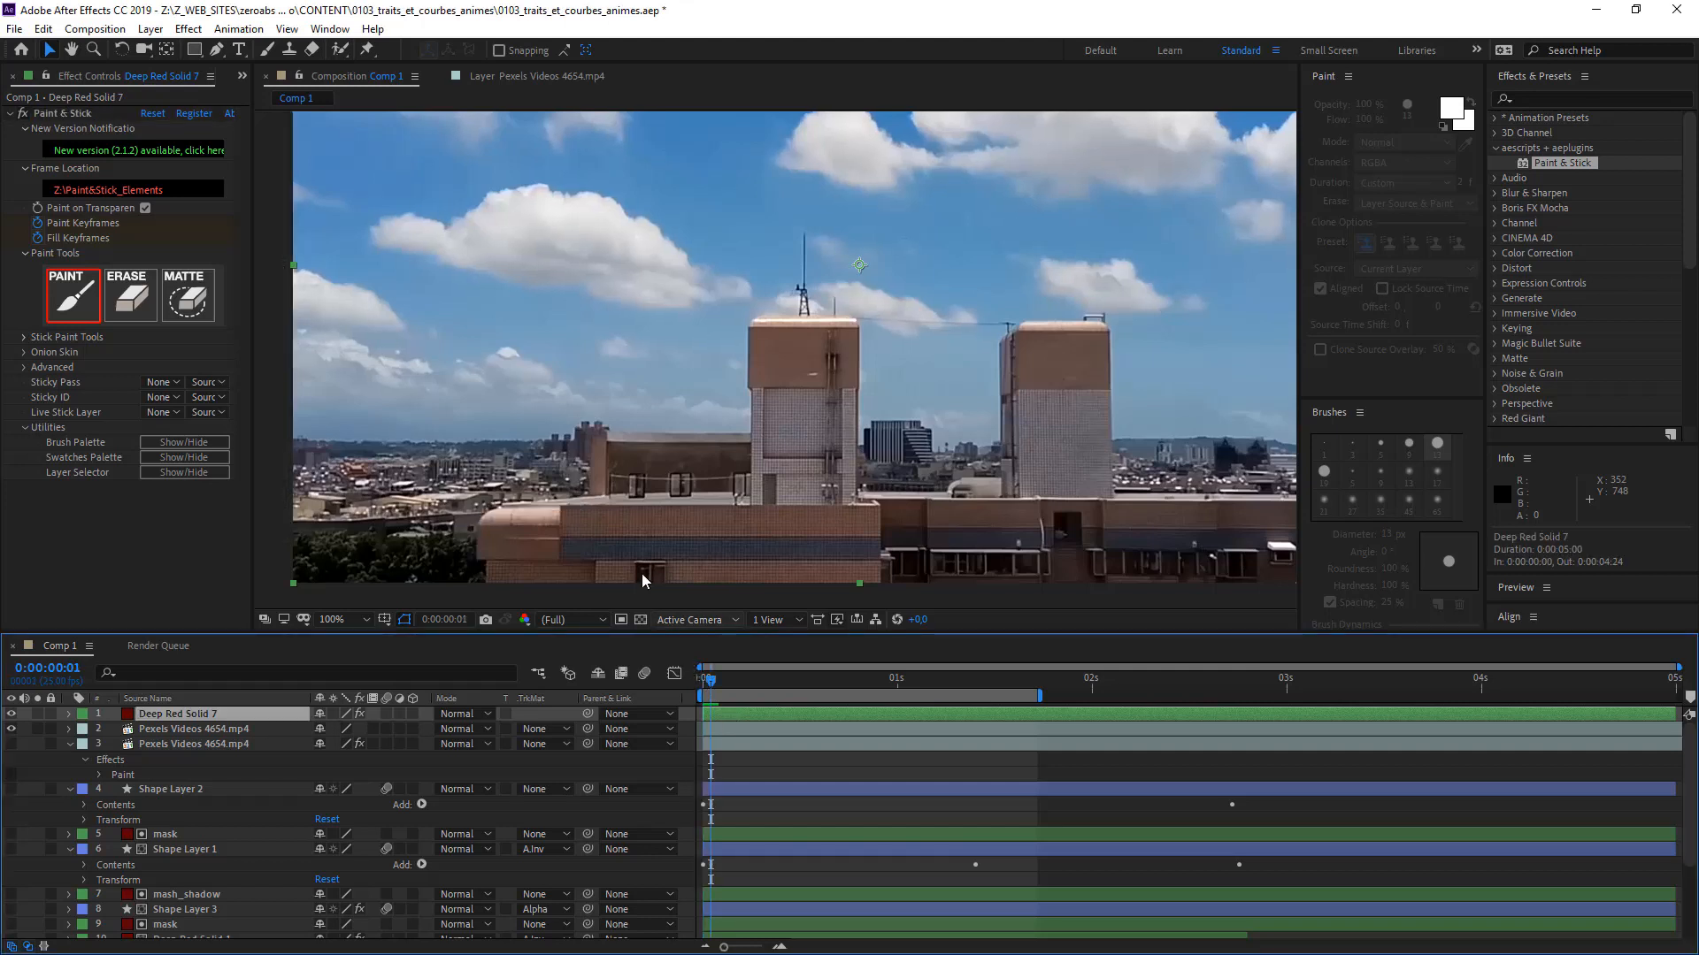
{"action": "left_click", "coordinate": [480, 528]}
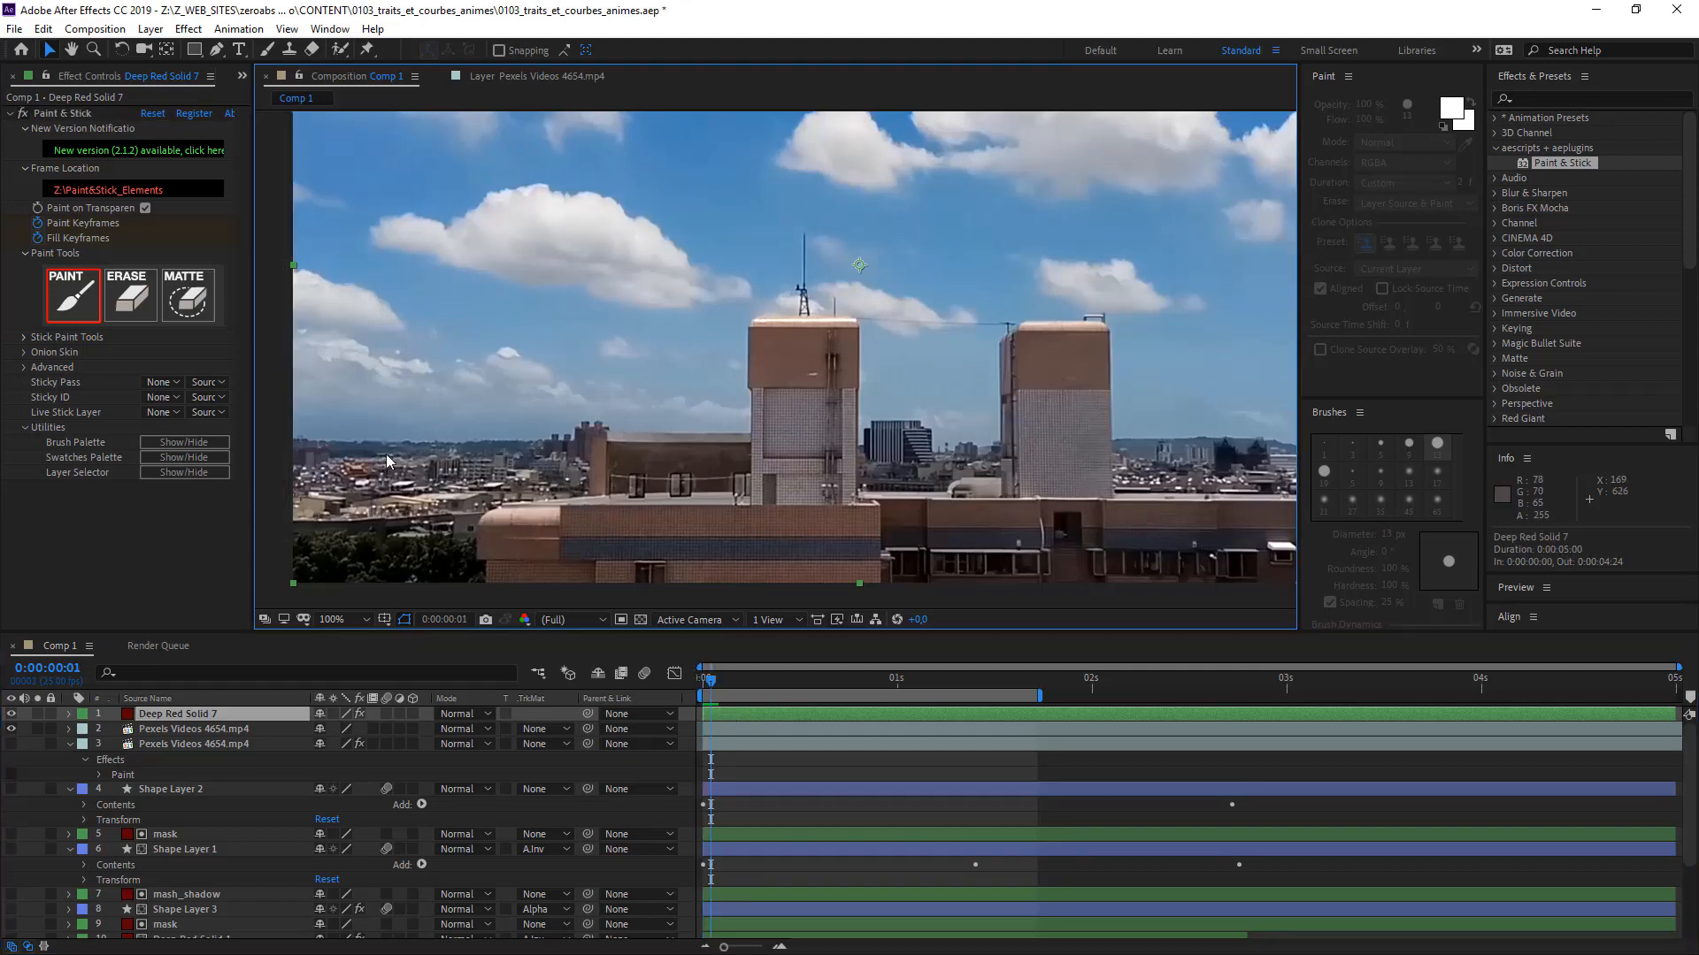
{"action": "left_click", "coordinate": [89, 305]}
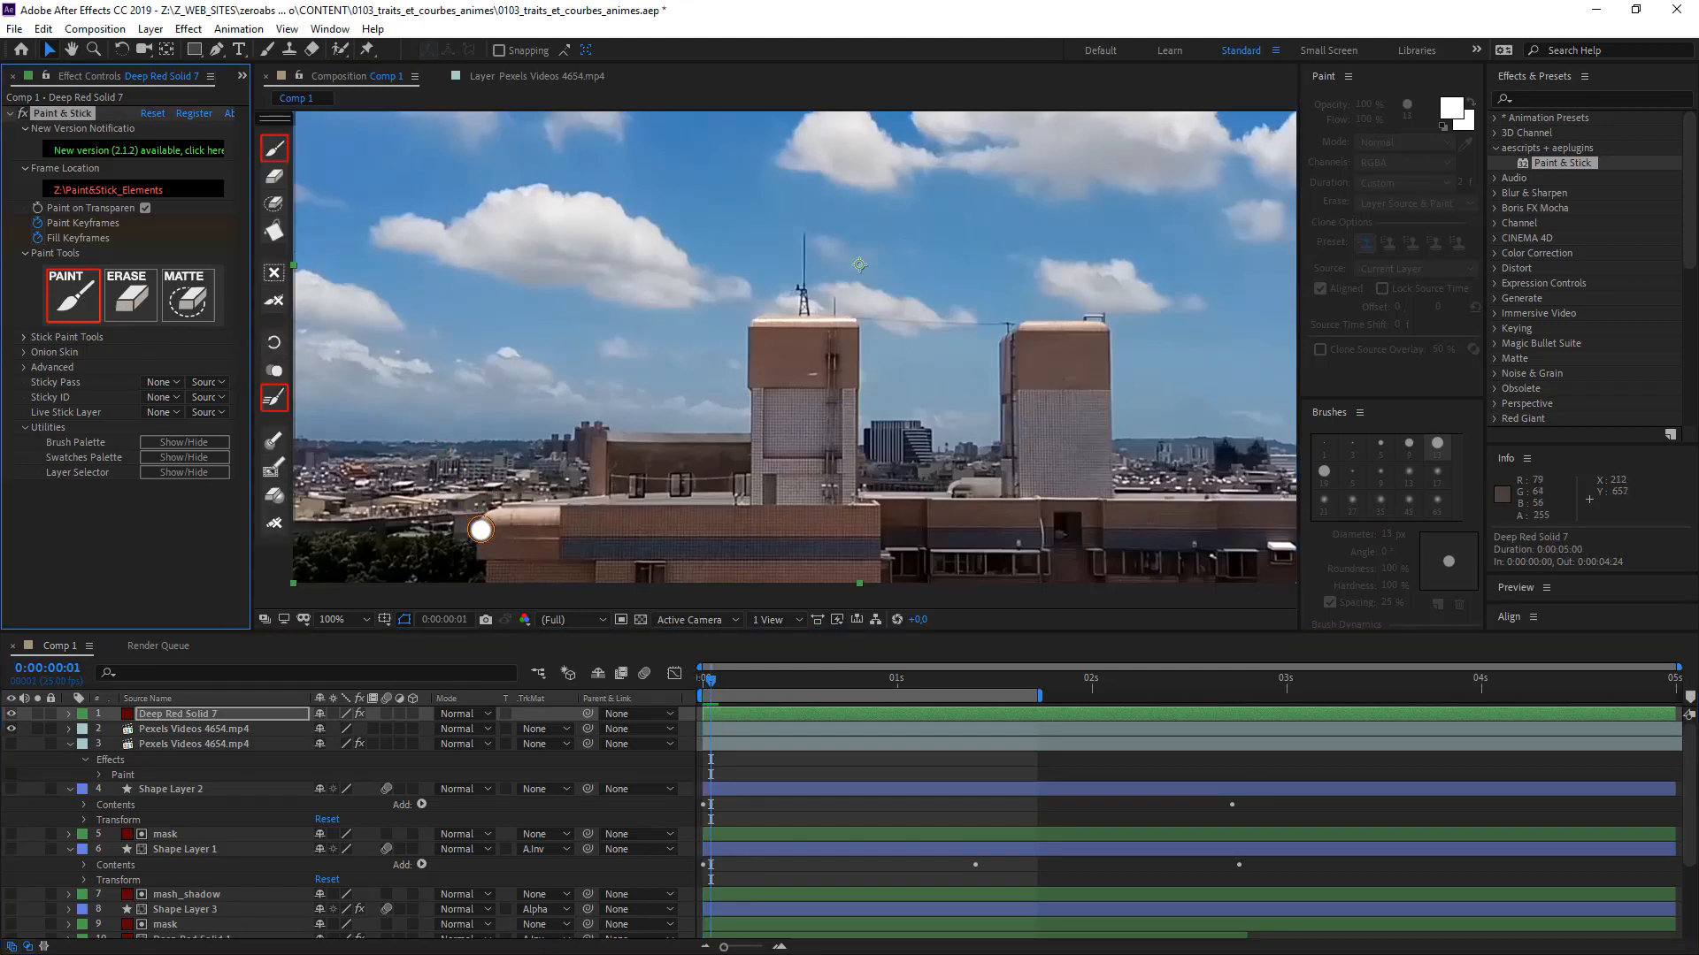
{"action": "mouse_move", "coordinate": [481, 529]}
{"action": "left_mouse_down"}
{"action": "mouse_move", "coordinate": [549, 502]}
{"action": "mouse_move", "coordinate": [723, 503]}
{"action": "left_mouse_up"}
{"action": "key", "text": "Page_Down"}
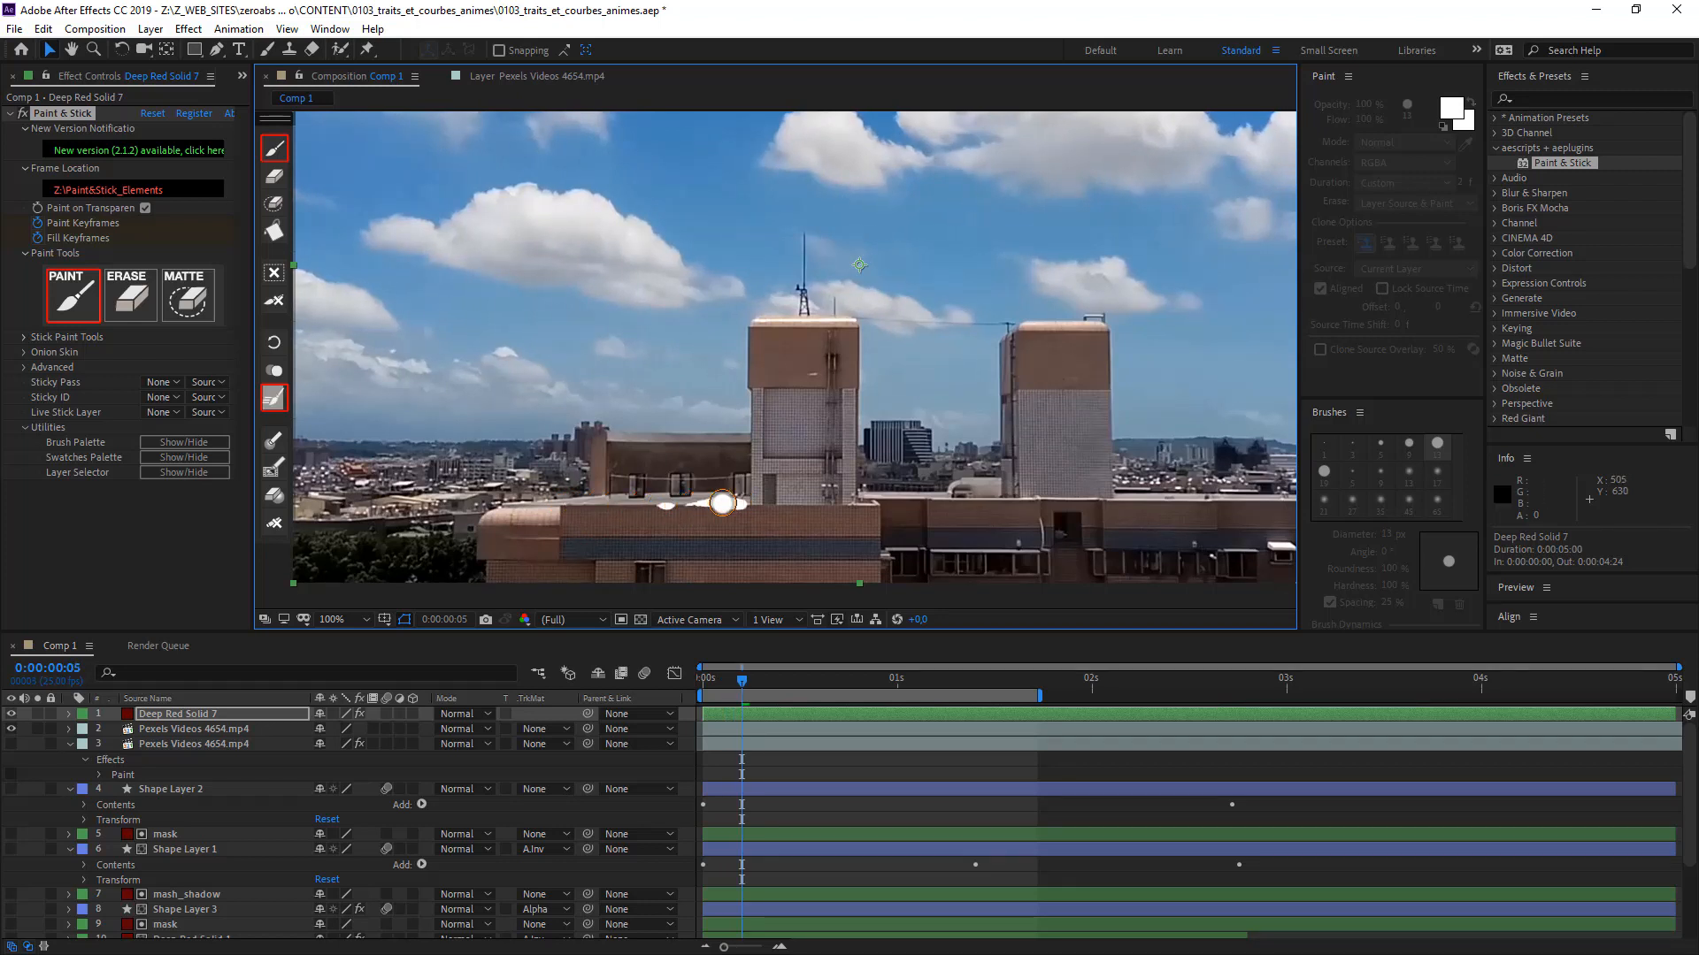
{"action": "key", "text": "ctrl+z"}
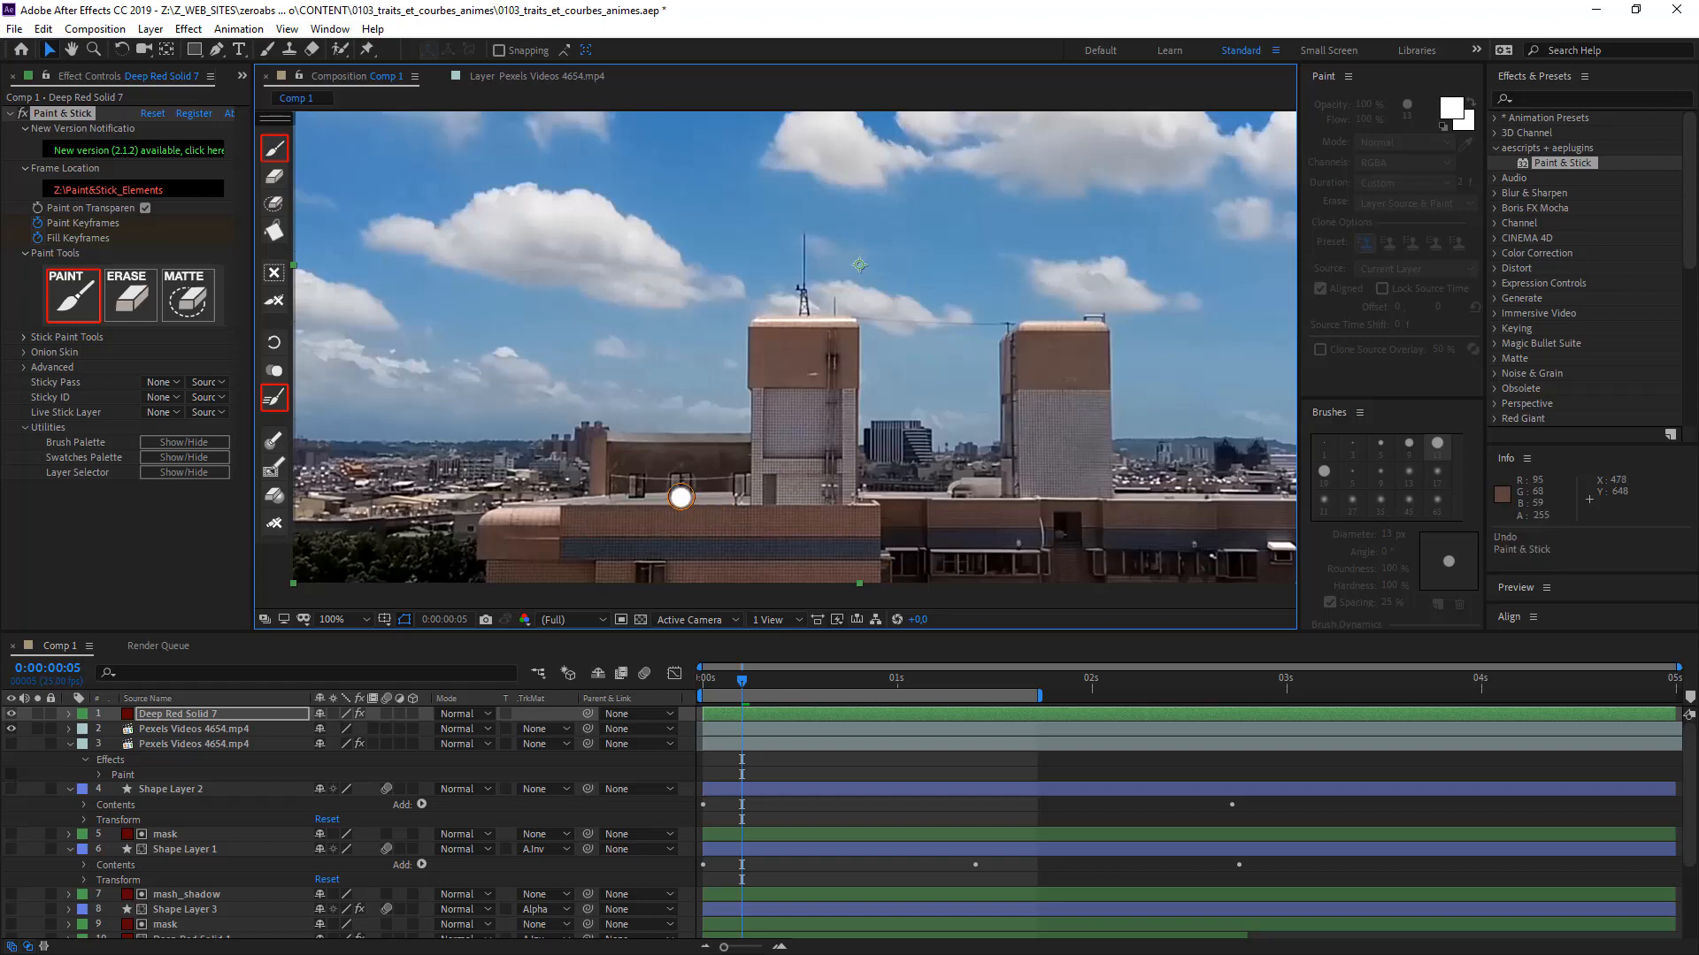
- Continue the white strokes frame by frame from frame 5 to 12, from the roof edge to the central tower, and preview the animation
{"action": "mouse_move", "coordinate": [654, 502]}
{"action": "left_mouse_down"}
{"action": "mouse_move", "coordinate": [768, 497]}
{"action": "mouse_move", "coordinate": [723, 502]}
{"action": "mouse_move", "coordinate": [745, 498]}
{"action": "mouse_move", "coordinate": [769, 432]}
{"action": "left_mouse_up"}
{"action": "key", "text": "Page_Down"}
{"action": "key", "text": "Page_Down"}
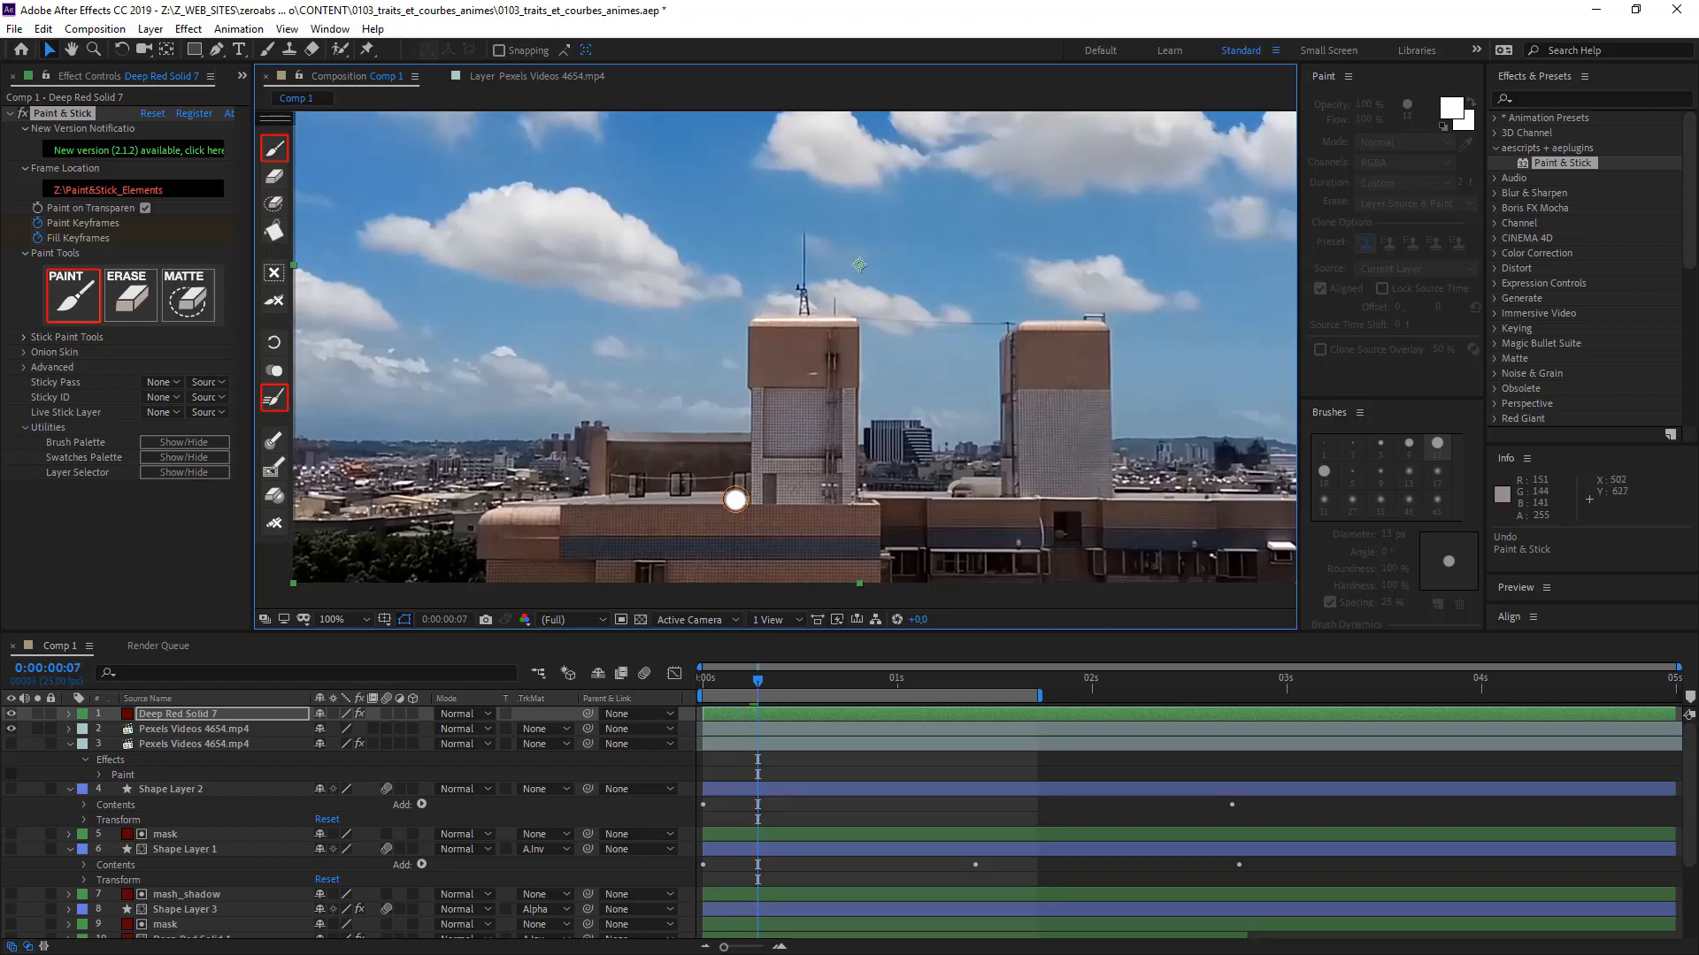
{"action": "mouse_move", "coordinate": [731, 501]}
{"action": "left_mouse_down"}
{"action": "mouse_move", "coordinate": [769, 353]}
{"action": "mouse_move", "coordinate": [752, 399]}
{"action": "mouse_move", "coordinate": [753, 318]}
{"action": "mouse_move", "coordinate": [747, 358]}
{"action": "mouse_move", "coordinate": [759, 317]}
{"action": "mouse_move", "coordinate": [854, 326]}
{"action": "mouse_move", "coordinate": [852, 414]}
{"action": "left_mouse_up"}
{"action": "key", "text": "Page_Down"}
{"action": "key", "text": "Page_Down"}
{"action": "key", "text": "Page_Down"}
{"action": "key", "text": "Page_Down"}
{"action": "key", "text": "Page_Down"}
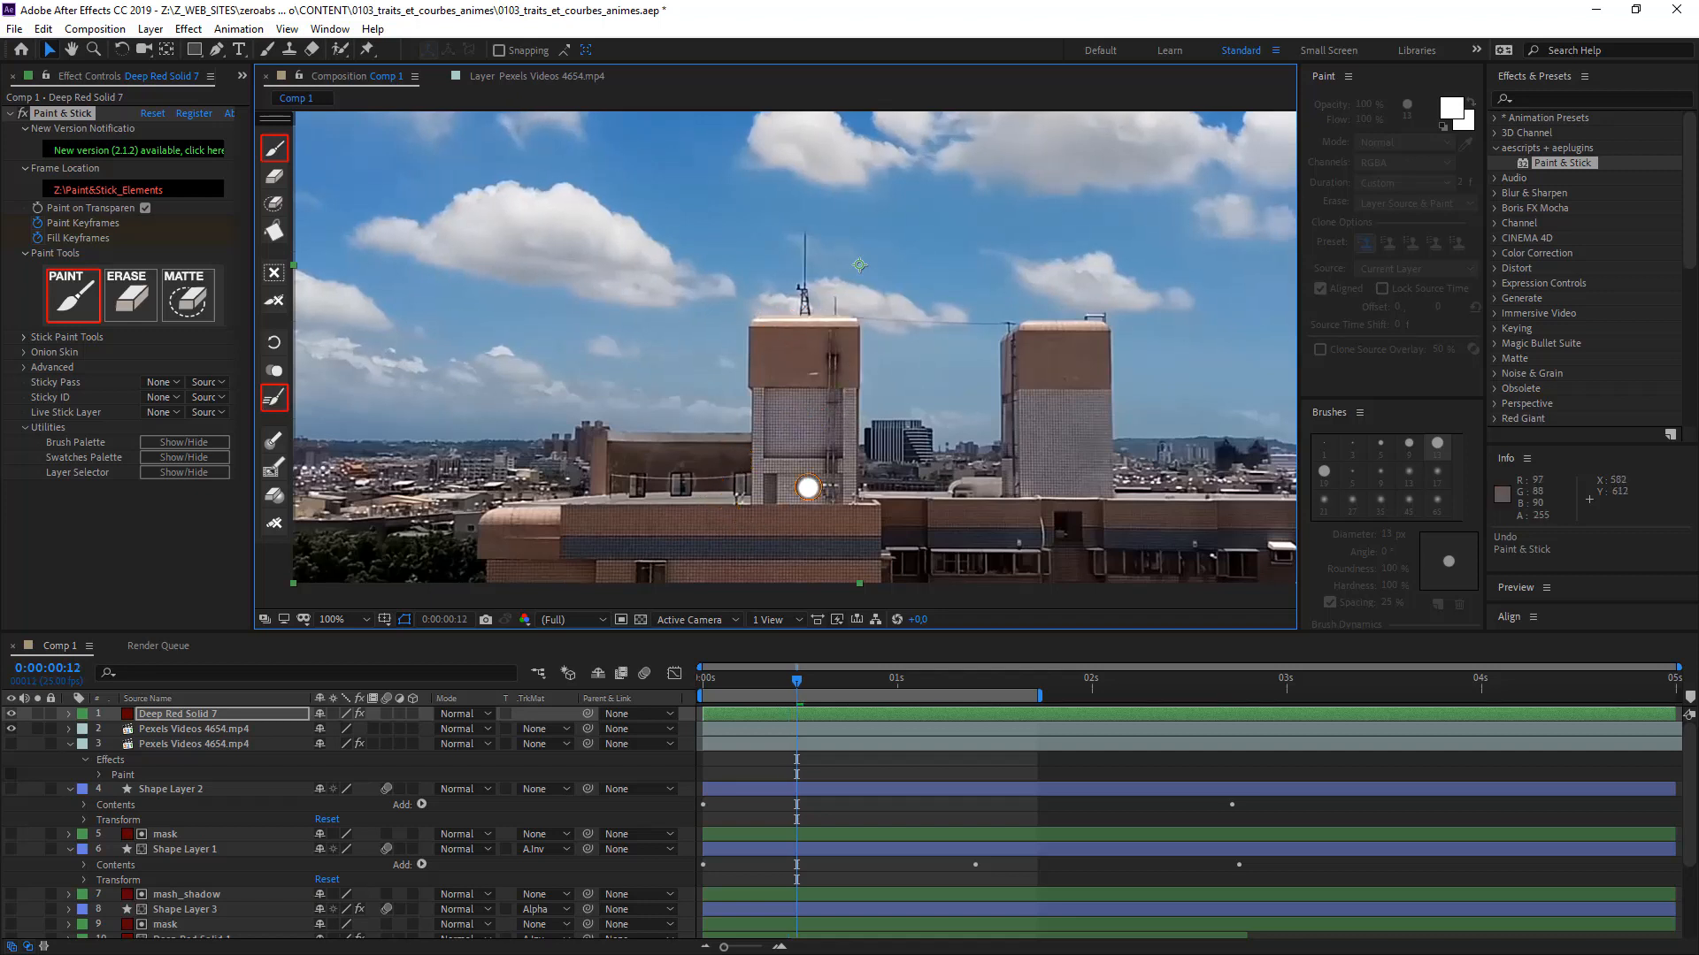
{"action": "key", "text": "space"}
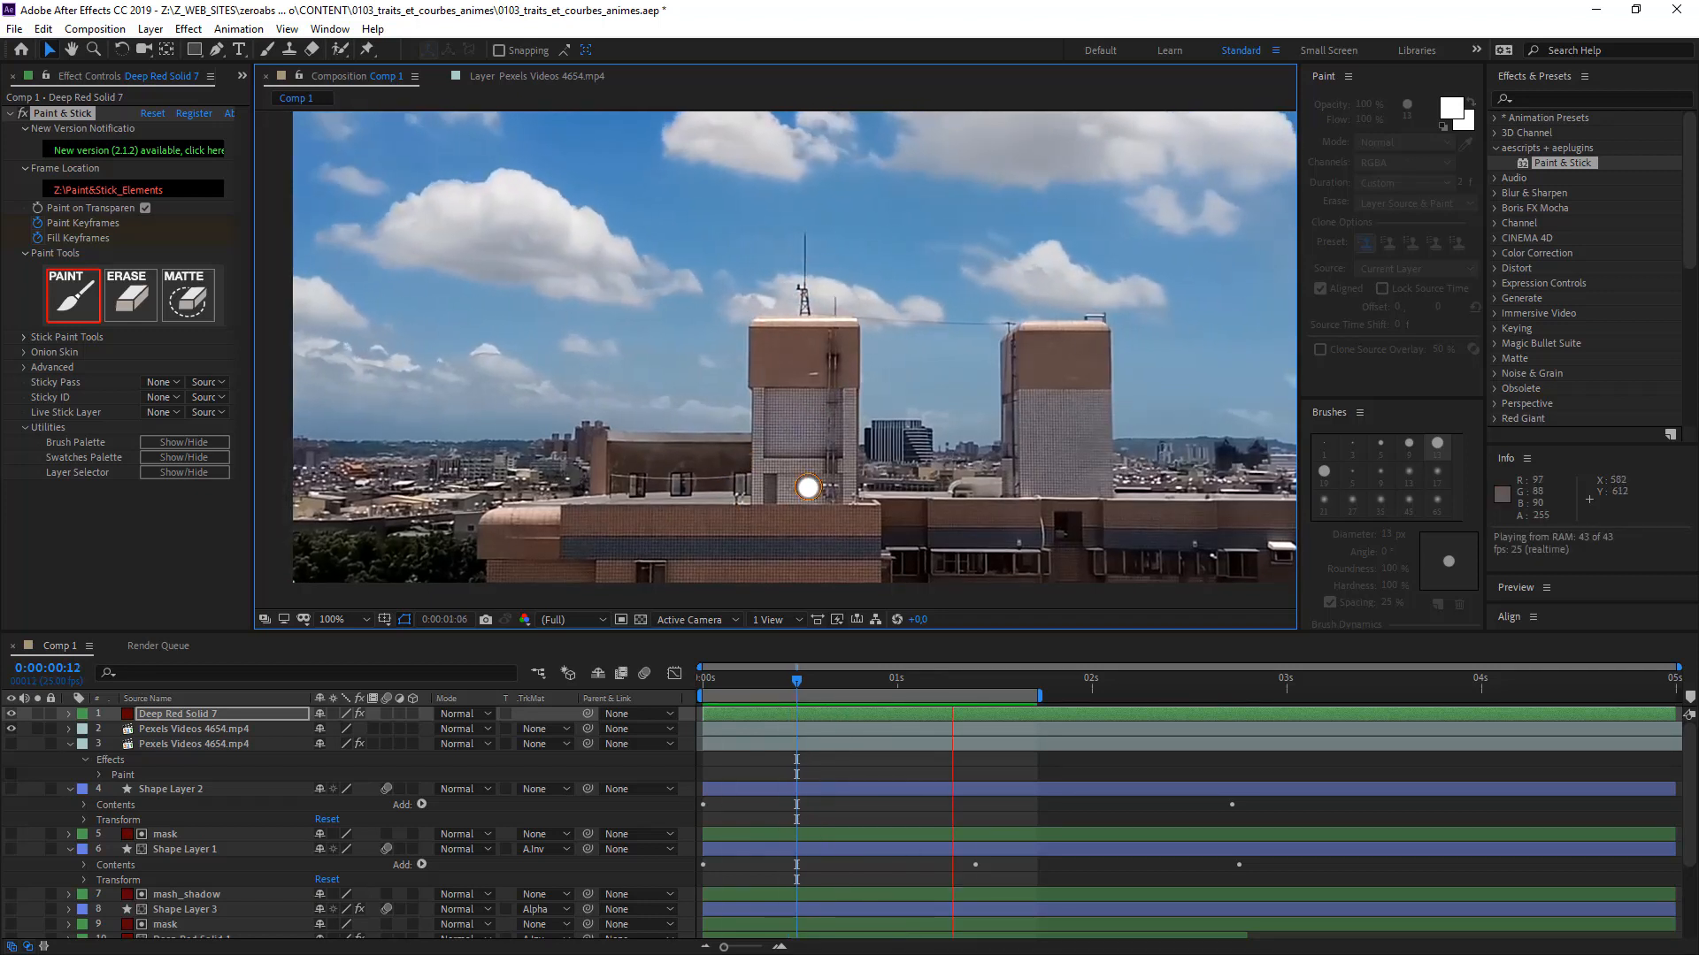
{"action": "key", "text": "space"}
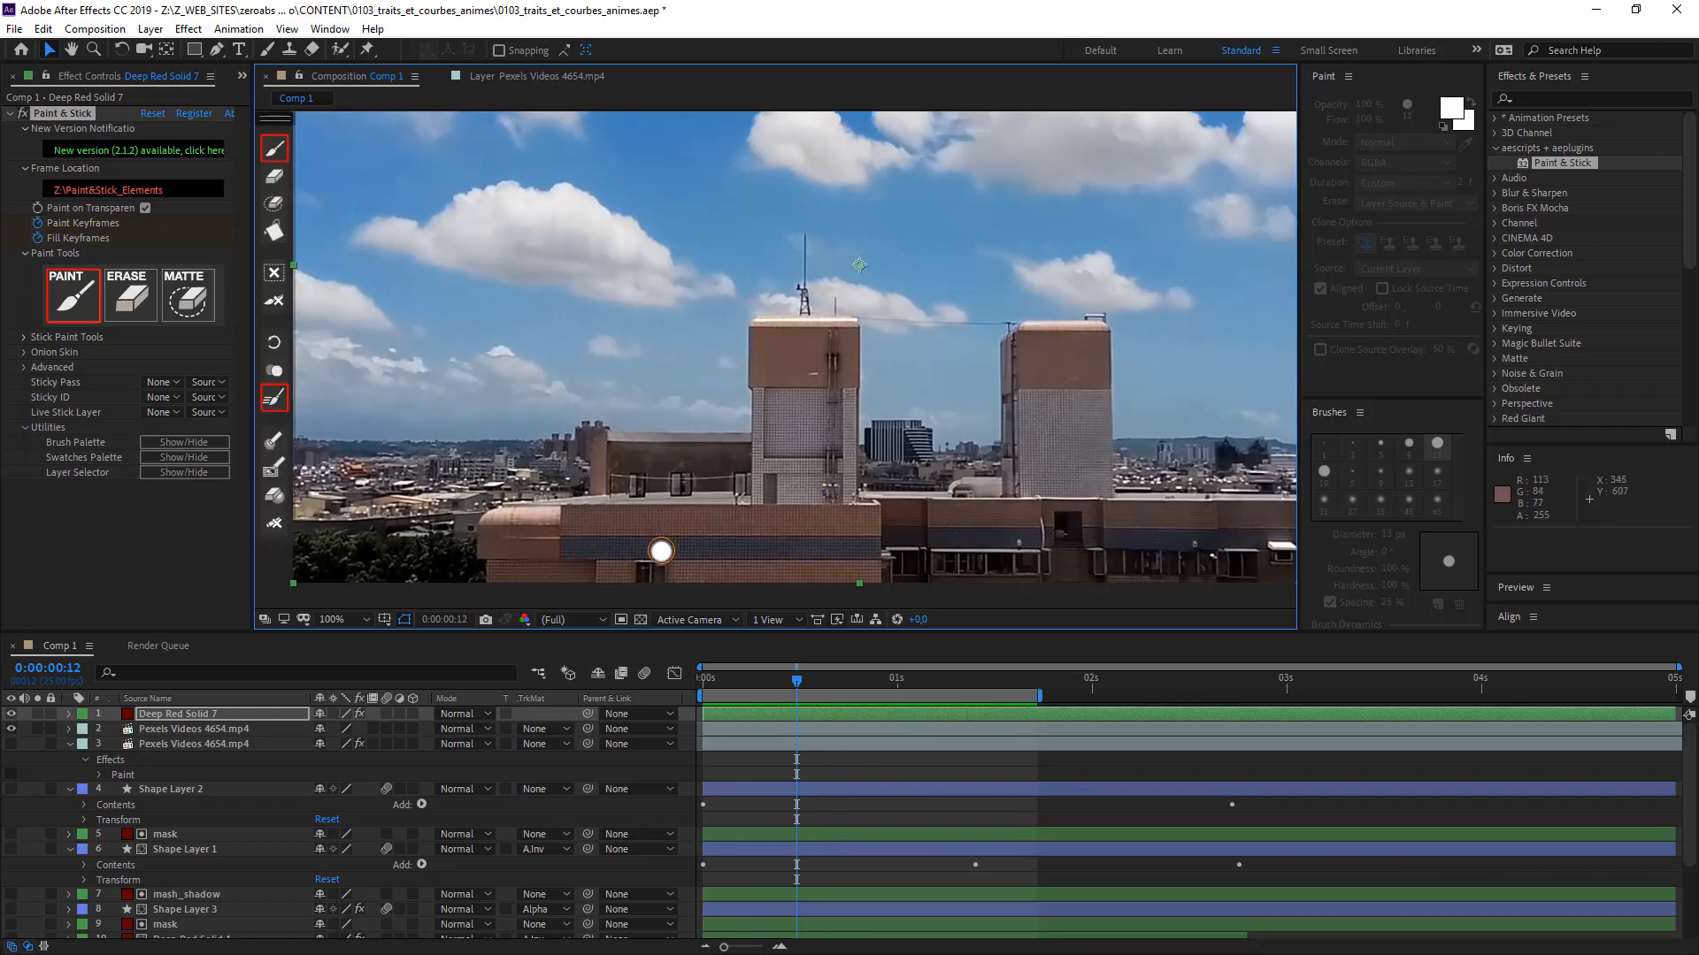
- Go back to frame 6, enable the Paint & Stick onion skin and set its number of past frames to 2
{"action": "left_click_drag", "start_coordinate": [764, 687], "coordinate": [749, 683]}
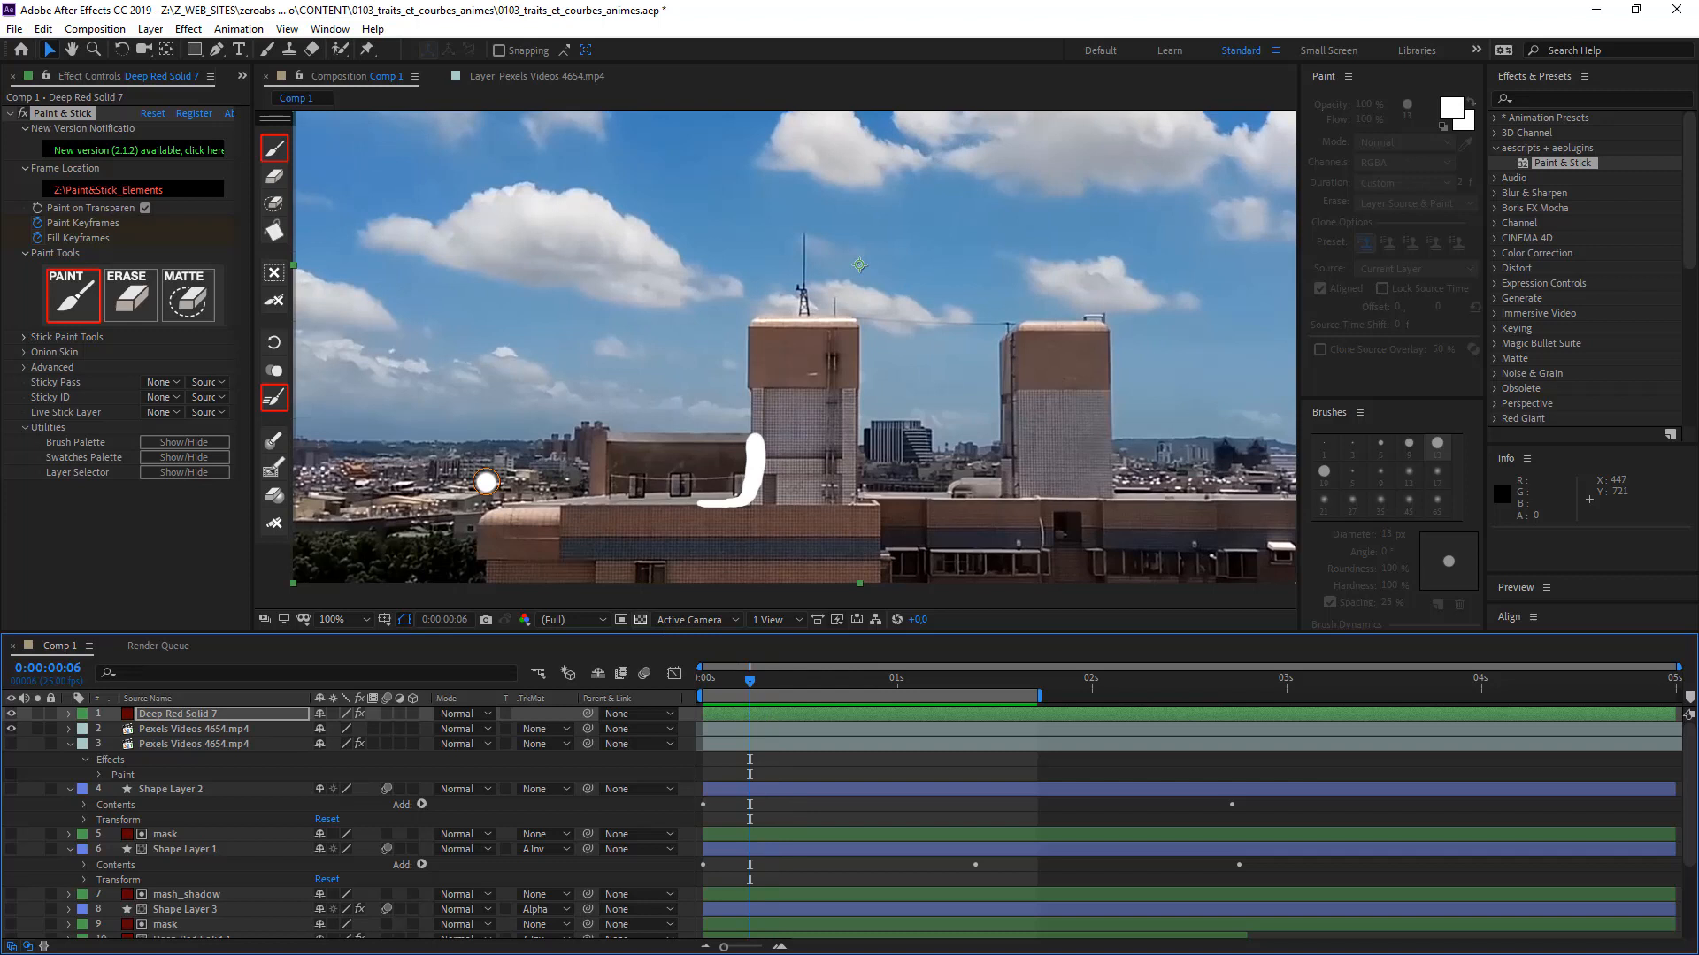
{"action": "left_click", "coordinate": [276, 374]}
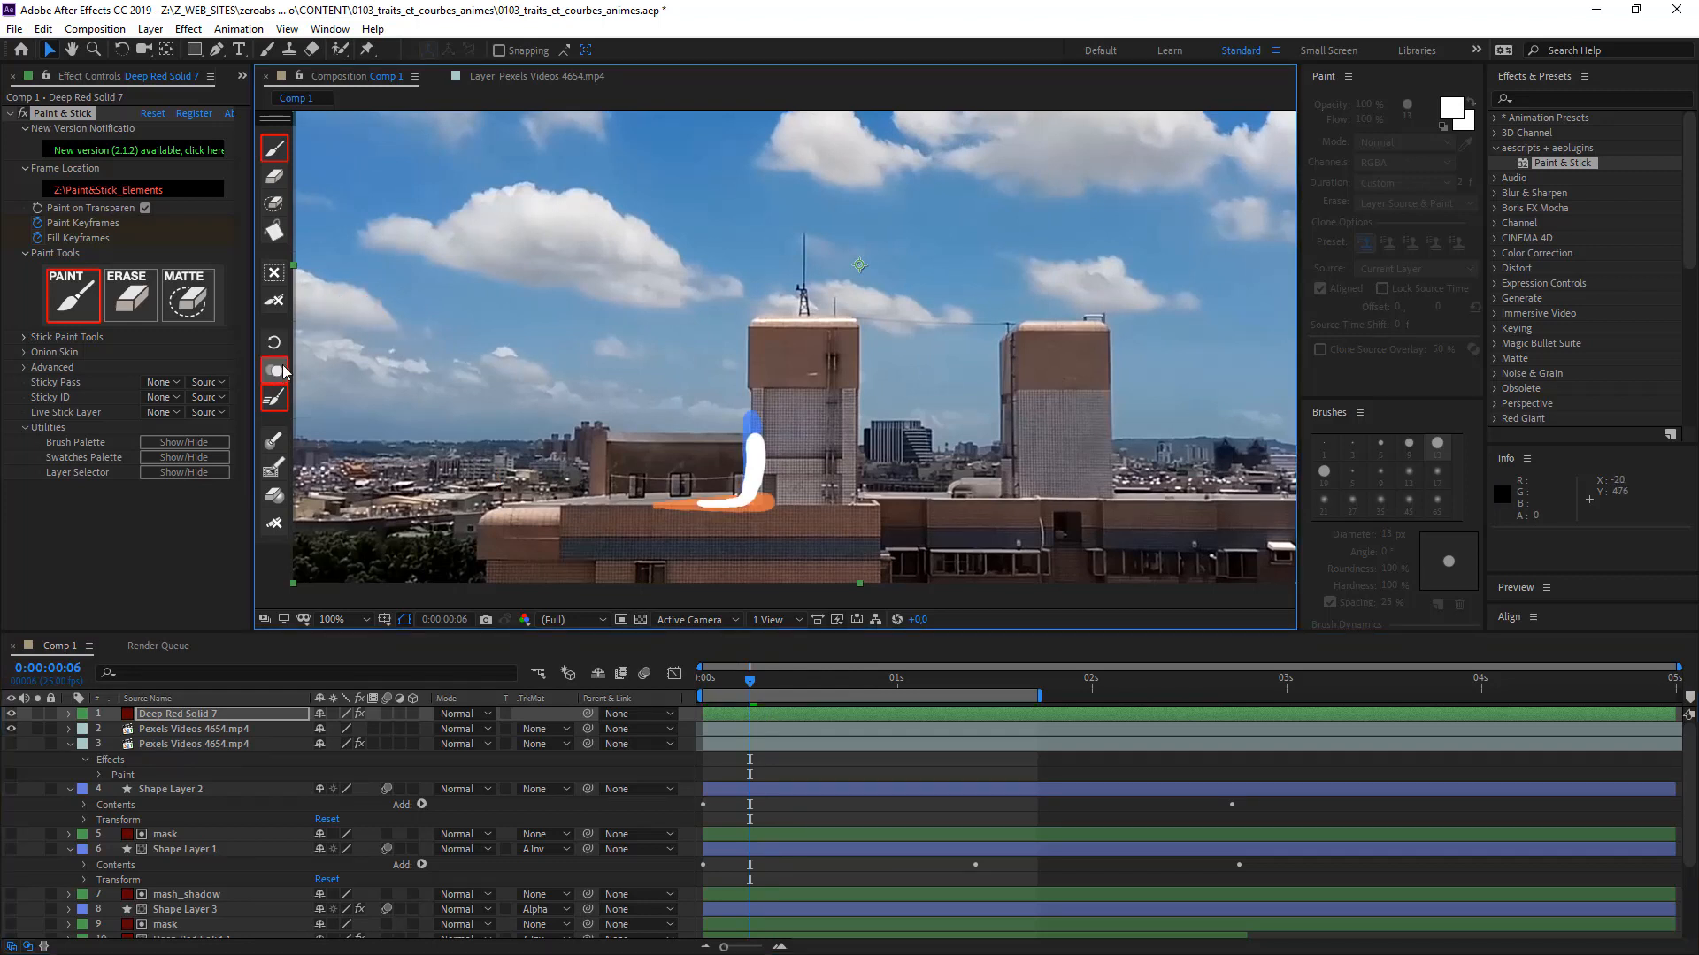
{"action": "left_click", "coordinate": [25, 354]}
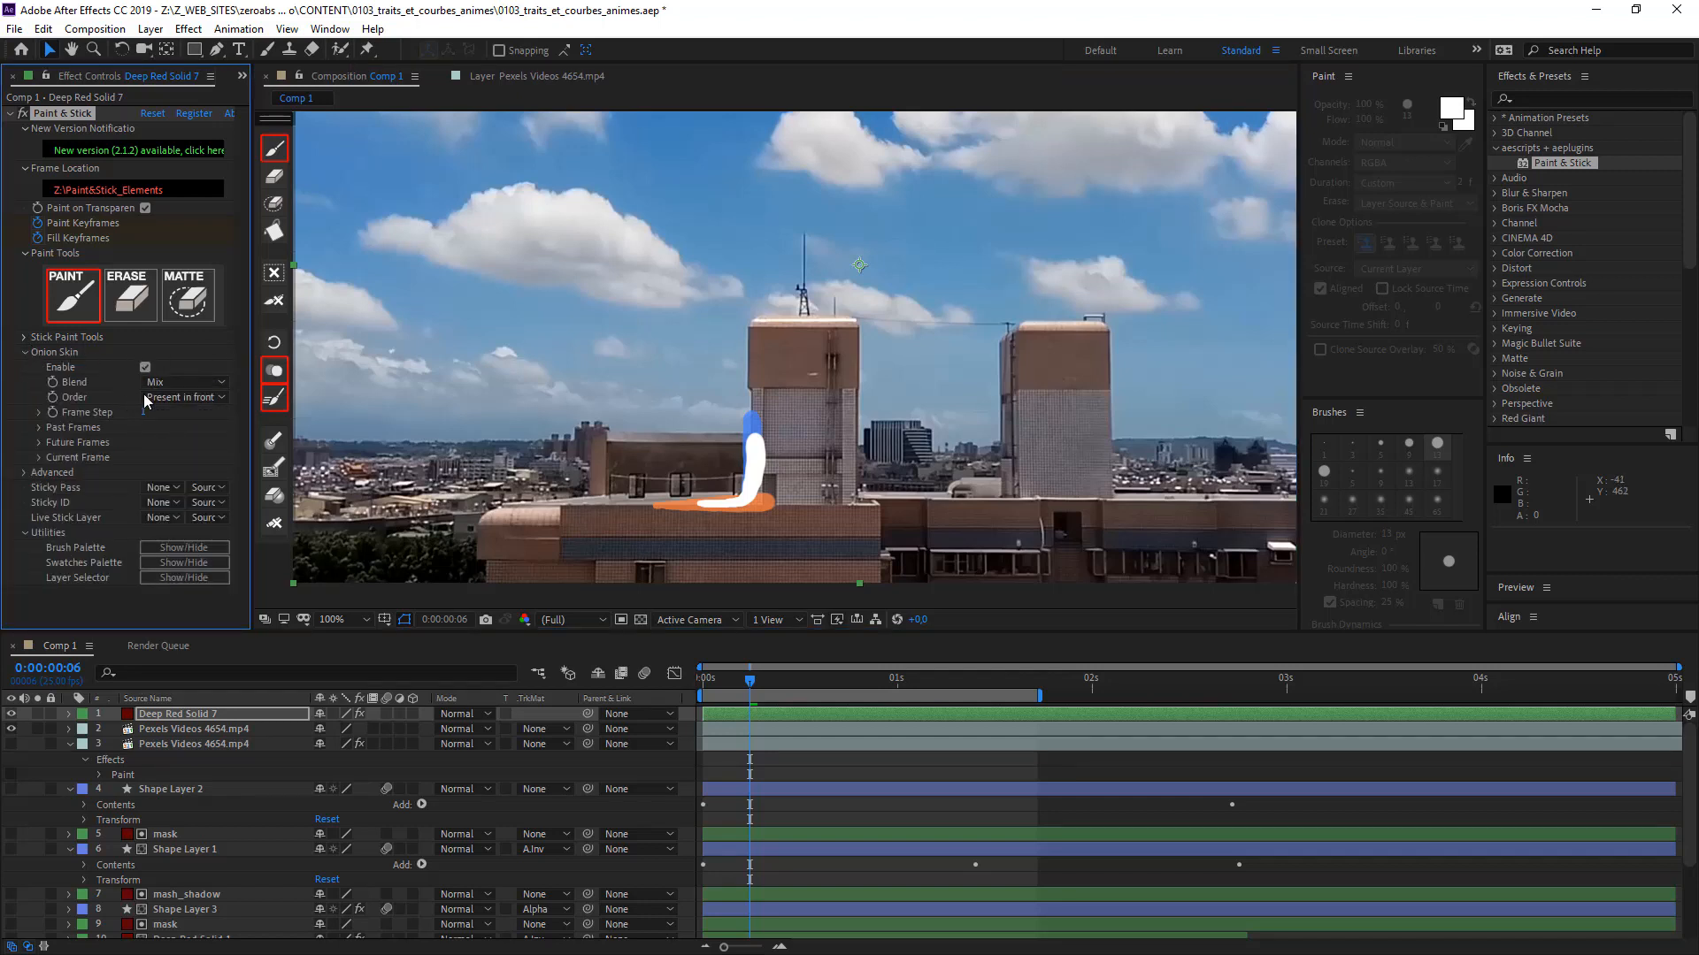
{"action": "left_click", "coordinate": [38, 427]}
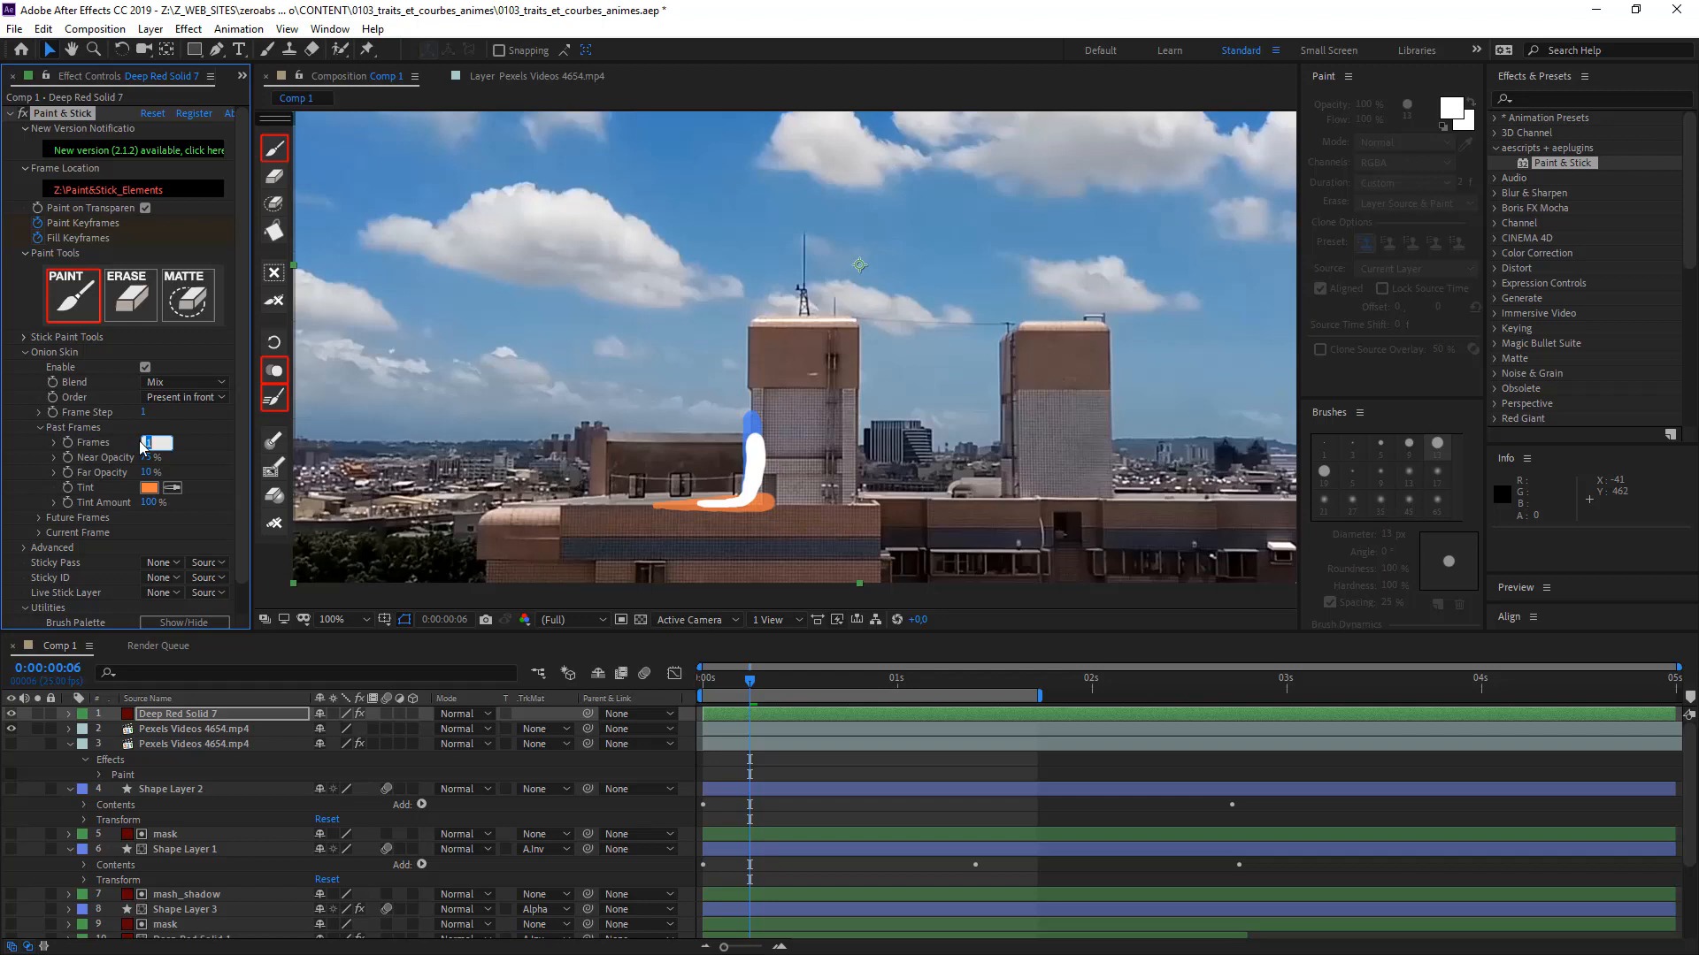
{"action": "type", "text": "2"}
{"action": "key", "text": "Return"}
- Expand the onion skin's future frame settings and inspect the tint colour used for past frames
{"action": "left_click", "coordinate": [40, 518]}
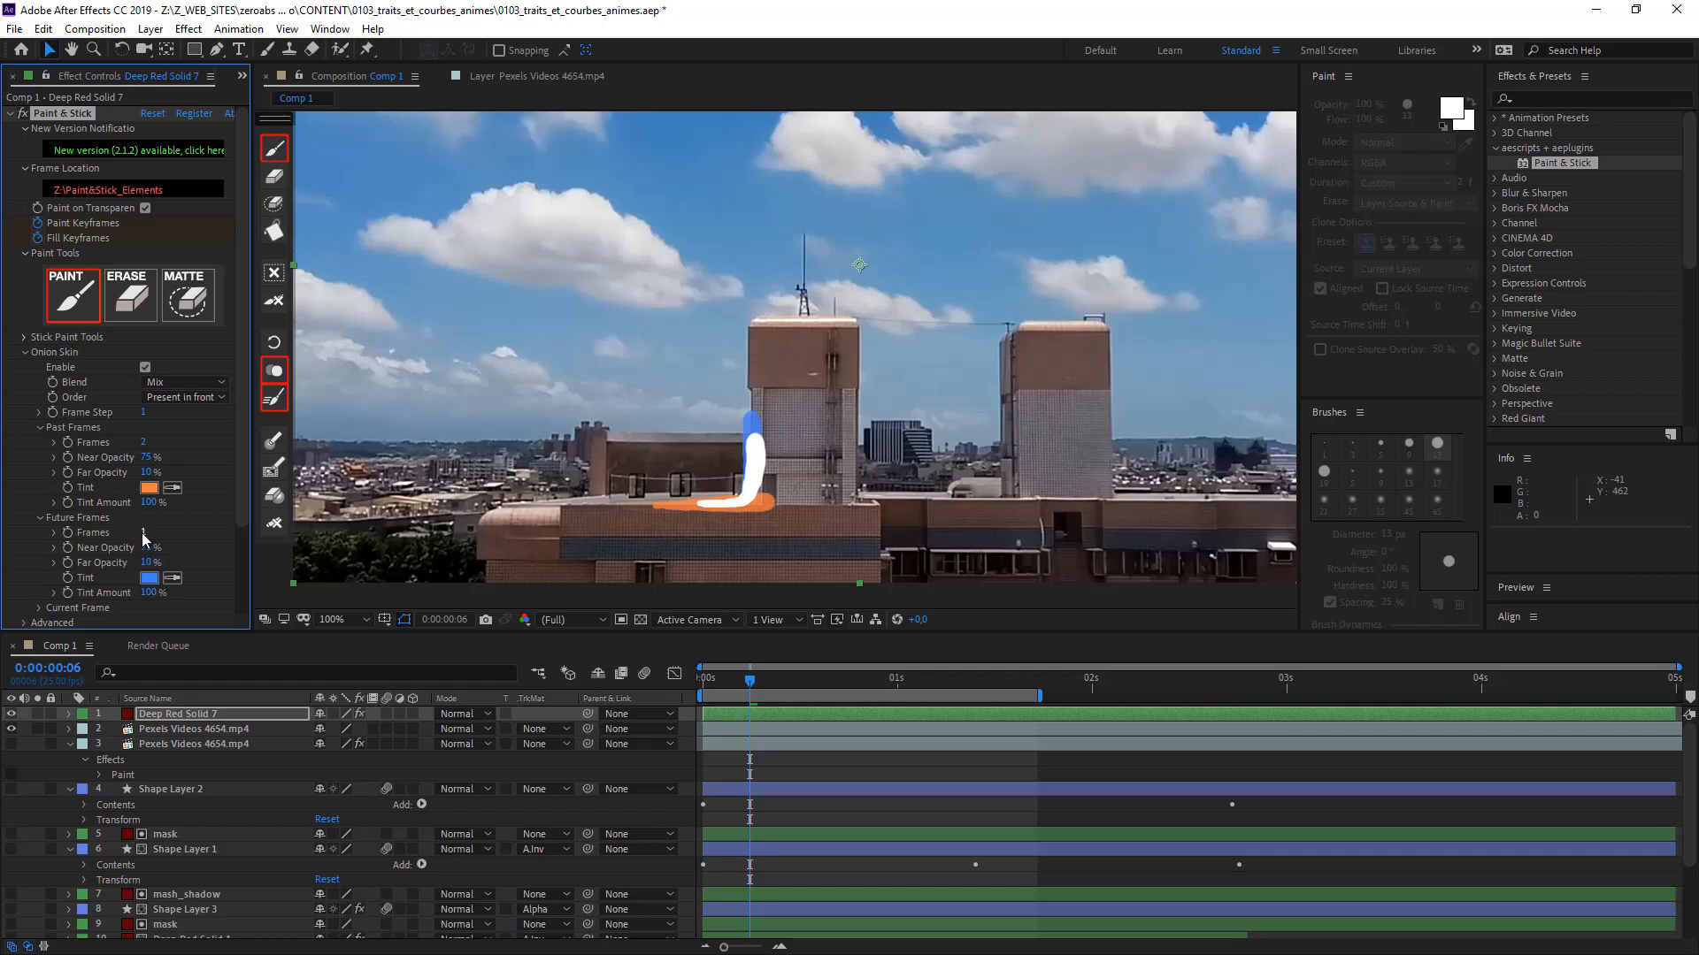
{"action": "left_click", "coordinate": [149, 489]}
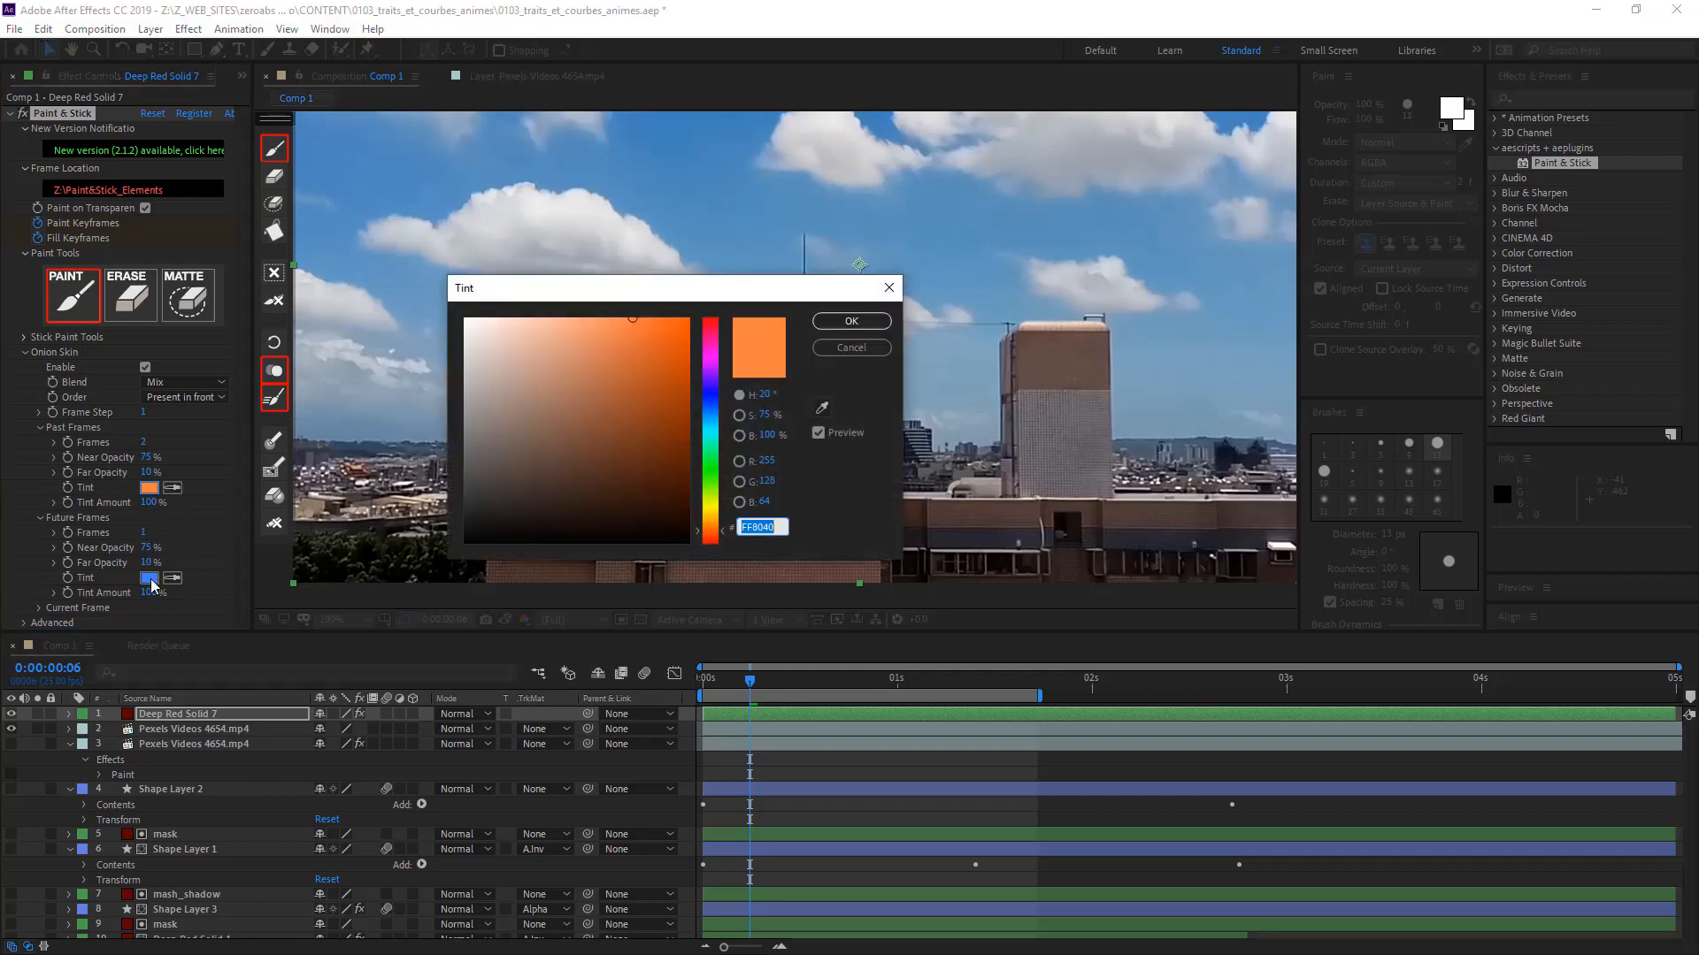
{"action": "left_click", "coordinate": [851, 322]}
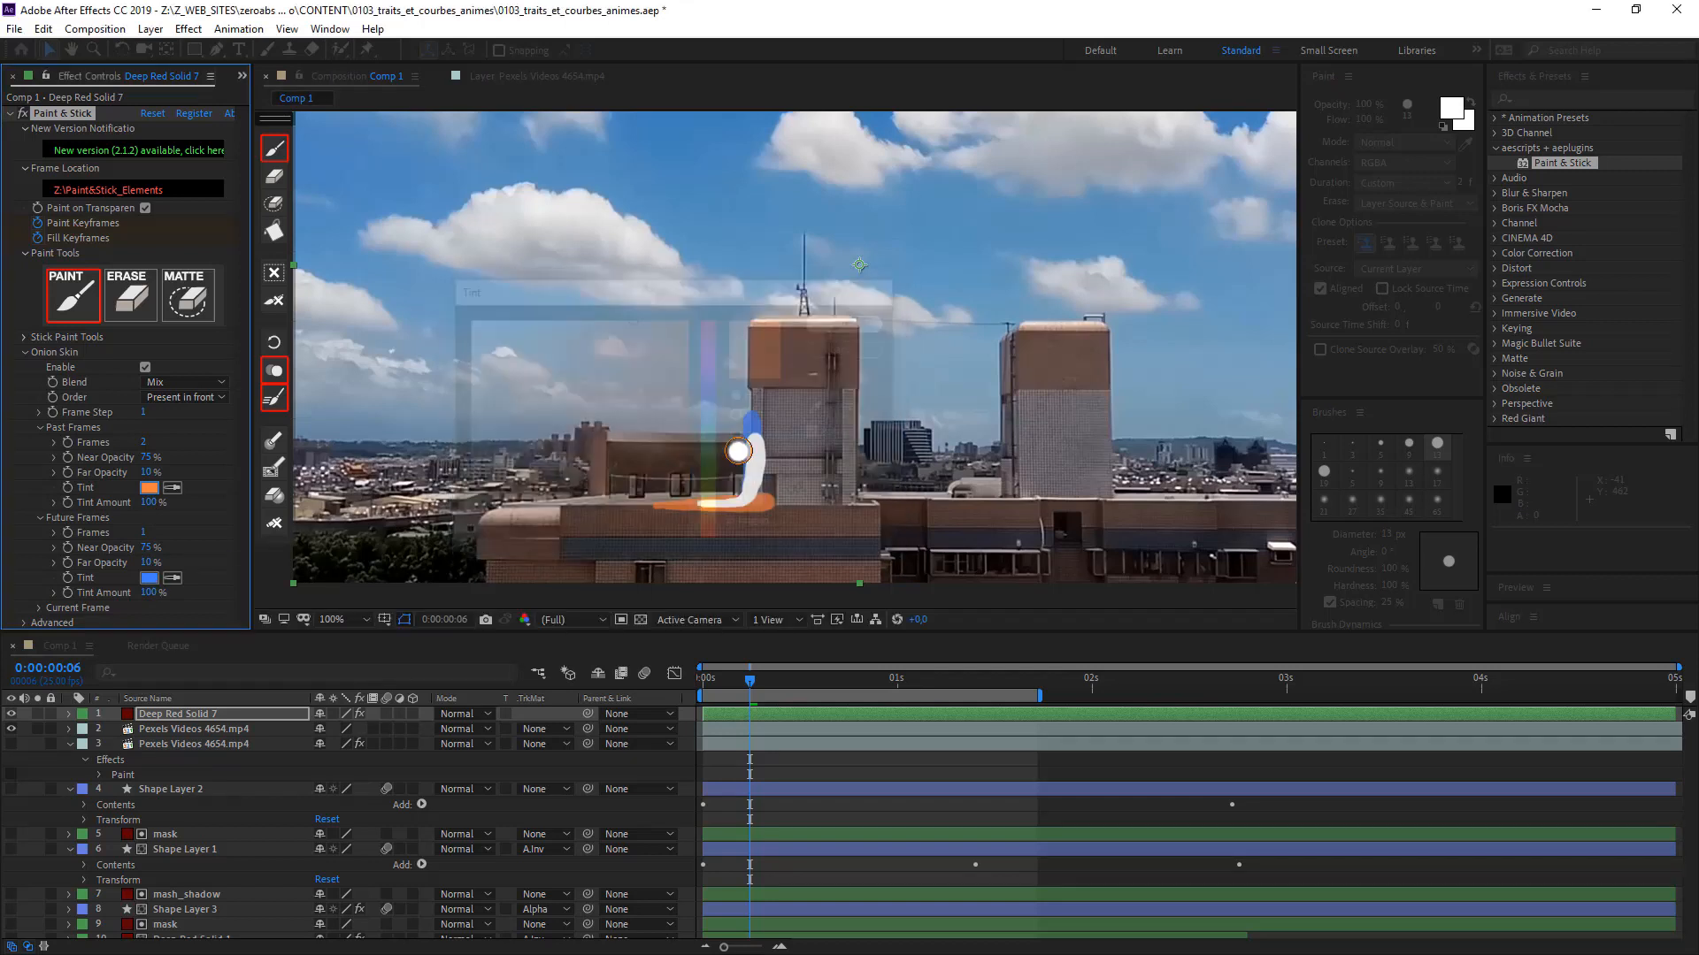
- Preview the animation from the start and repaint the white stroke over the curved rooftop corner on frame 1
{"action": "left_click", "coordinate": [693, 688]}
{"action": "key", "text": "space"}
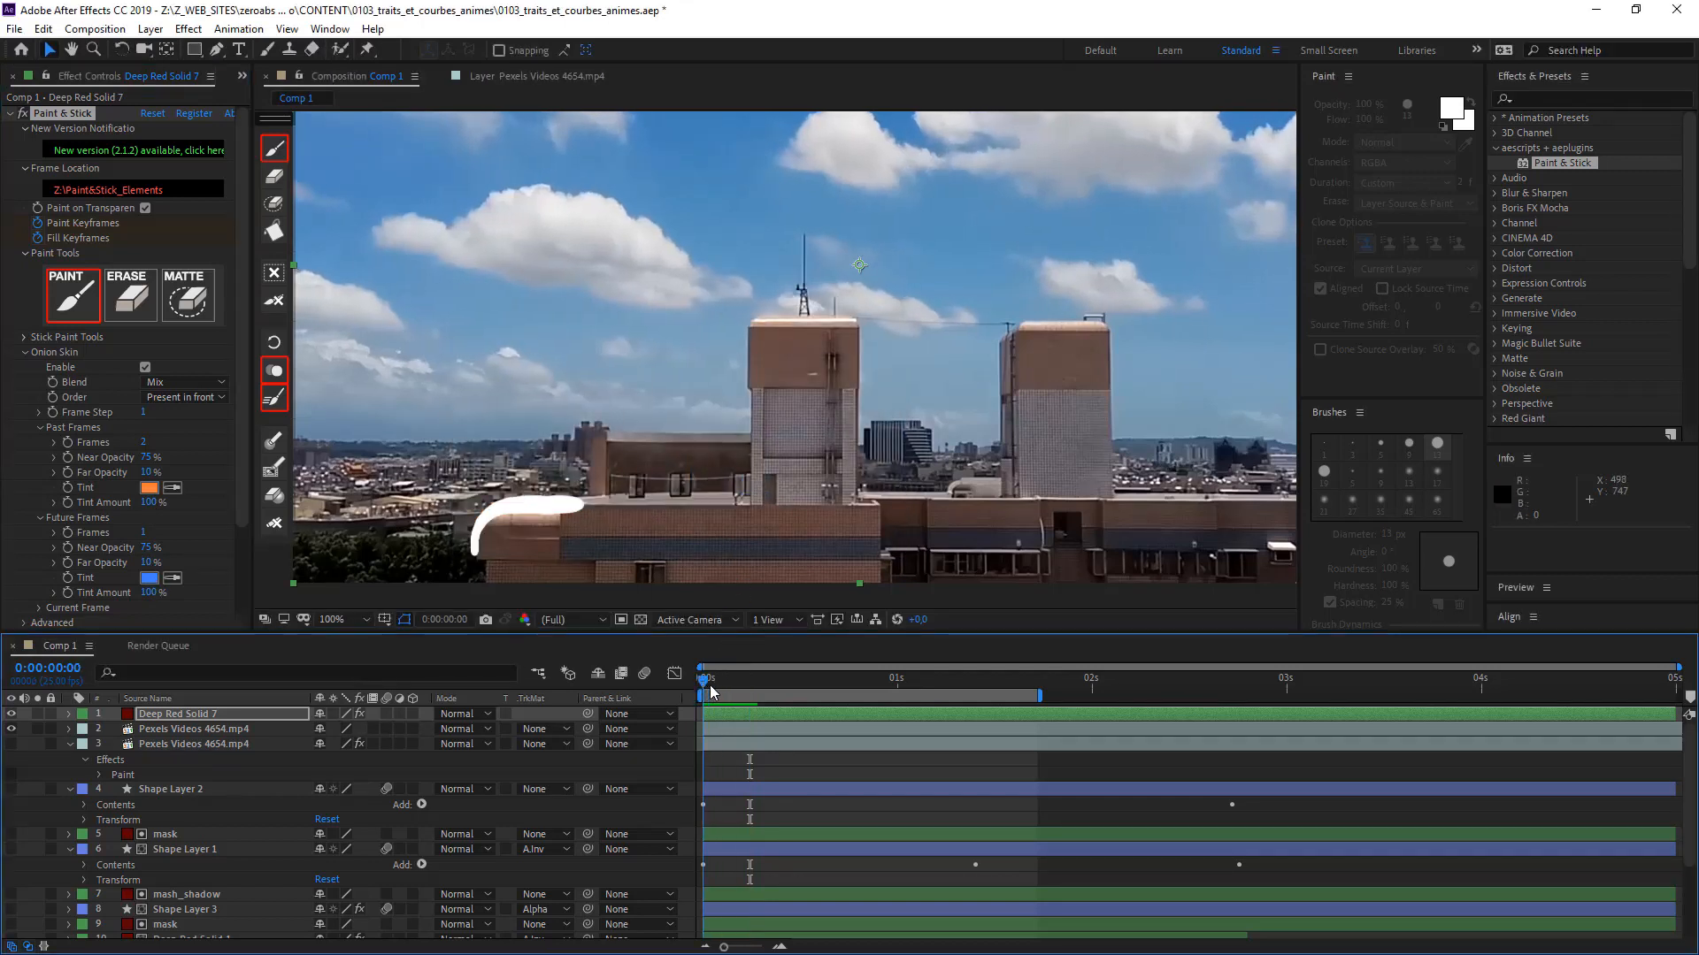
{"action": "key", "text": "space"}
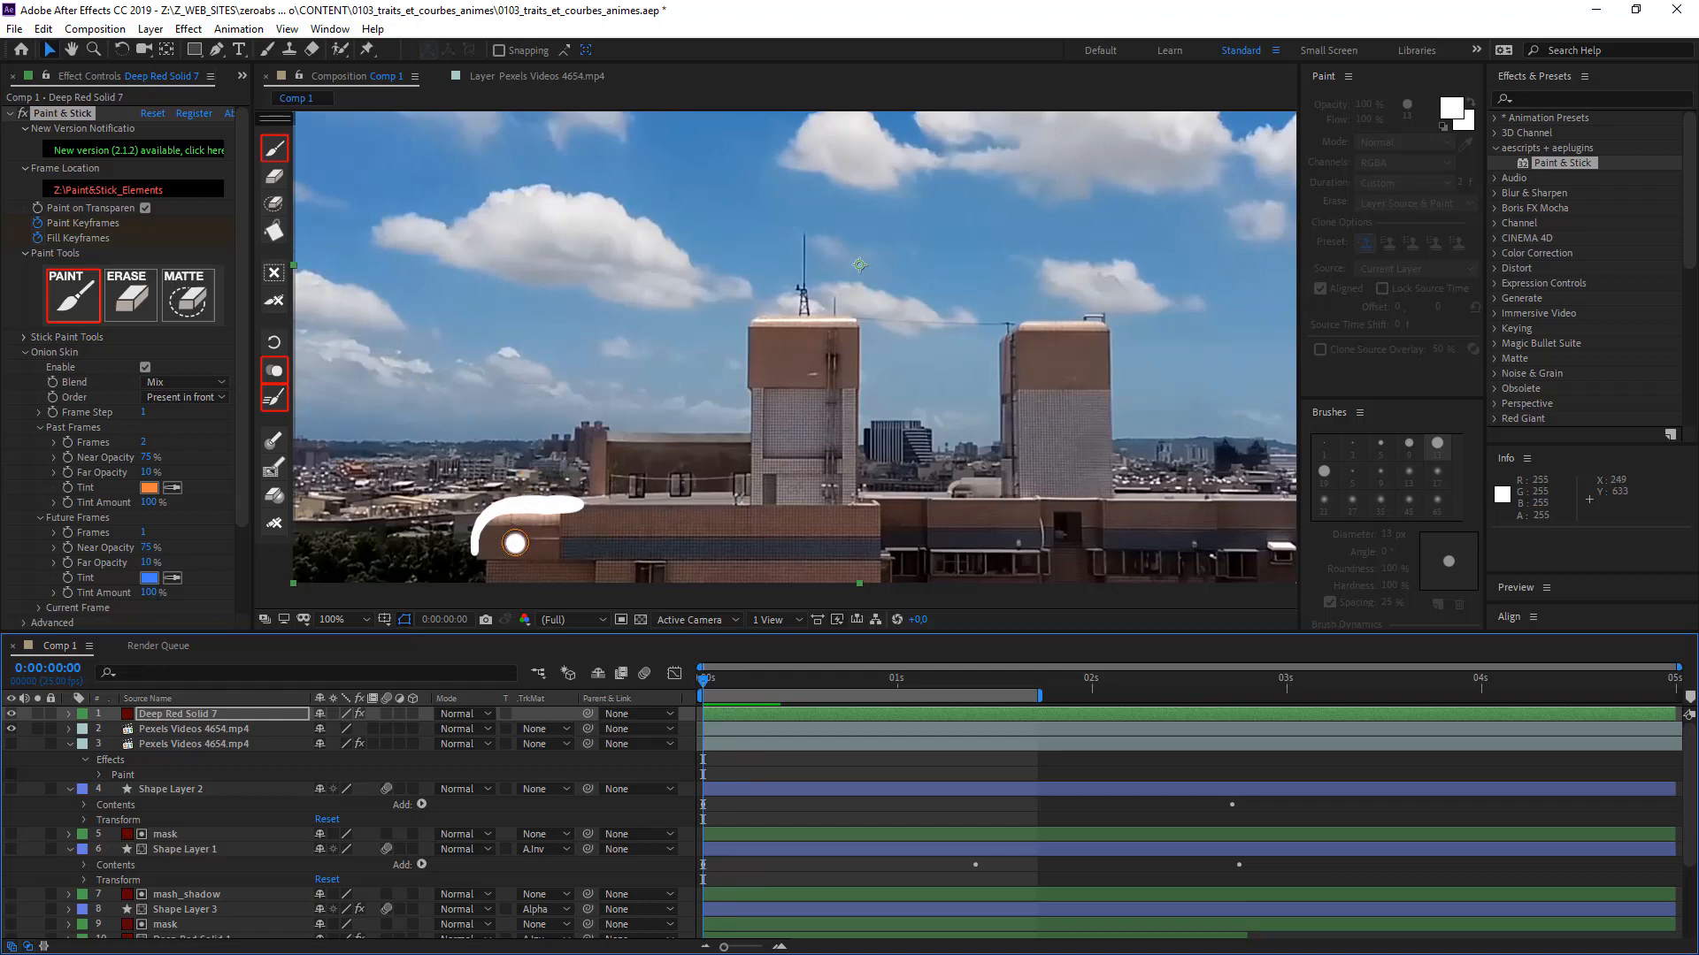
{"action": "key", "text": "Page_Down"}
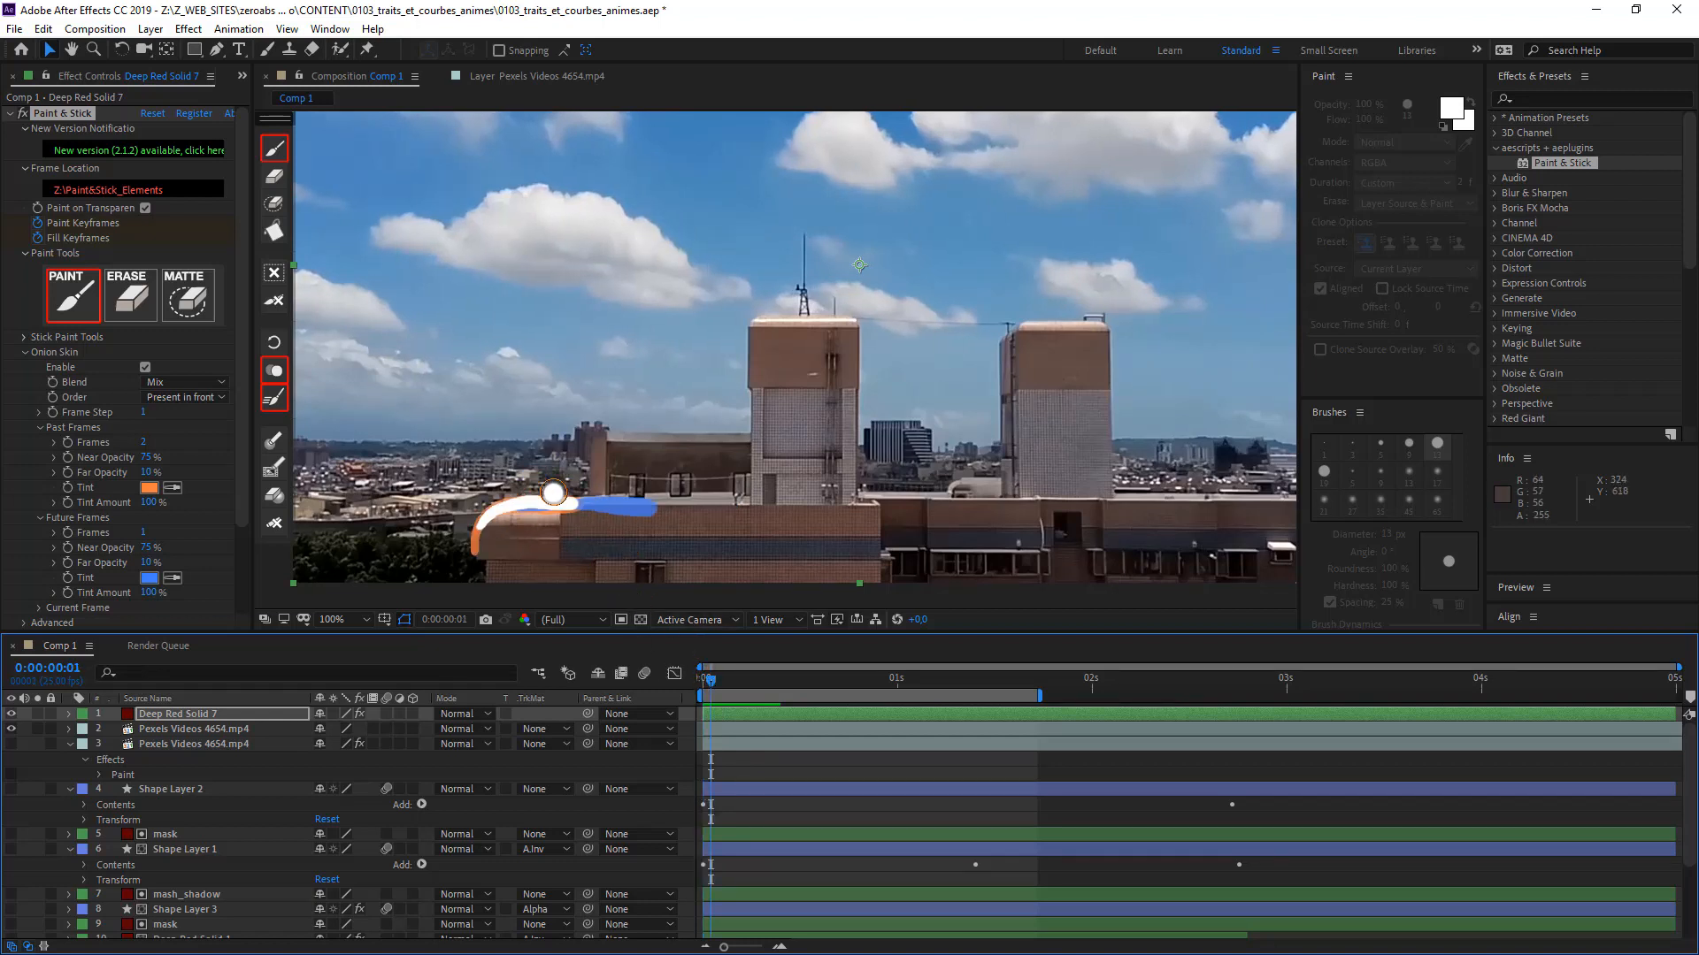
{"action": "left_click_drag", "start_coordinate": [483, 521], "coordinate": [608, 508]}
- Examine the strokes frame by frame from frame 1 to 11 against the onion skin, from the rooftop corner over the central tower
{"action": "scroll", "coordinate": [587, 513], "scroll_direction": "down", "scroll_amount": 8}
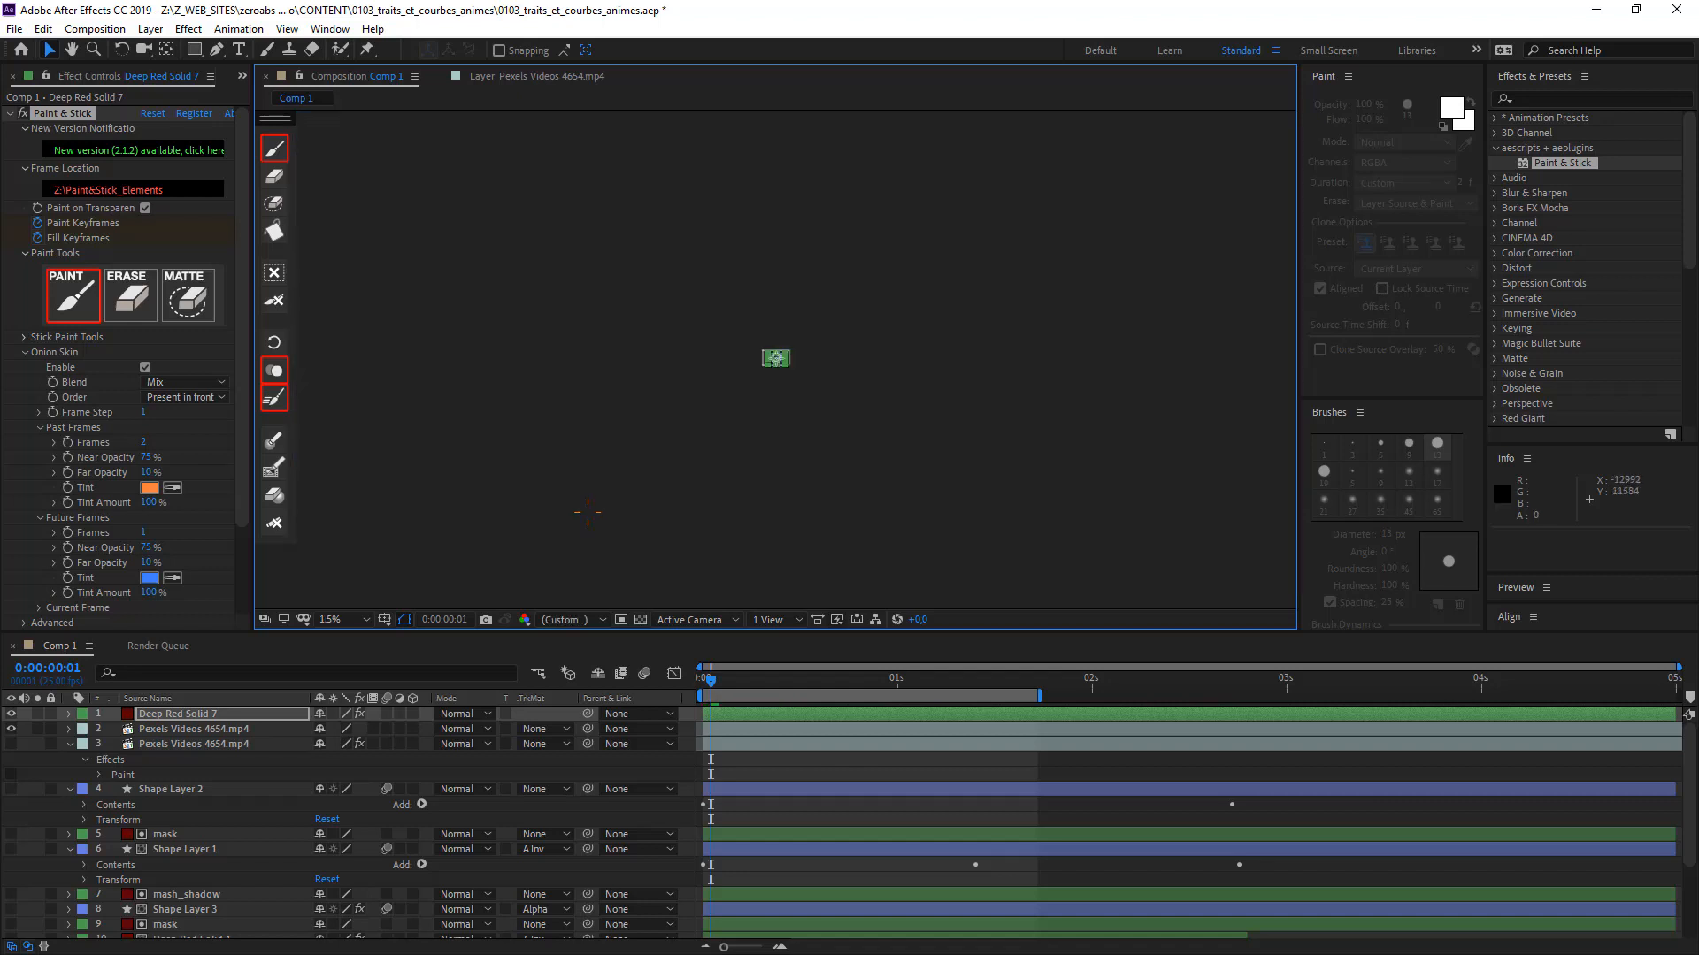
{"action": "left_click", "coordinate": [374, 78]}
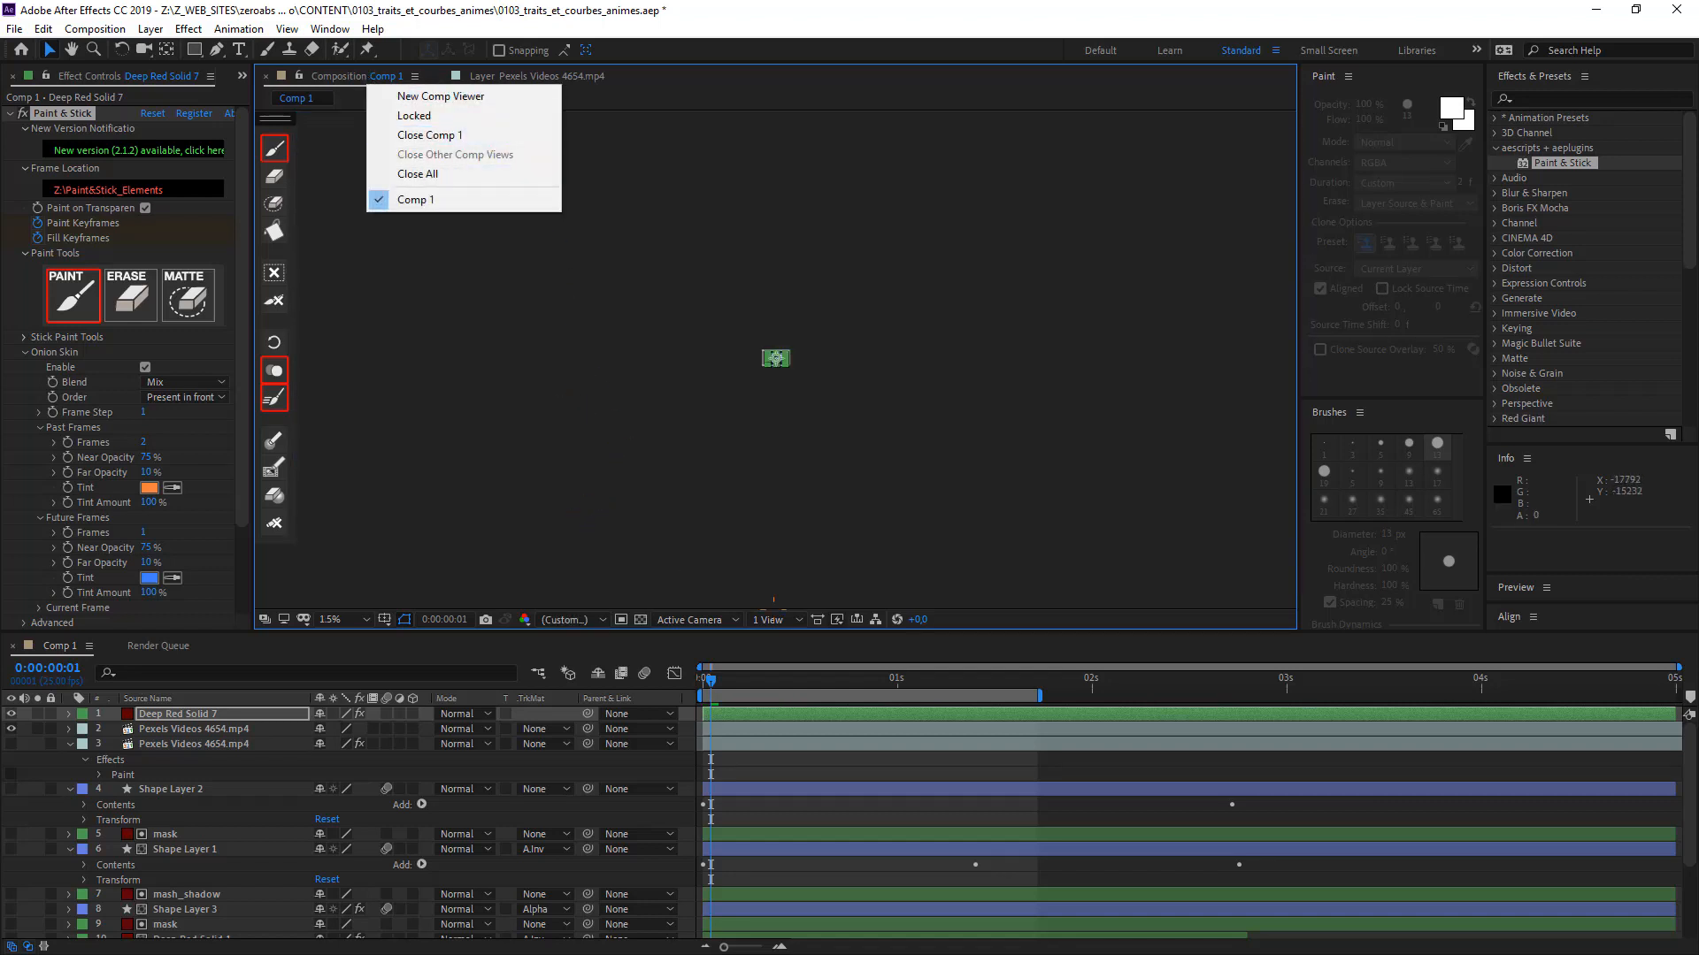
{"action": "left_click", "coordinate": [825, 456]}
{"action": "scroll", "coordinate": [824, 455], "scroll_direction": "up", "scroll_amount": 7}
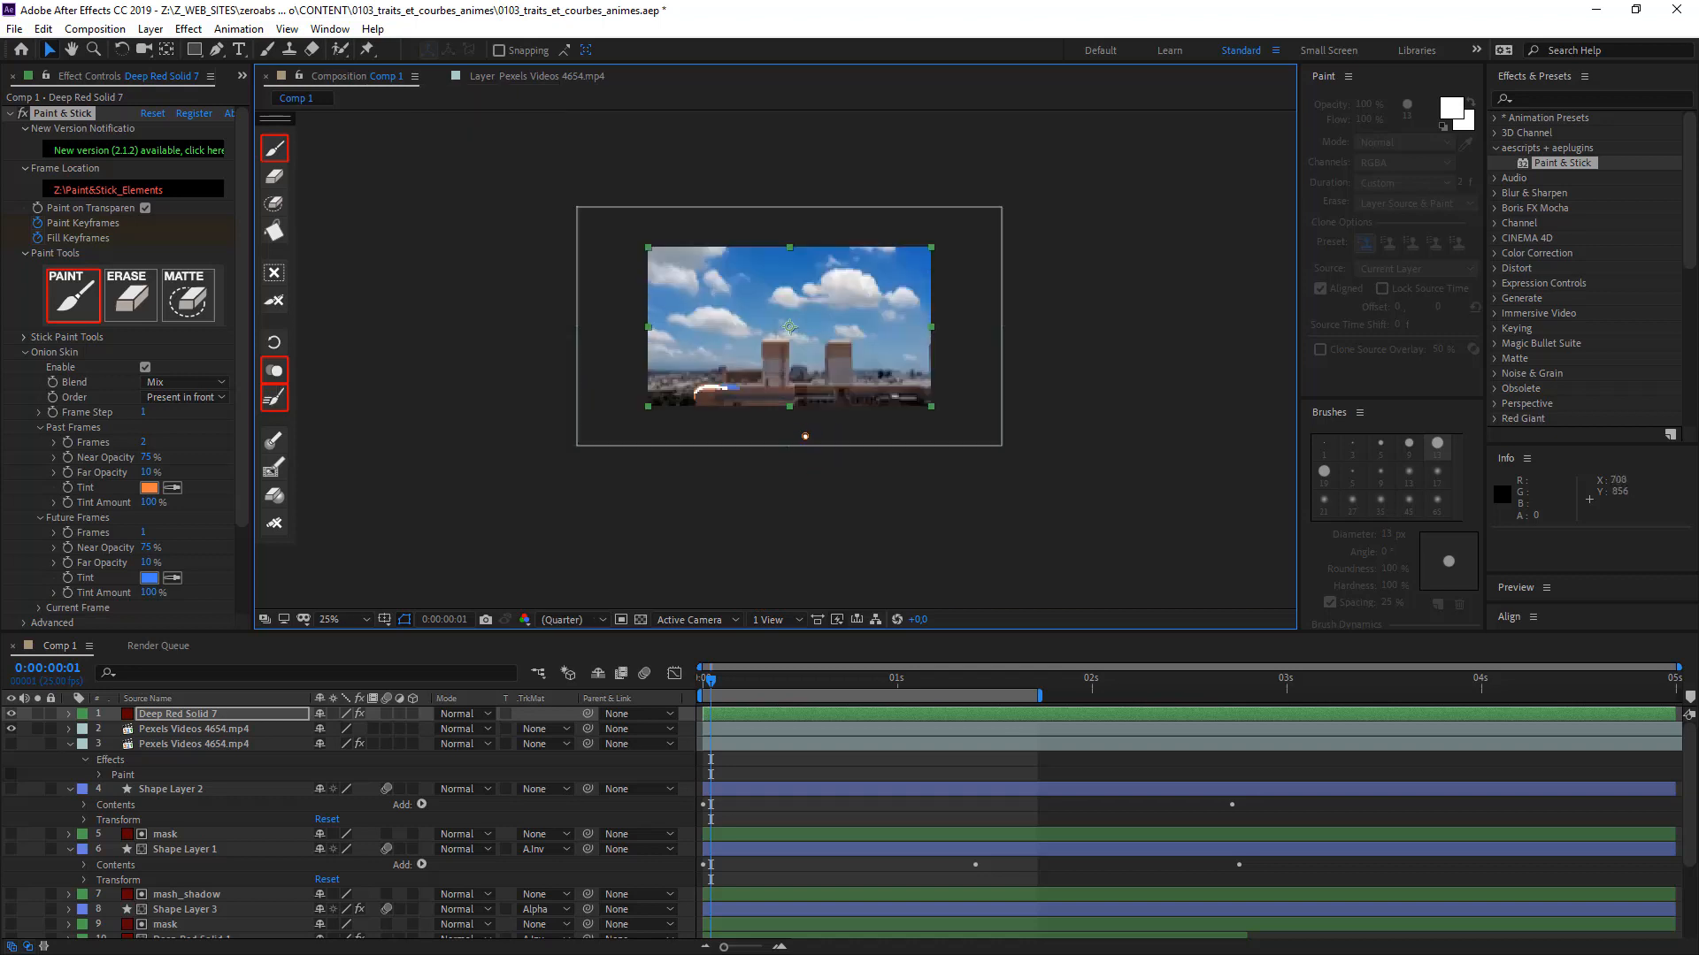
{"action": "scroll", "coordinate": [804, 433], "scroll_direction": "up", "scroll_amount": 2}
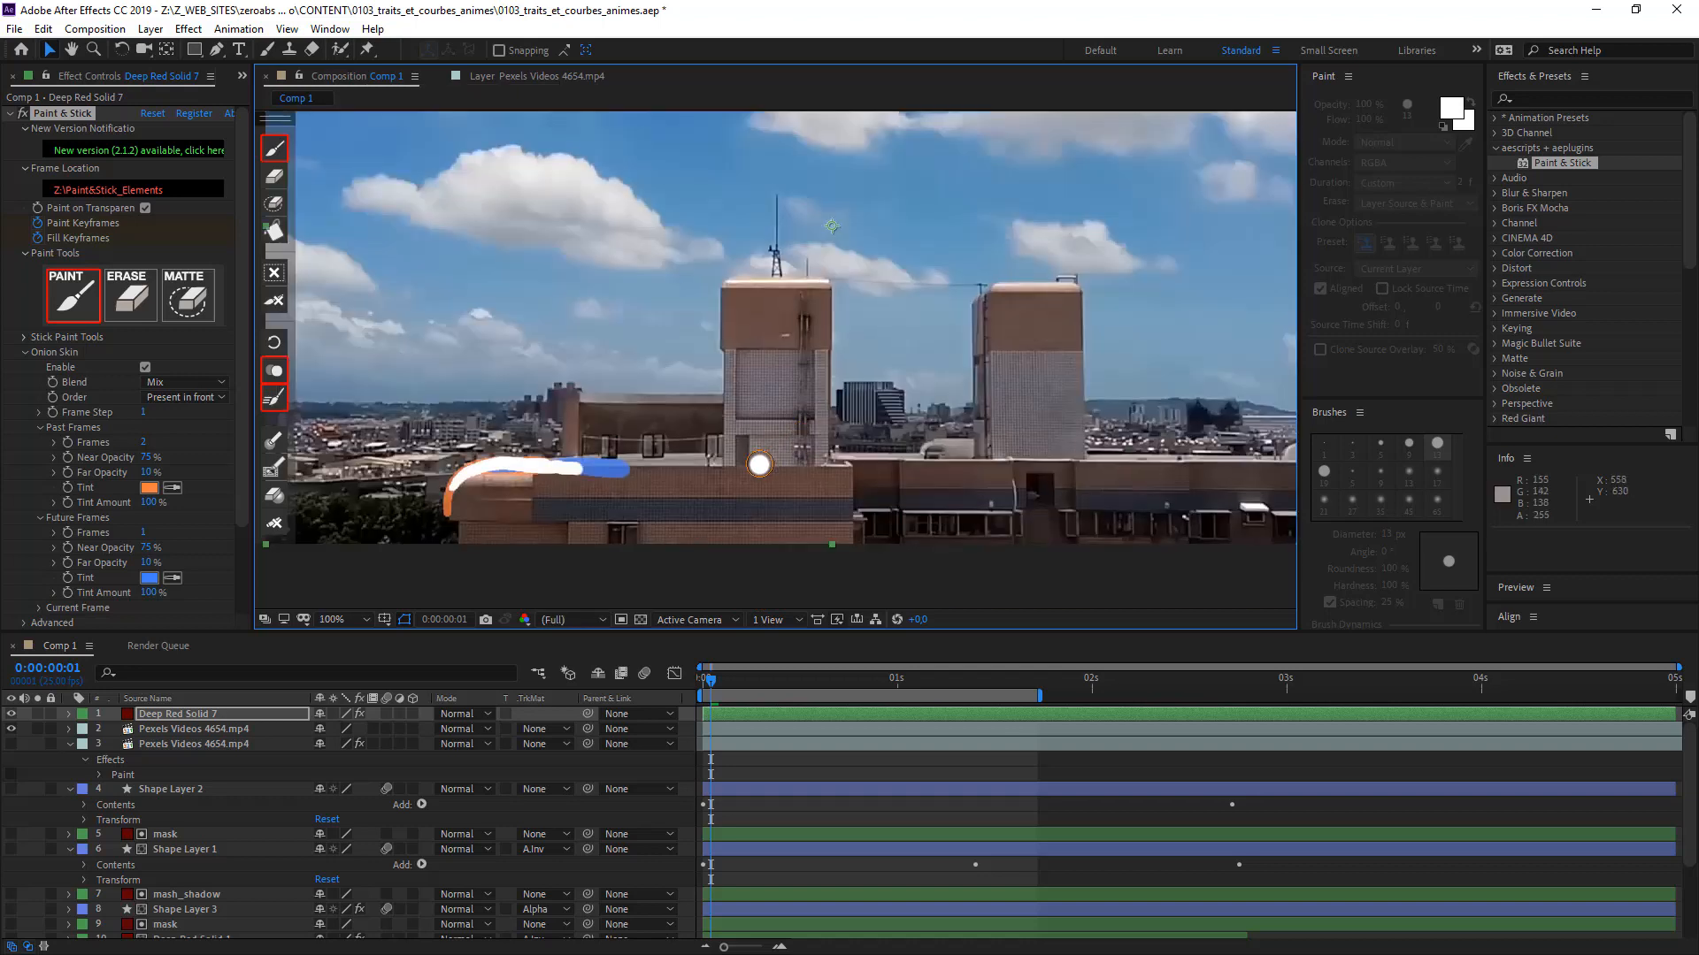
{"action": "scroll", "coordinate": [758, 463], "scroll_direction": "up", "scroll_amount": 2}
{"action": "left_click_drag", "start_coordinate": [582, 542], "coordinate": [885, 428]}
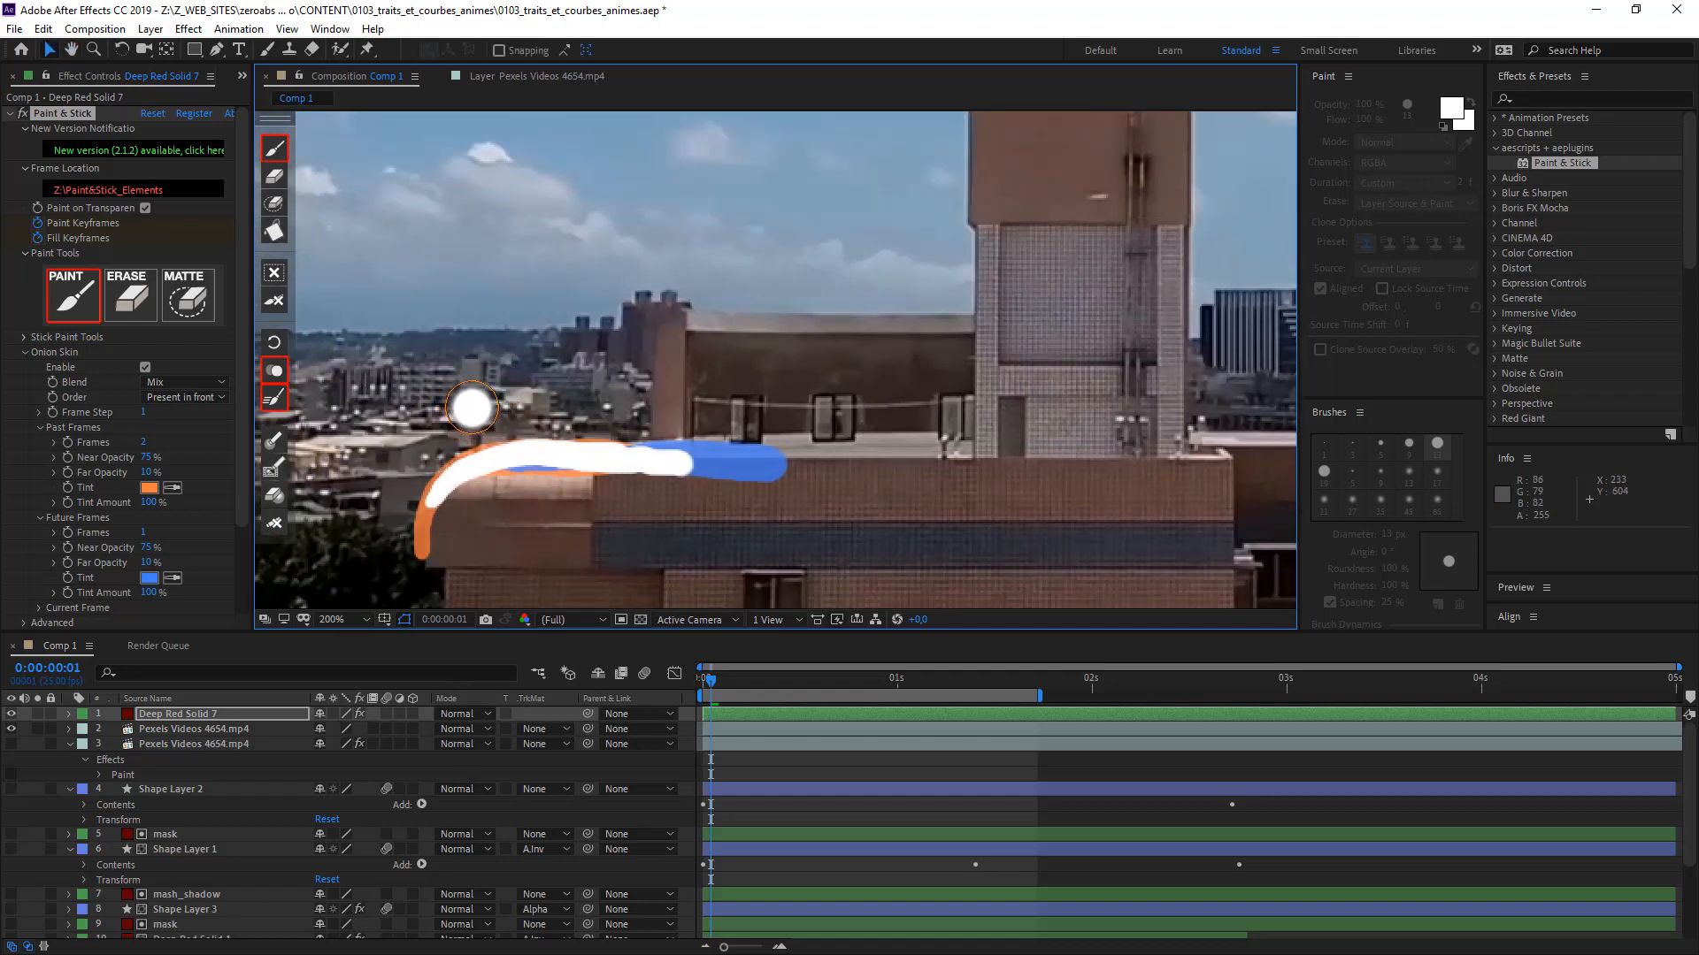
{"action": "key", "text": "Page_Down"}
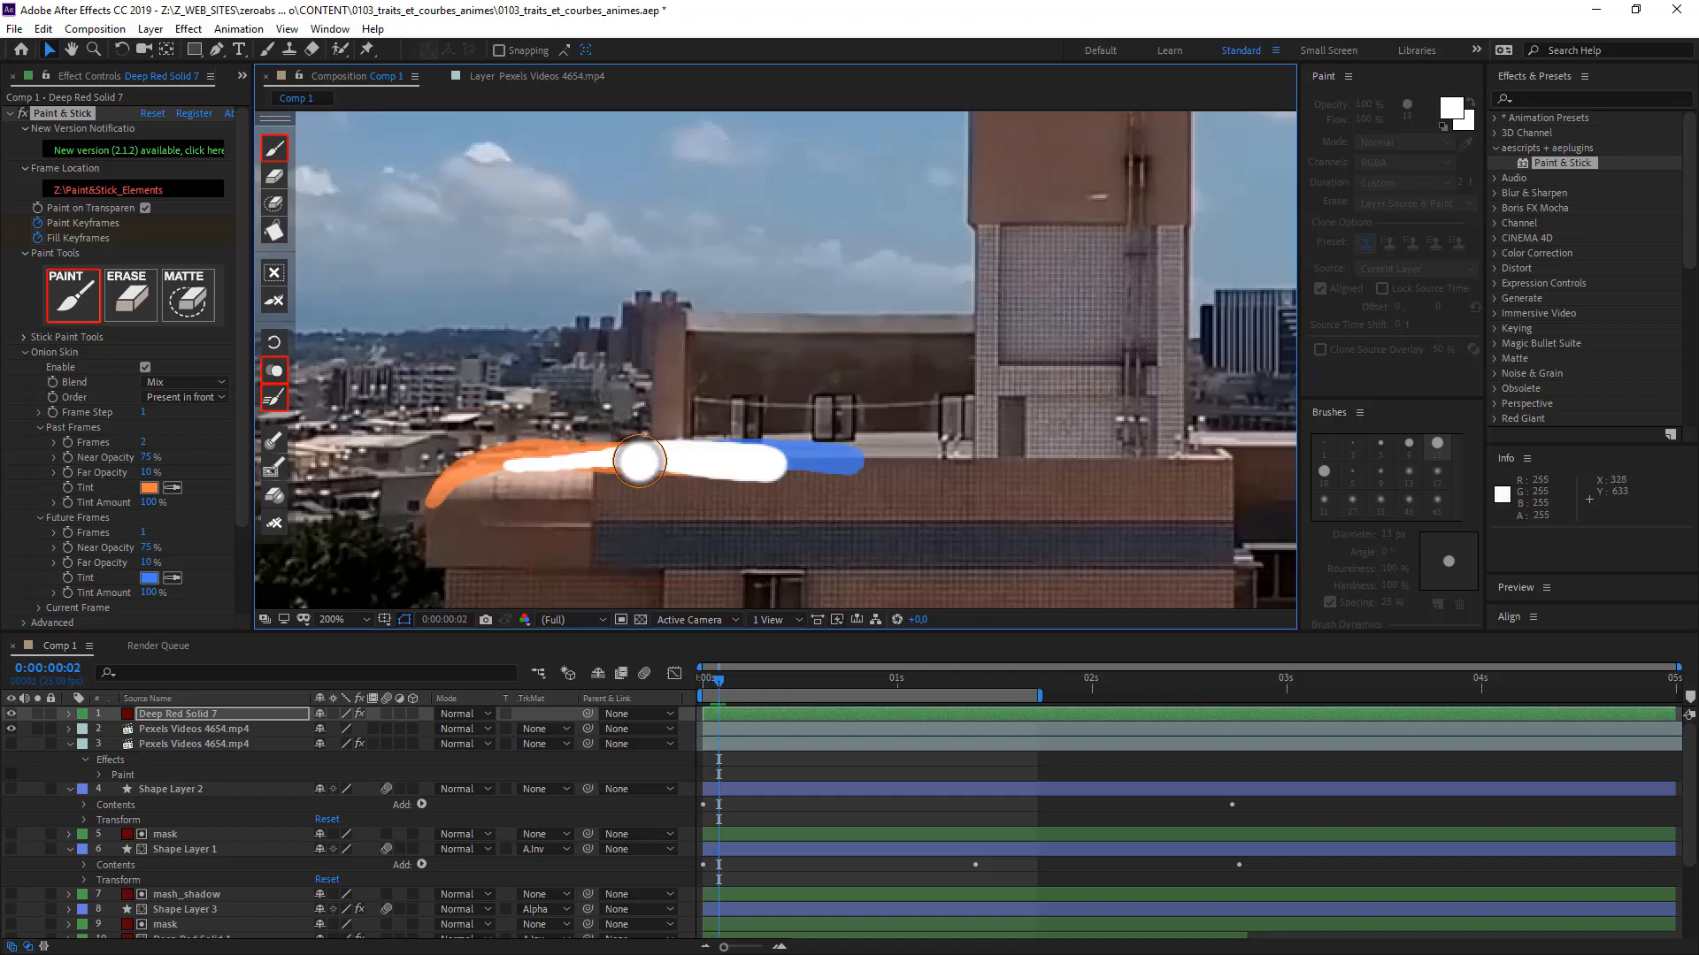
{"action": "key", "text": "Page_Down"}
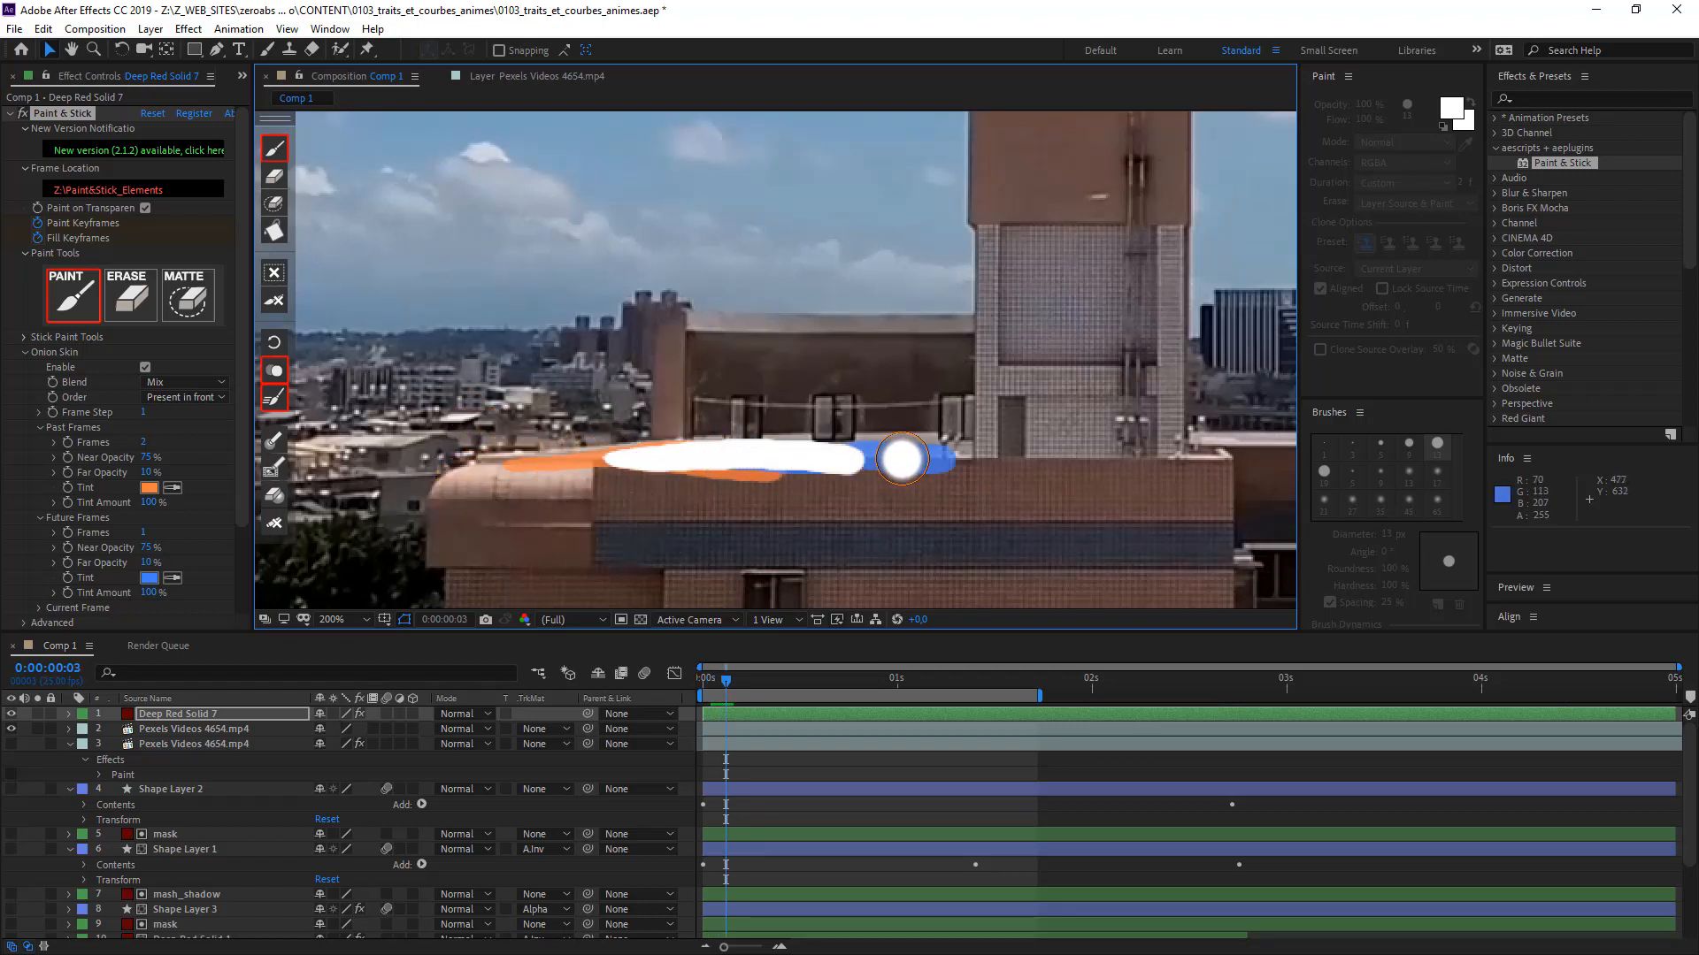
{"action": "key", "text": "Page_Down"}
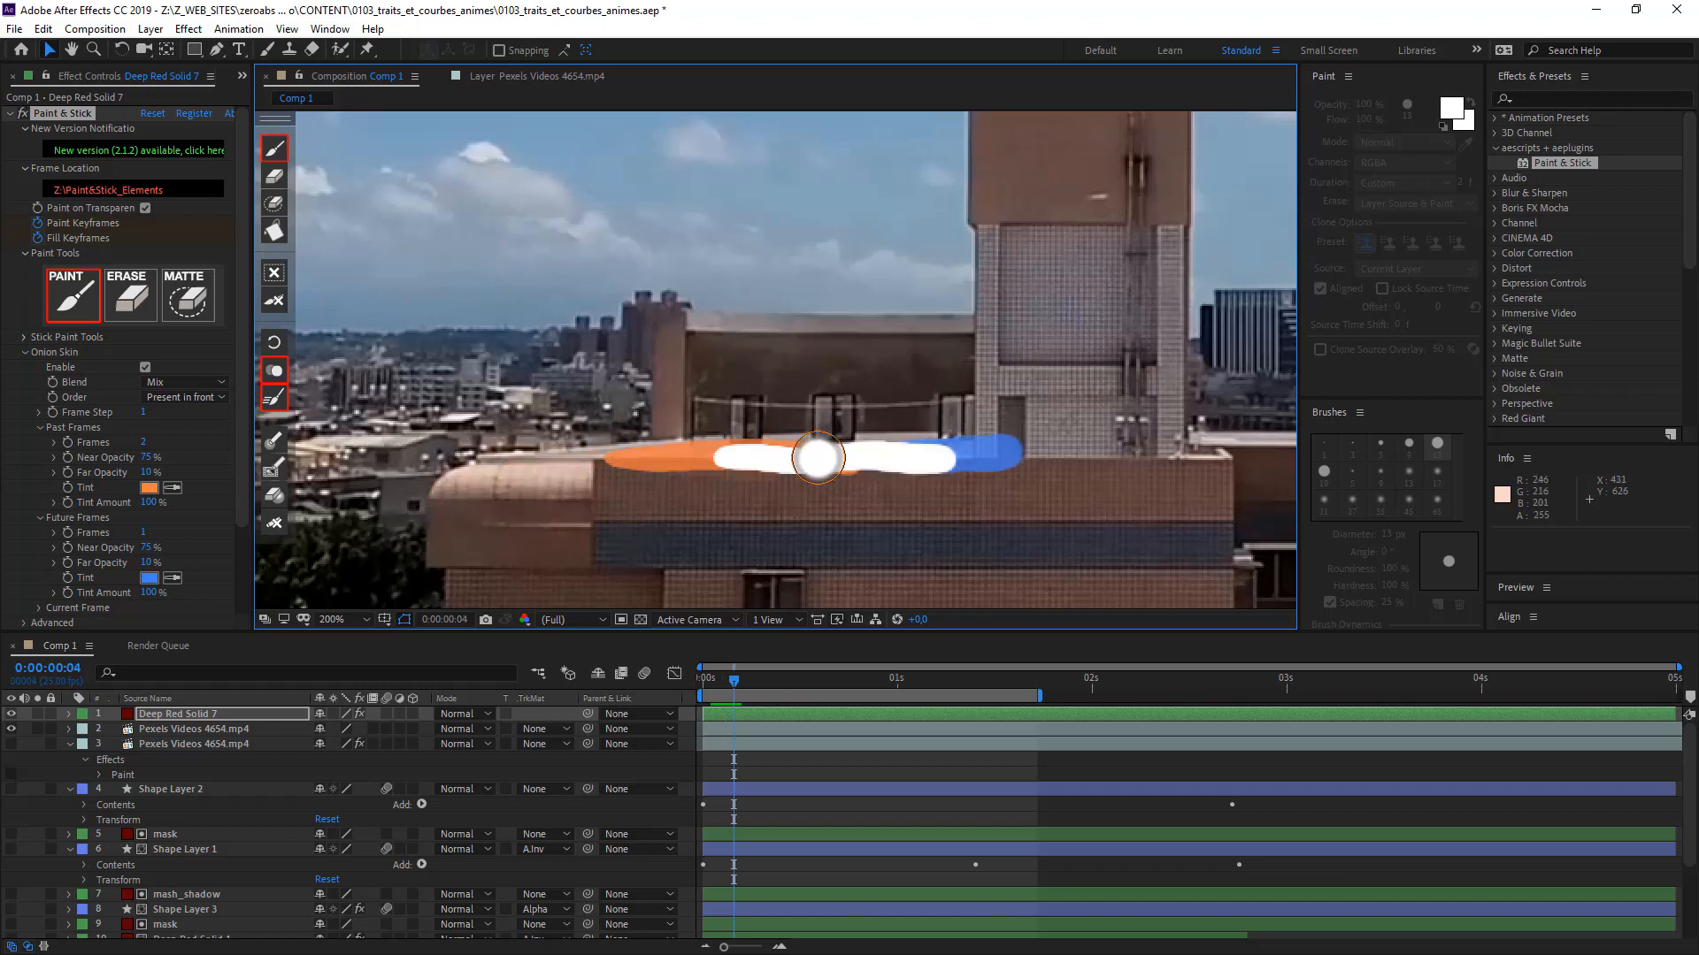
{"action": "key", "text": "Page_Down"}
{"action": "key", "text": "Page_Down"}
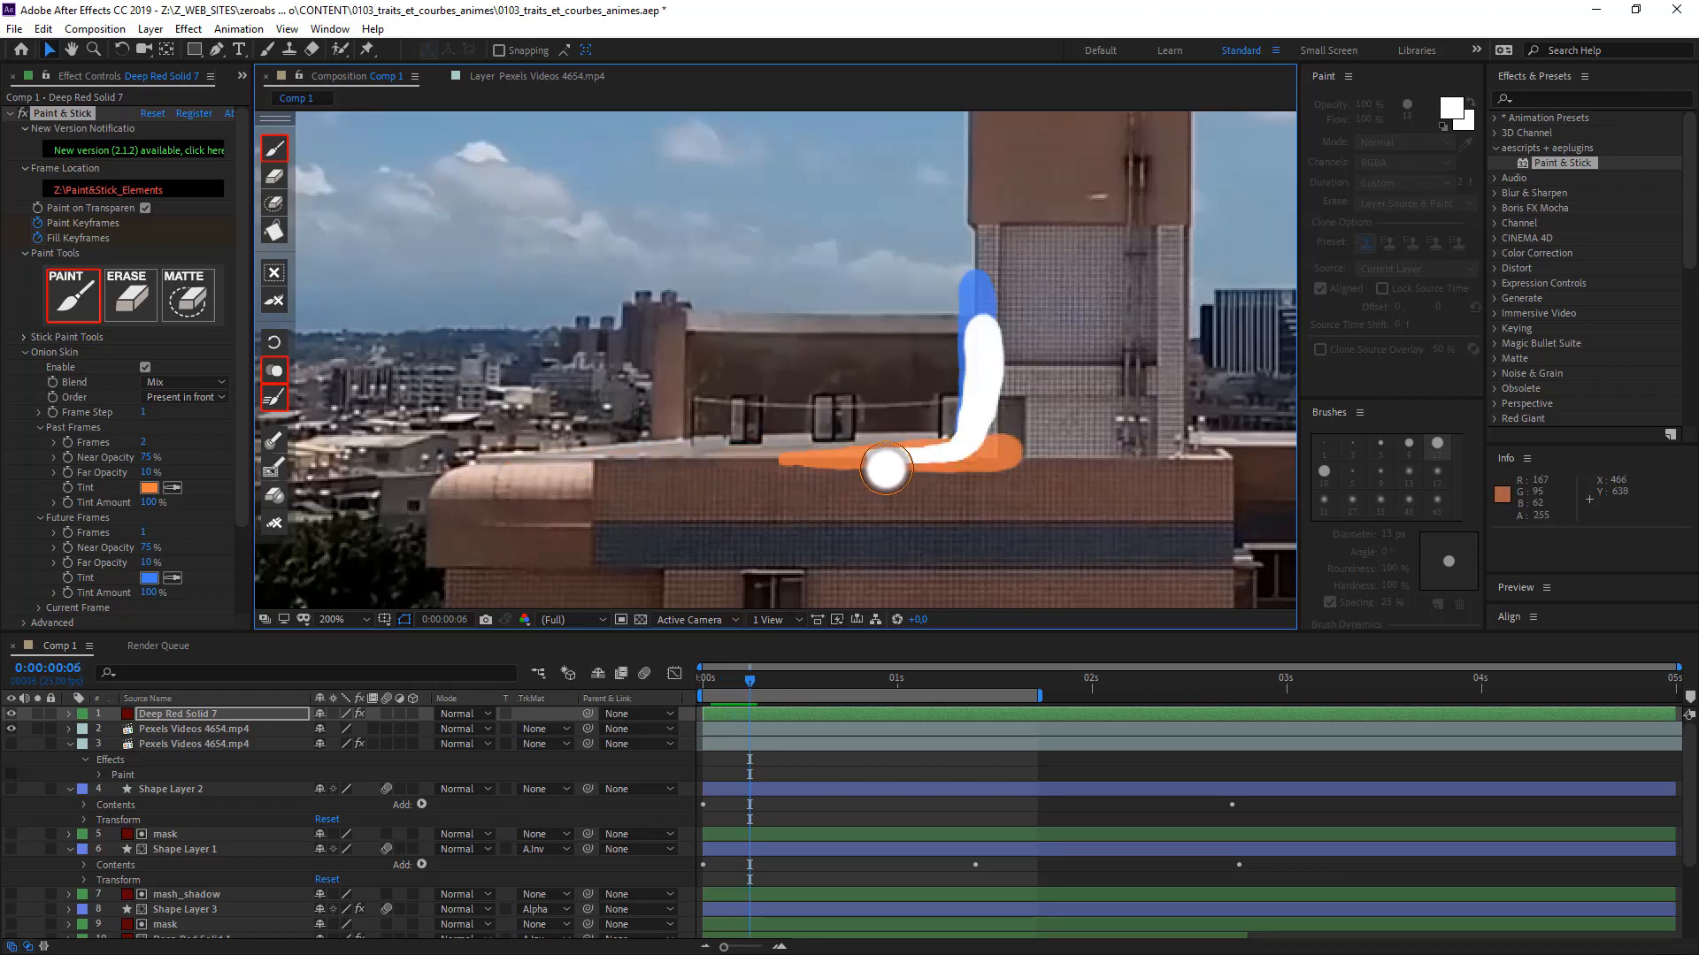
{"action": "key", "text": "Page_Down"}
{"action": "key", "text": "Page_Down"}
{"action": "key", "text": "Page_Down"}
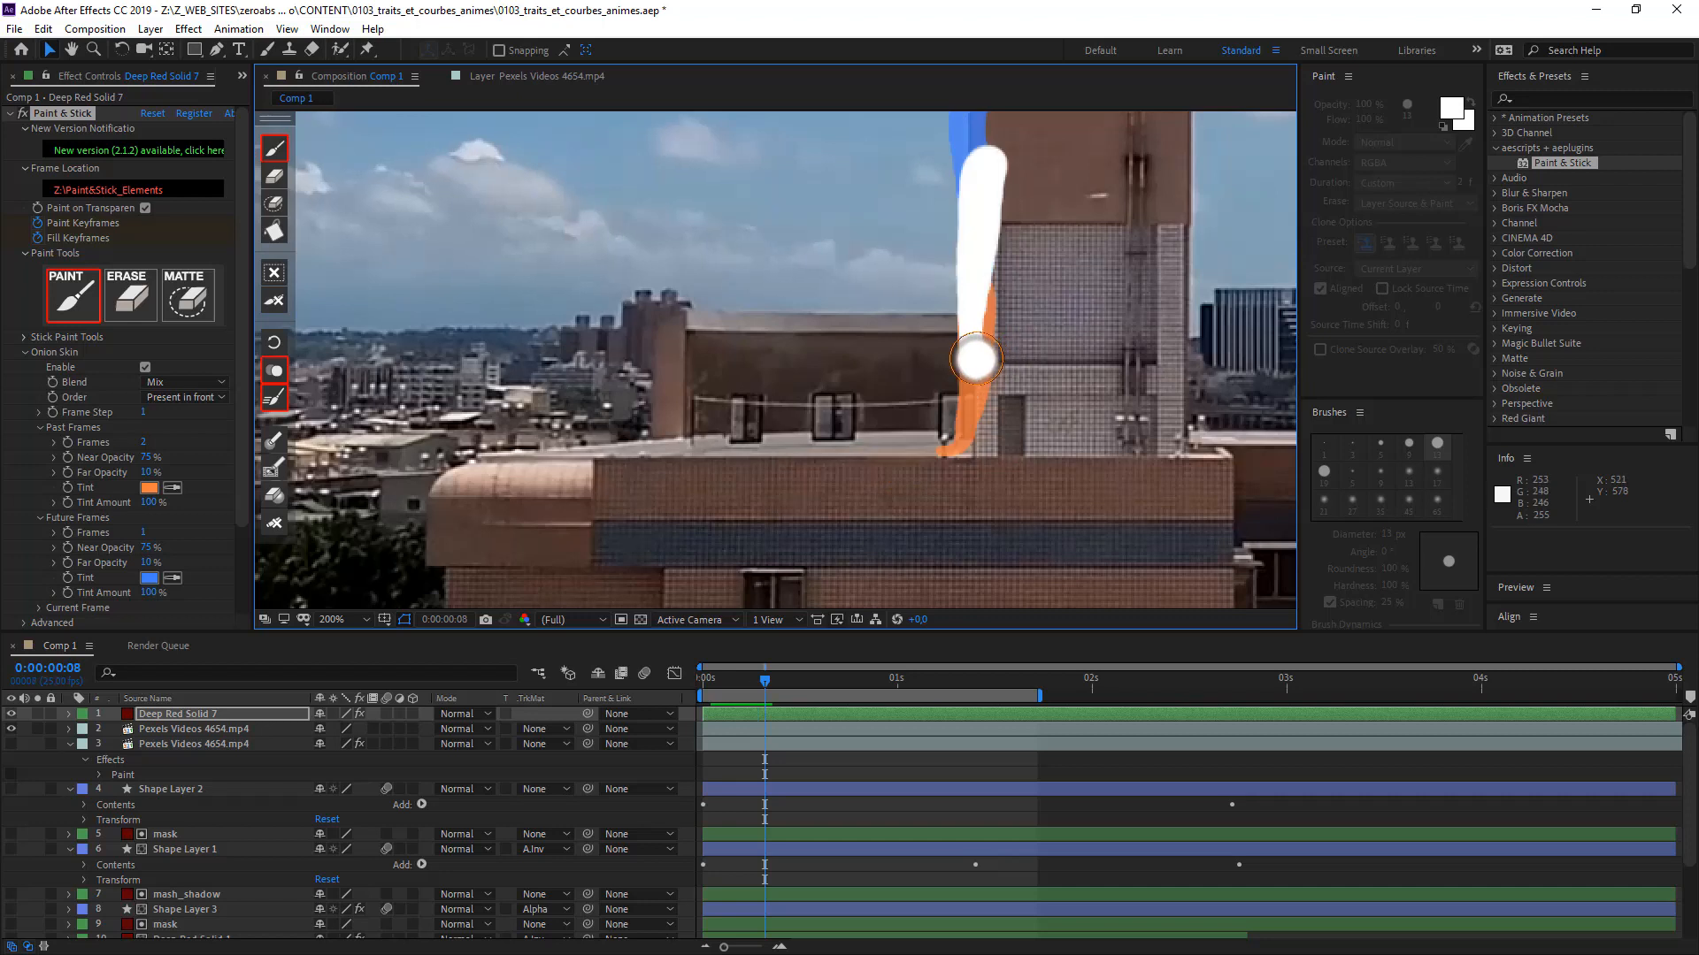
{"action": "key", "text": "space"}
{"action": "mouse_move", "coordinate": [990, 257]}
{"action": "left_mouse_down"}
{"action": "mouse_move", "coordinate": [793, 391]}
{"action": "mouse_move", "coordinate": [700, 428]}
{"action": "left_mouse_up"}
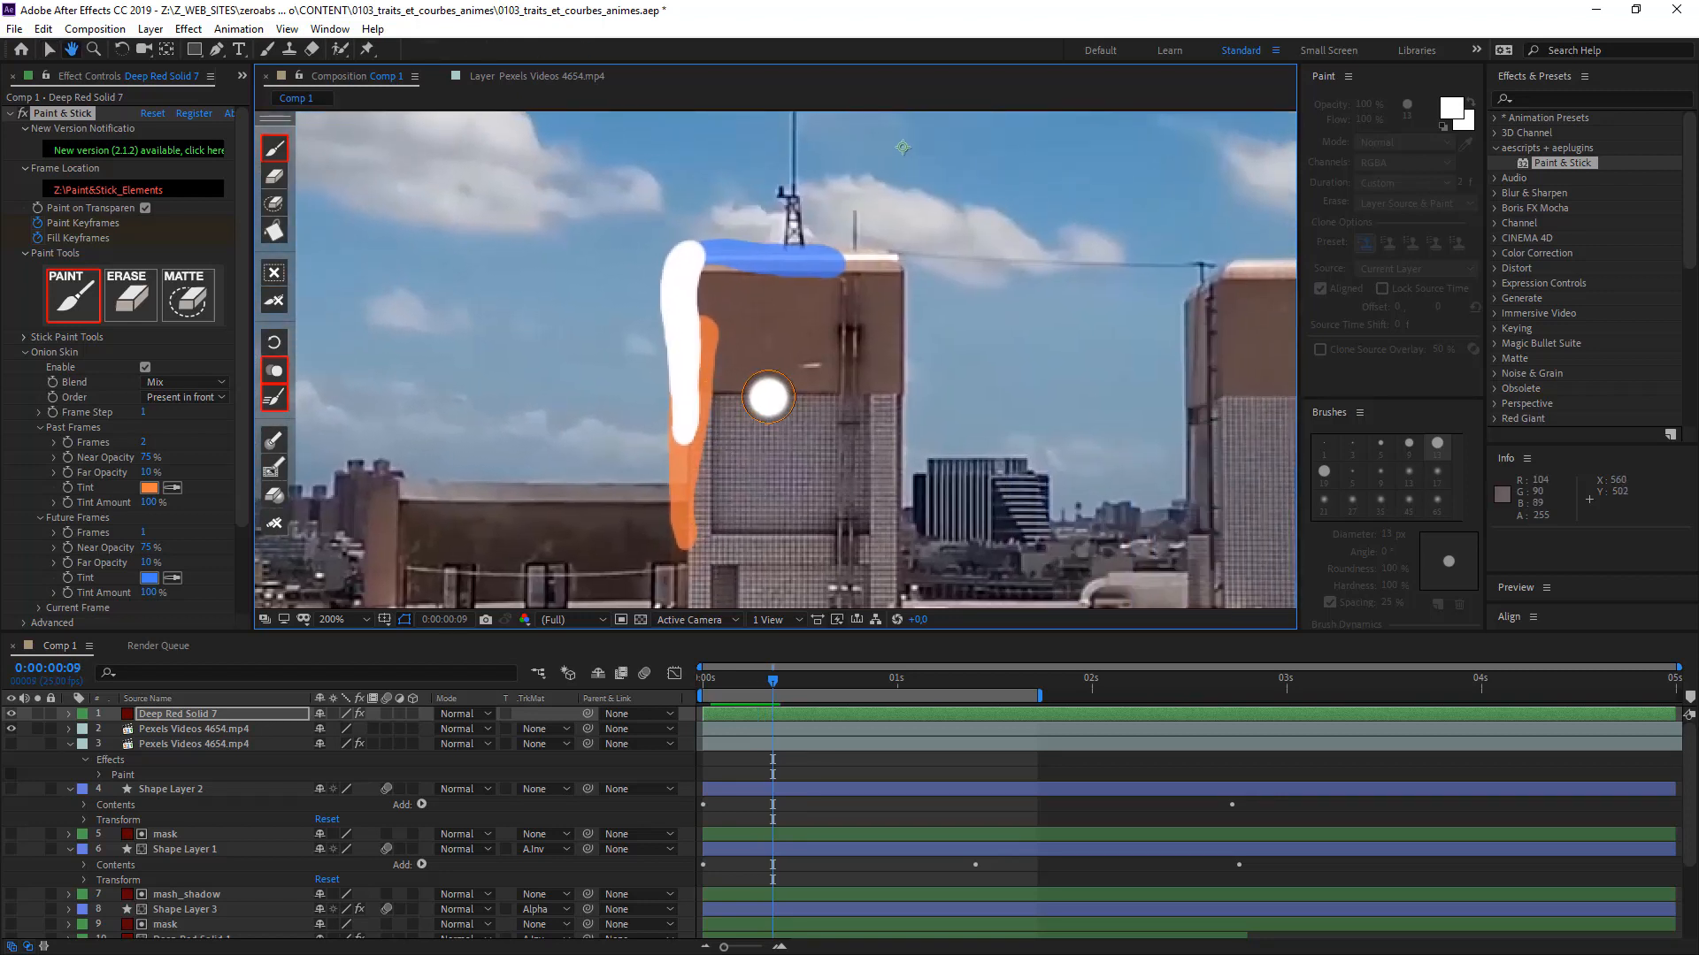
{"action": "key", "text": "Page_Down"}
{"action": "key", "text": "Page_Down"}
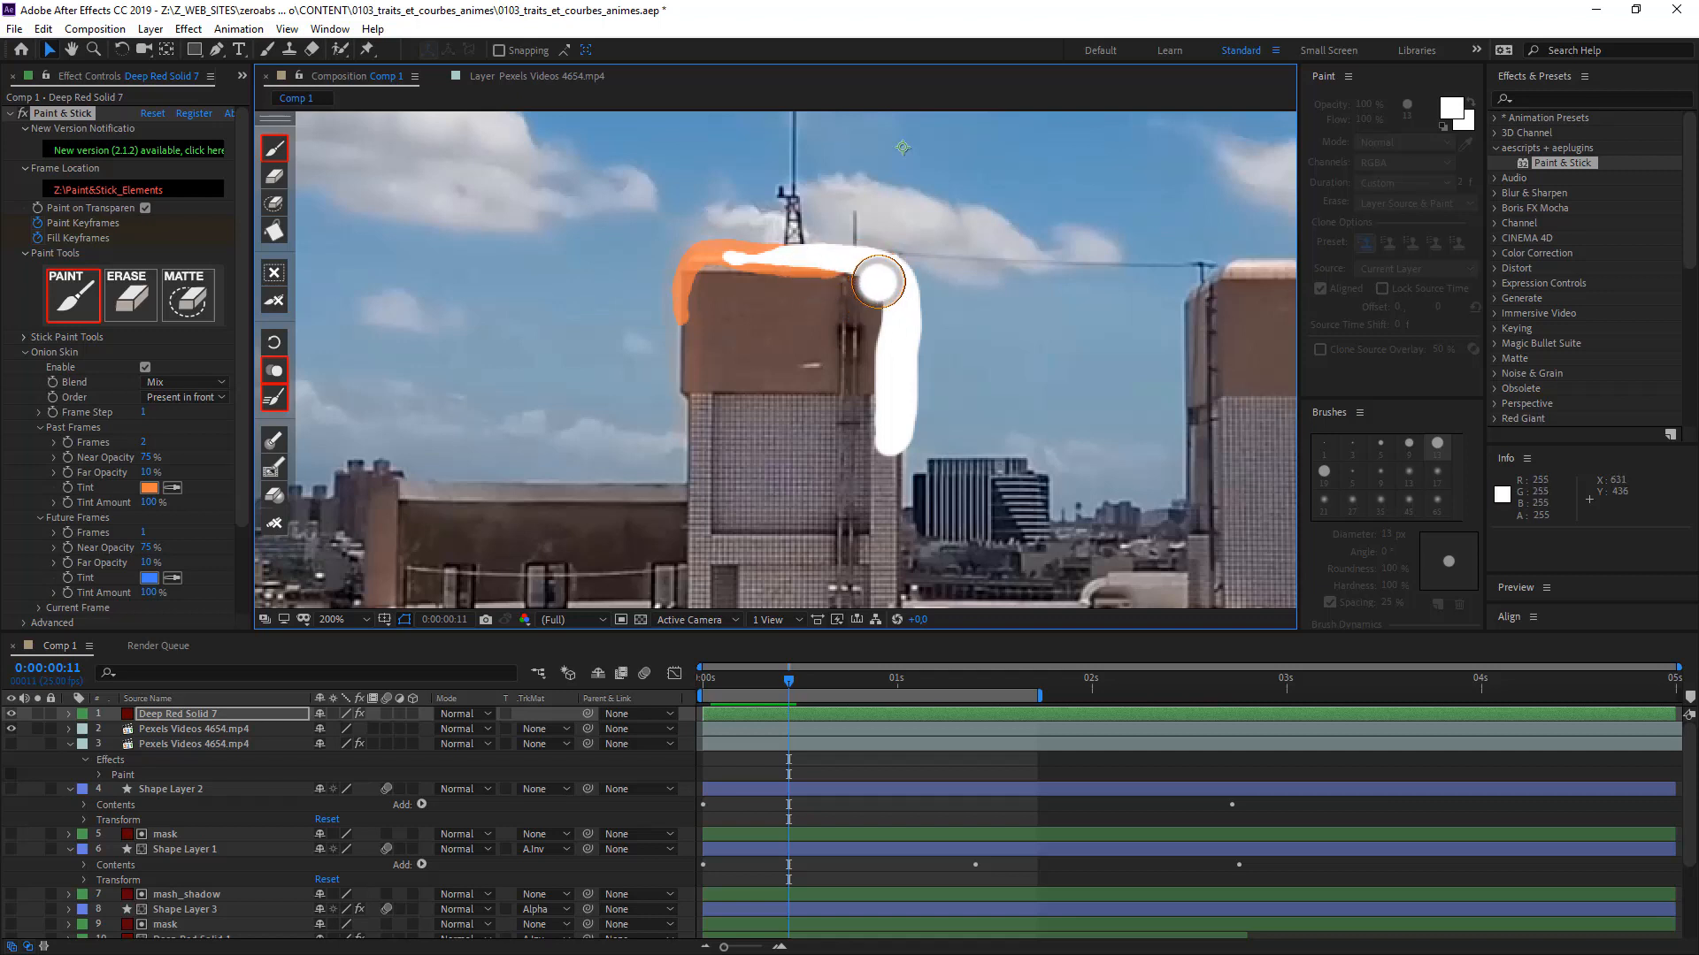
- Paint white strokes frame by frame from frame 12 to 15, down the right side of the central tower to the roof edge
{"action": "key", "text": "Page_Down"}
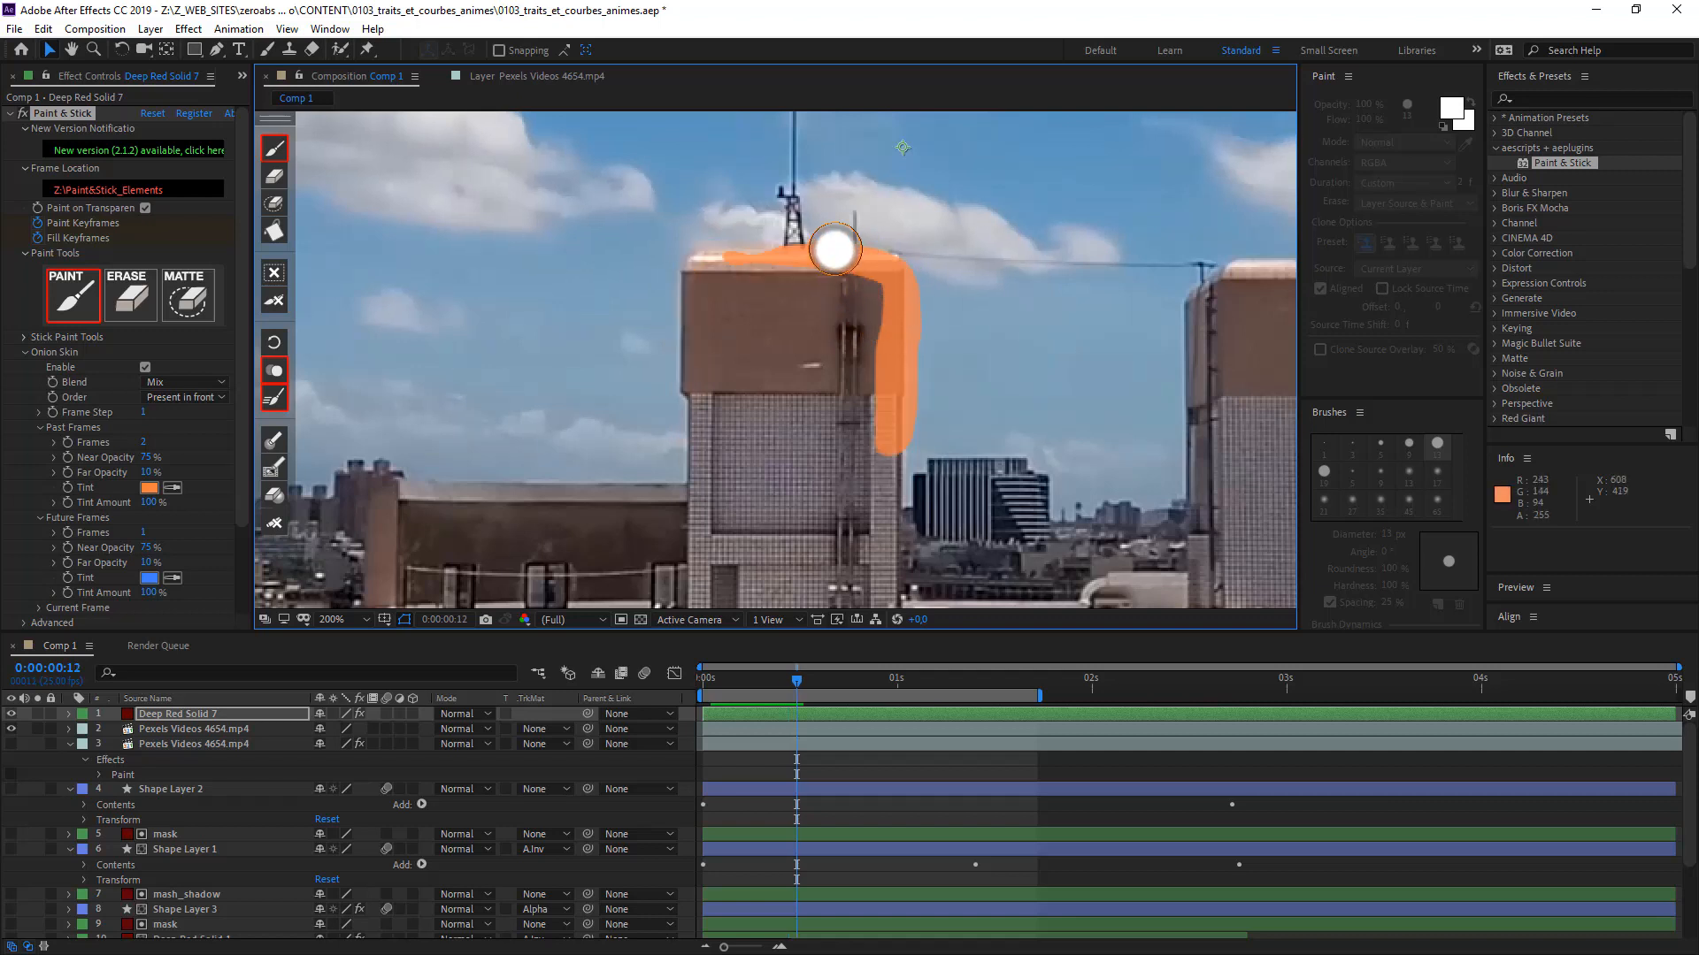
{"action": "left_click_drag", "start_coordinate": [822, 256], "coordinate": [838, 257]}
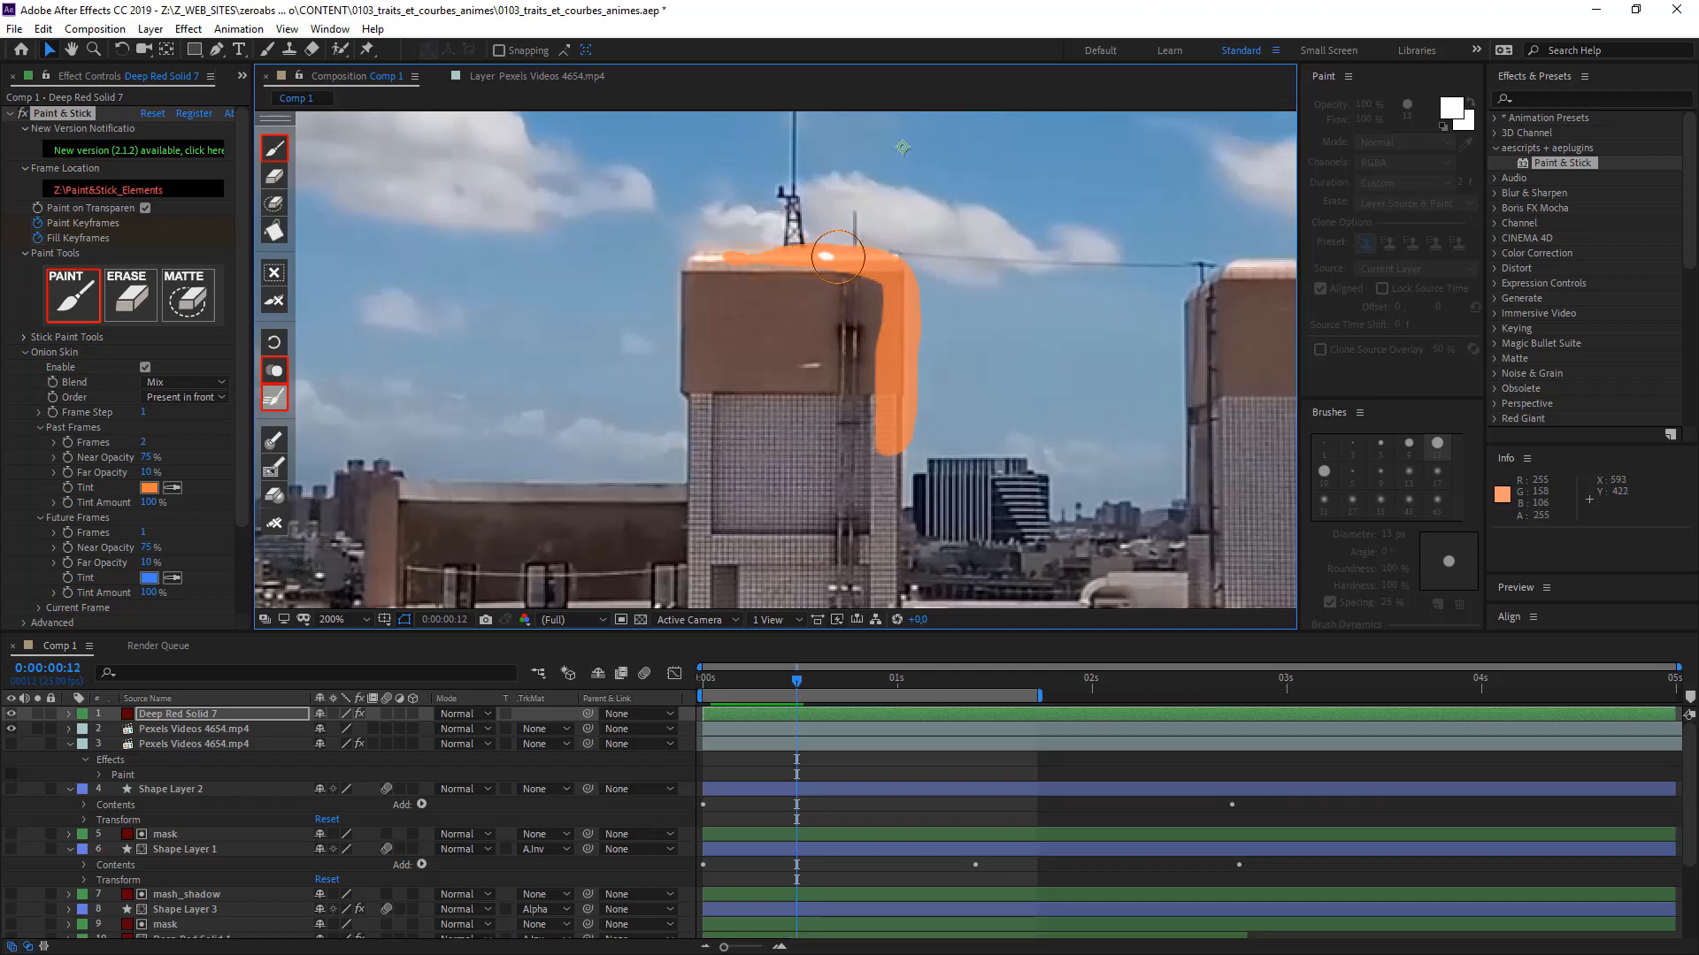
{"action": "left_click_drag", "start_coordinate": [897, 324], "coordinate": [870, 451]}
{"action": "key", "text": "Page_Down"}
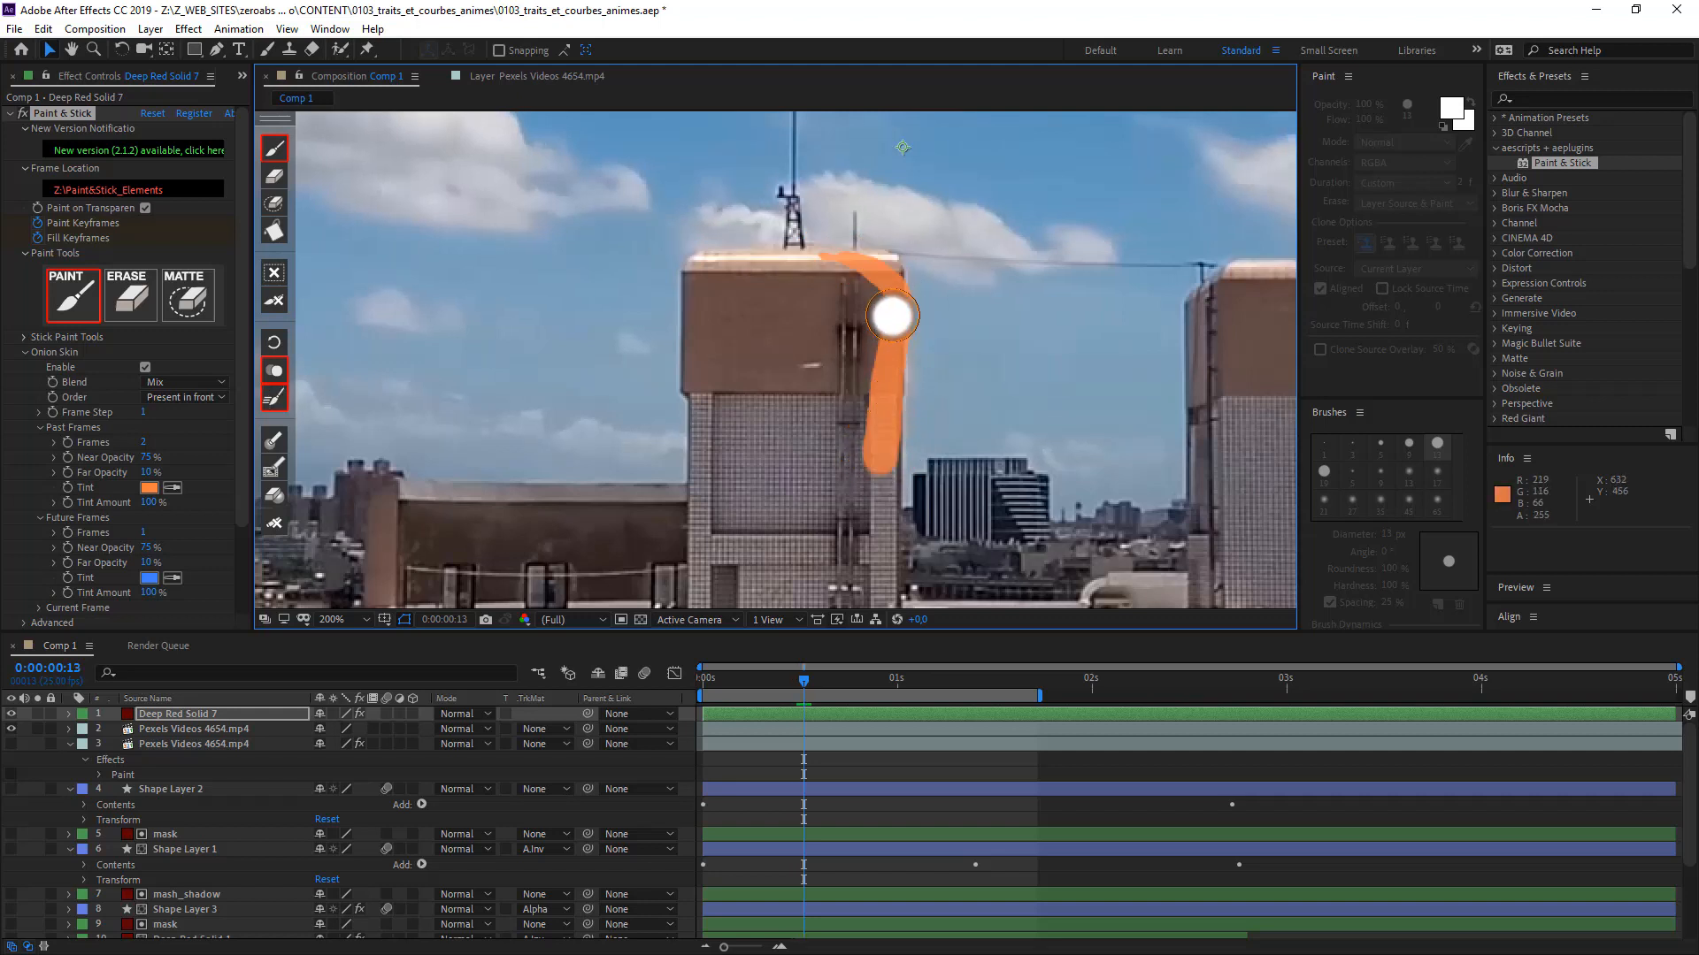
{"action": "left_click_drag", "start_coordinate": [892, 291], "coordinate": [879, 485]}
{"action": "key", "text": "Page_Down"}
{"action": "mouse_move", "coordinate": [884, 408]}
{"action": "left_mouse_down"}
{"action": "mouse_move", "coordinate": [877, 566]}
{"action": "mouse_move", "coordinate": [877, 515]}
{"action": "mouse_move", "coordinate": [876, 533]}
{"action": "mouse_move", "coordinate": [777, 304]}
{"action": "mouse_move", "coordinate": [833, 392]}
{"action": "mouse_move", "coordinate": [790, 273]}
{"action": "left_mouse_up"}
{"action": "key", "text": "Page_Down"}
{"action": "mouse_move", "coordinate": [791, 339]}
{"action": "left_mouse_down"}
{"action": "mouse_move", "coordinate": [796, 380]}
{"action": "mouse_move", "coordinate": [836, 397]}
{"action": "left_mouse_up"}
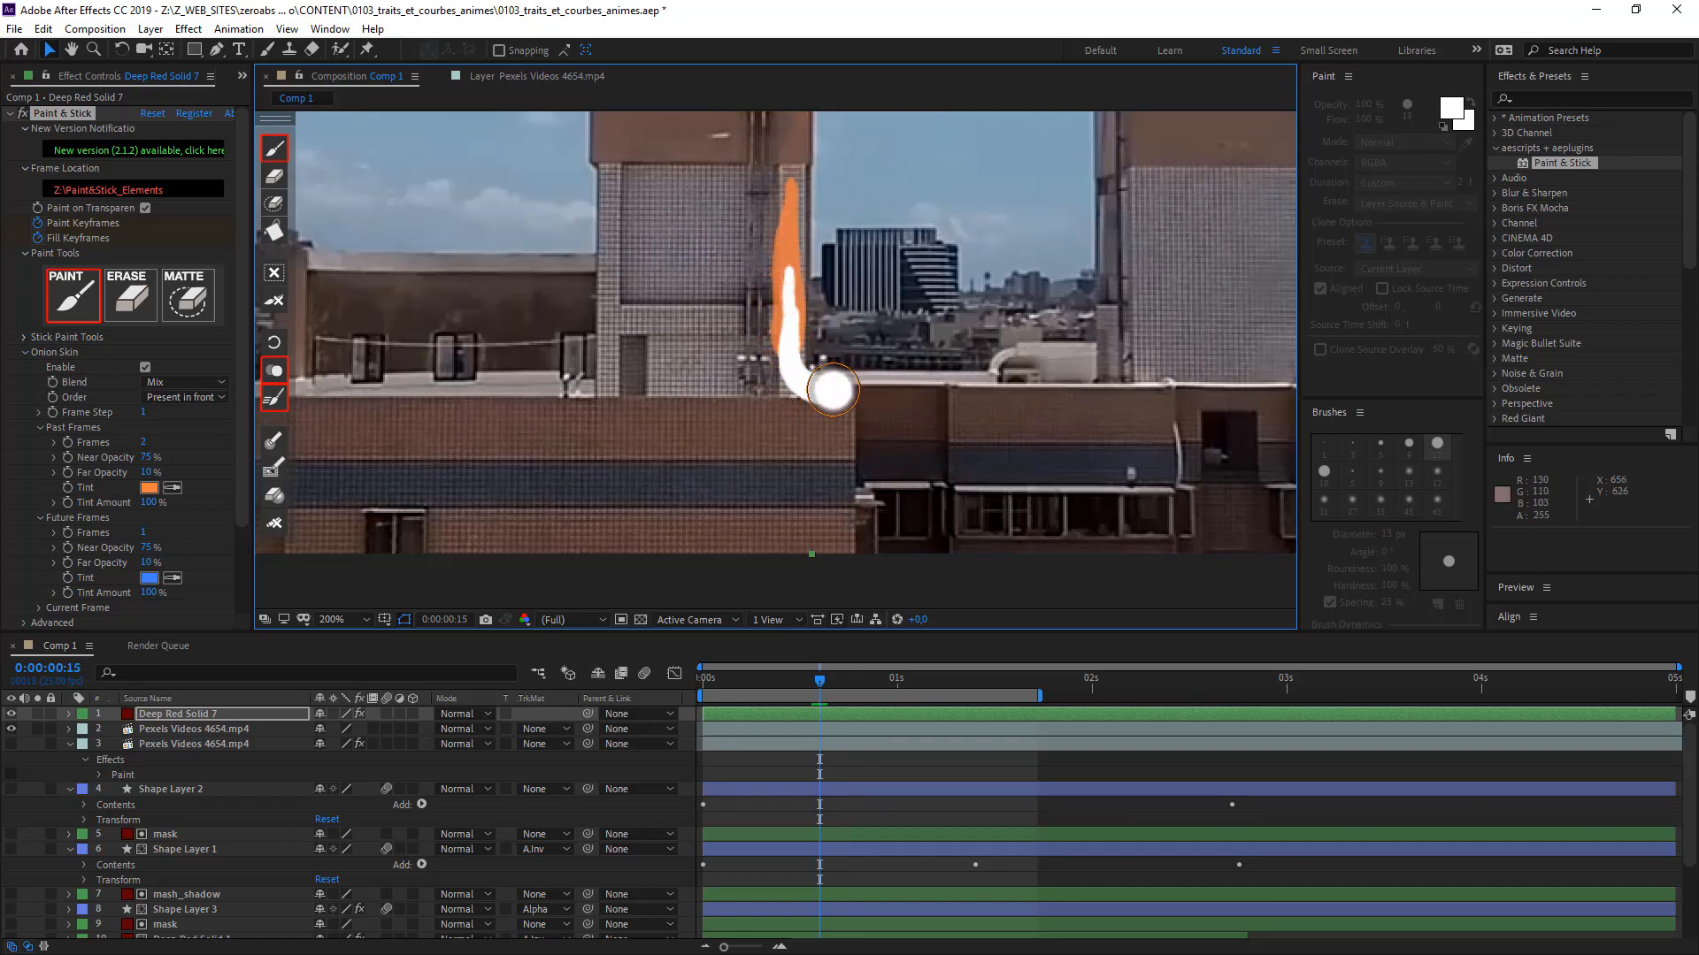
- Continue the white strokes from frame 16 to 19, along the roof edge from the central tower towards the second tower
{"action": "key", "text": "Page_Down"}
{"action": "mouse_move", "coordinate": [792, 330]}
{"action": "left_mouse_down"}
{"action": "mouse_move", "coordinate": [805, 394]}
{"action": "mouse_move", "coordinate": [934, 387]}
{"action": "mouse_move", "coordinate": [860, 377]}
{"action": "mouse_move", "coordinate": [878, 405]}
{"action": "mouse_move", "coordinate": [832, 392]}
{"action": "mouse_move", "coordinate": [1057, 389]}
{"action": "left_mouse_up"}
{"action": "key", "text": "Page_Down"}
{"action": "key", "text": "Page_Down"}
{"action": "mouse_move", "coordinate": [898, 394]}
{"action": "left_mouse_down"}
{"action": "mouse_move", "coordinate": [1122, 392]}
{"action": "mouse_move", "coordinate": [1100, 370]}
{"action": "mouse_move", "coordinate": [1048, 395]}
{"action": "mouse_move", "coordinate": [1210, 389]}
{"action": "left_mouse_up"}
{"action": "key", "text": "Page_Down"}
- Continue the white strokes frame by frame from frame 20 to 0:00:01:01, along the roof edge past the second tower
{"action": "key", "text": "Page_Down"}
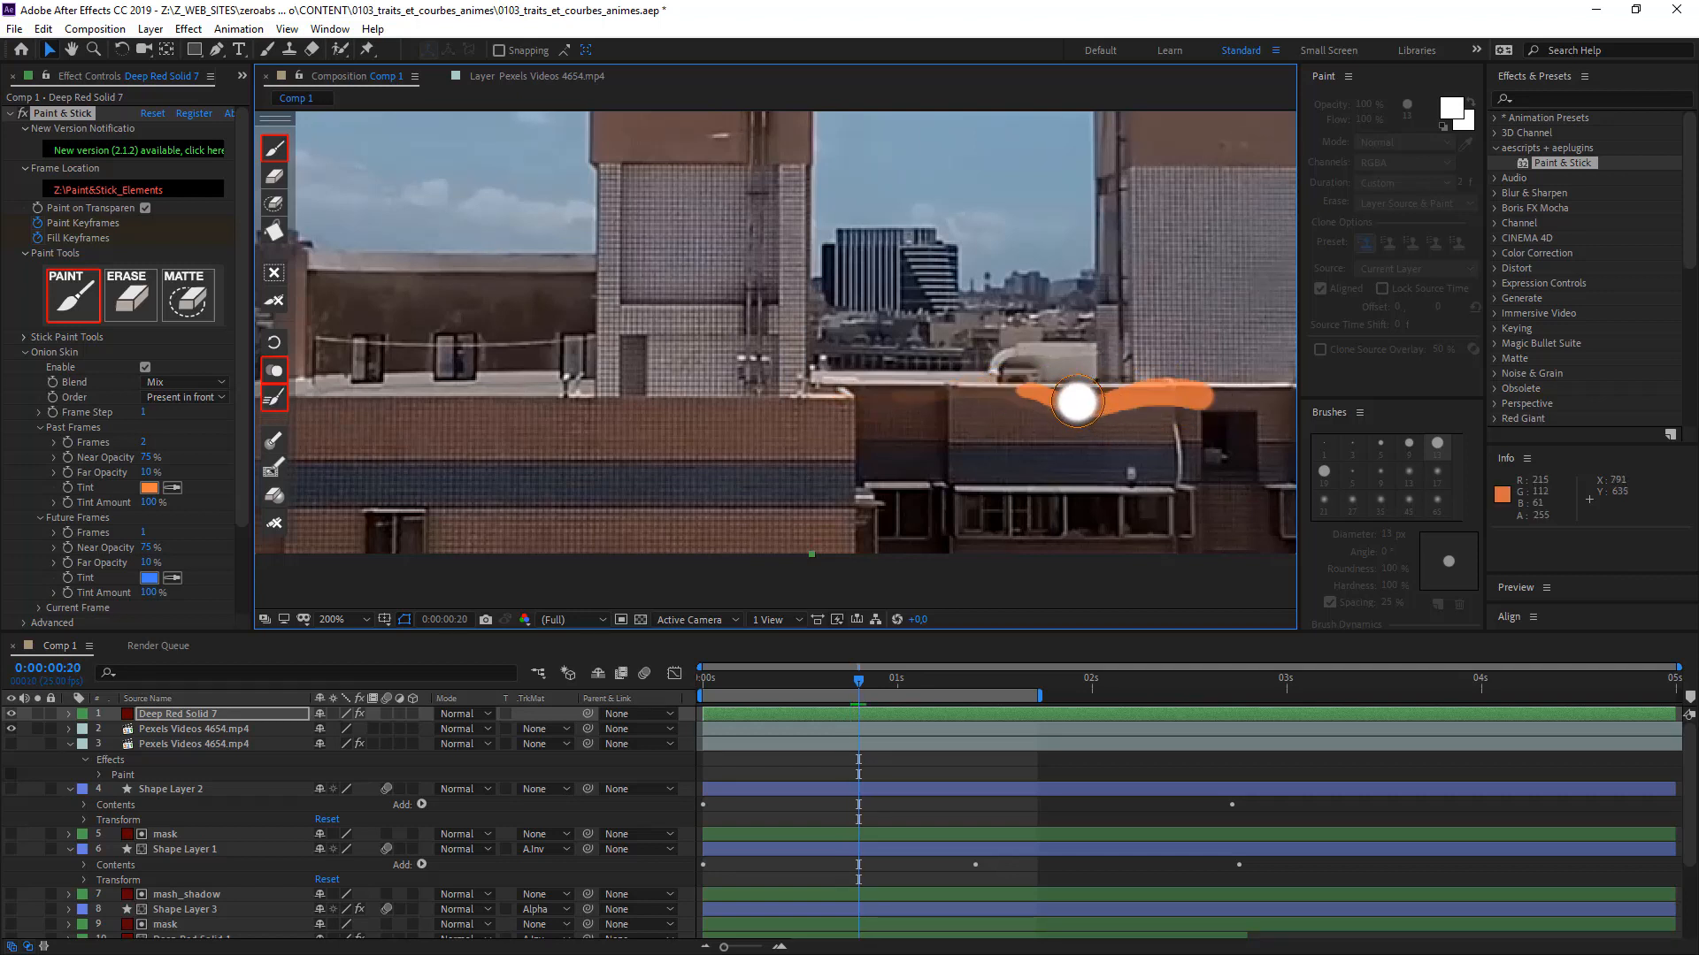
{"action": "mouse_move", "coordinate": [1076, 401]}
{"action": "left_mouse_down"}
{"action": "mouse_move", "coordinate": [1234, 391]}
{"action": "mouse_move", "coordinate": [876, 389]}
{"action": "mouse_move", "coordinate": [871, 372]}
{"action": "mouse_move", "coordinate": [1016, 359]}
{"action": "mouse_move", "coordinate": [1000, 382]}
{"action": "mouse_move", "coordinate": [1017, 367]}
{"action": "mouse_move", "coordinate": [1102, 370]}
{"action": "mouse_move", "coordinate": [997, 390]}
{"action": "mouse_move", "coordinate": [1008, 402]}
{"action": "mouse_move", "coordinate": [708, 414]}
{"action": "mouse_move", "coordinate": [781, 372]}
{"action": "mouse_move", "coordinate": [883, 368]}
{"action": "mouse_move", "coordinate": [762, 364]}
{"action": "mouse_move", "coordinate": [1115, 370]}
{"action": "left_mouse_up"}
{"action": "key", "text": "Page_Down"}
{"action": "key", "text": "Page_Down"}
{"action": "key", "text": "Page_Down"}
{"action": "key", "text": "Page_Down"}
{"action": "left_click", "coordinate": [834, 376]}
{"action": "key", "text": "Page_Down"}
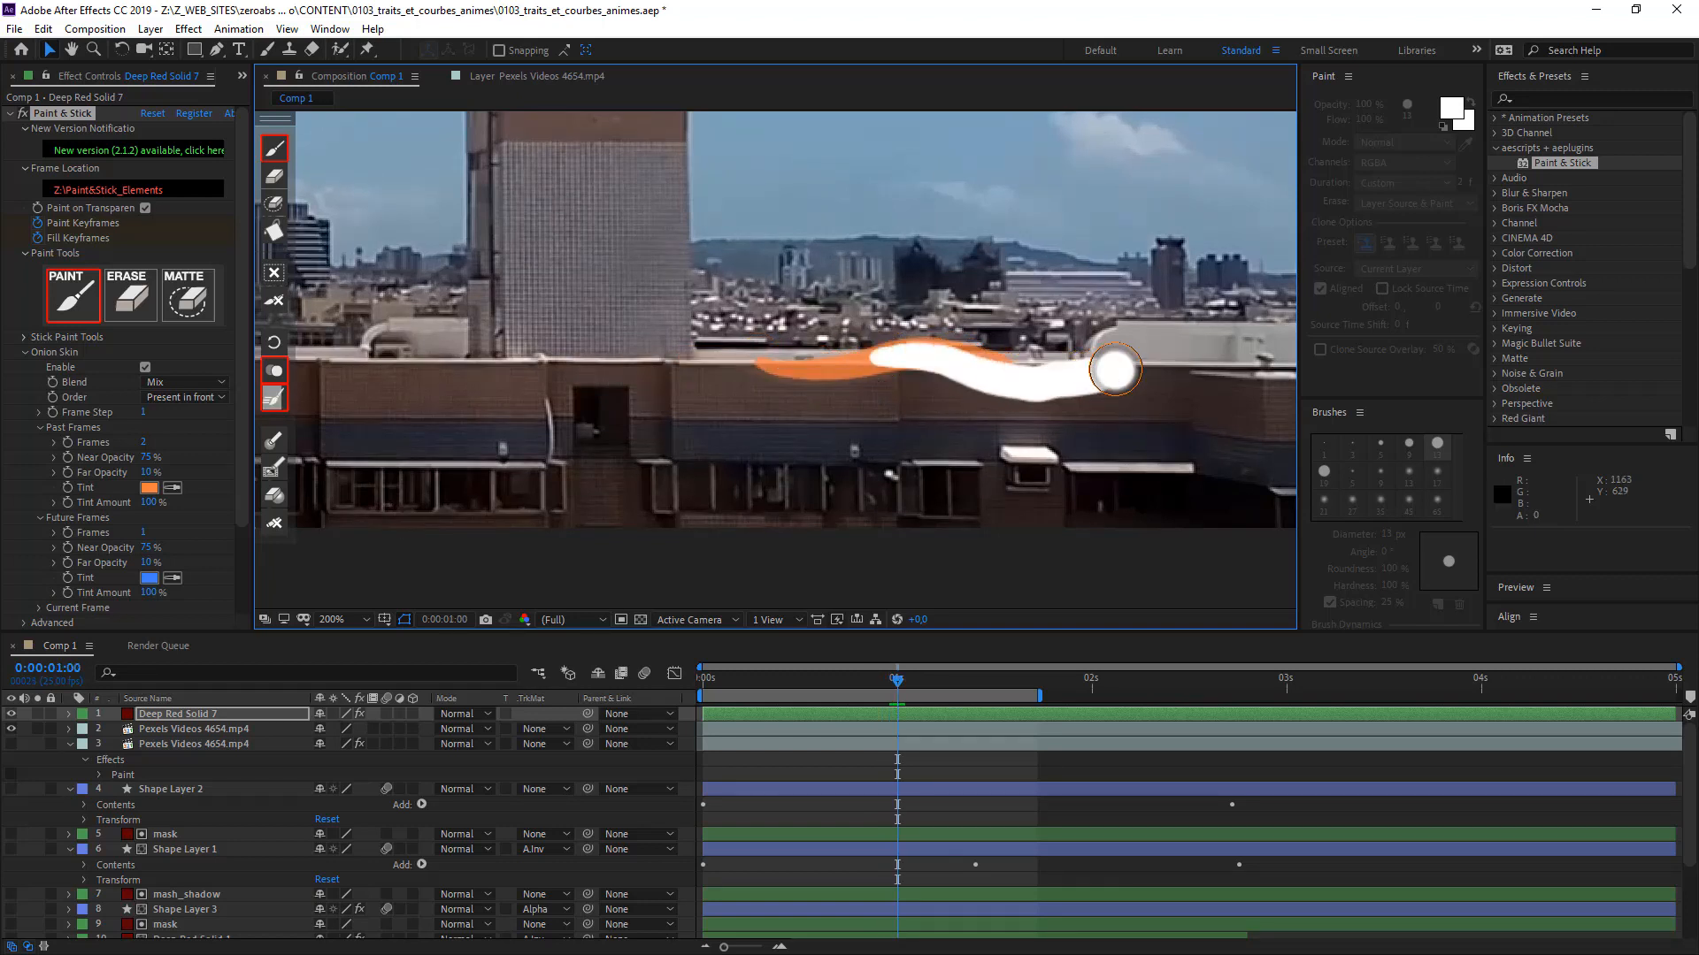
{"action": "key", "text": "Page_Down"}
{"action": "key", "text": "space"}
{"action": "left_click_drag", "start_coordinate": [1011, 395], "coordinate": [705, 391]}
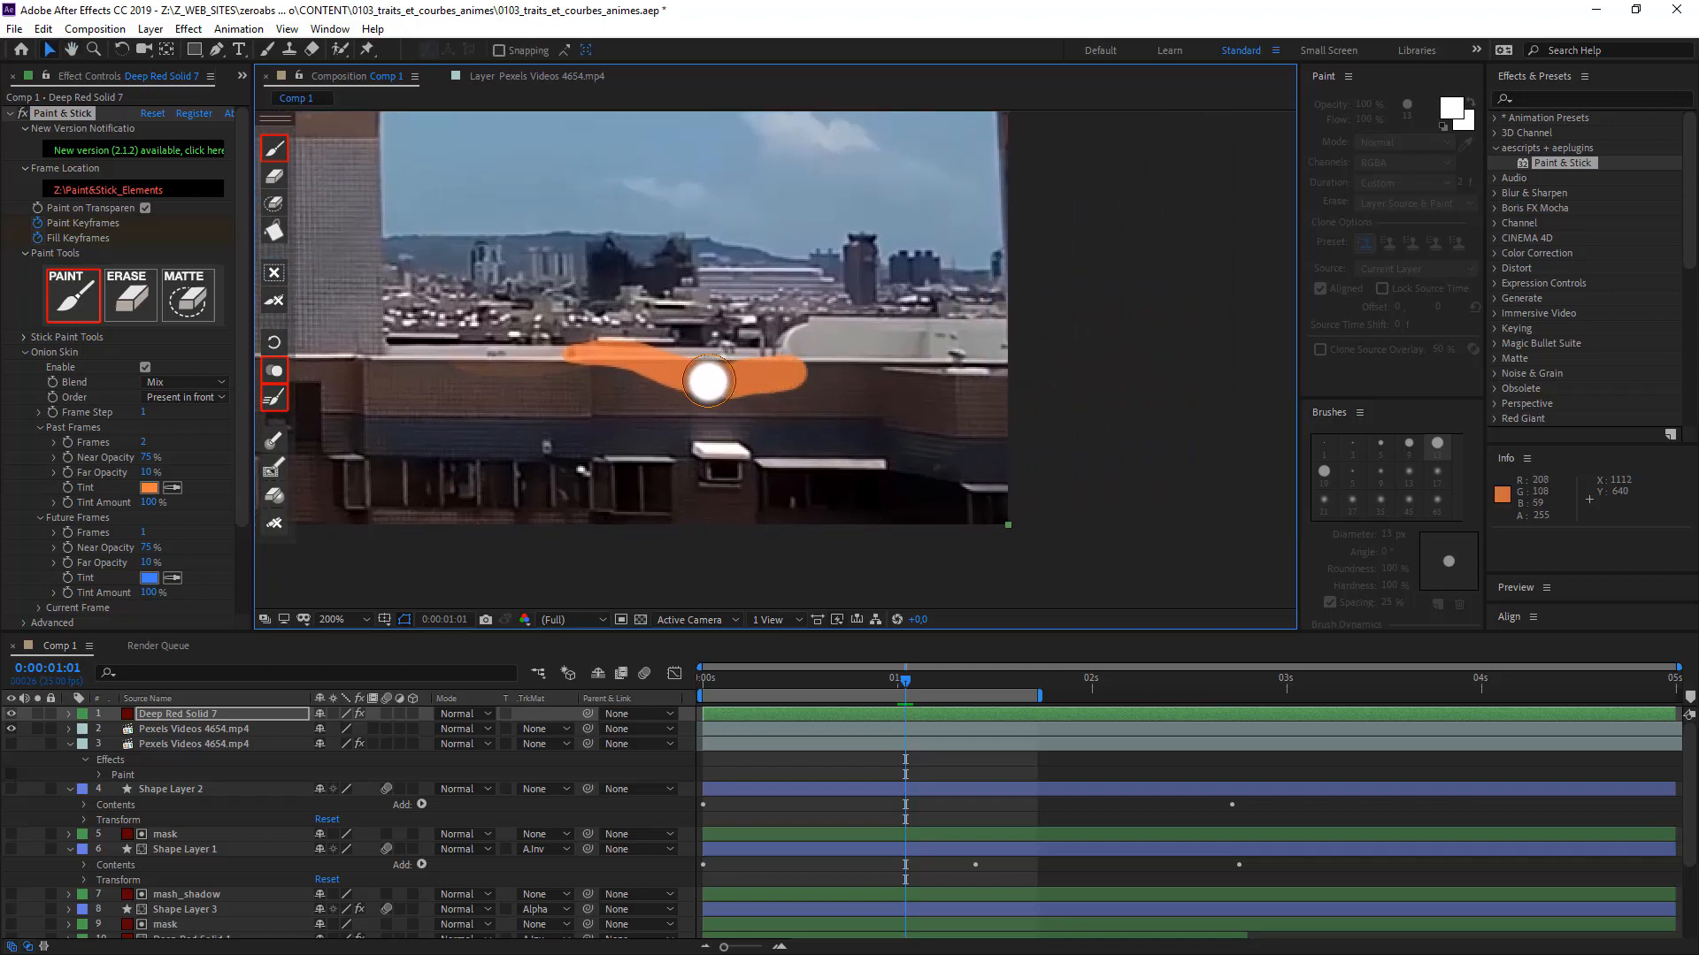
{"action": "mouse_move", "coordinate": [694, 376]}
{"action": "left_mouse_down"}
{"action": "mouse_move", "coordinate": [855, 351]}
{"action": "mouse_move", "coordinate": [940, 370]}
{"action": "left_mouse_up"}
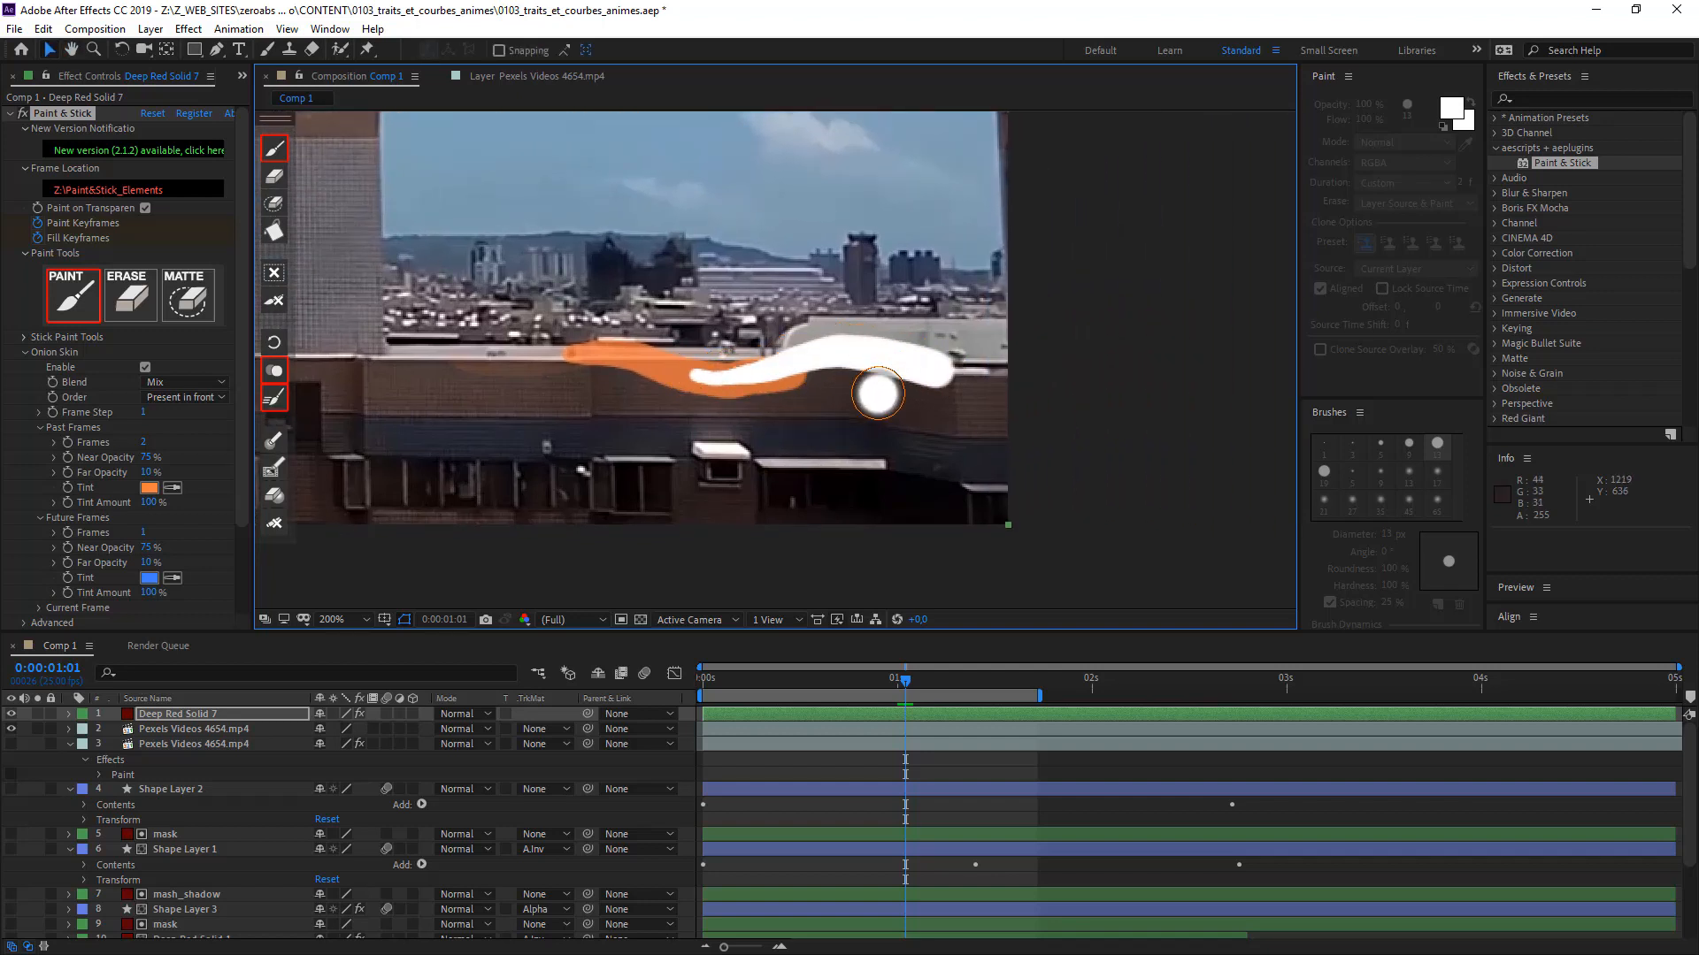
- Preview the whole stroke animation at 100% zoom and turn off the onion skin
{"action": "left_click_drag", "start_coordinate": [688, 311], "coordinate": [830, 357]}
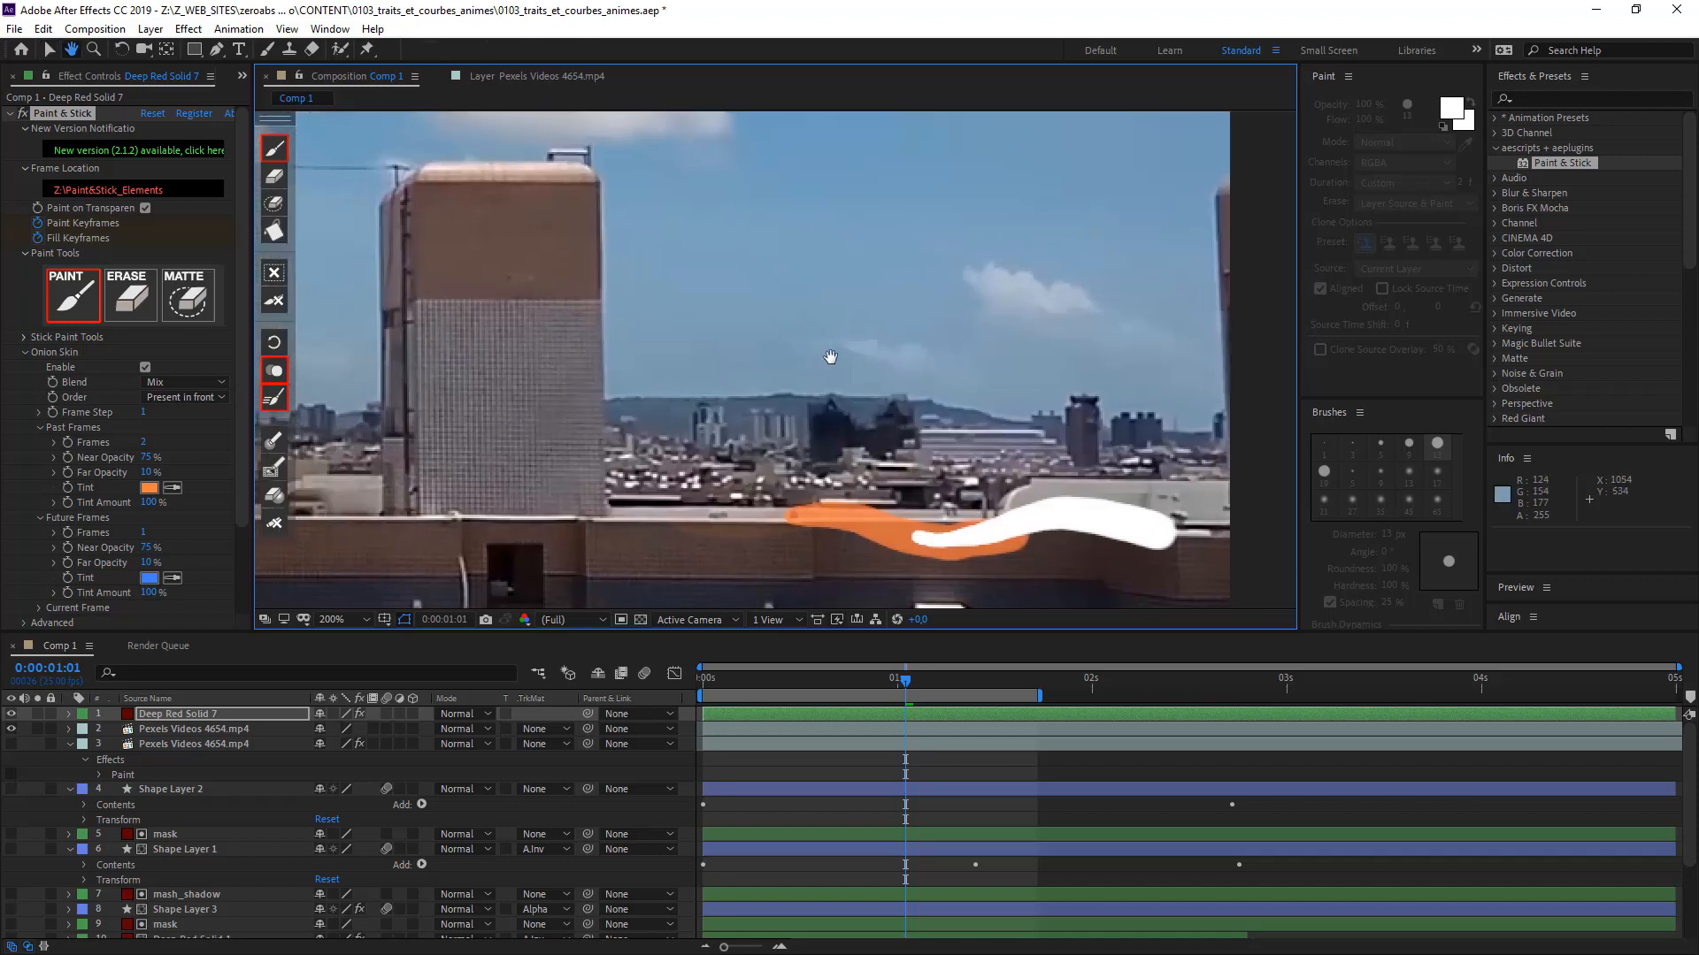
{"action": "key", "text": "comma"}
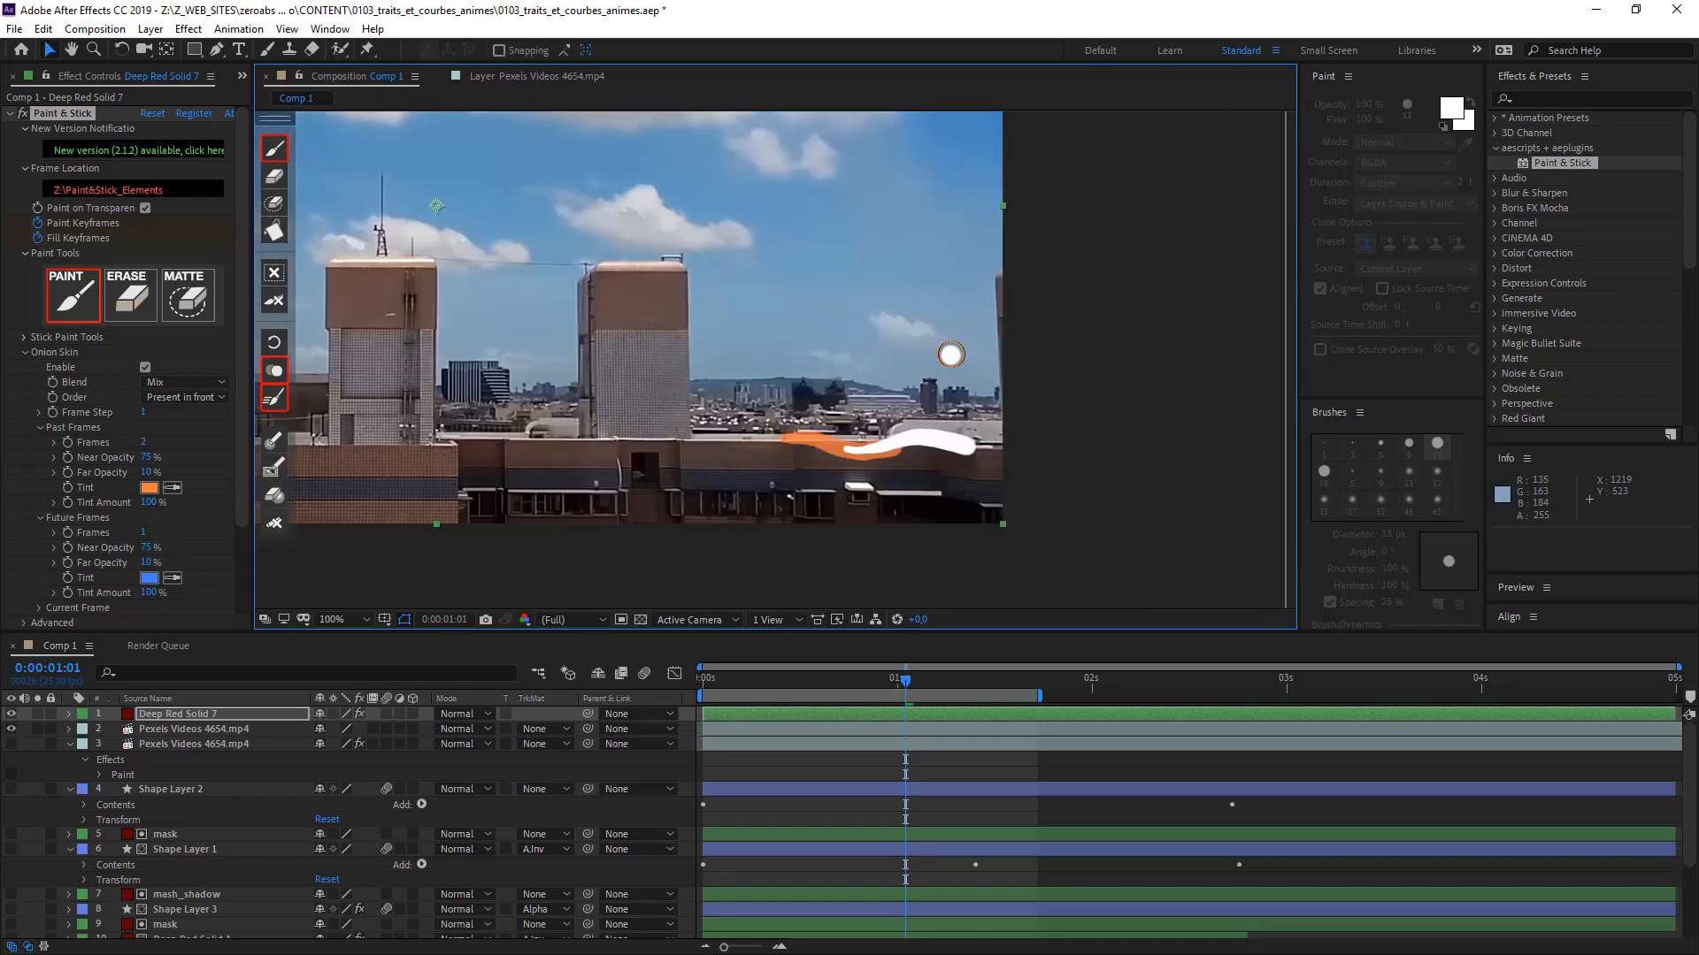
{"action": "key", "text": "space"}
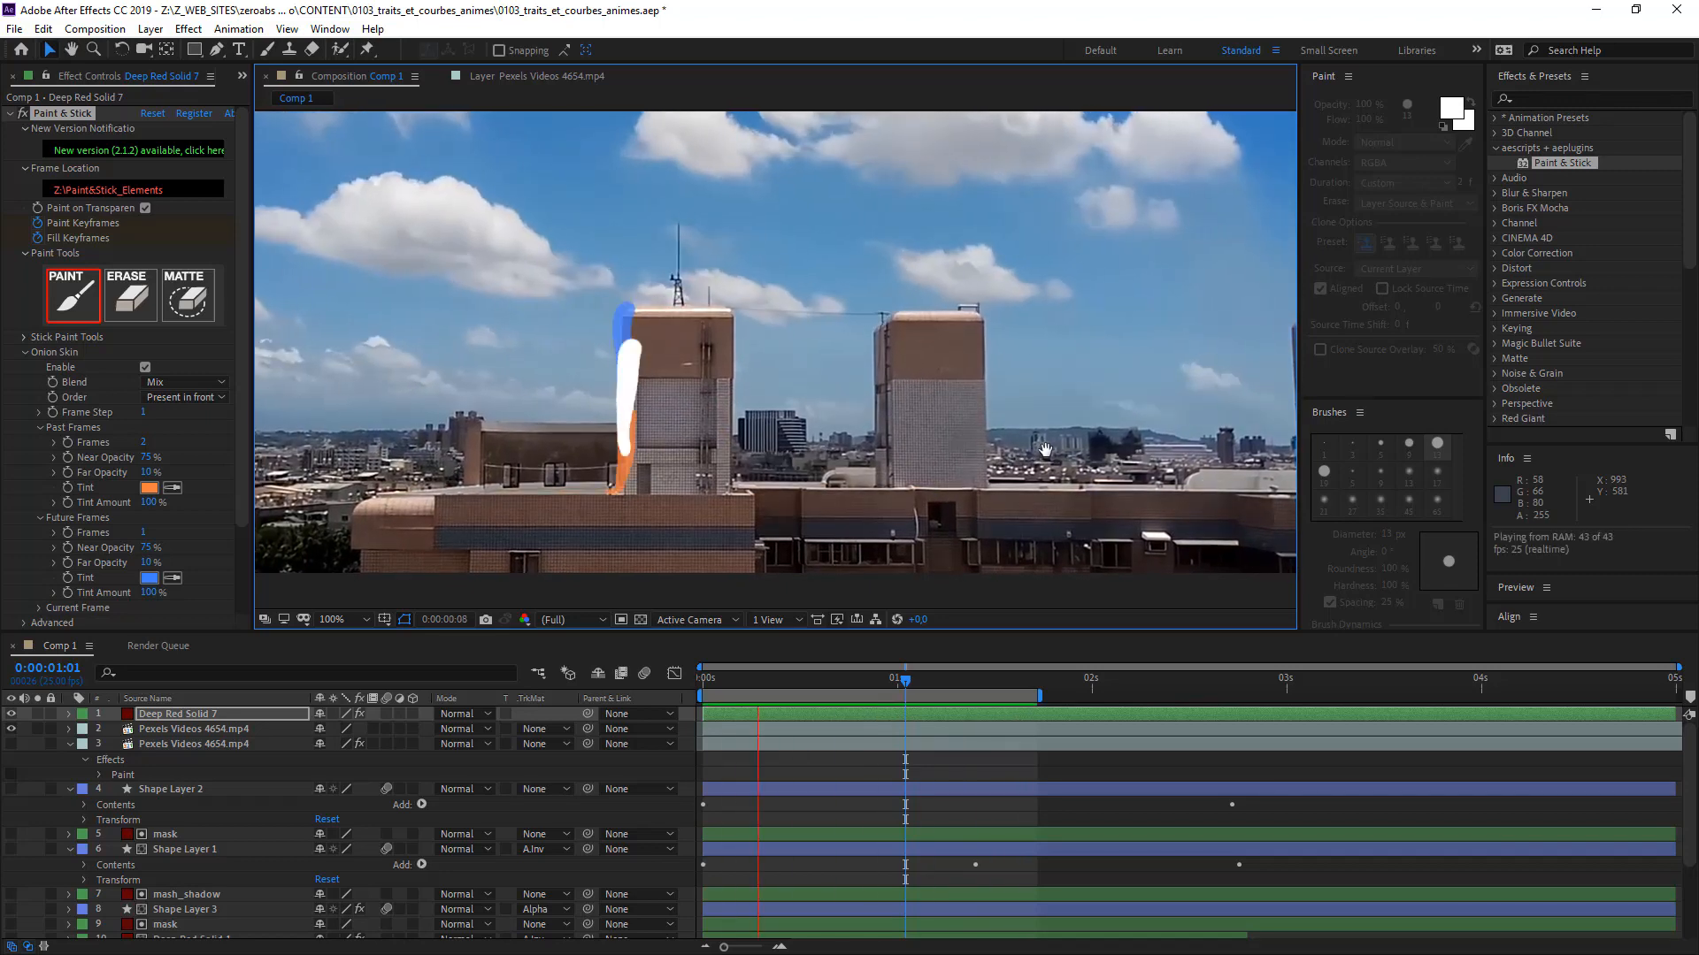
{"action": "key", "text": "space"}
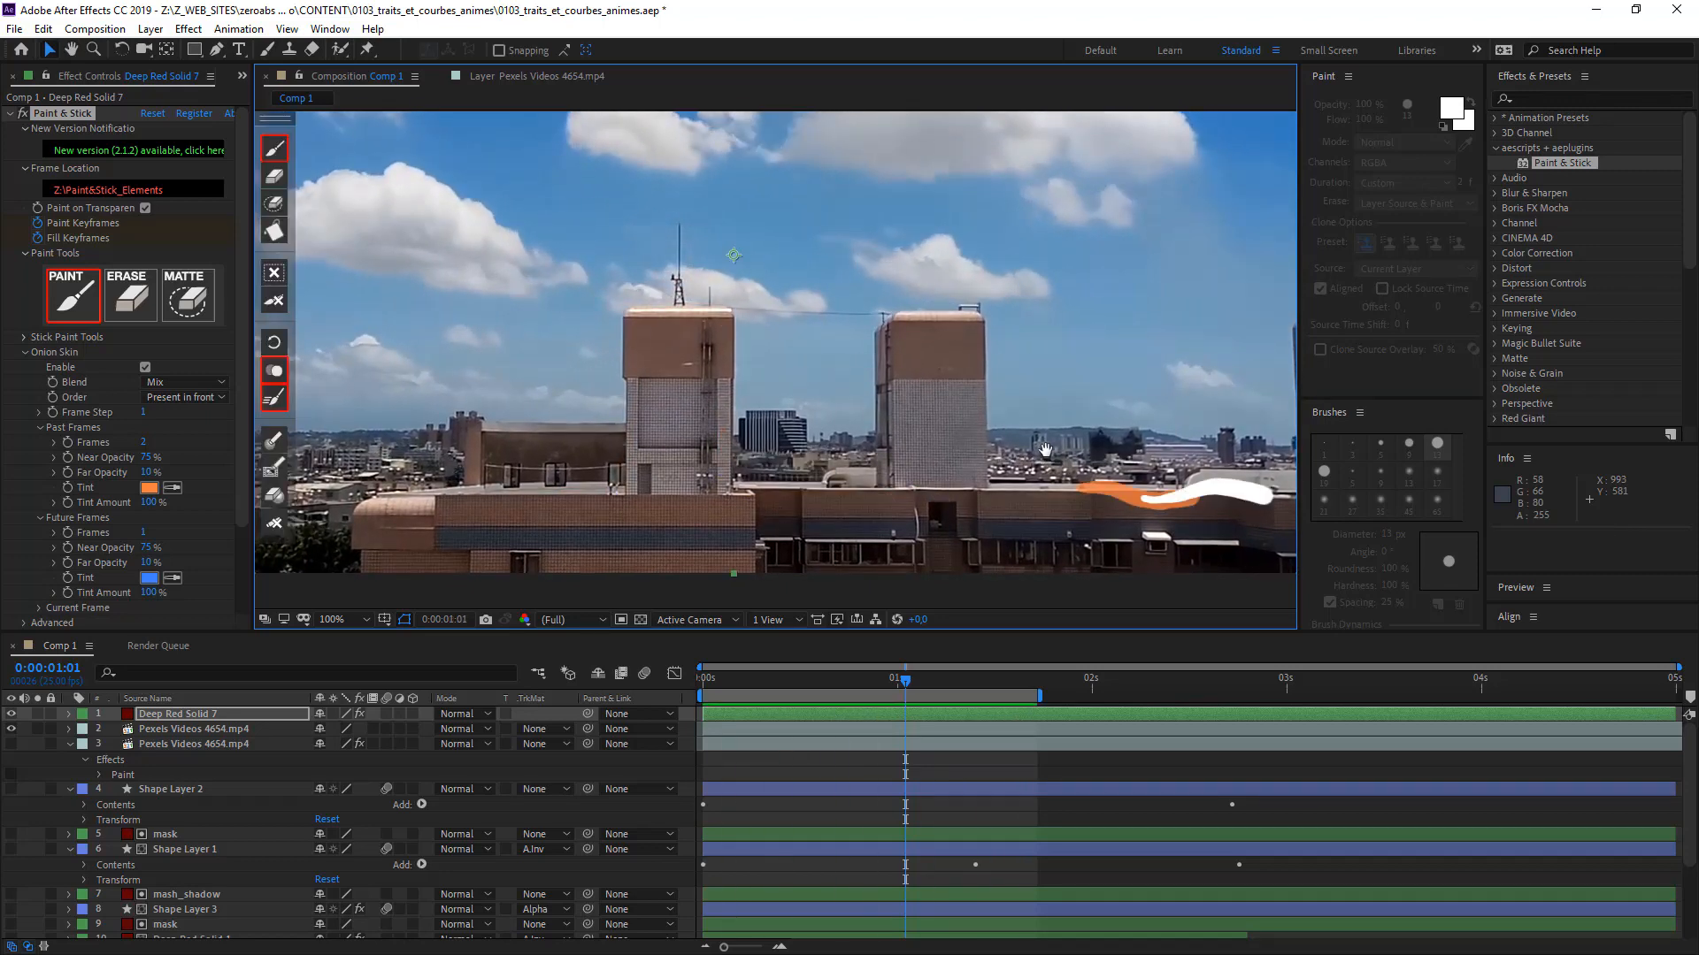
{"action": "left_click", "coordinate": [275, 370]}
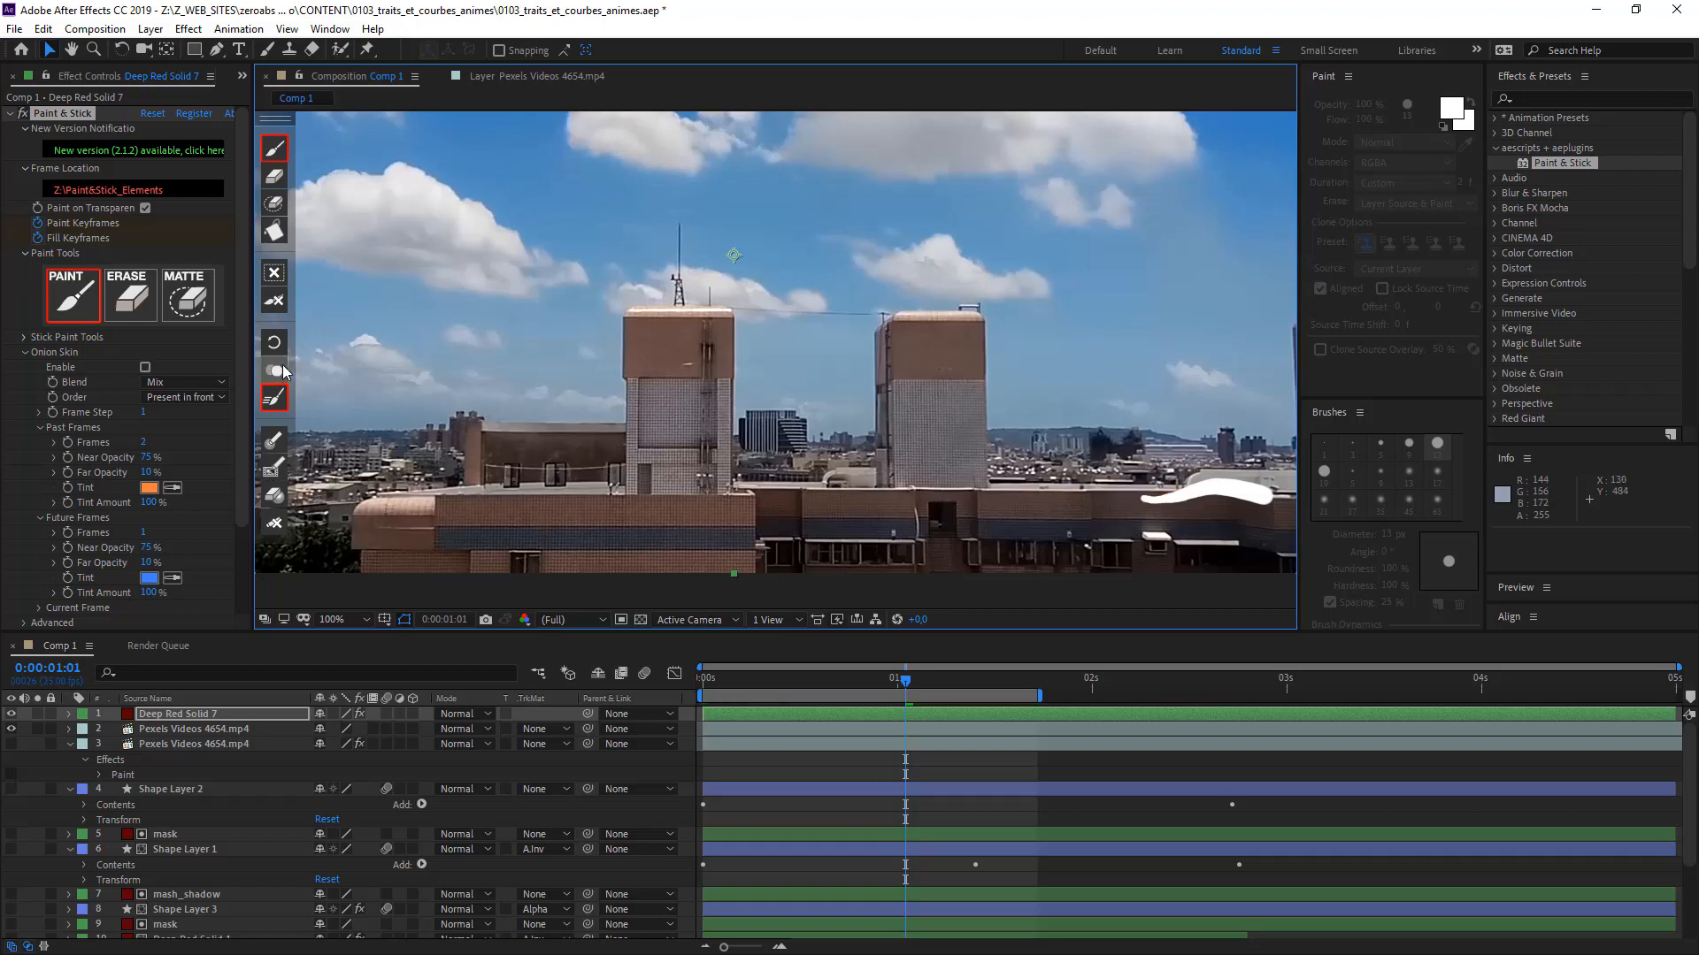
- Play back the rooftop stroke animation and return the playhead to the first frame
{"action": "key", "text": "space"}
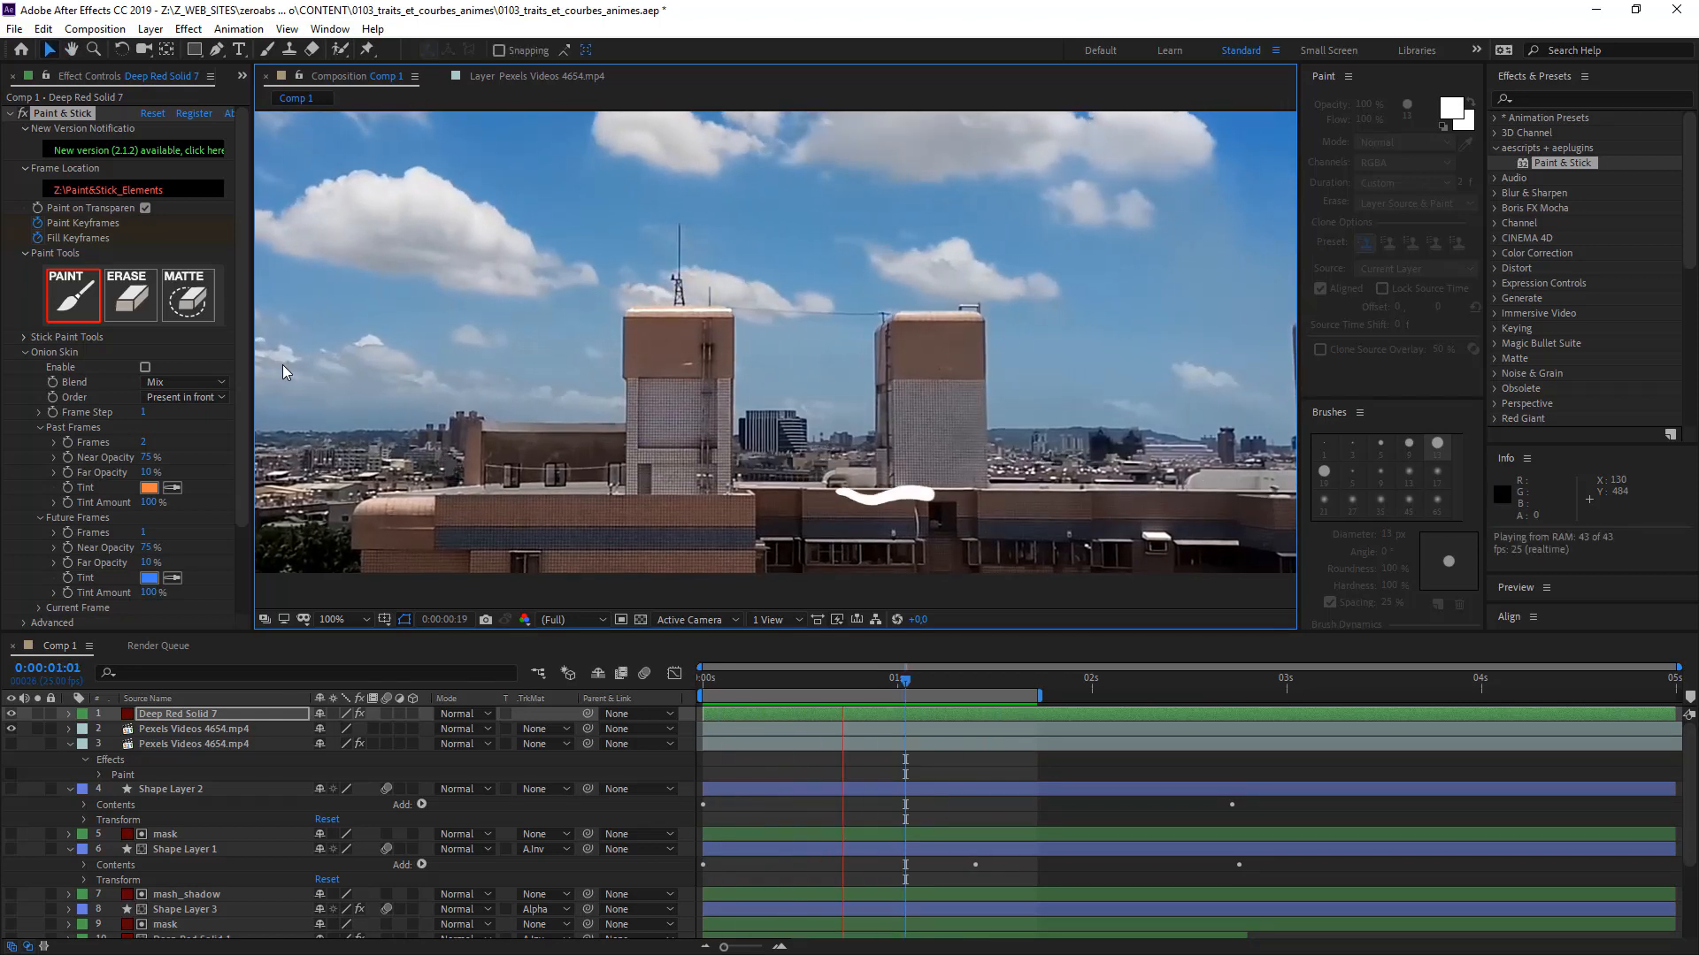
{"action": "key", "text": "space"}
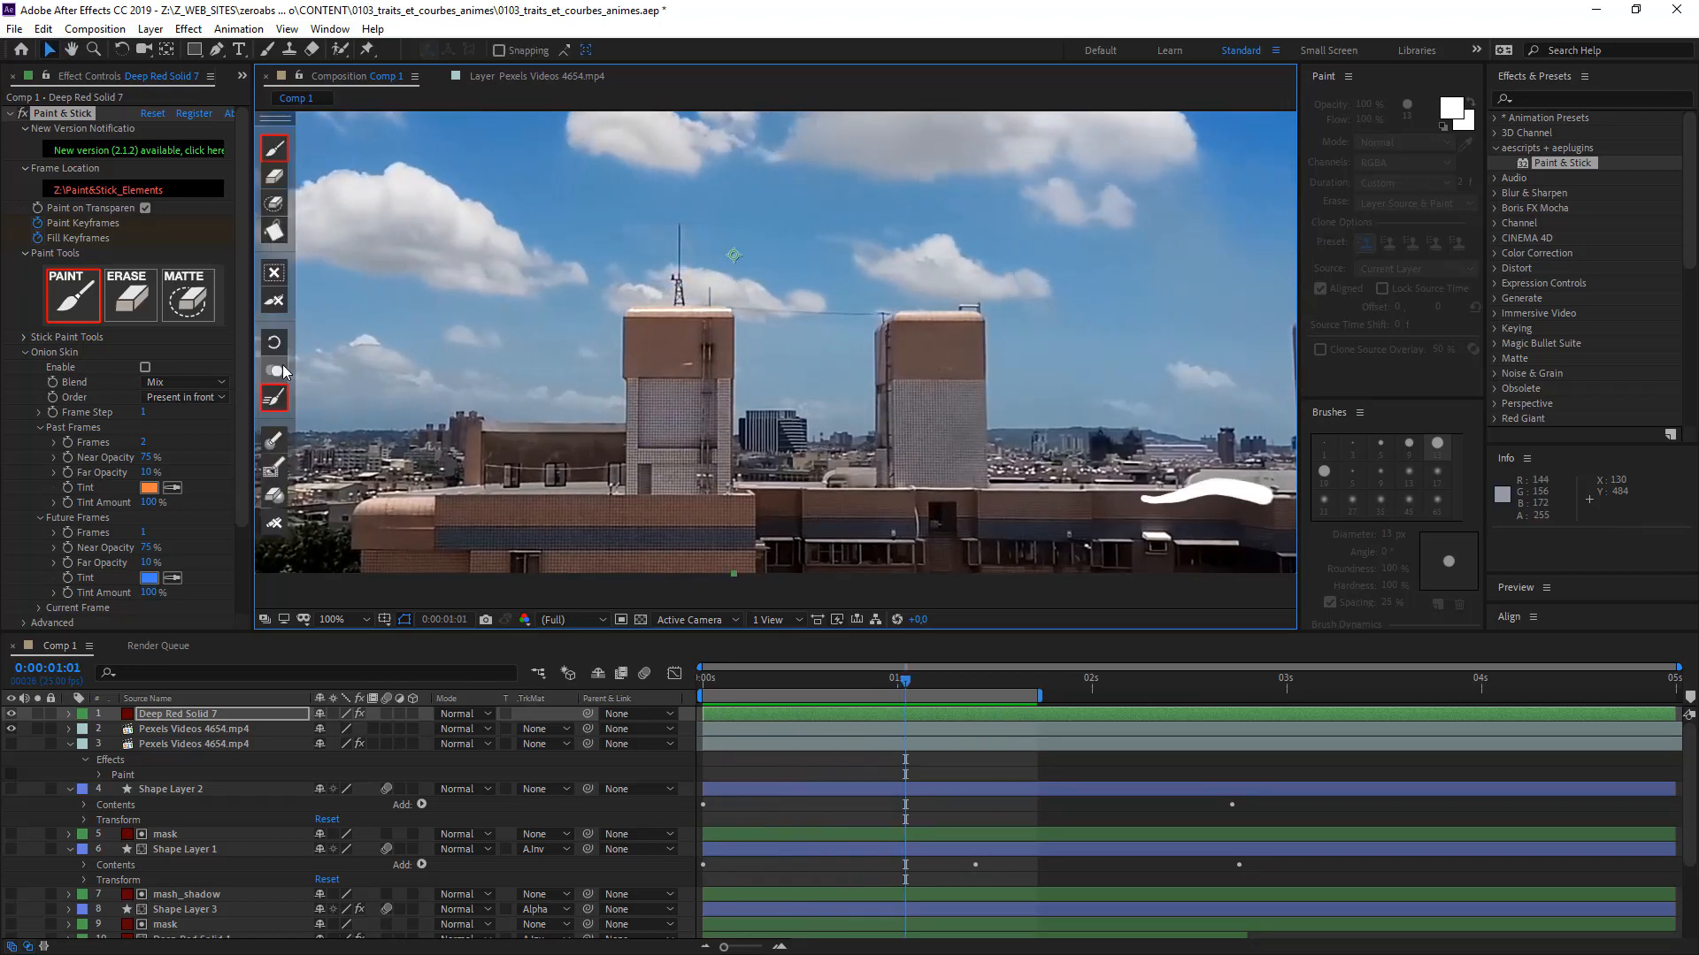
{"action": "left_click_drag", "start_coordinate": [723, 689], "coordinate": [701, 689]}
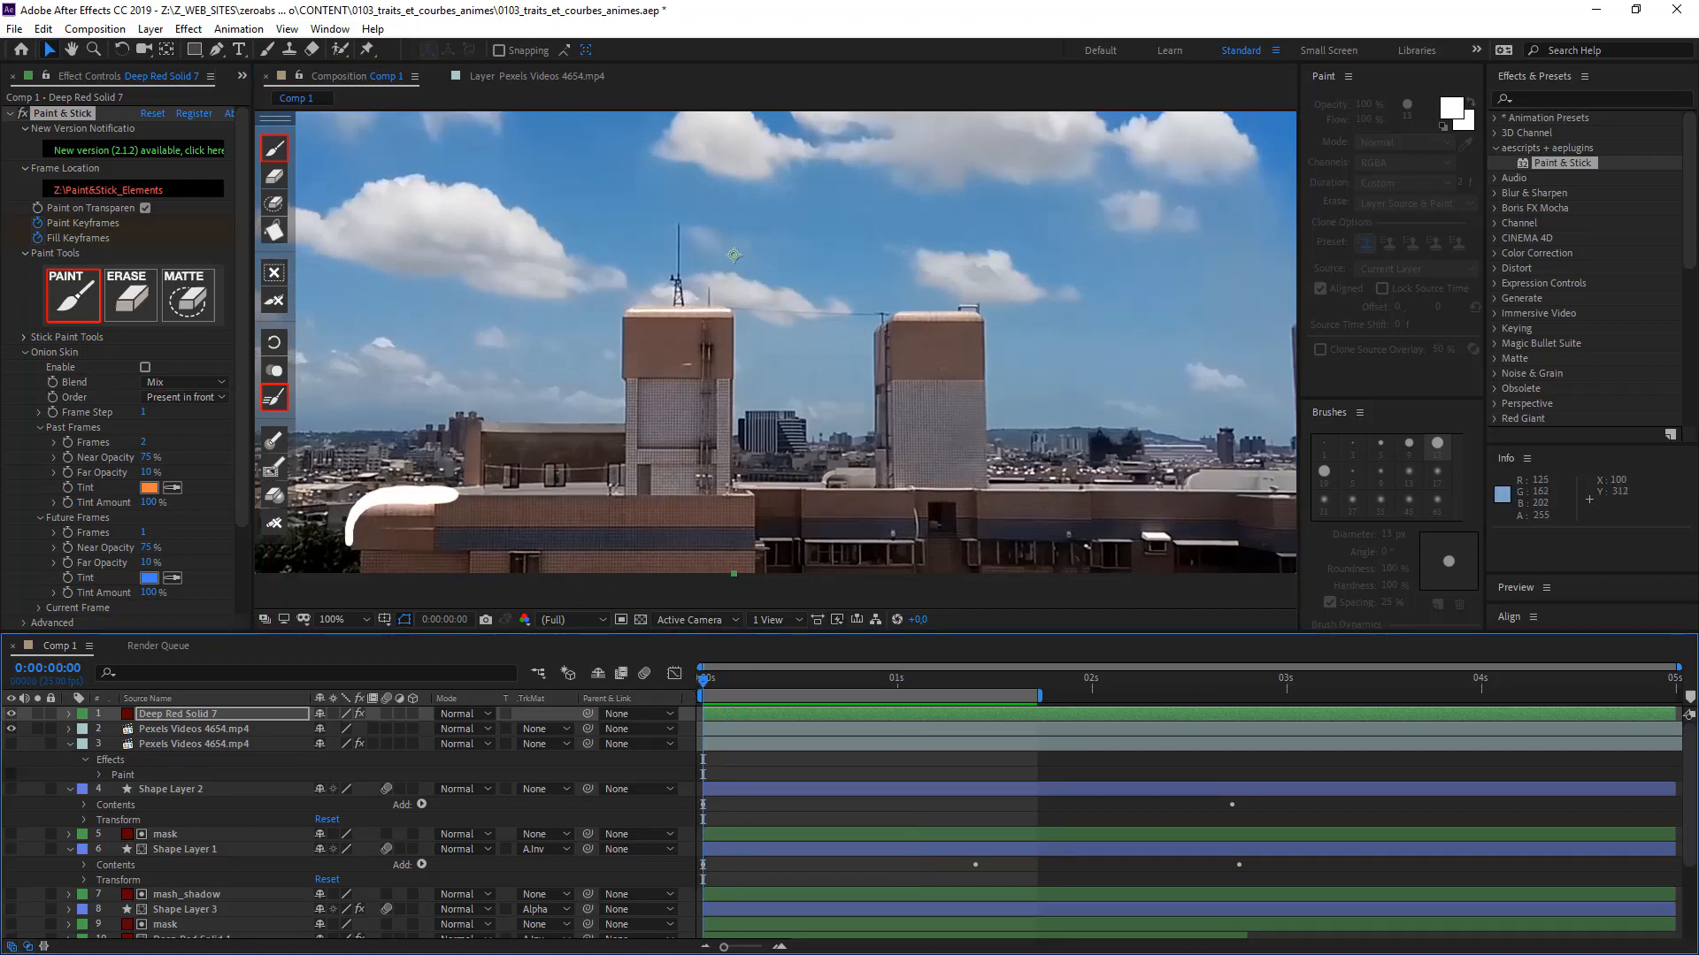
- Set the position smoothing amount to 62 in Lazy Nezumi Pro and paint a white S-curve in the sky beside the central tower at frame 0
{"action": "left_click_drag", "start_coordinate": [0, 119], "coordinate": [127, 90]}
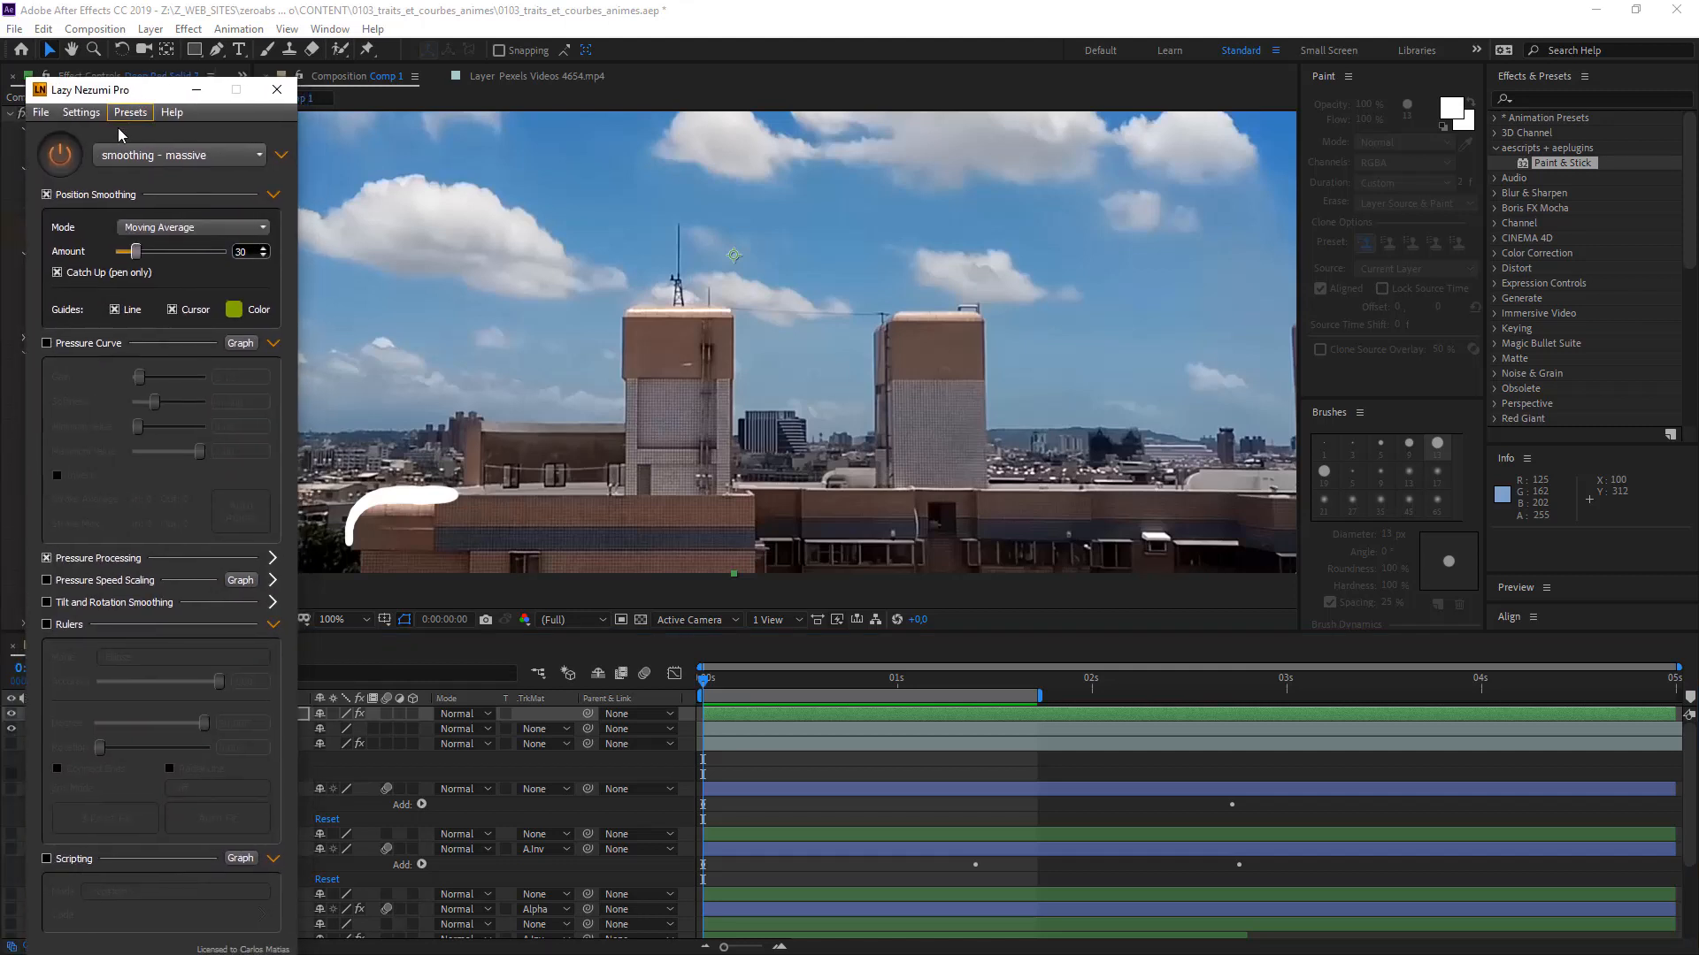
{"action": "left_click", "coordinate": [140, 253]}
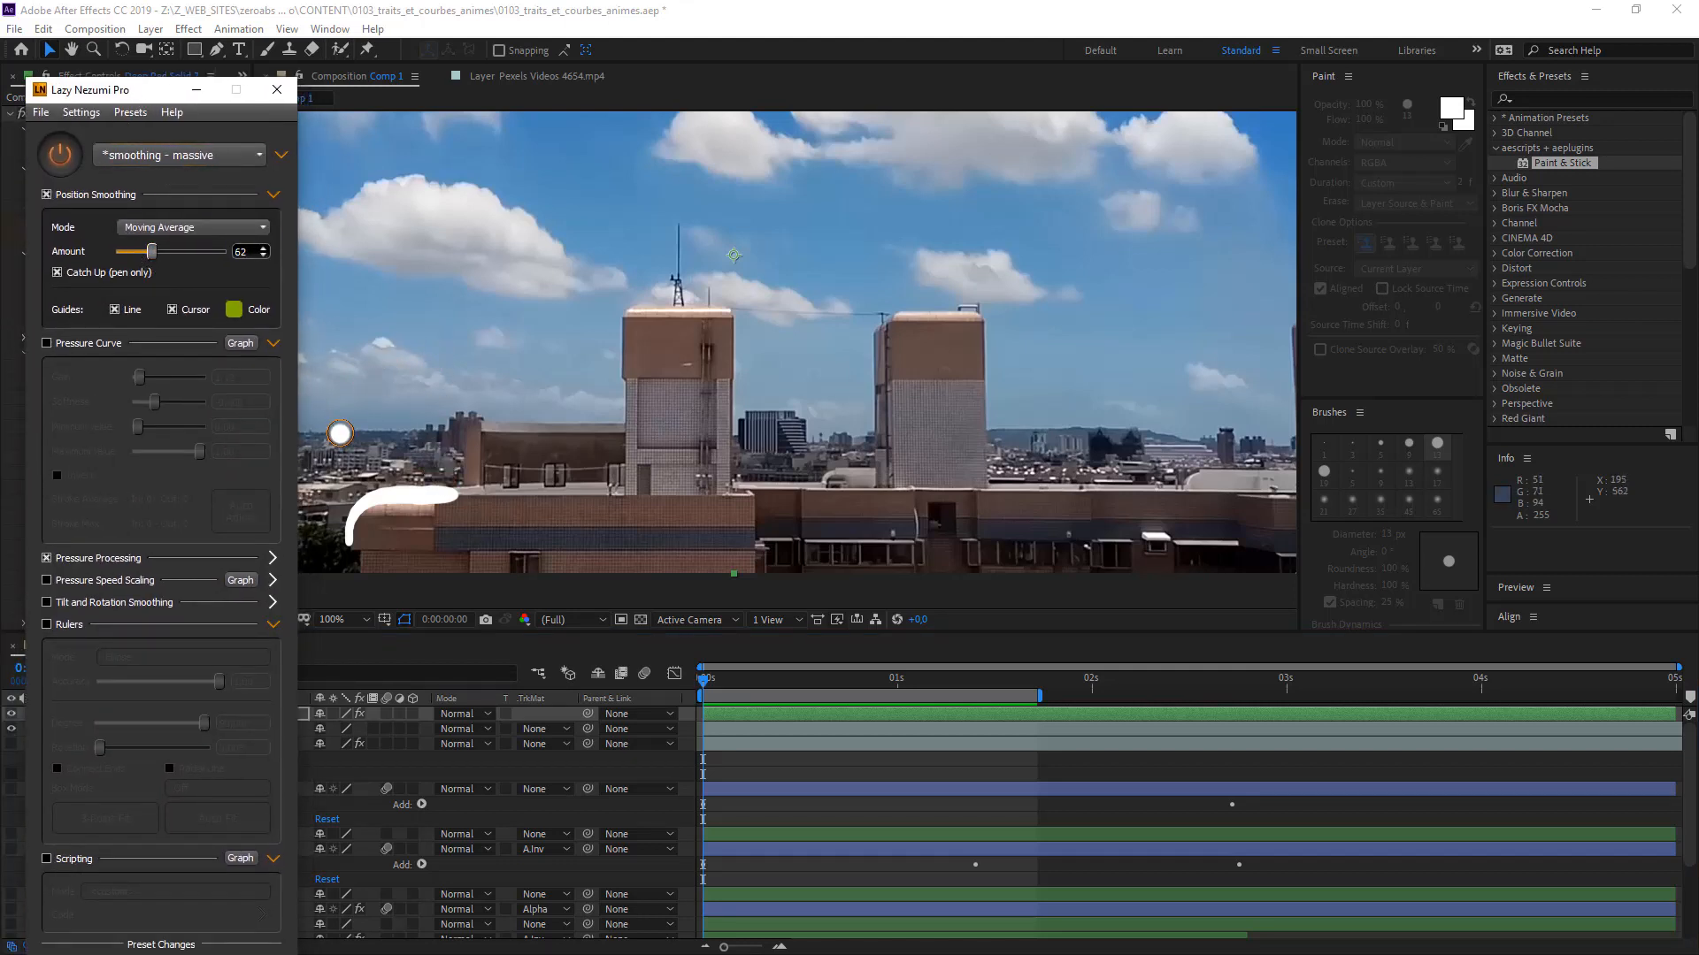
{"action": "left_click_drag", "start_coordinate": [336, 409], "coordinate": [365, 322]}
{"action": "mouse_move", "coordinate": [469, 358]}
{"action": "left_mouse_down"}
{"action": "mouse_move", "coordinate": [528, 411]}
{"action": "mouse_move", "coordinate": [608, 346]}
{"action": "mouse_move", "coordinate": [588, 311]}
{"action": "left_mouse_up"}
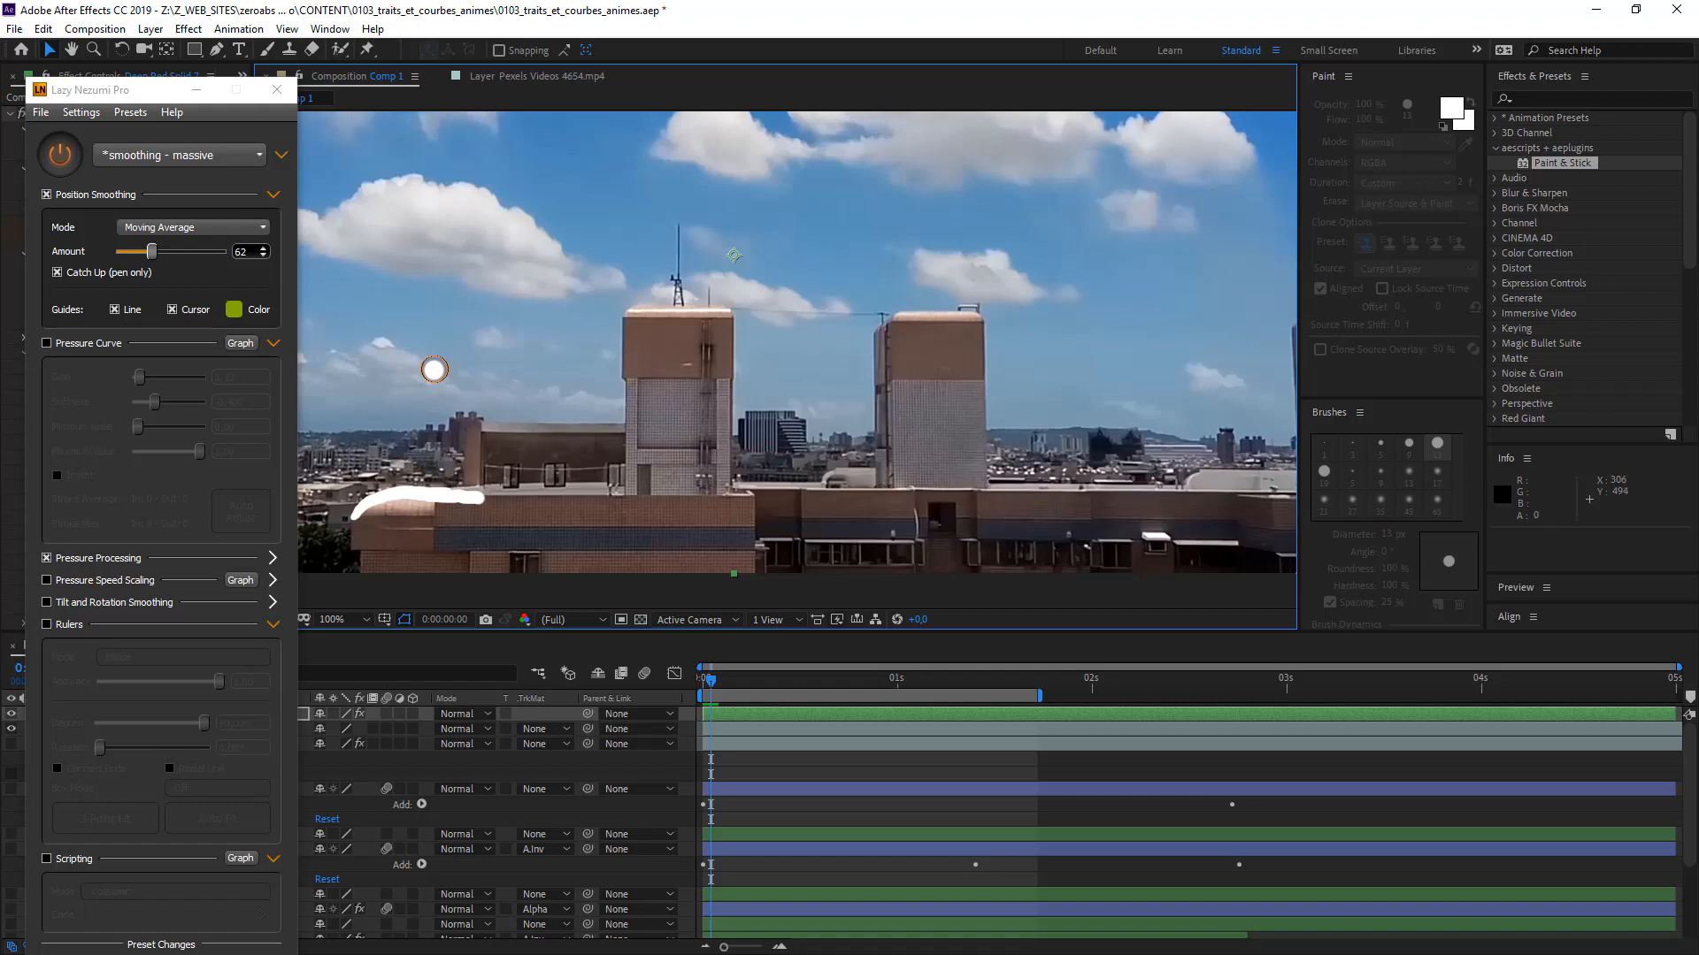
- At frame 0, move the Lazy Nezumi Pro window clear of the paint tools and turn on the onion skin
{"action": "key", "text": "Page_Up"}
{"action": "left_click_drag", "start_coordinate": [163, 98], "coordinate": [52, 105]}
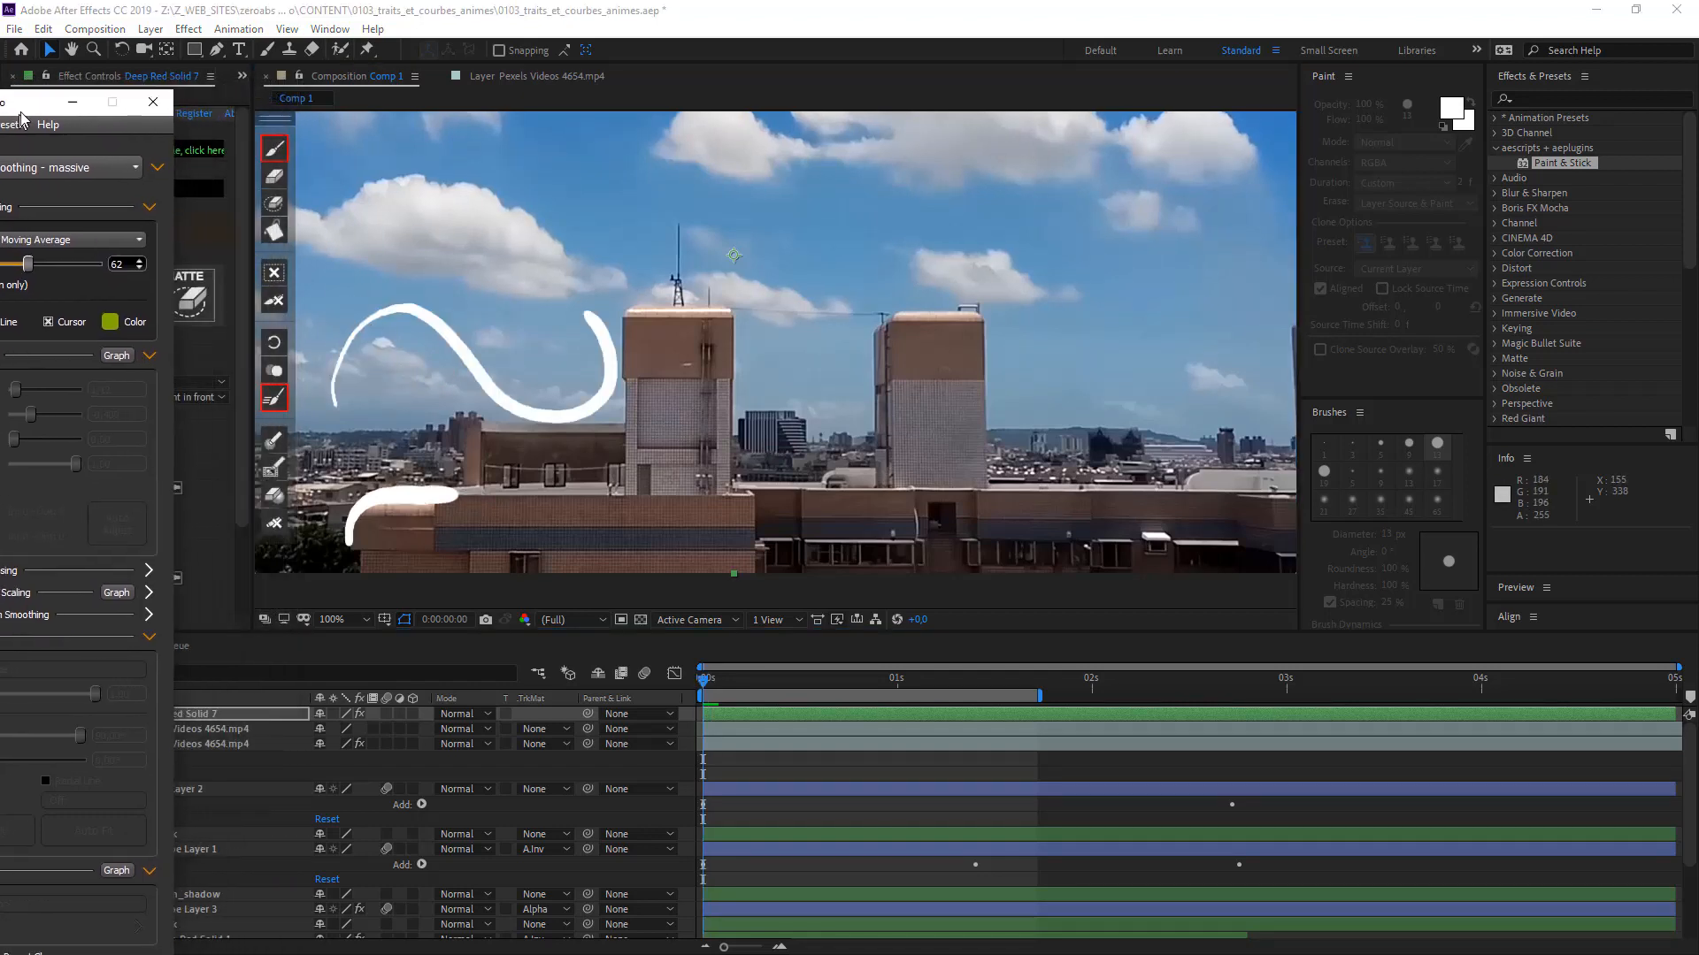
{"action": "left_click", "coordinate": [275, 369]}
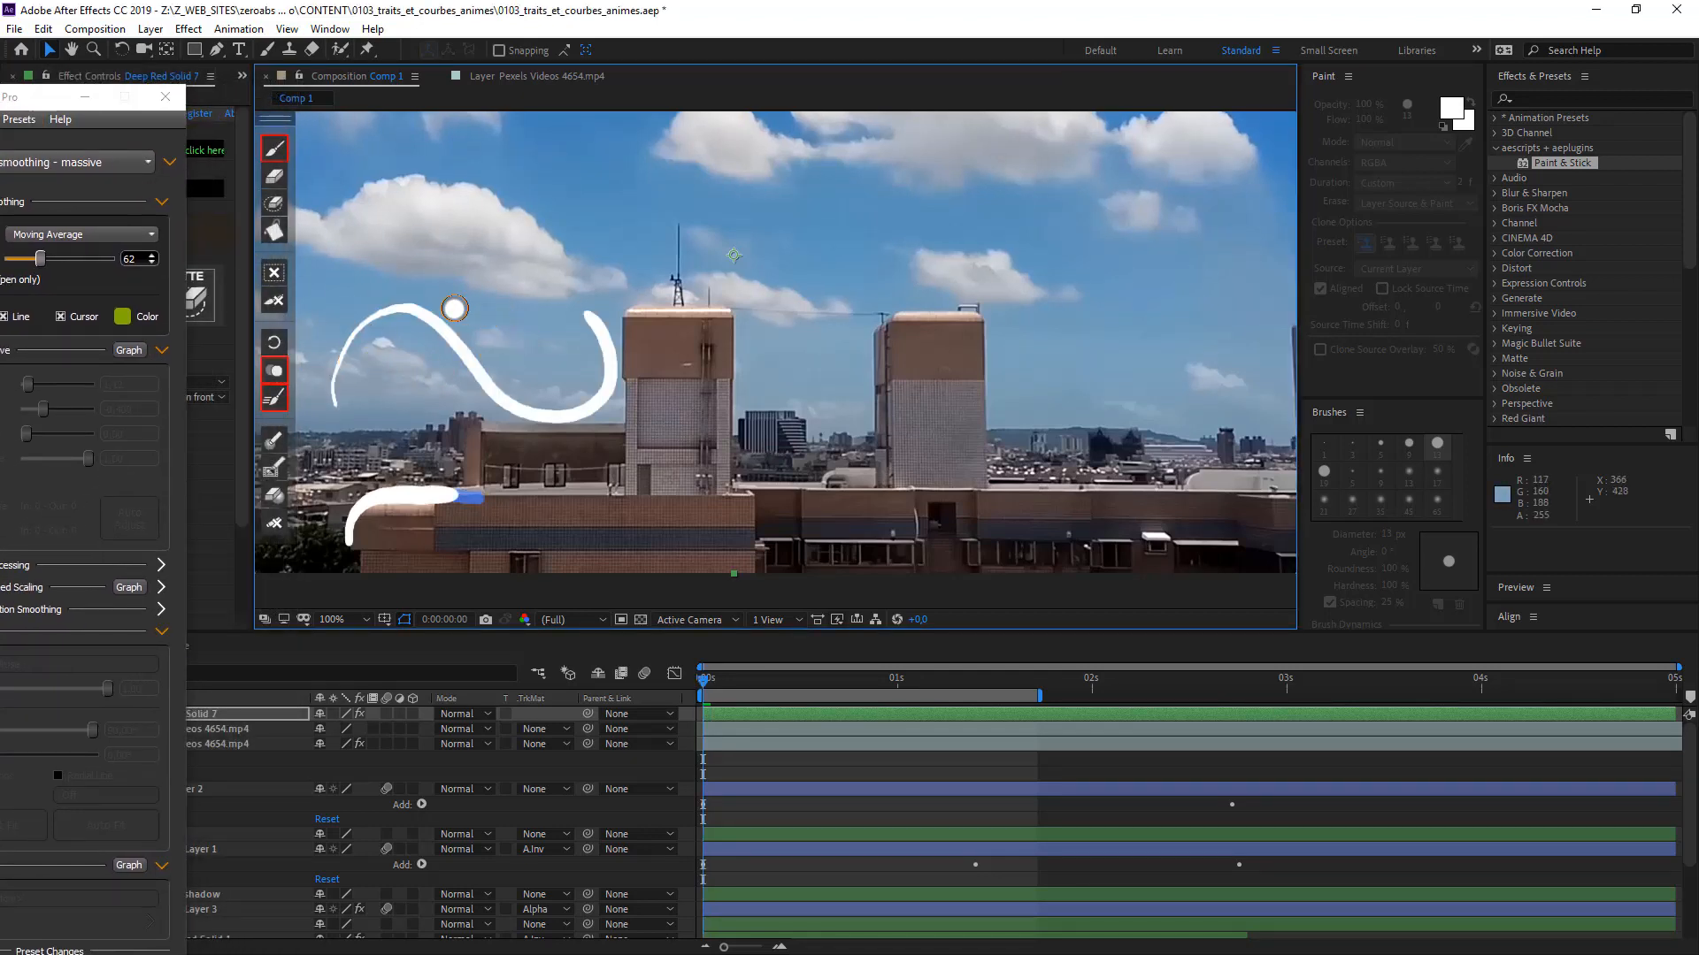
- Paint the free sky curve on frames 1 to 3, advancing it along the previous strokes and upward left of the central tower
{"action": "key", "text": "Page_Down"}
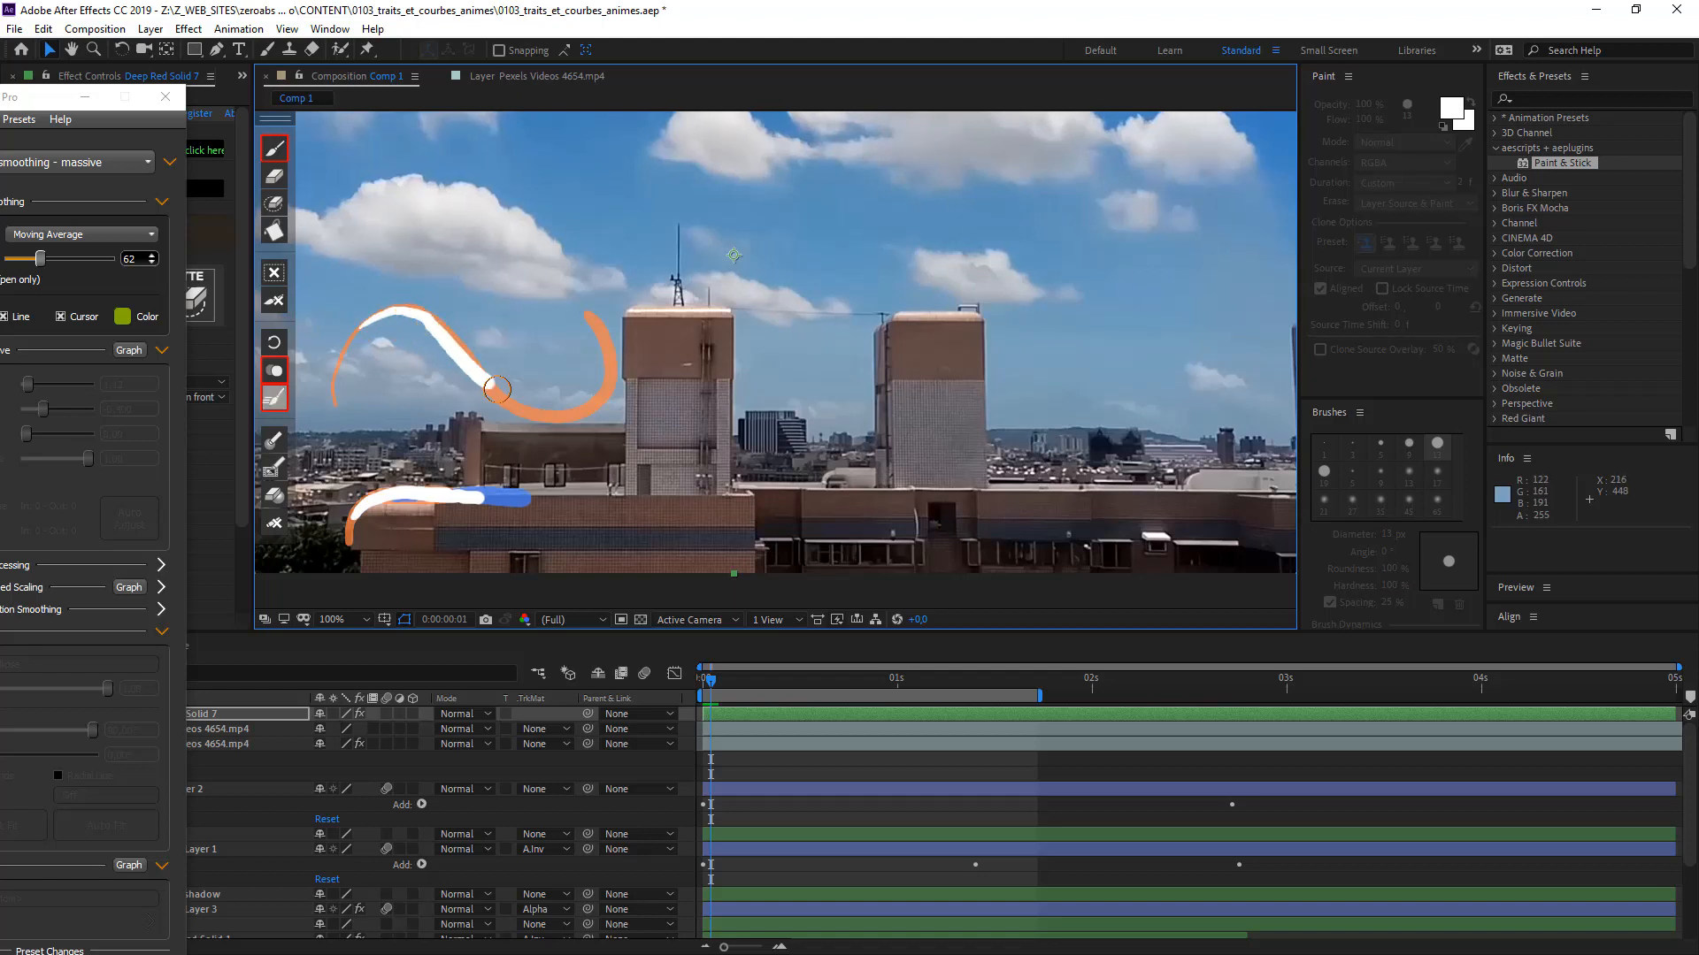
{"action": "left_click_drag", "start_coordinate": [579, 293], "coordinate": [567, 284]}
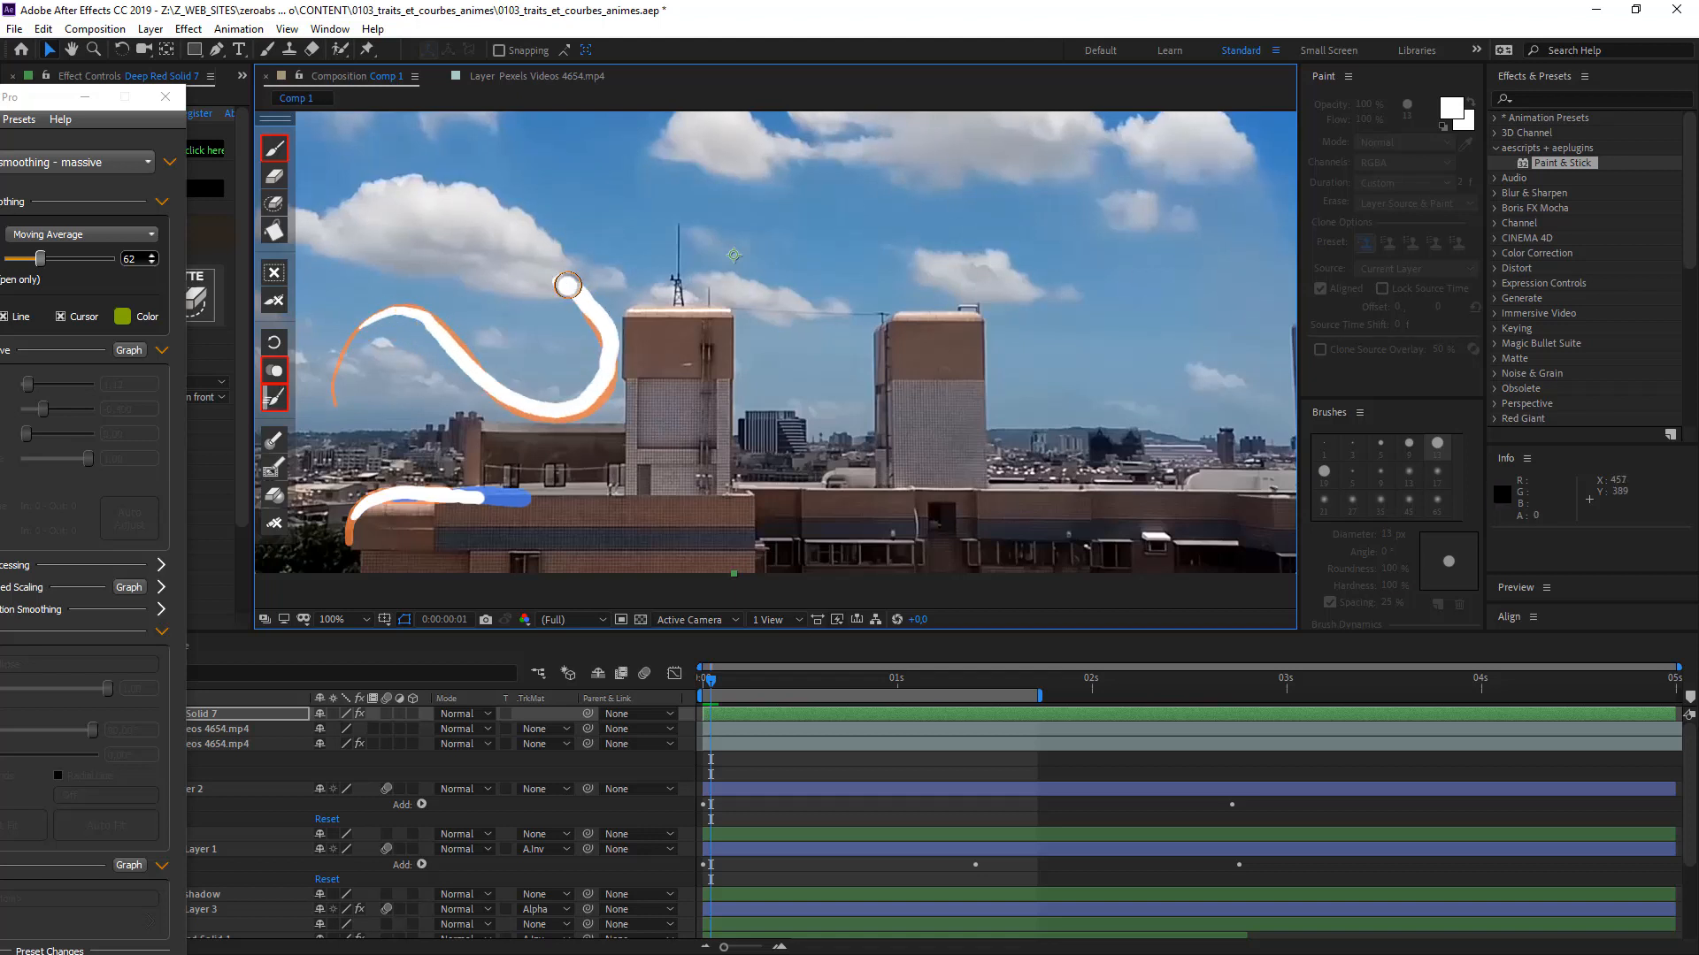
{"action": "key", "text": "Page_Down"}
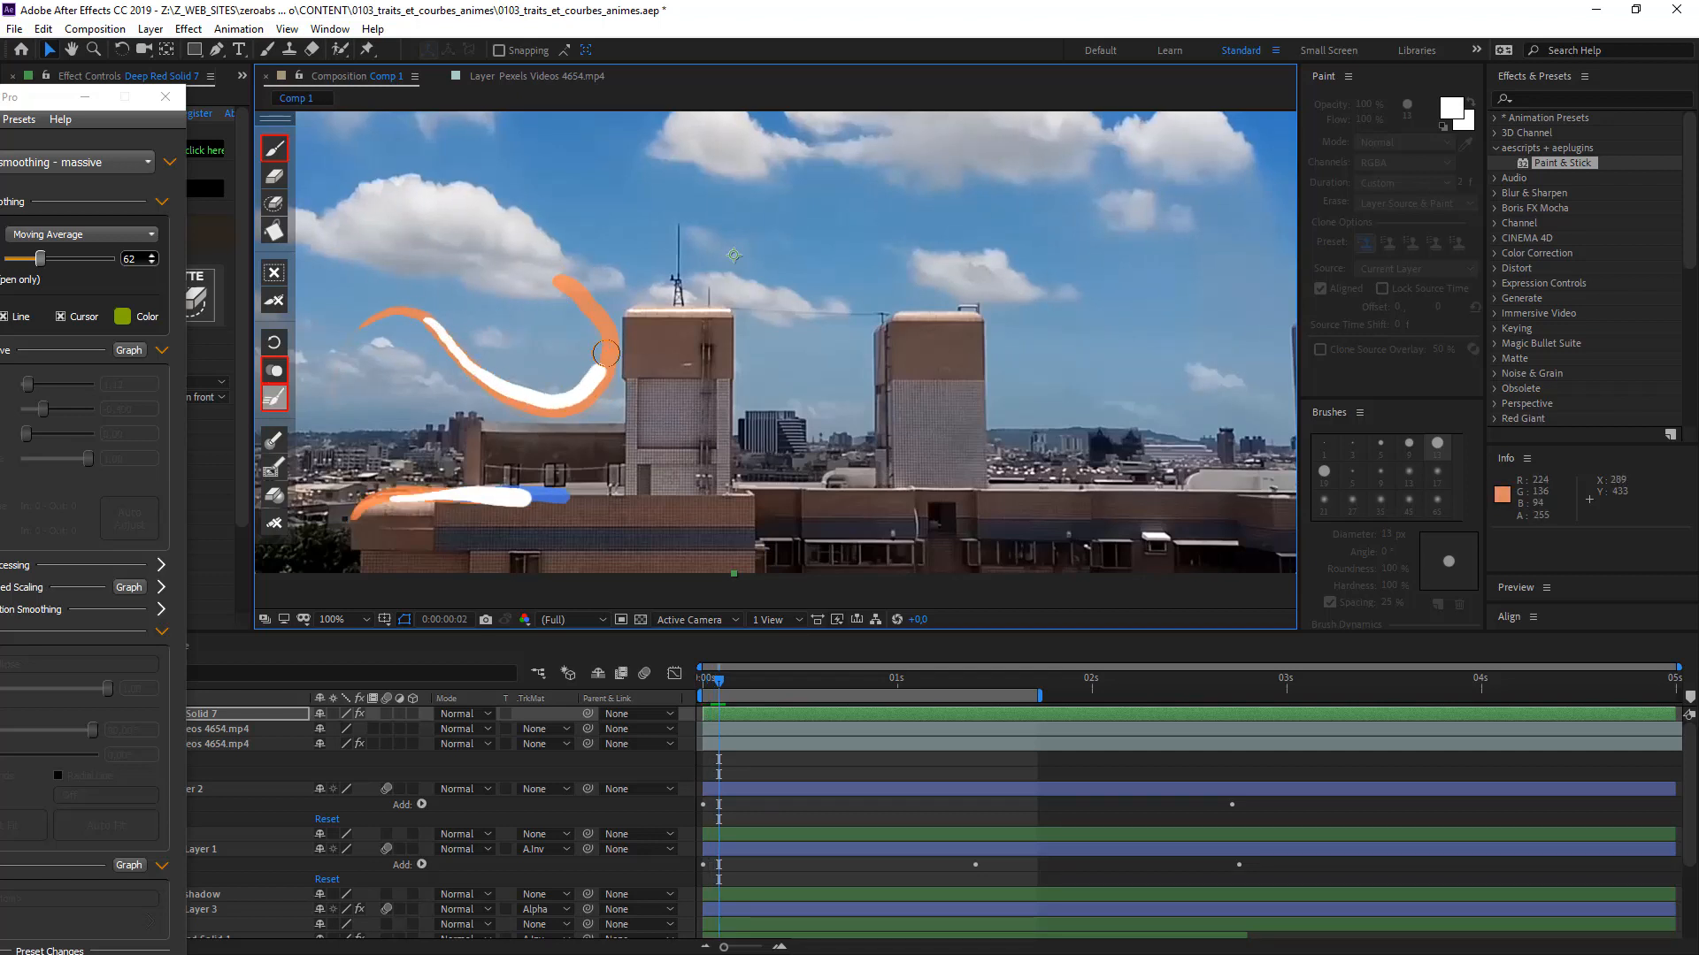
{"action": "mouse_move", "coordinate": [567, 279]}
{"action": "left_mouse_down"}
{"action": "mouse_move", "coordinate": [535, 227]}
{"action": "mouse_move", "coordinate": [454, 330]}
{"action": "mouse_move", "coordinate": [459, 350]}
{"action": "left_mouse_up"}
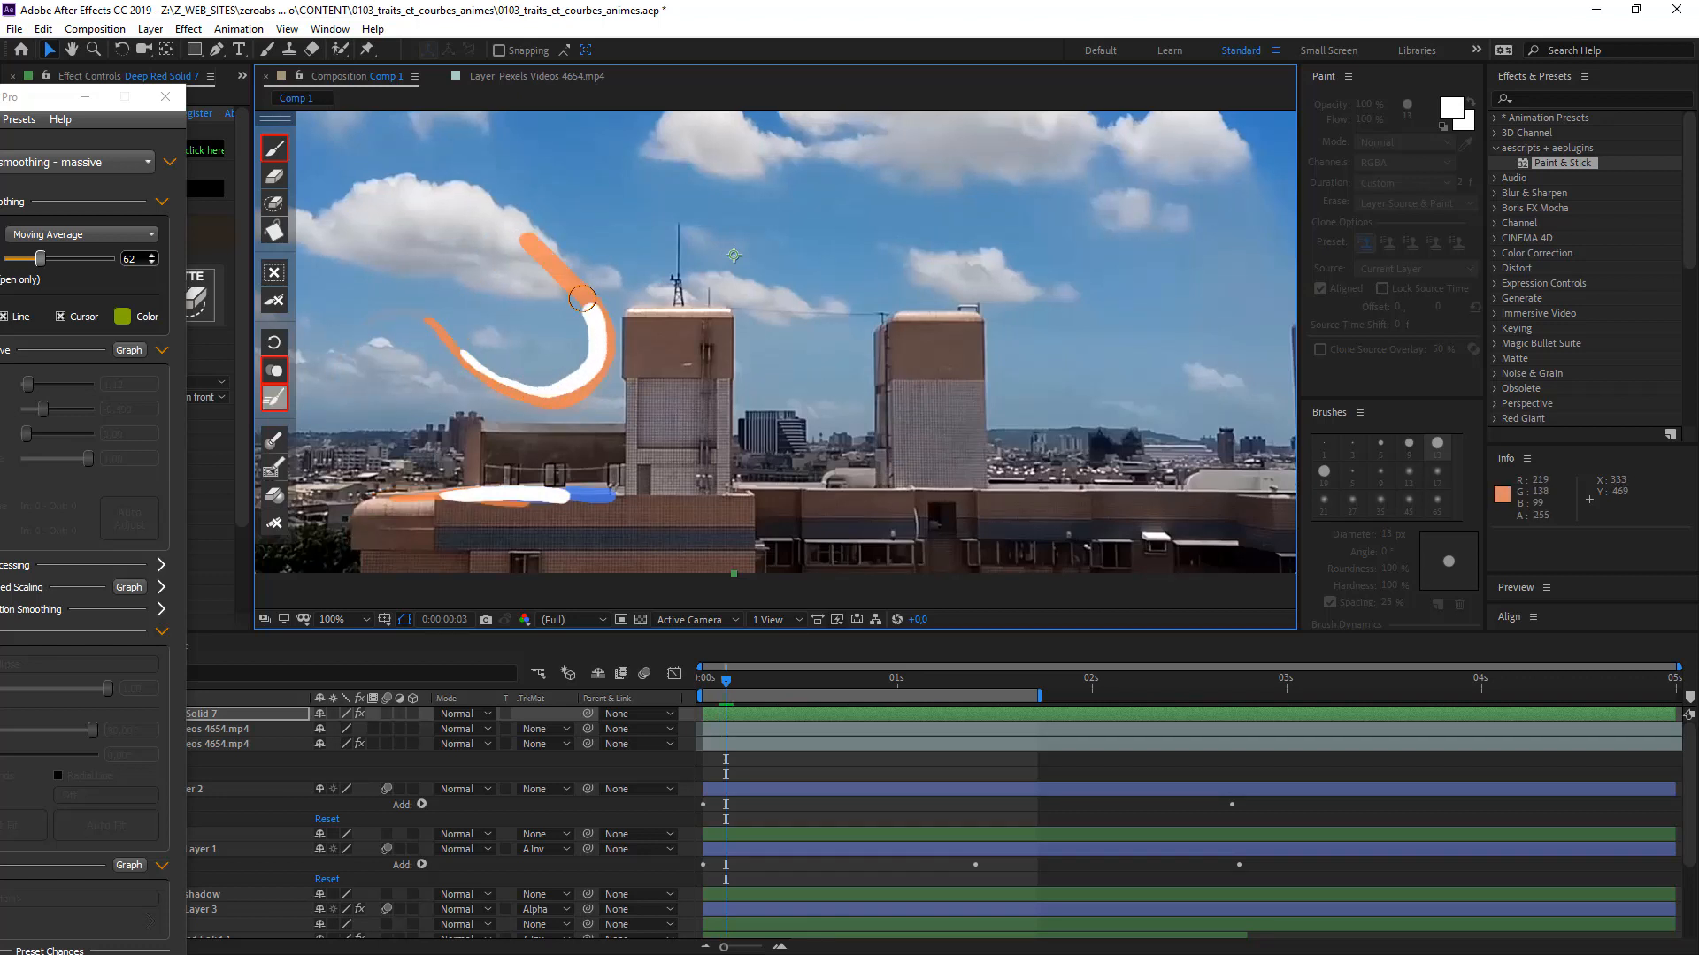
{"action": "mouse_move", "coordinate": [512, 219]}
{"action": "left_mouse_down"}
{"action": "mouse_move", "coordinate": [547, 191]}
{"action": "mouse_move", "coordinate": [613, 200]}
{"action": "left_mouse_up"}
- Continue the sky curve frame by frame from frame 4 to 7, arching it over toward the central tower's antenna
{"action": "key", "text": "Page_Down"}
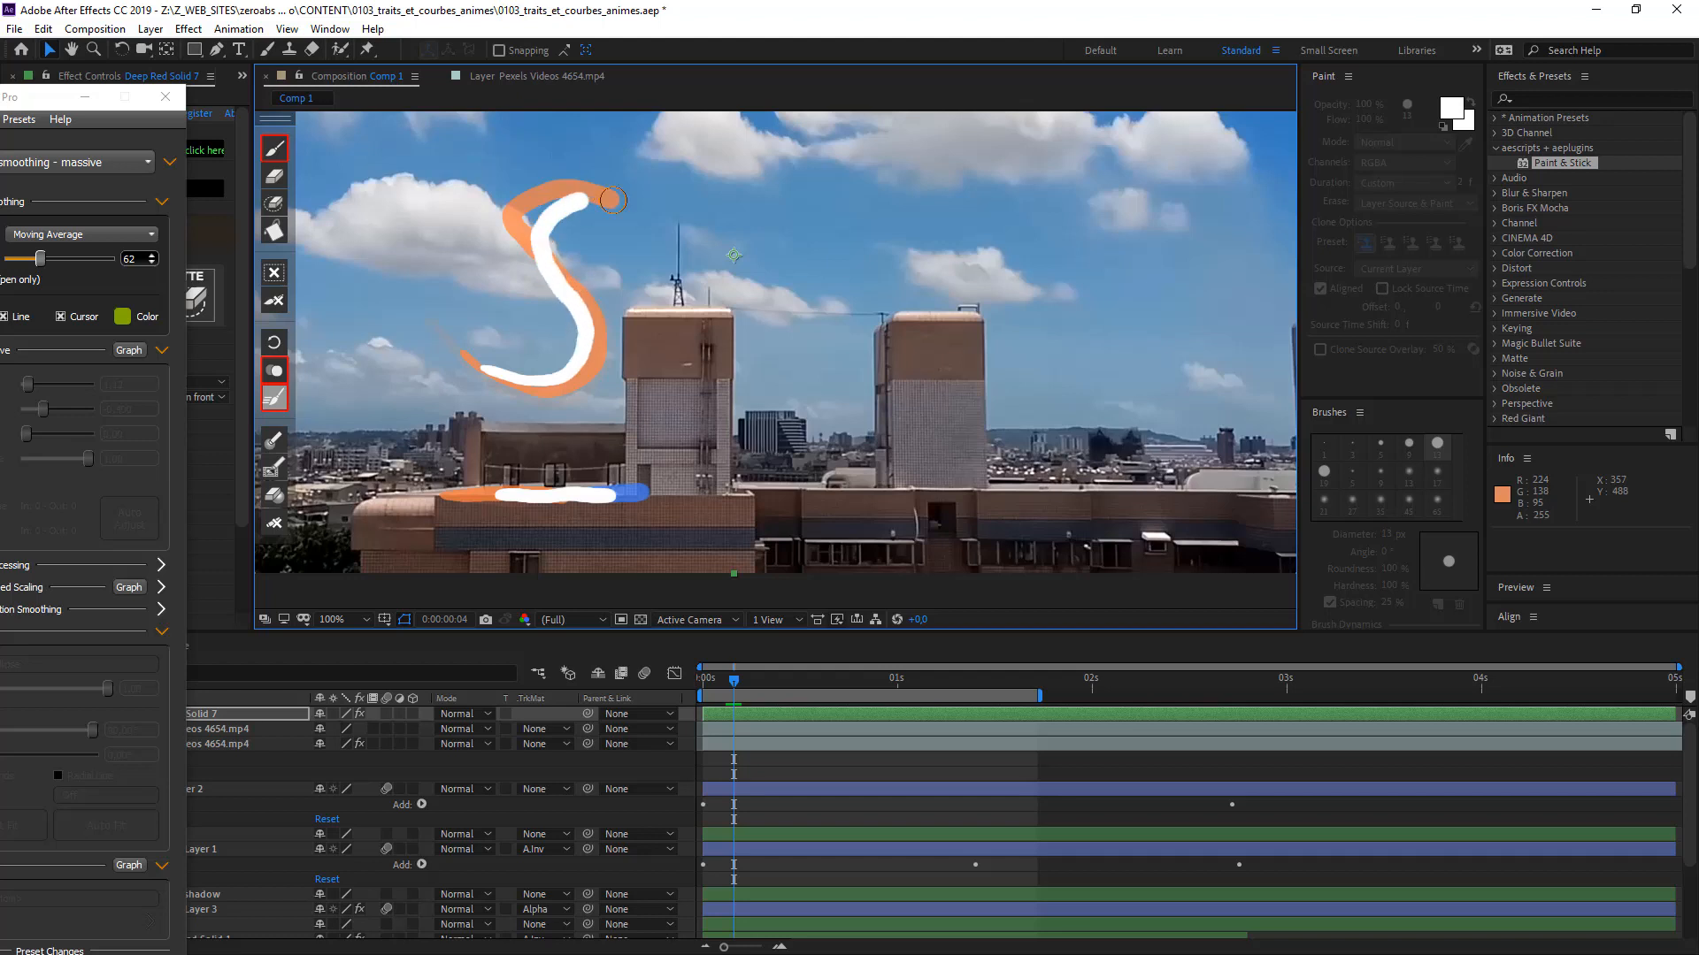
{"action": "key", "text": "Page_Down"}
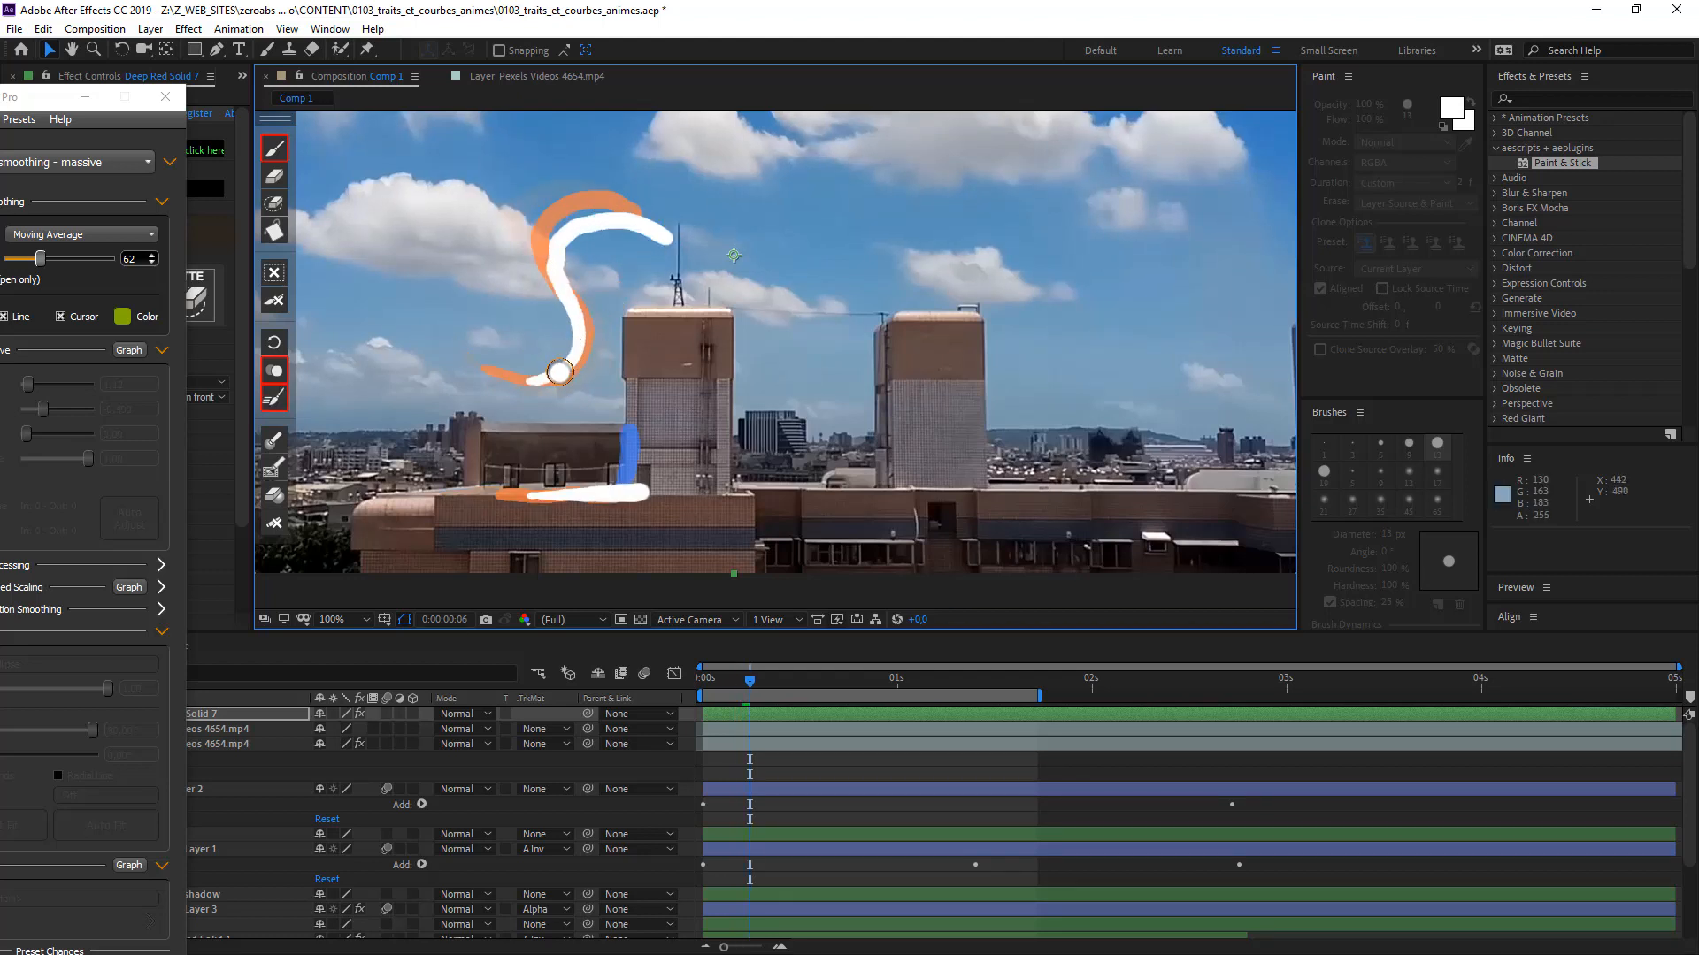
{"action": "key", "text": "Page_Down"}
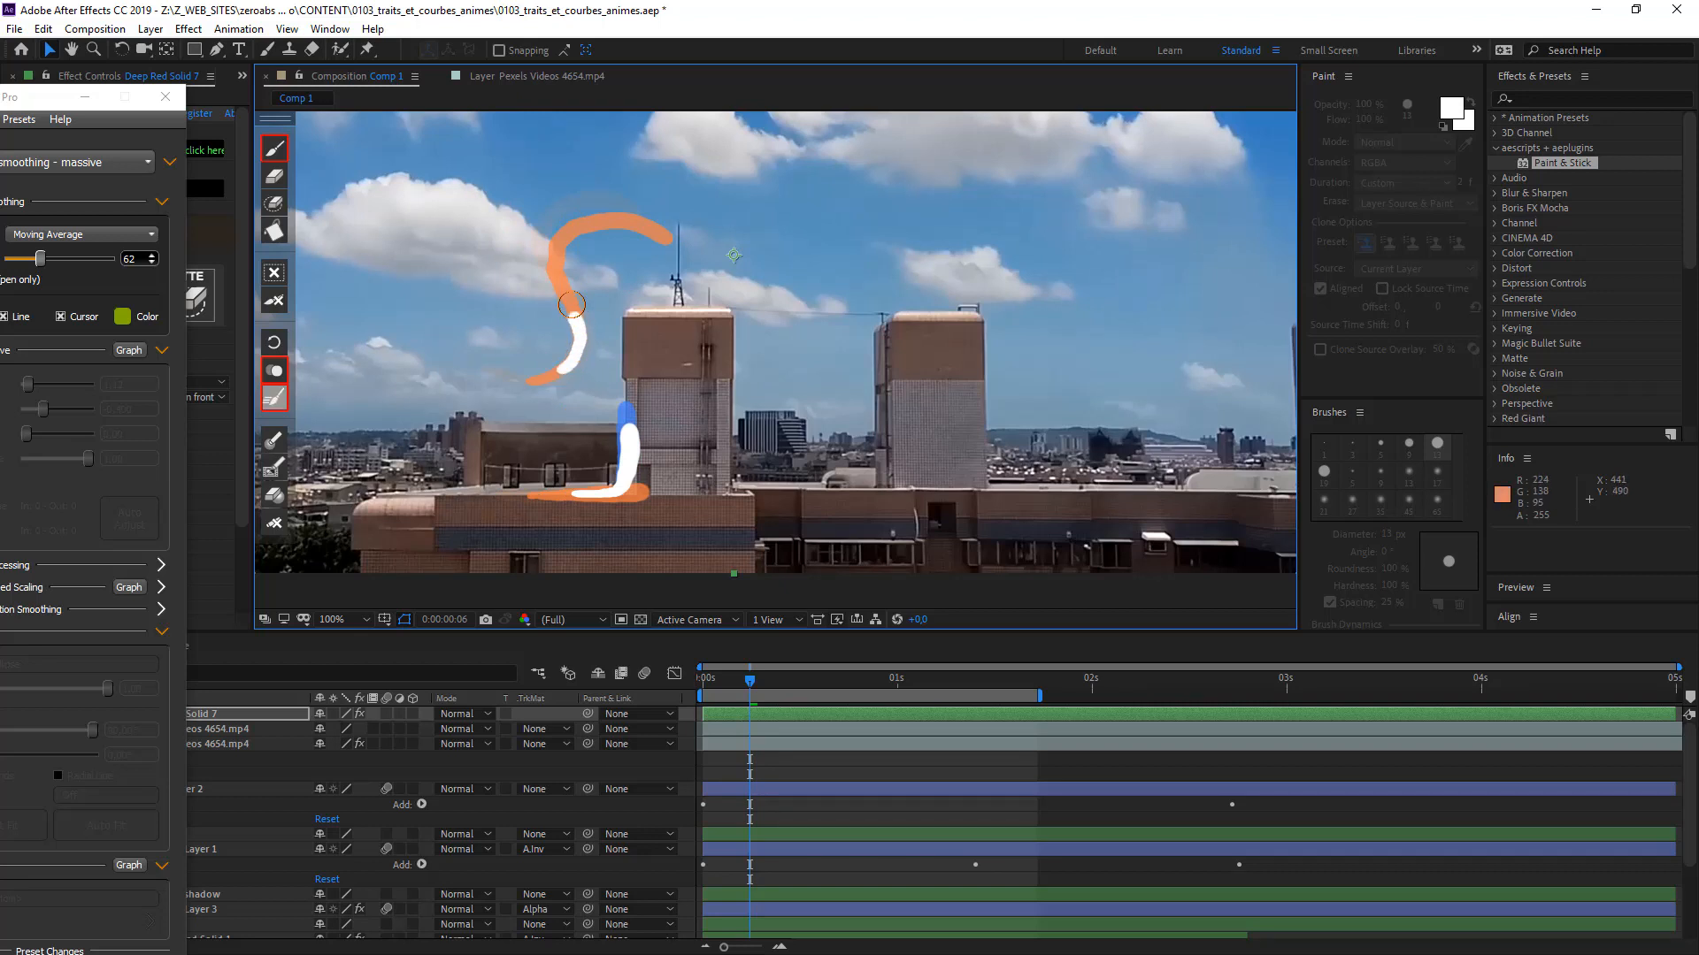
{"action": "mouse_move", "coordinate": [591, 235]}
{"action": "left_mouse_down"}
{"action": "mouse_move", "coordinate": [641, 230]}
{"action": "mouse_move", "coordinate": [684, 257]}
{"action": "left_mouse_up"}
{"action": "key", "text": "Page_Down"}
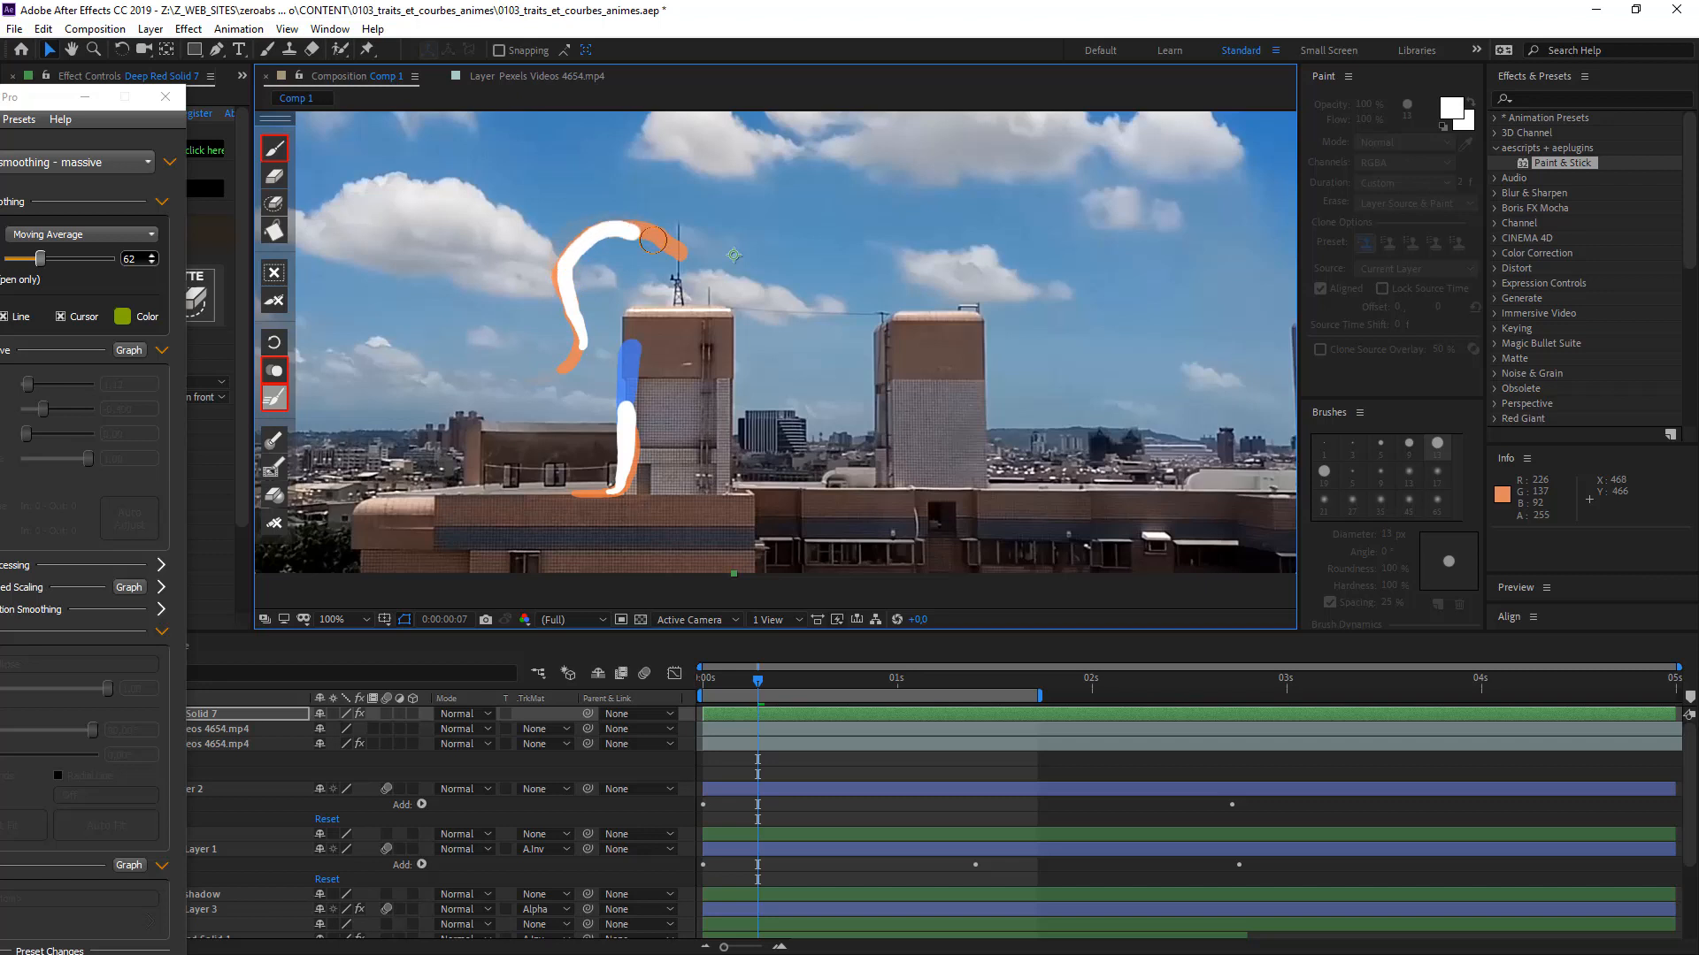
{"action": "mouse_move", "coordinate": [653, 239]}
{"action": "left_mouse_down"}
{"action": "mouse_move", "coordinate": [704, 256]}
{"action": "mouse_move", "coordinate": [746, 250]}
{"action": "left_mouse_up"}
- Continue the sky curve from frame 8 to 11, passing above the central tower and bending down on its right side
{"action": "key", "text": "Page_Down"}
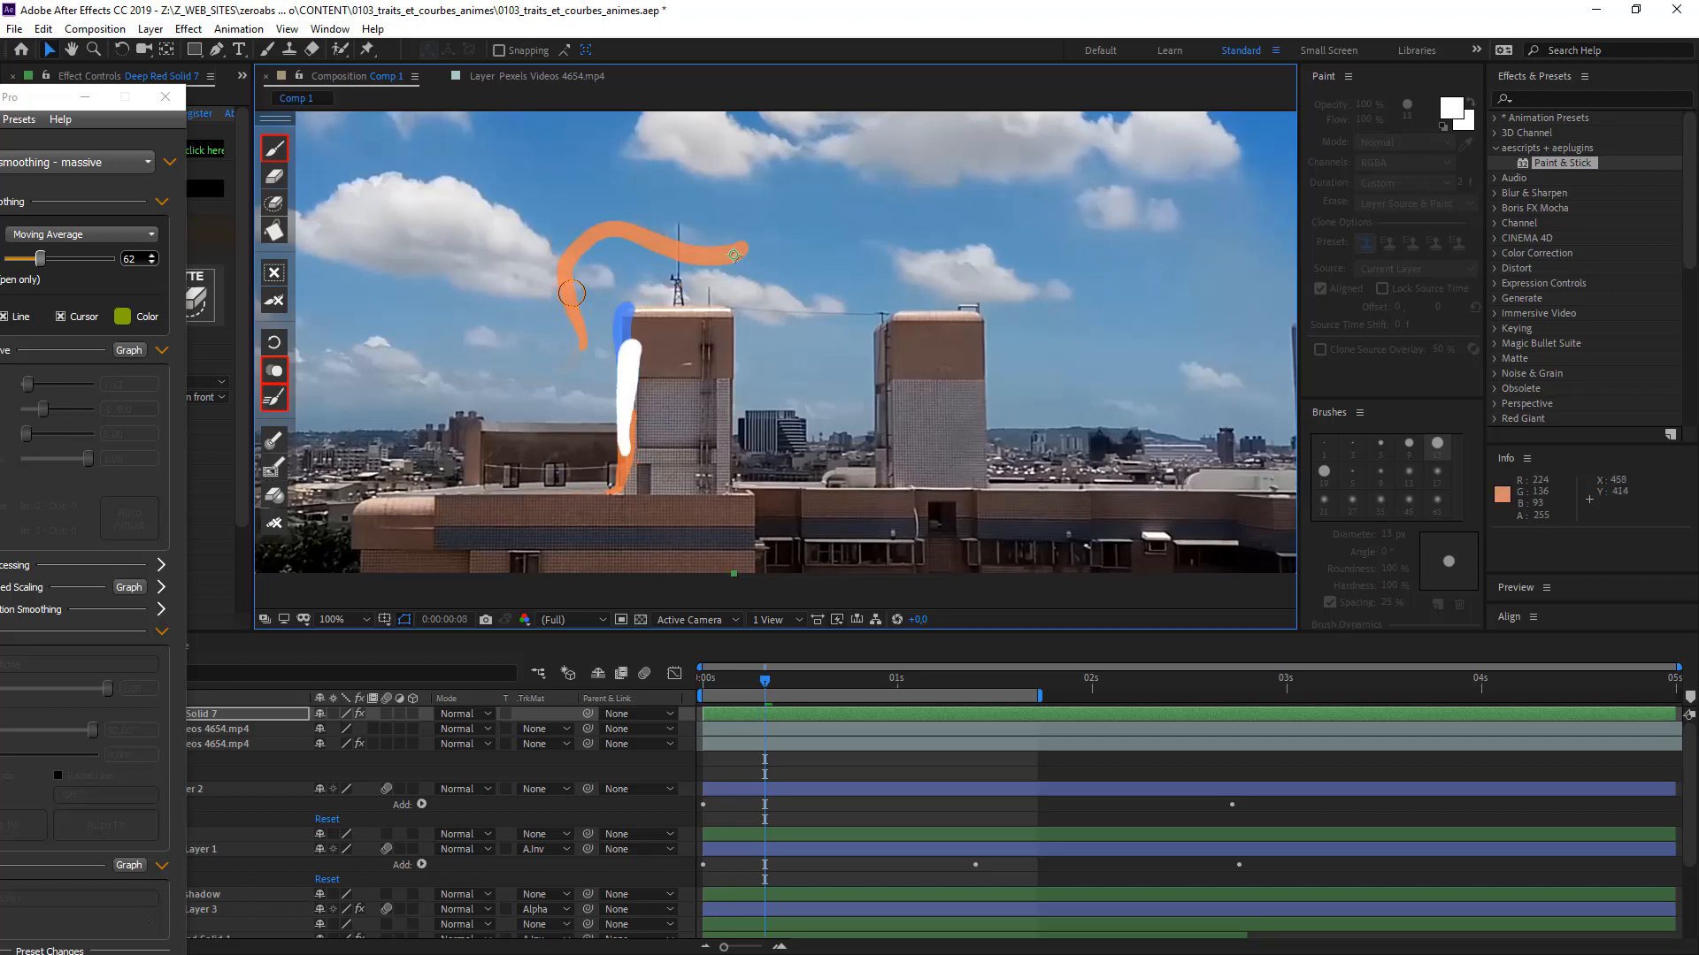
{"action": "left_click_drag", "start_coordinate": [678, 248], "coordinate": [762, 233]}
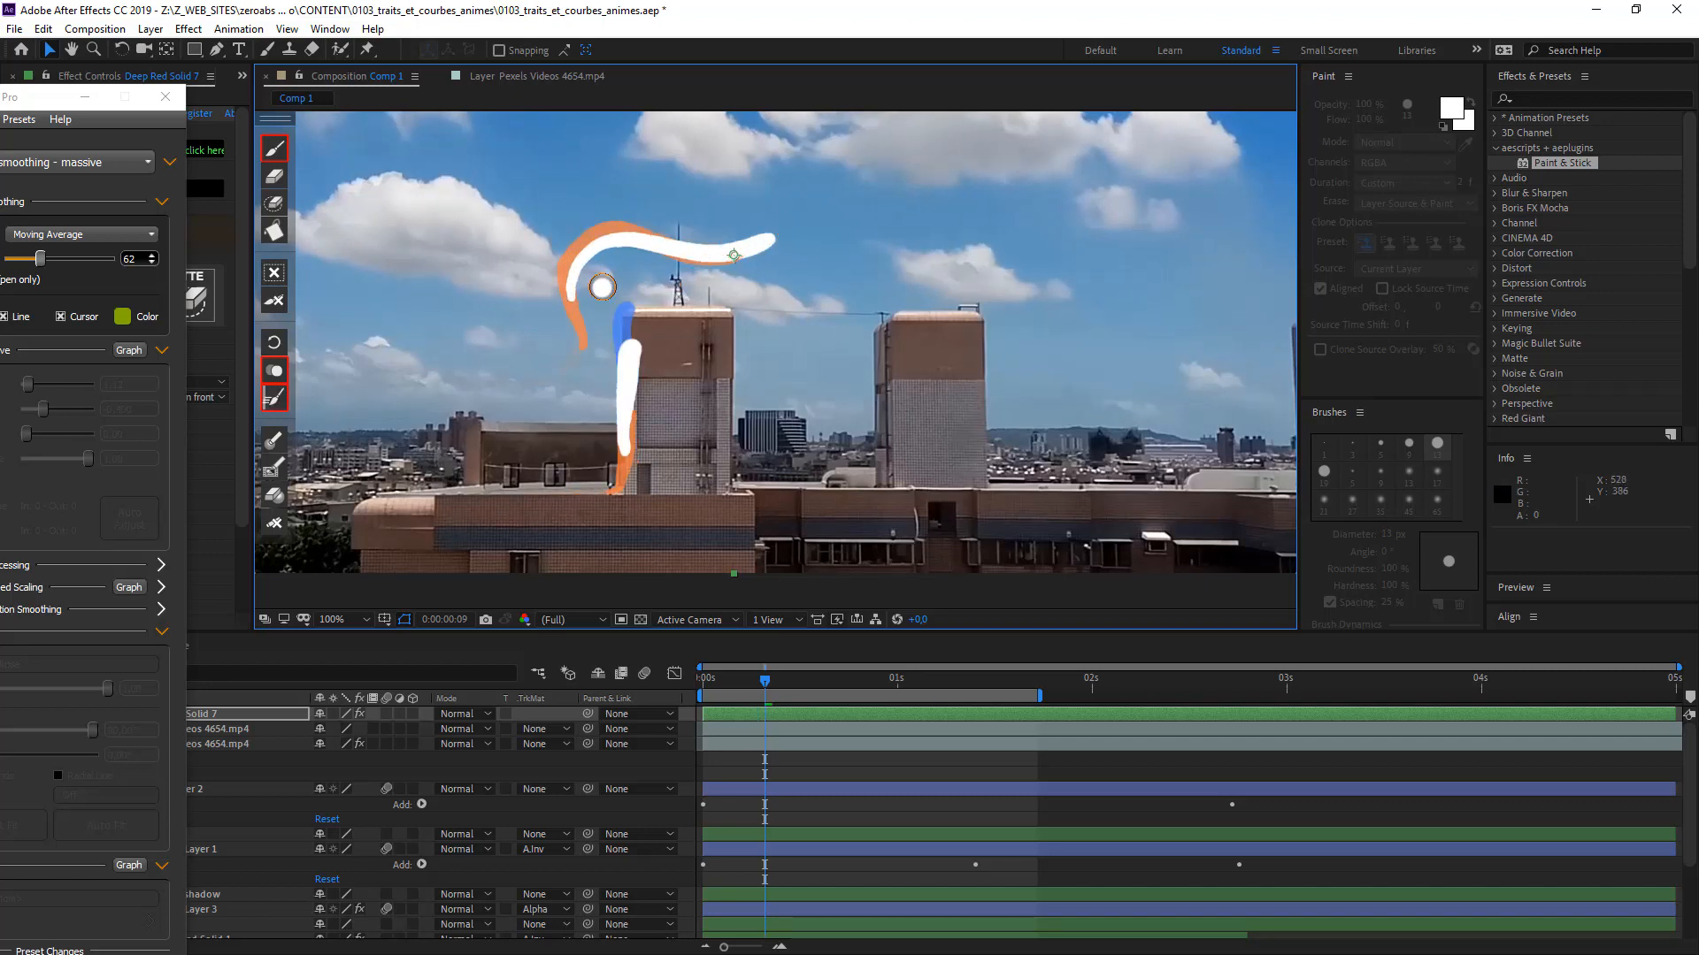
{"action": "key", "text": "Page_Down"}
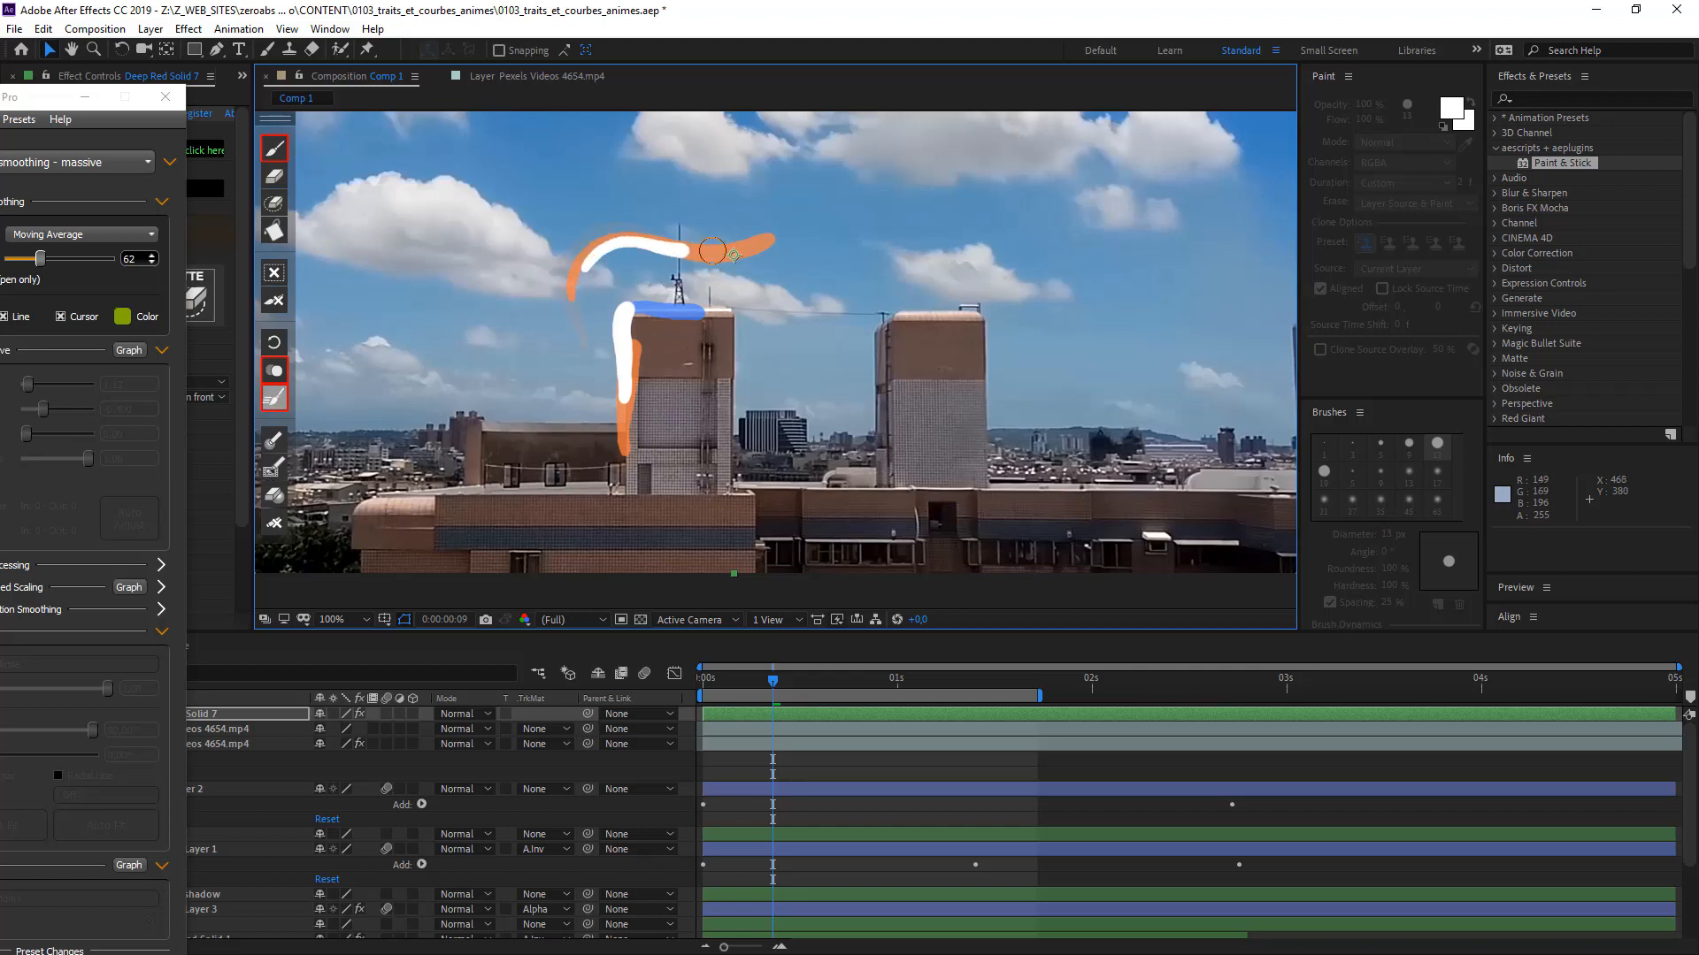
{"action": "left_click_drag", "start_coordinate": [713, 251], "coordinate": [810, 230]}
{"action": "key", "text": "Page_Down"}
{"action": "mouse_move", "coordinate": [617, 250]}
{"action": "left_mouse_down"}
{"action": "mouse_move", "coordinate": [851, 218]}
{"action": "mouse_move", "coordinate": [655, 239]}
{"action": "left_mouse_up"}
{"action": "key", "text": "Page_Down"}
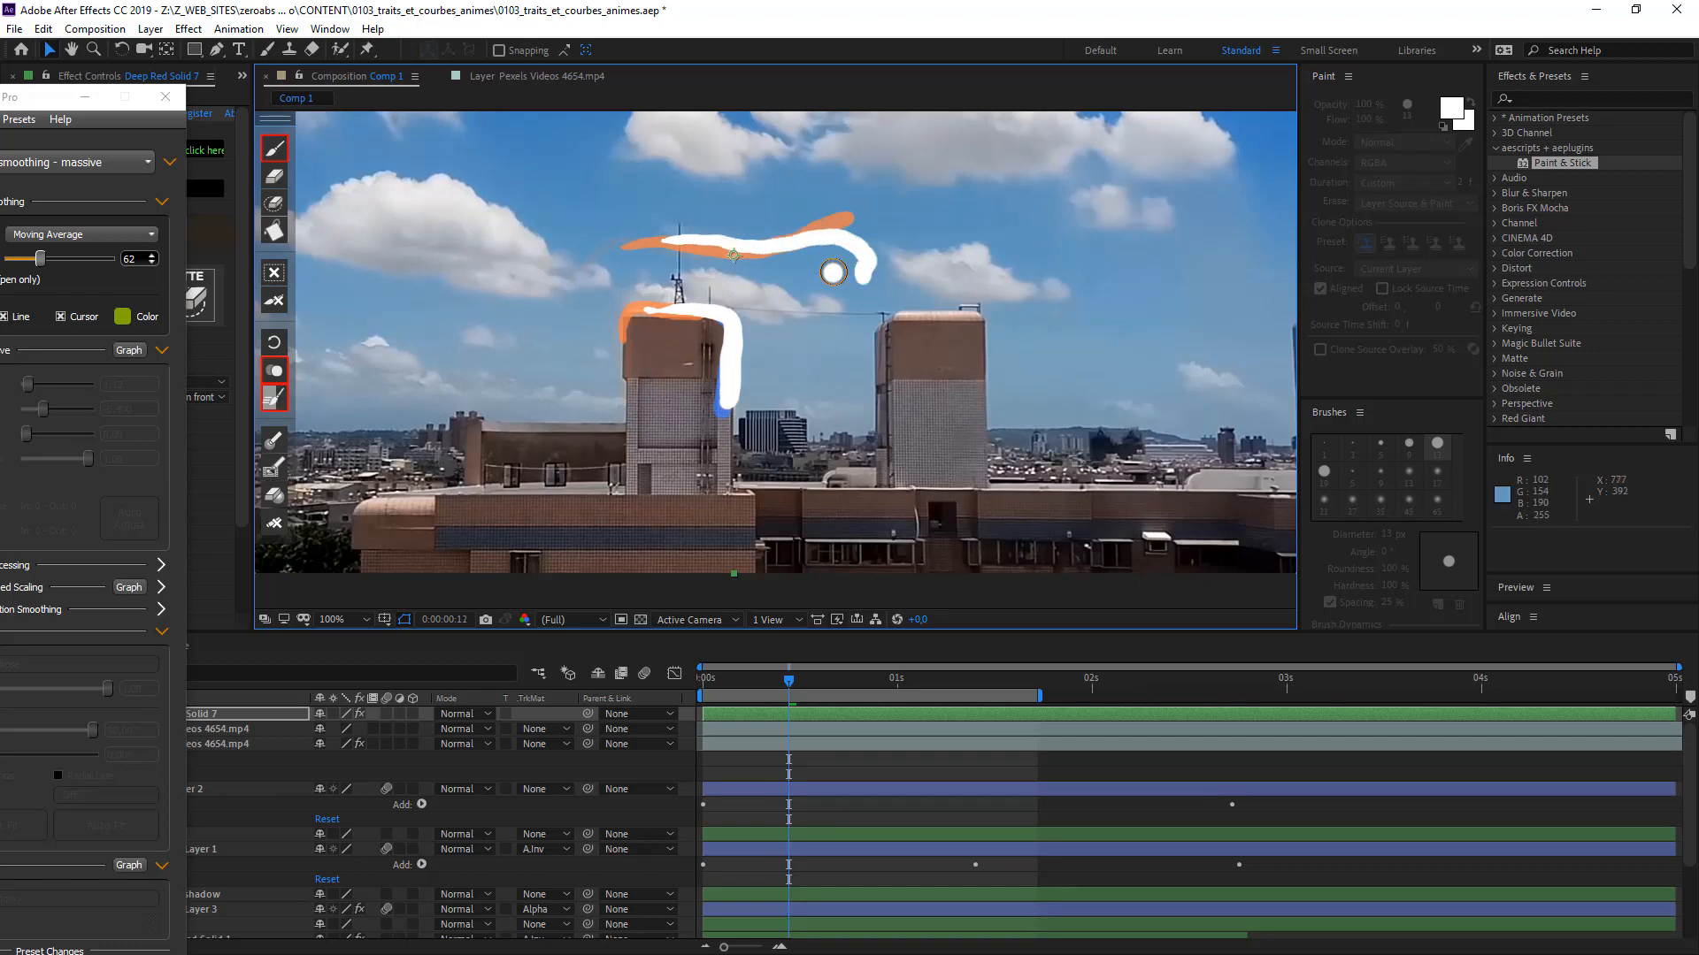
- Continue the sky curve from frame 12 to 14, curling it down into the gap between the two towers
{"action": "key", "text": "Page_Down"}
{"action": "mouse_move", "coordinate": [731, 251]}
{"action": "left_mouse_down"}
{"action": "mouse_move", "coordinate": [830, 246]}
{"action": "mouse_move", "coordinate": [857, 277]}
{"action": "mouse_move", "coordinate": [808, 345]}
{"action": "left_mouse_up"}
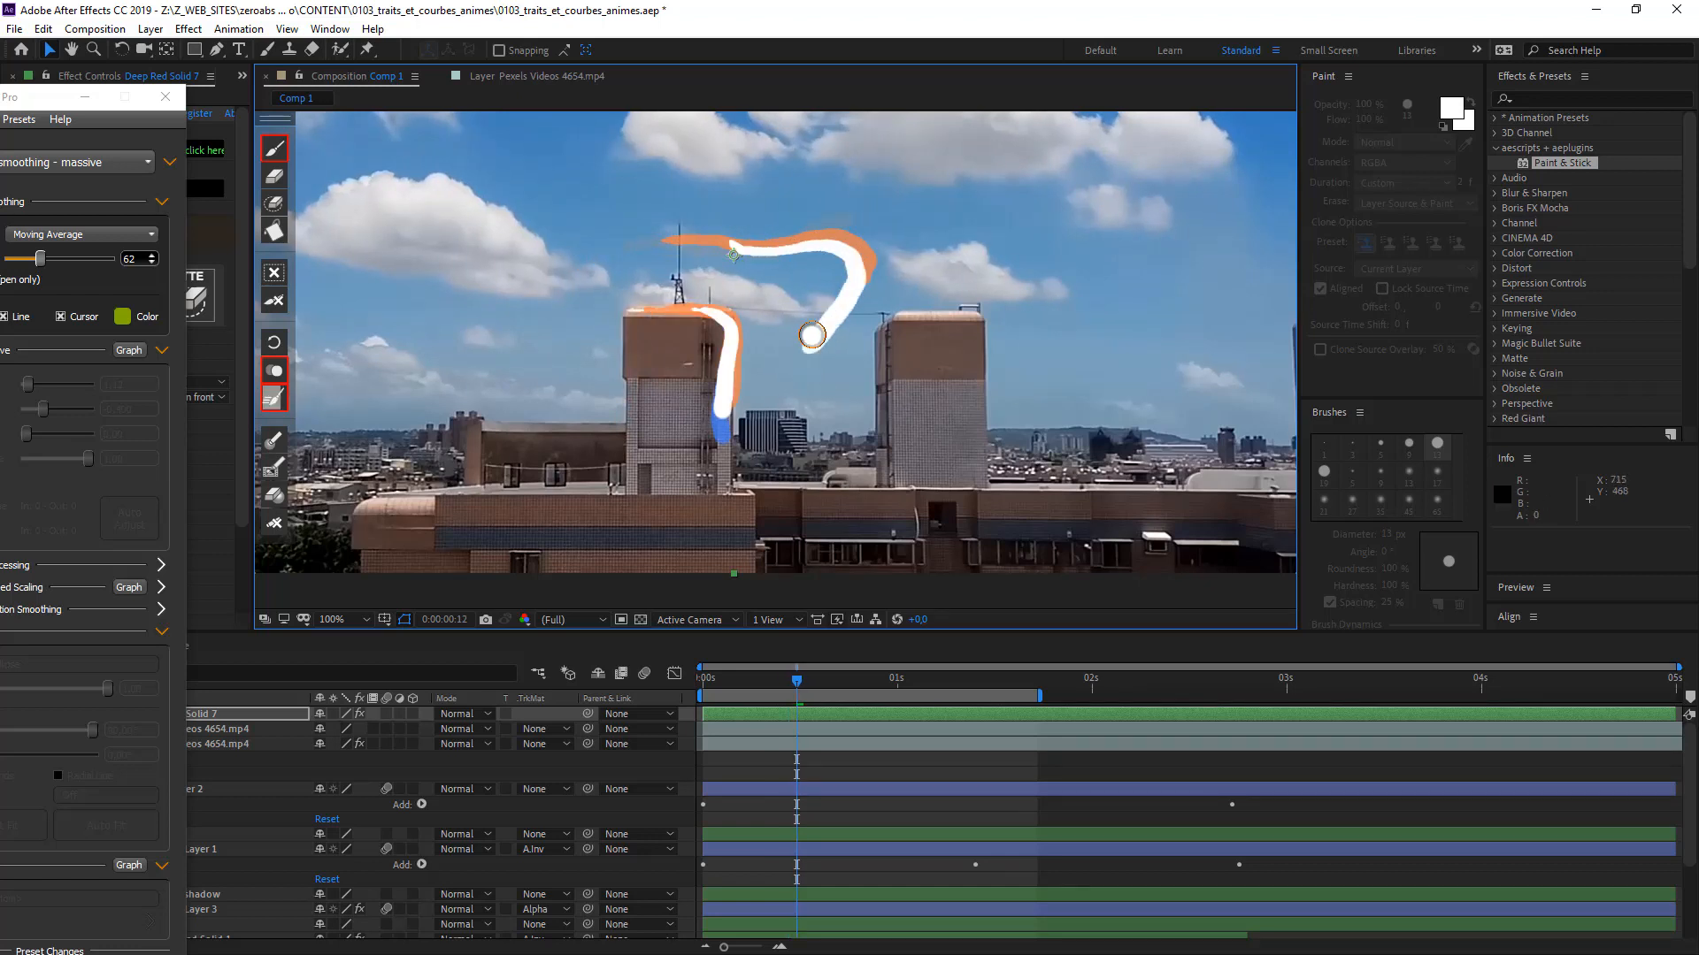
{"action": "key", "text": "Page_Down"}
{"action": "left_click_drag", "start_coordinate": [776, 259], "coordinate": [777, 259]}
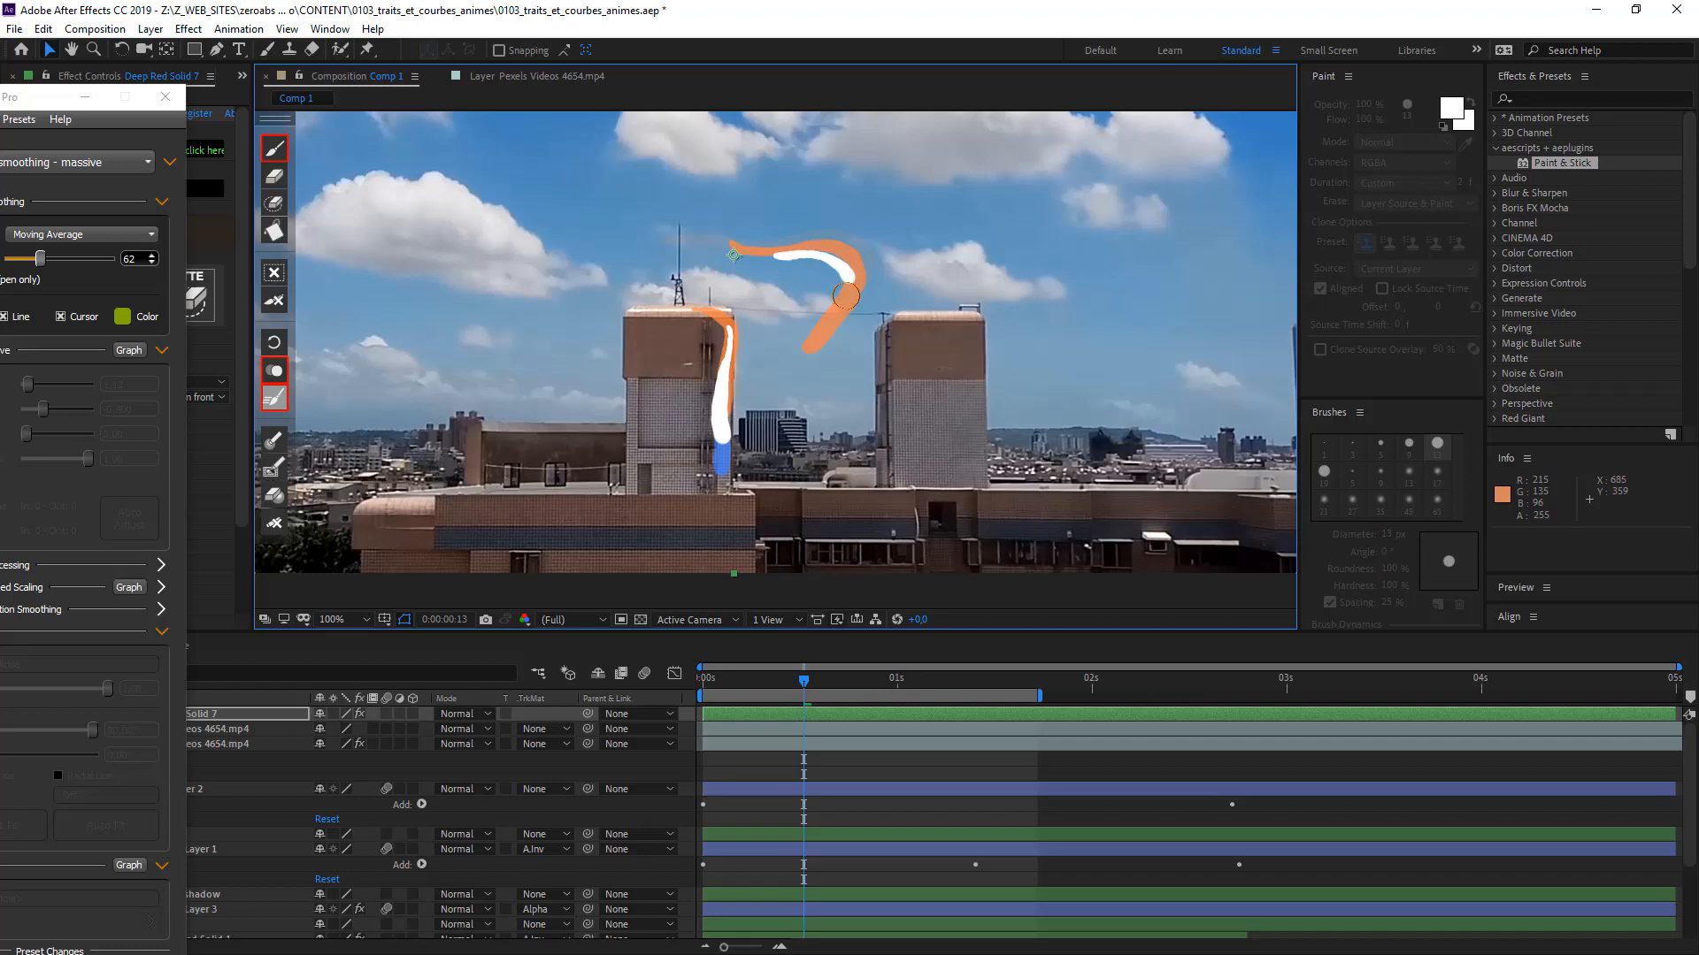
{"action": "left_click_drag", "start_coordinate": [794, 372], "coordinate": [789, 378]}
{"action": "key", "text": "Page_Down"}
{"action": "left_click_drag", "start_coordinate": [822, 259], "coordinate": [824, 259]}
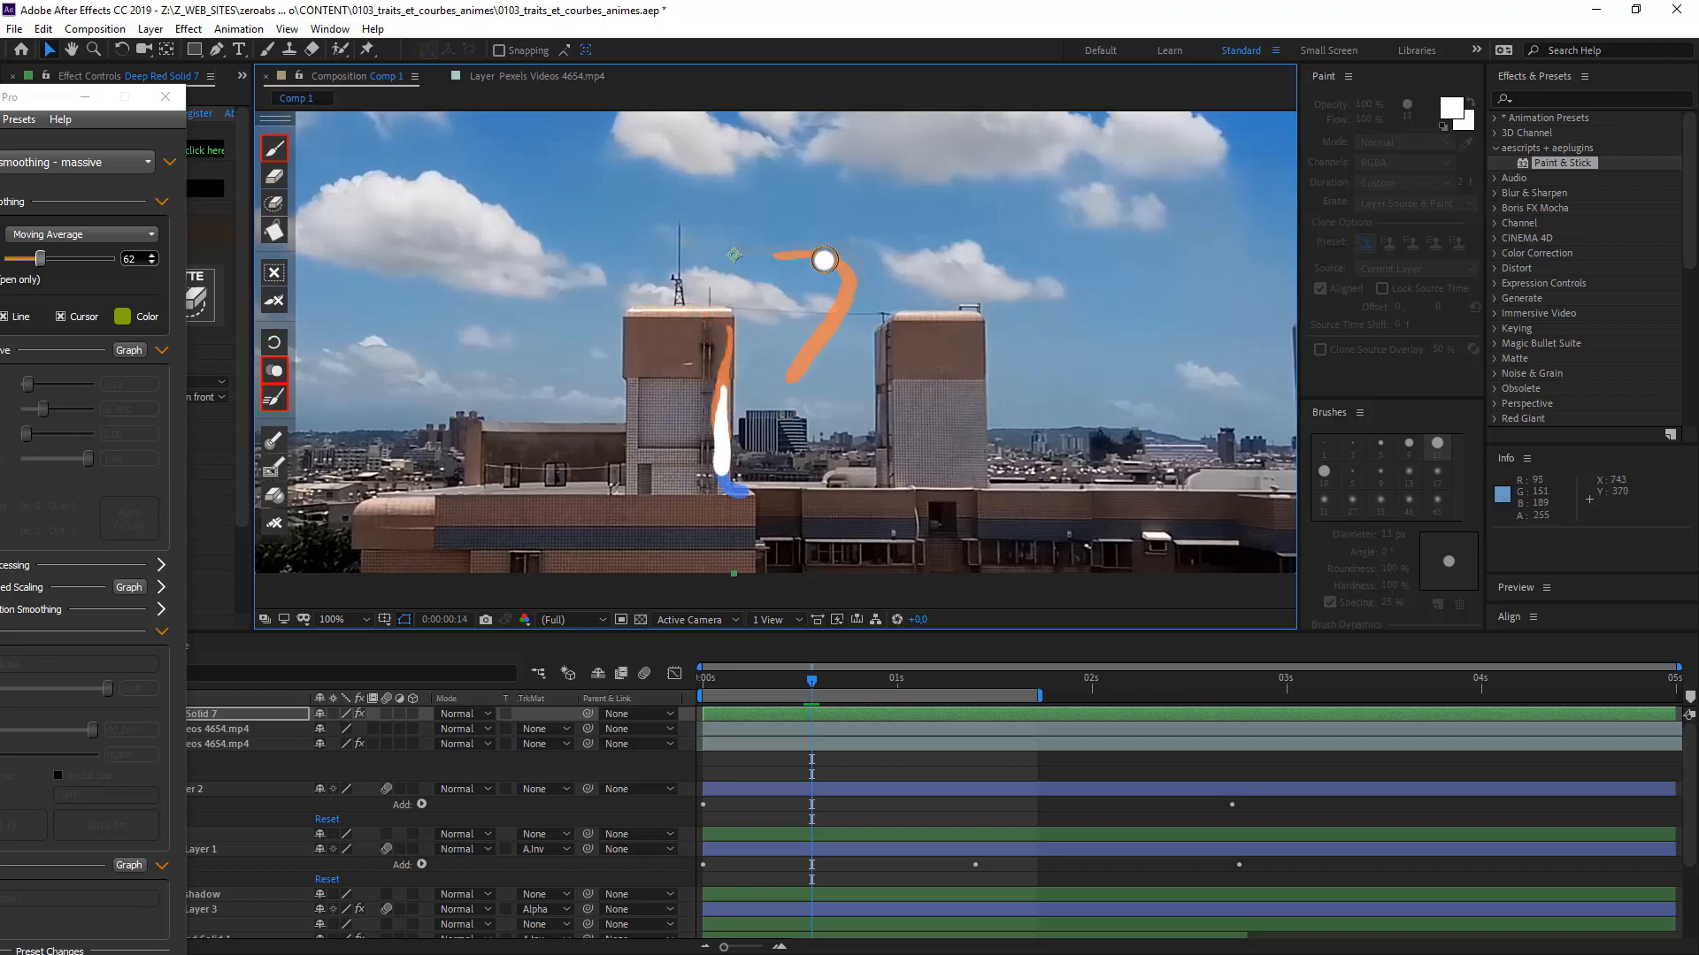
{"action": "left_click_drag", "start_coordinate": [835, 411], "coordinate": [834, 416]}
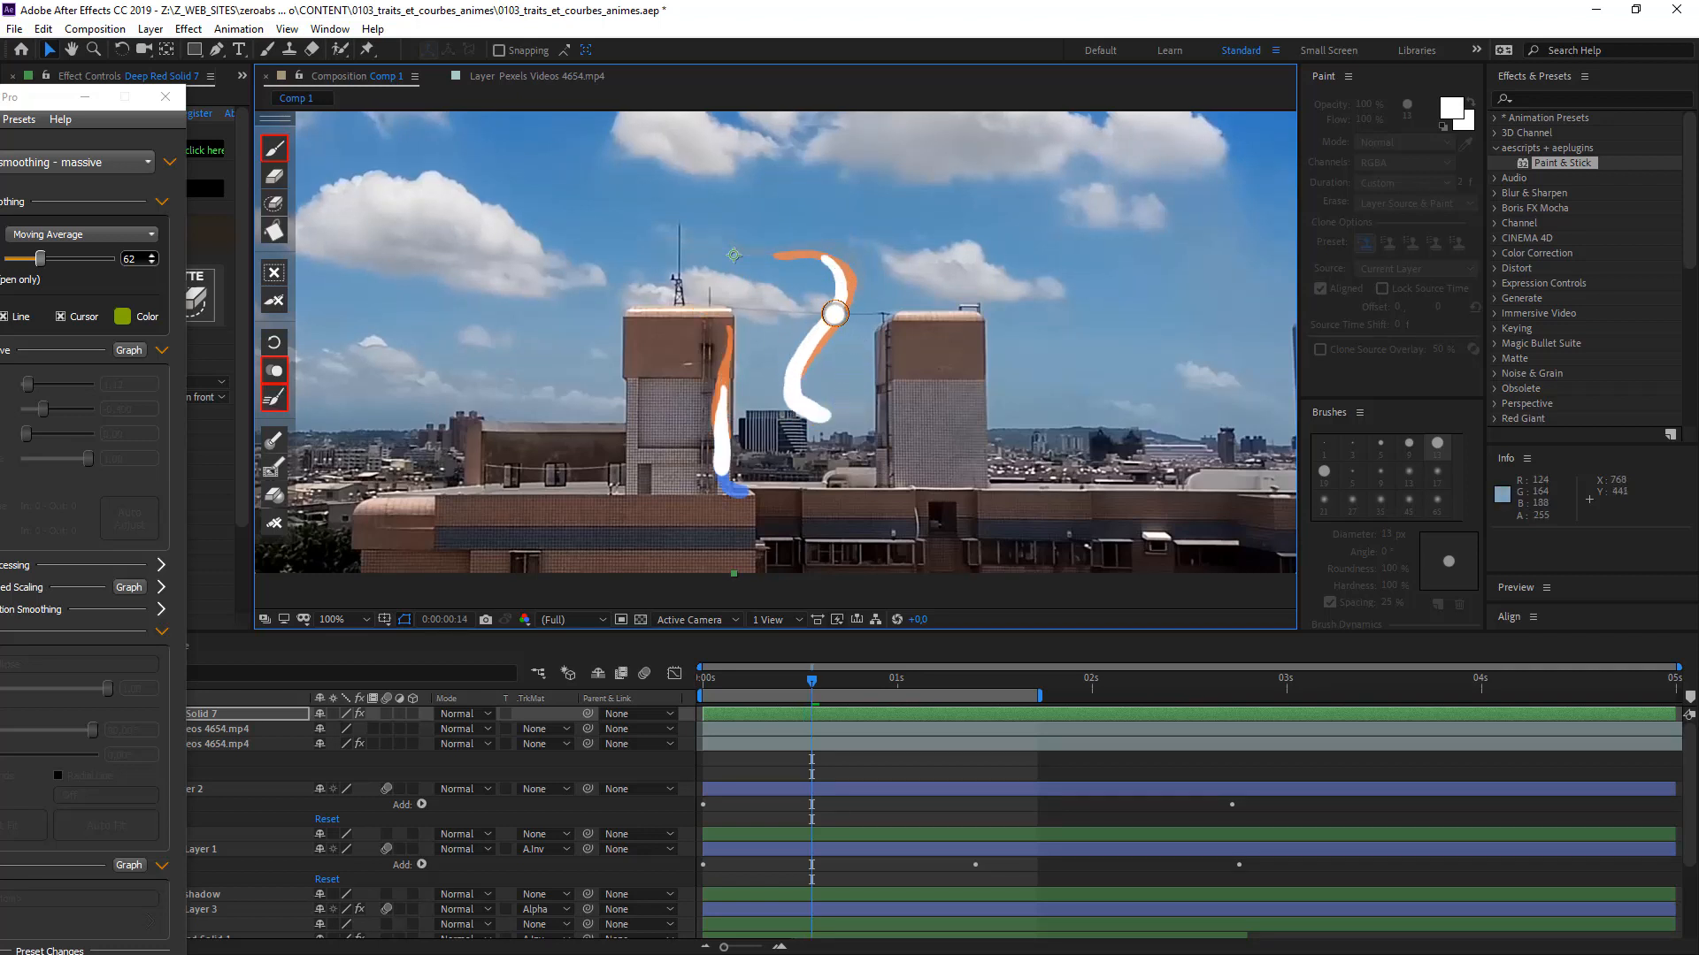
- Continue the free curve from frame 15 to 17, sweeping from the gap between the towers across the second tower and upward
{"action": "key", "text": "Page_Down"}
{"action": "left_click_drag", "start_coordinate": [839, 312], "coordinate": [839, 312]}
{"action": "left_click_drag", "start_coordinate": [807, 413], "coordinate": [852, 420]}
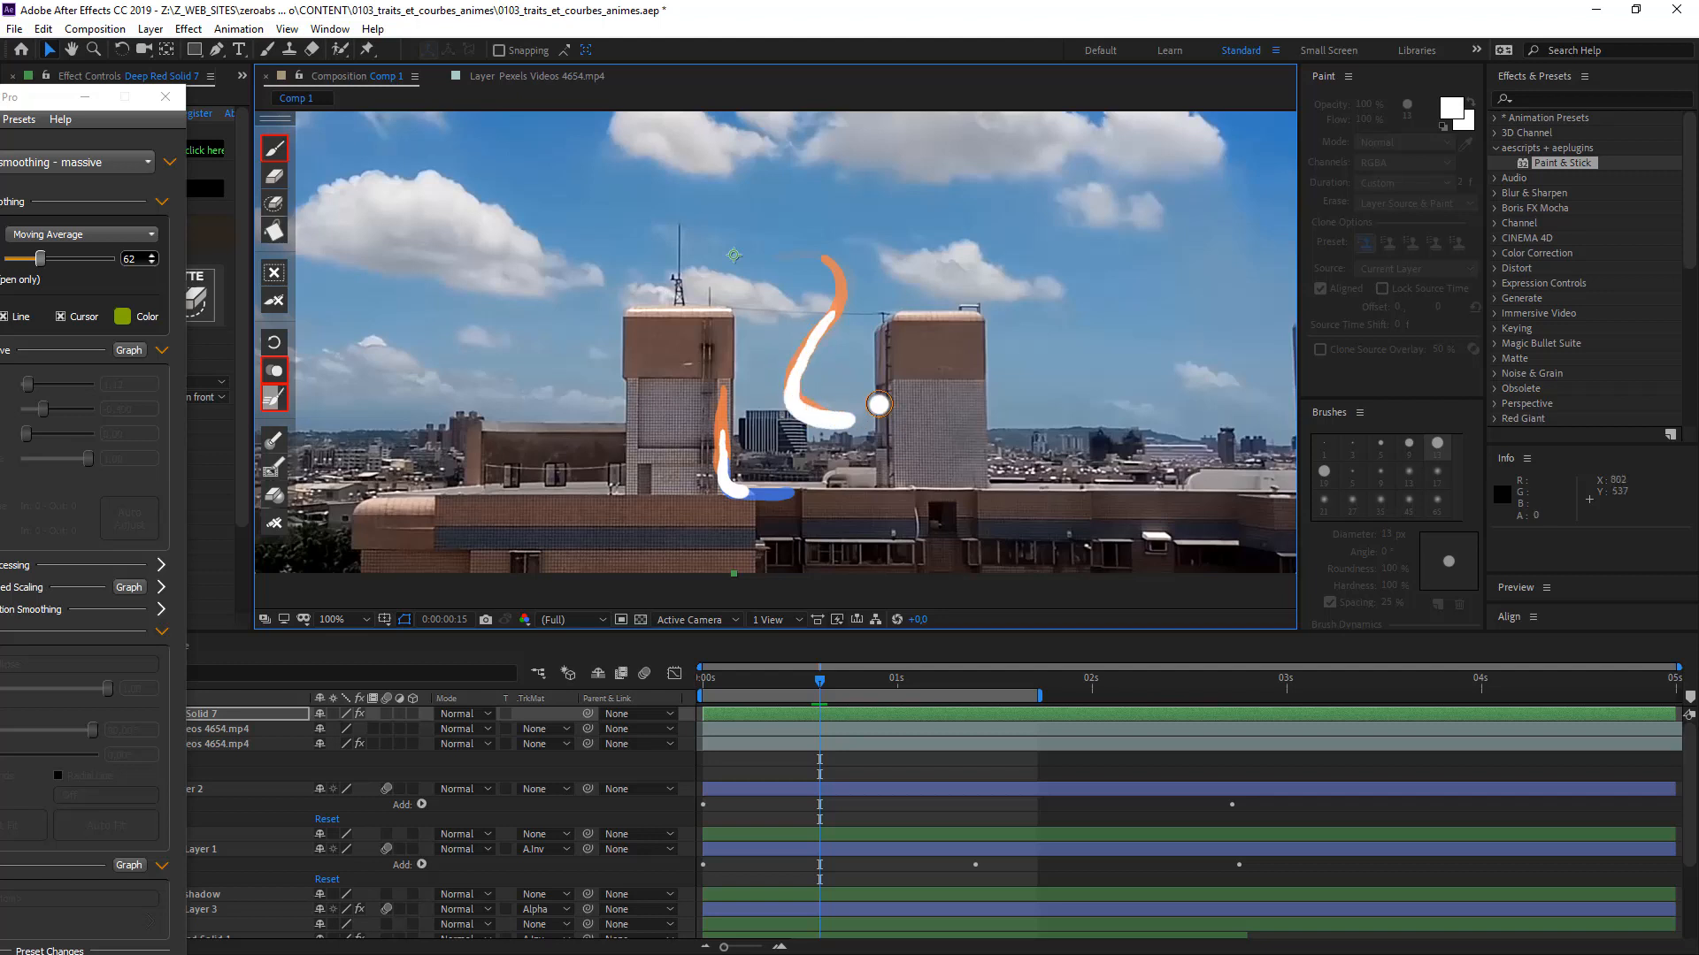
{"action": "key", "text": "Page_Down"}
{"action": "left_click_drag", "start_coordinate": [810, 365], "coordinate": [810, 364]}
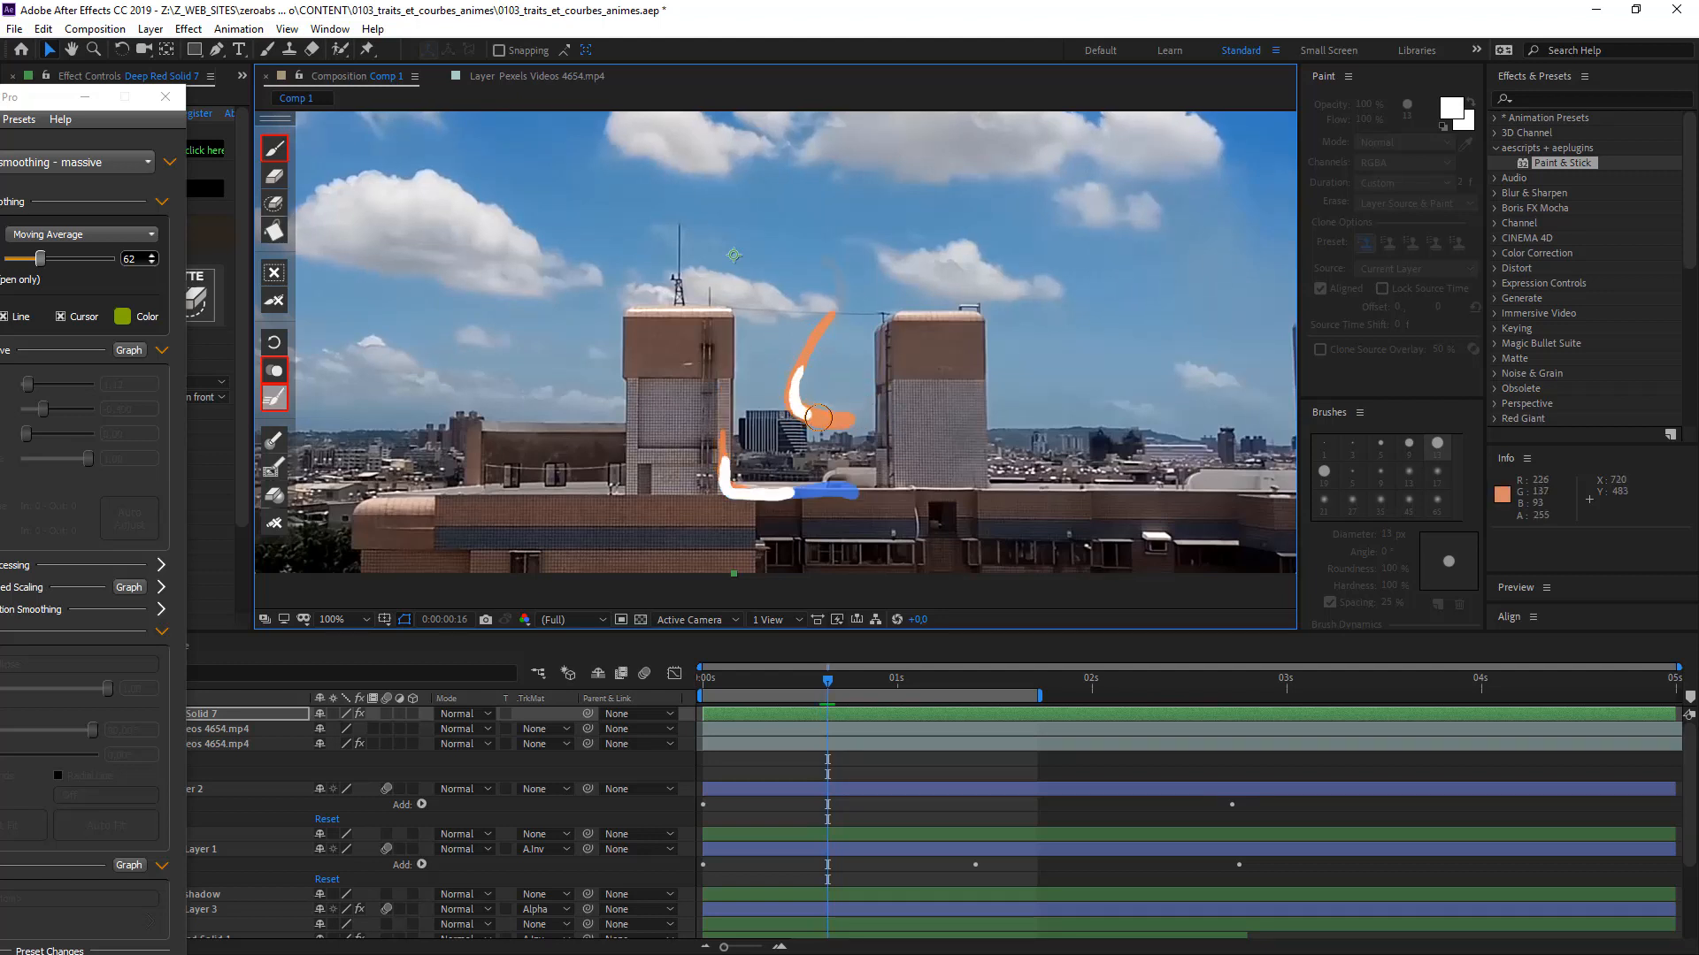
{"action": "left_click_drag", "start_coordinate": [894, 421], "coordinate": [954, 392]}
{"action": "key", "text": "Page_Down"}
{"action": "left_click_drag", "start_coordinate": [803, 405], "coordinate": [803, 404]}
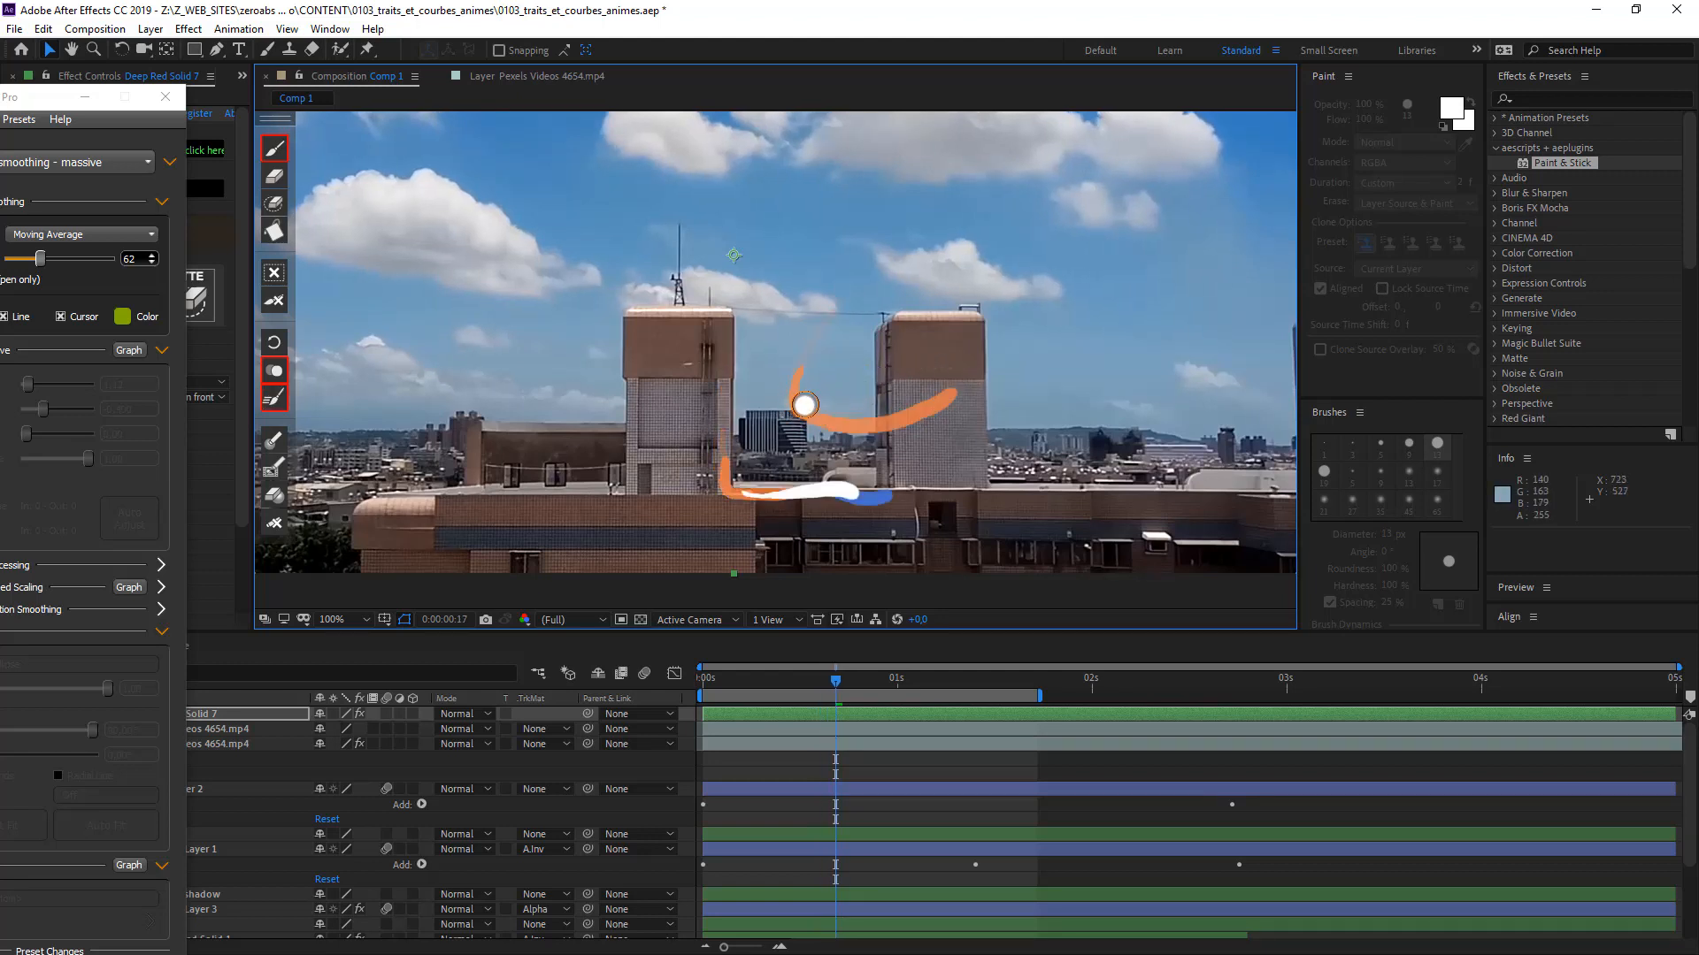
{"action": "left_click_drag", "start_coordinate": [987, 375], "coordinate": [1020, 333]}
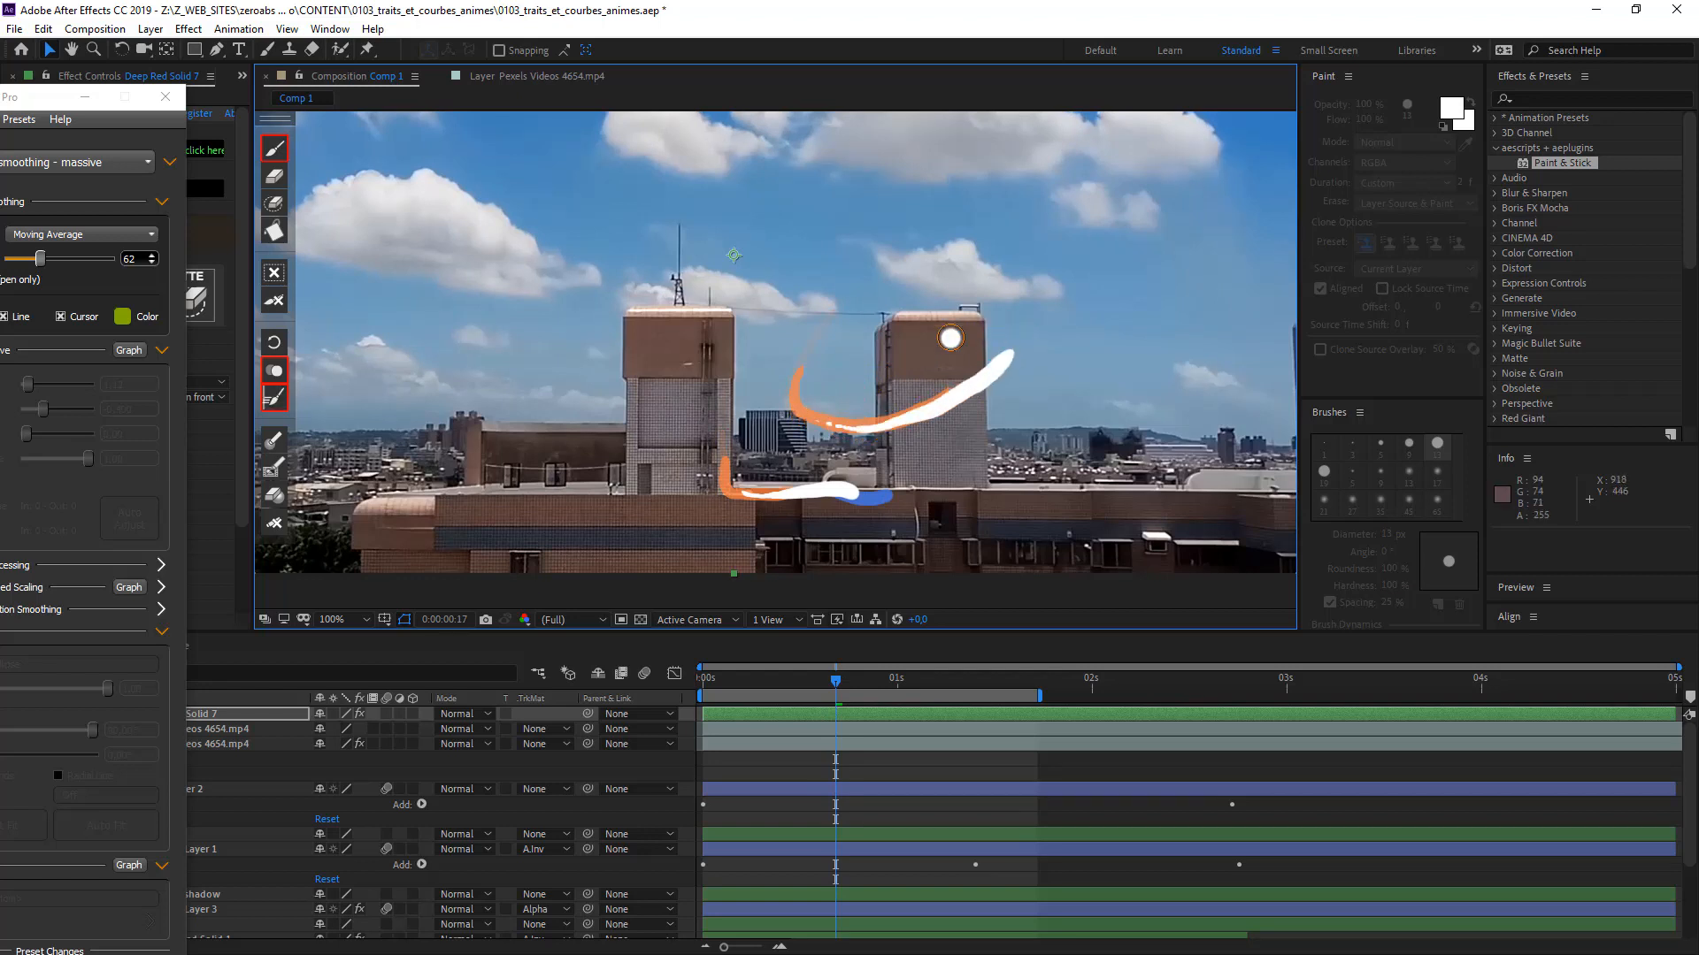
- Continue the free curve from frame 18 to 20, looping it around the right side and over the top of the second tower
{"action": "key", "text": "Page_Down"}
{"action": "left_click_drag", "start_coordinate": [888, 429], "coordinate": [888, 428]}
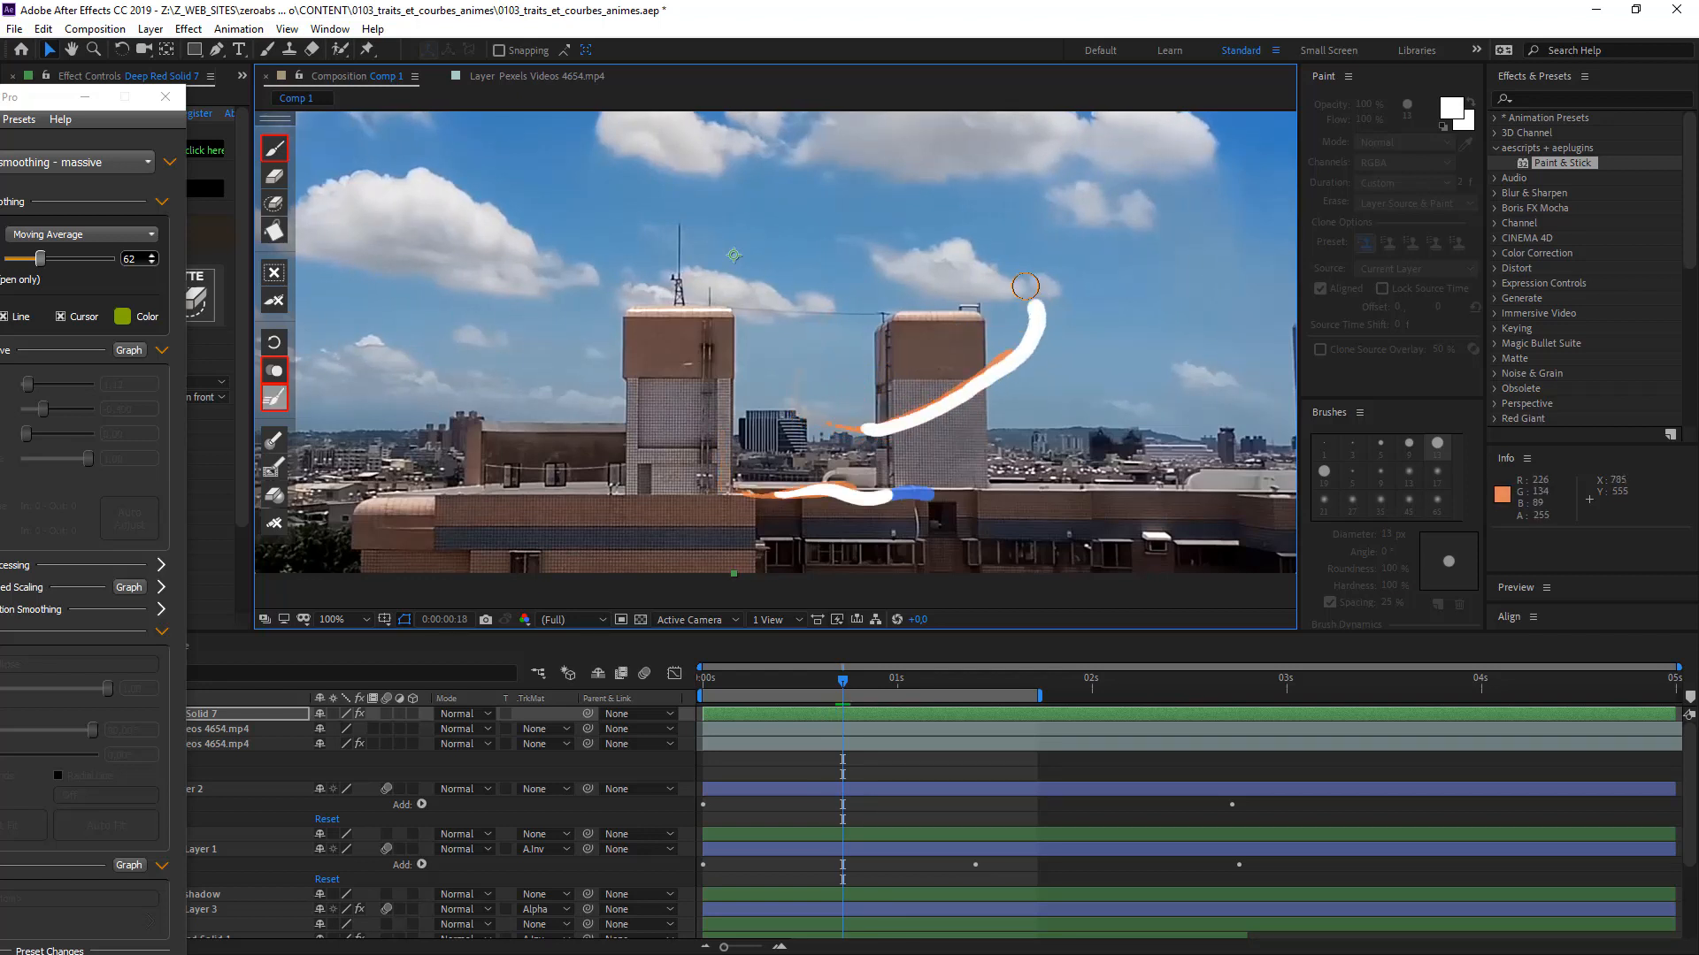
{"action": "left_click_drag", "start_coordinate": [1025, 286], "coordinate": [1018, 282]}
{"action": "key", "text": "Page_Down"}
{"action": "left_click_drag", "start_coordinate": [947, 398], "coordinate": [946, 398]}
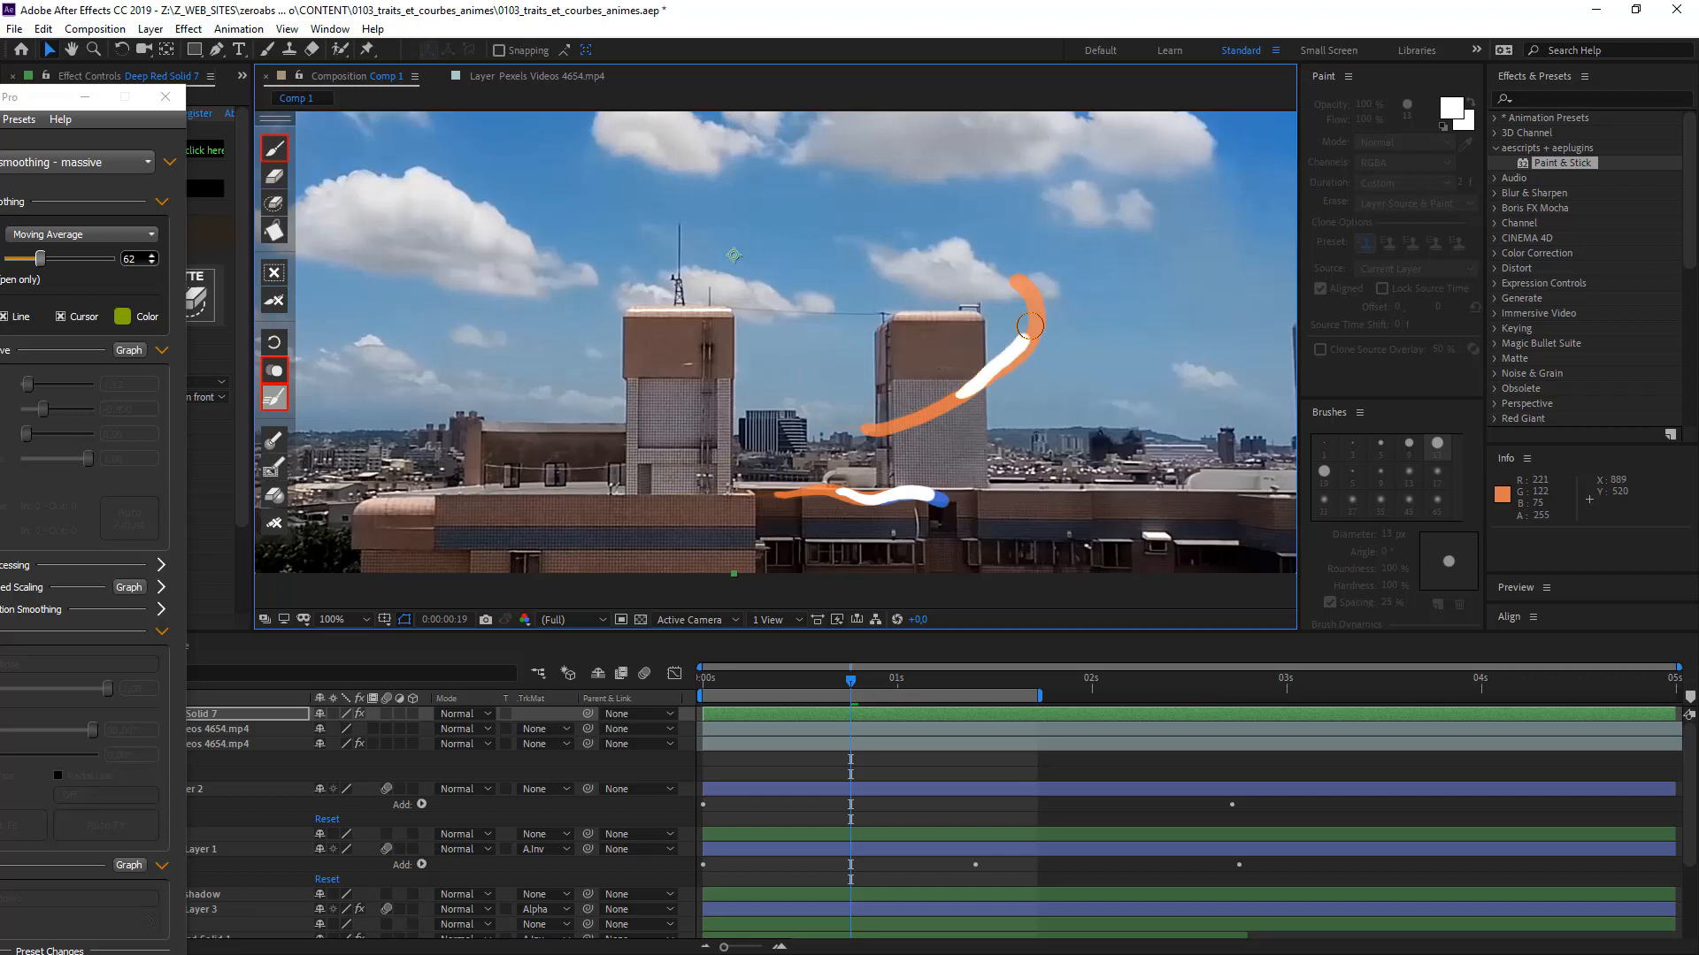
{"action": "mouse_move", "coordinate": [990, 253]}
{"action": "left_mouse_down"}
{"action": "mouse_move", "coordinate": [933, 260]}
{"action": "mouse_move", "coordinate": [893, 305]}
{"action": "left_mouse_up"}
{"action": "key", "text": "Page_Down"}
{"action": "left_click_drag", "start_coordinate": [1002, 357], "coordinate": [1002, 357]}
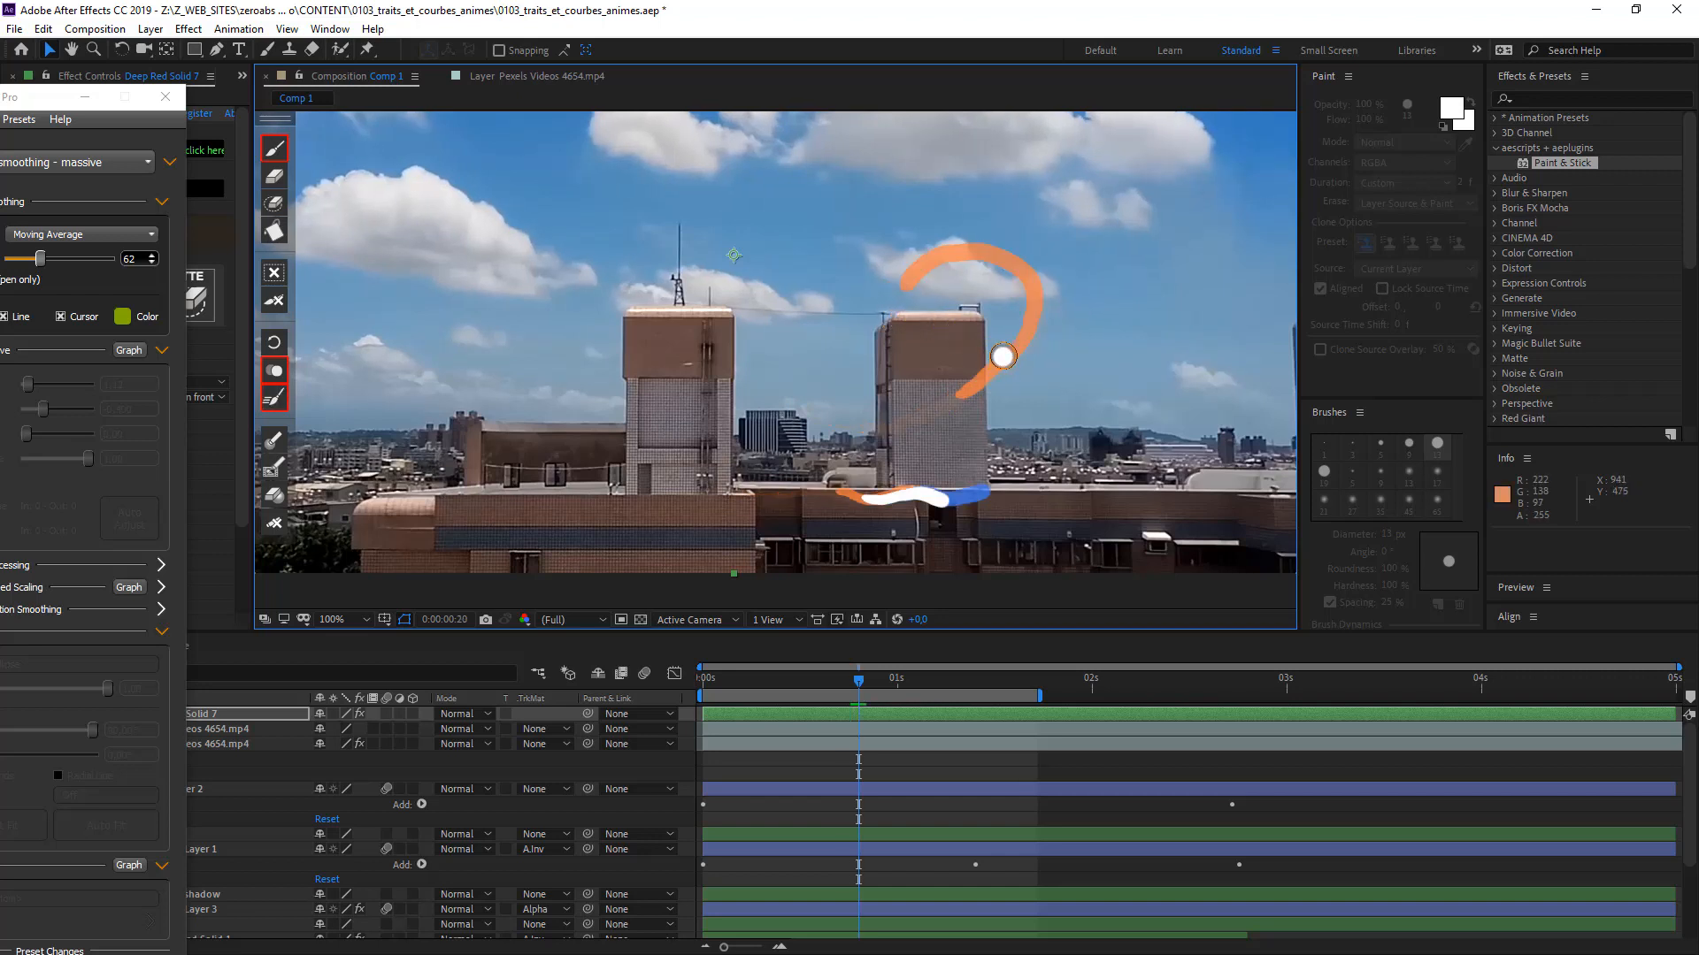
{"action": "left_click_drag", "start_coordinate": [877, 332], "coordinate": [882, 378]}
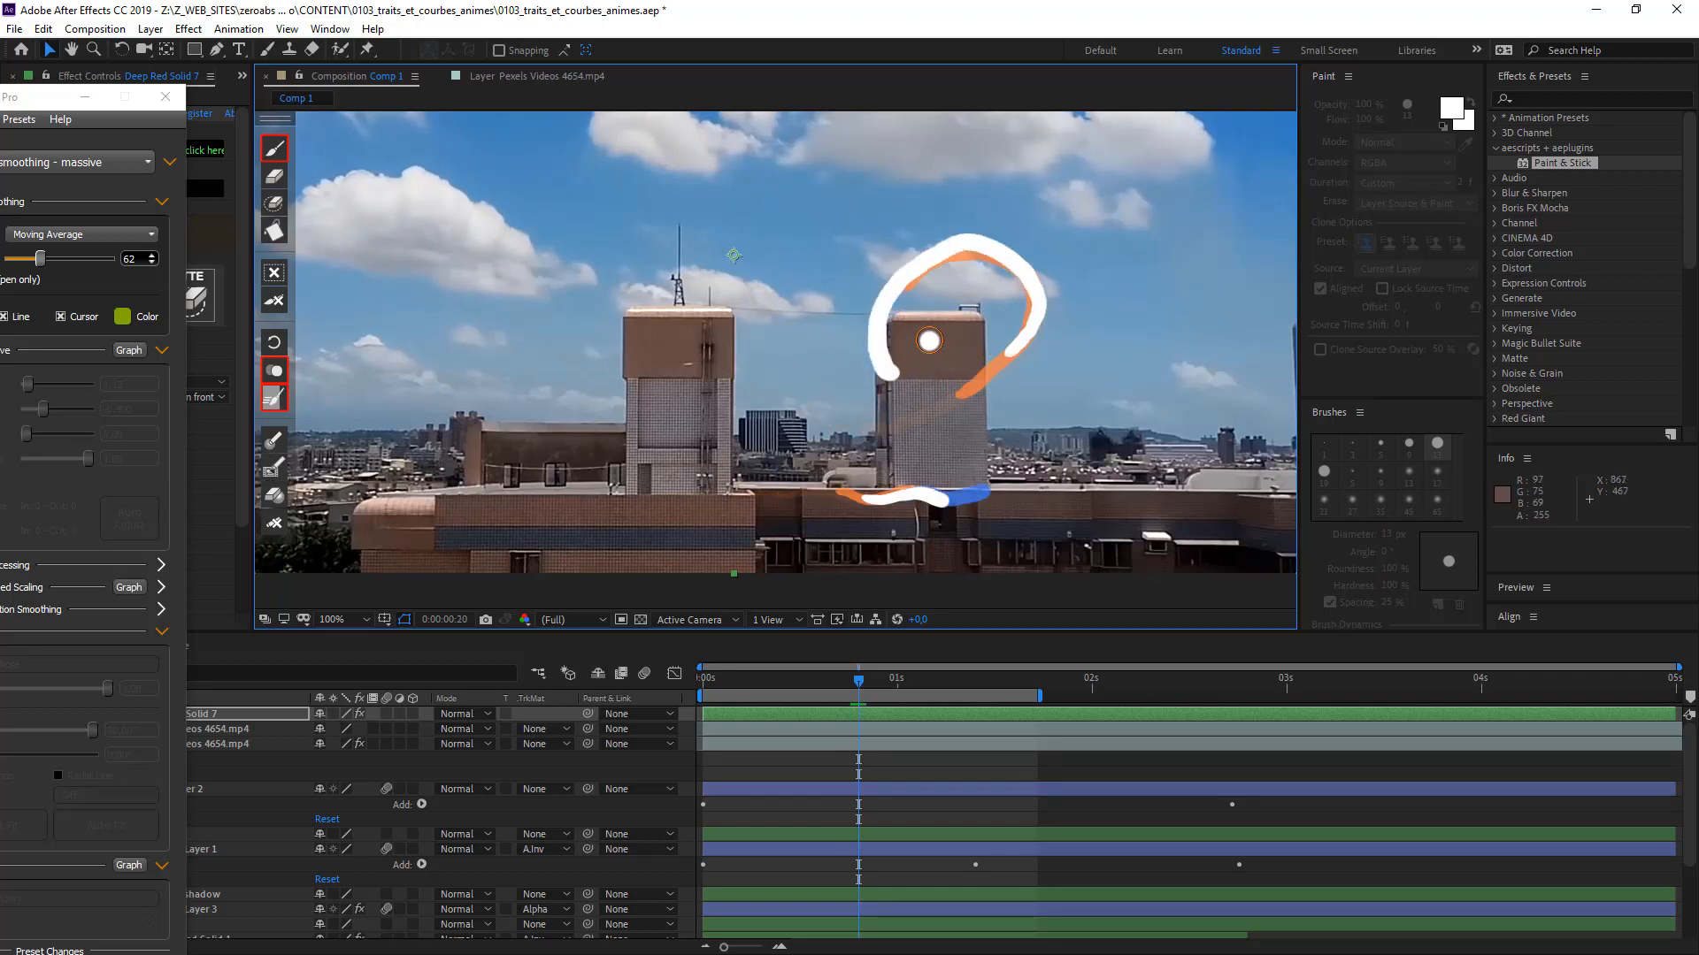
- Continue the loop around the second tower from frame 21 to 23, down its left side, beneath, and back up the right side
{"action": "key", "text": "Page_Down"}
{"action": "left_click", "coordinate": [984, 301]}
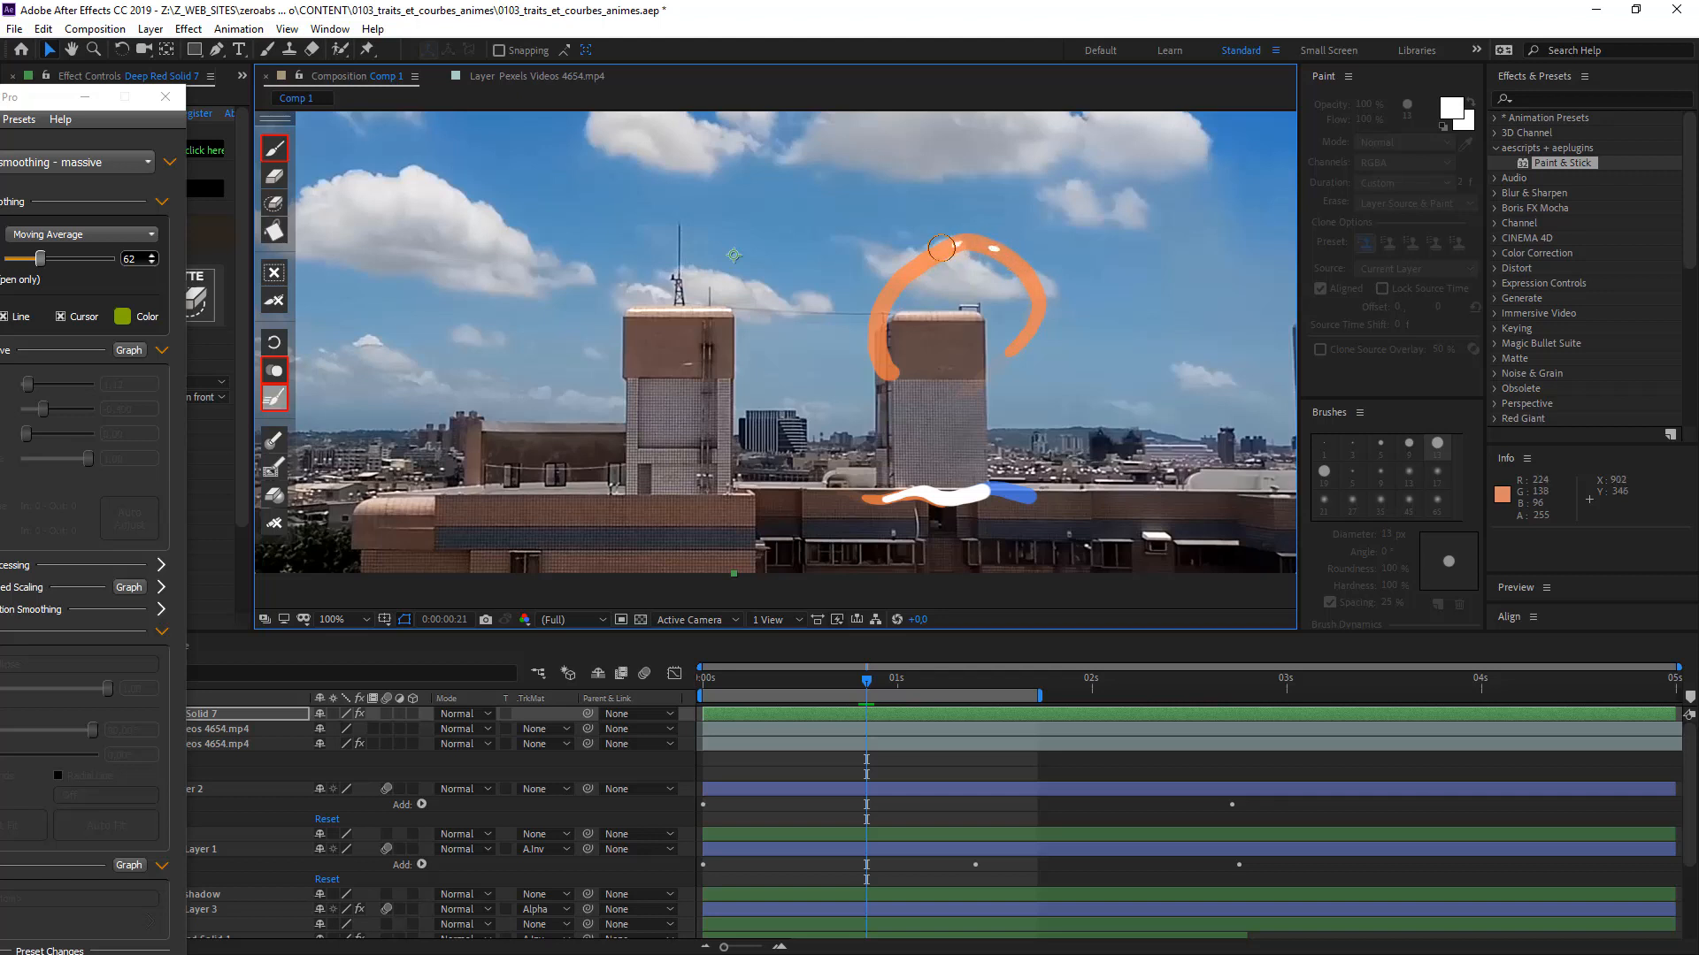
{"action": "mouse_move", "coordinate": [919, 414]}
{"action": "left_mouse_down"}
{"action": "mouse_move", "coordinate": [984, 407]}
{"action": "mouse_move", "coordinate": [1066, 323]}
{"action": "left_mouse_up"}
{"action": "key", "text": "Page_Down"}
{"action": "left_click", "coordinate": [874, 316]}
{"action": "key", "text": "Page_Down"}
{"action": "left_click", "coordinate": [996, 379]}
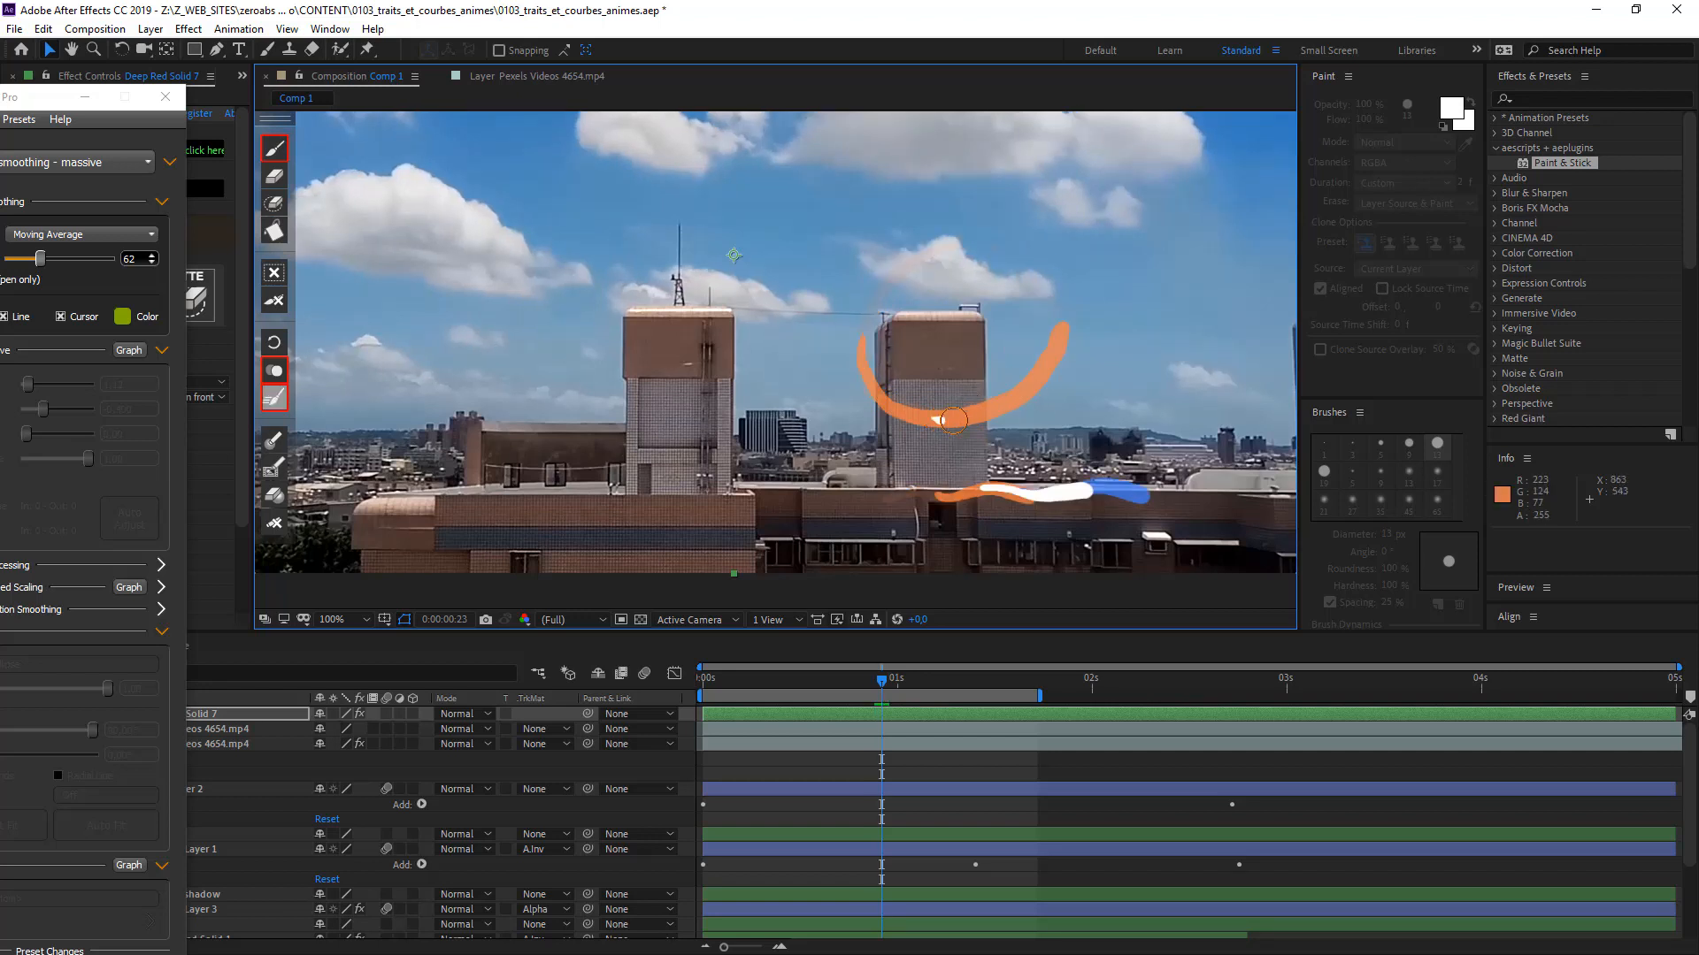
{"action": "mouse_move", "coordinate": [1068, 312]}
{"action": "left_mouse_down"}
{"action": "mouse_move", "coordinate": [1043, 259]}
{"action": "mouse_move", "coordinate": [995, 240]}
{"action": "left_mouse_up"}
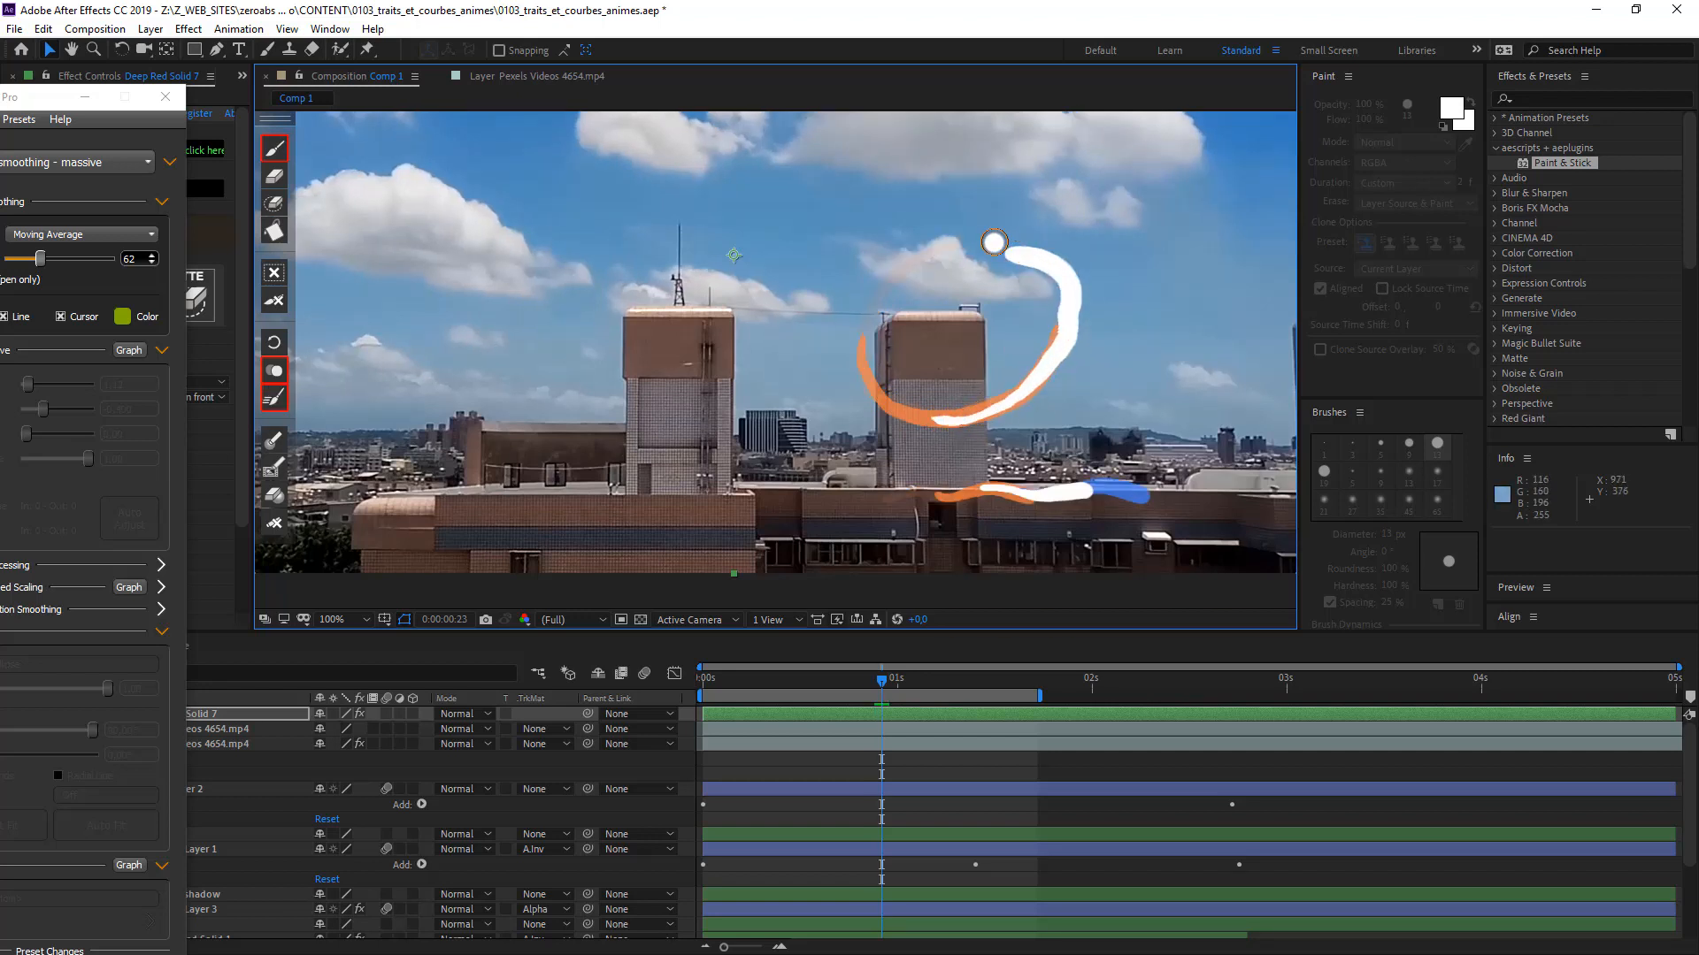
- Continue the sky curve from frame 24 to 0:00:01:00, looping over and down beside the second tower's top, sweeping out to the right
{"action": "key", "text": "Page_Down"}
{"action": "left_click", "coordinate": [1035, 338]}
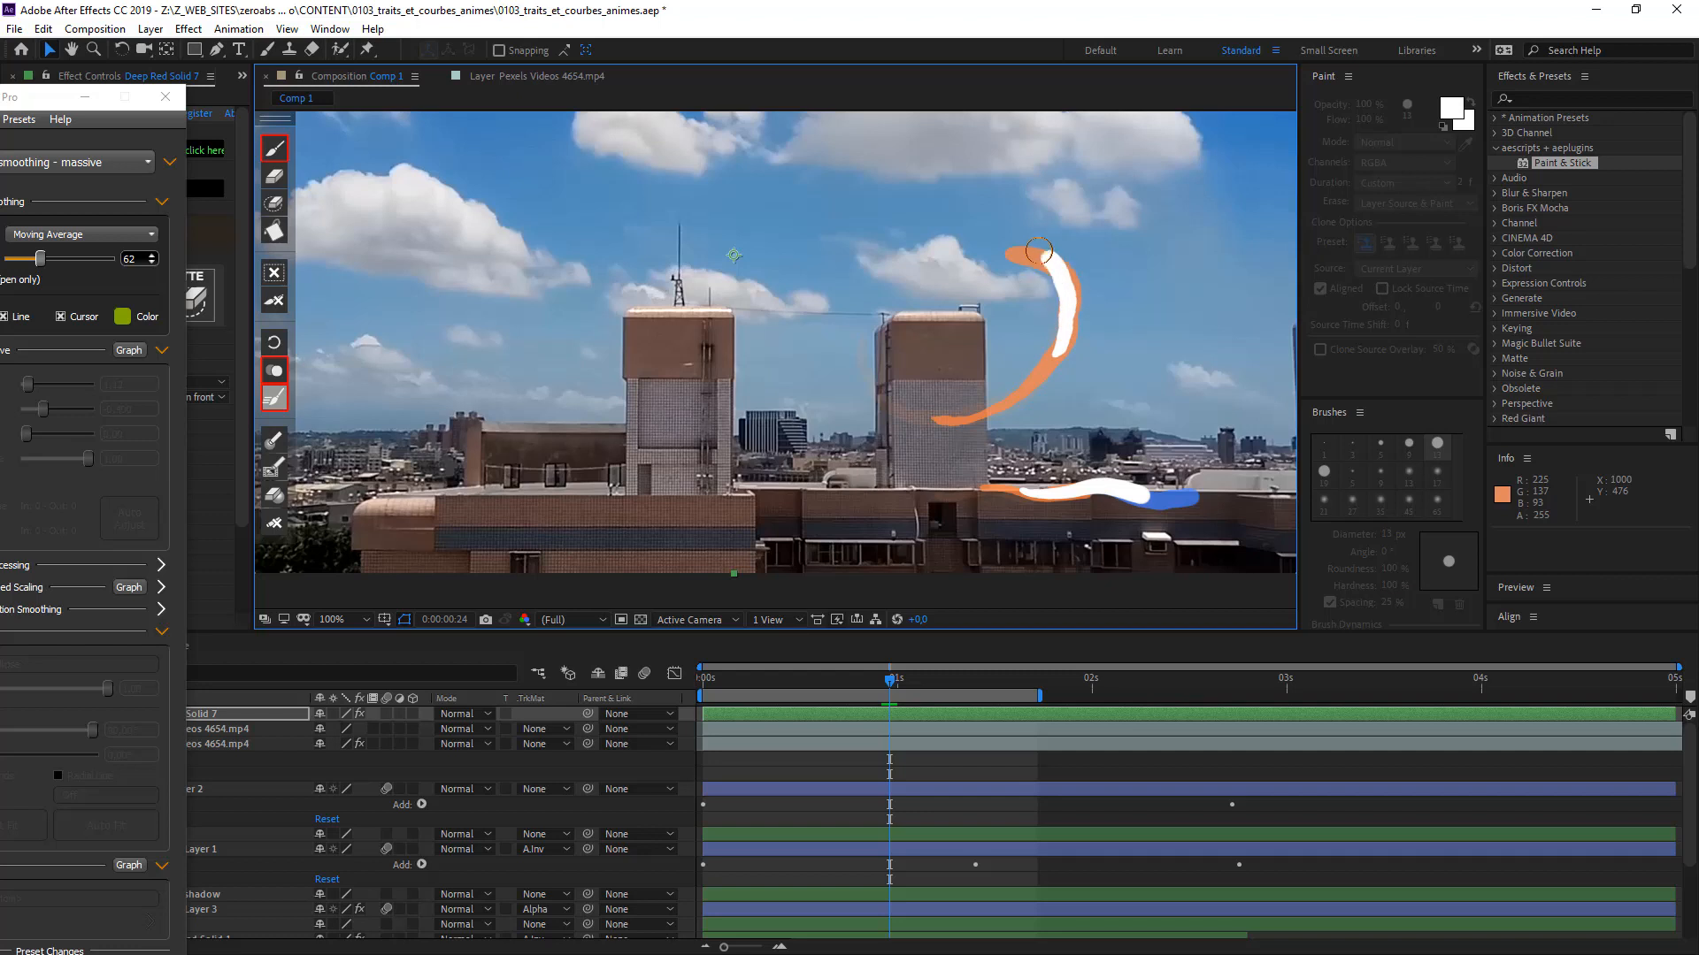
{"action": "mouse_move", "coordinate": [968, 285]}
{"action": "left_mouse_down"}
{"action": "mouse_move", "coordinate": [1039, 382]}
{"action": "mouse_move", "coordinate": [1159, 361]}
{"action": "left_mouse_up"}
{"action": "key", "text": "Page_Down"}
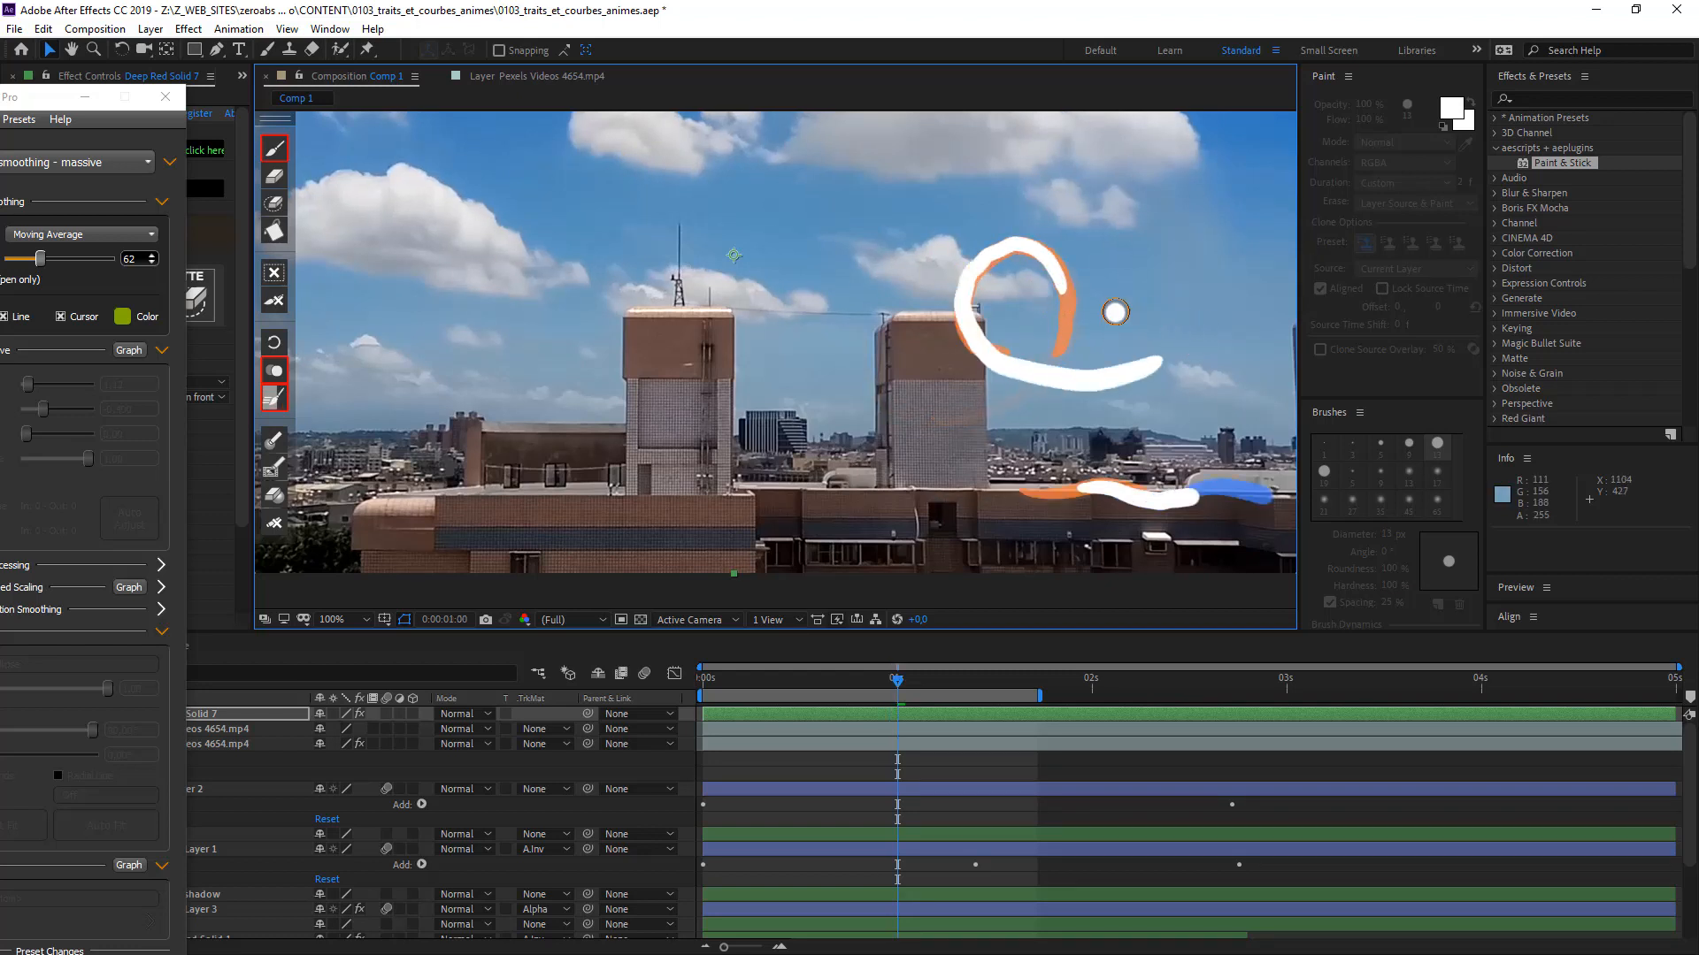
- Continue the sky curve on 0:00:01:01 and 0:00:01:02, unrolling the loop into an upward sweep towards the picture's right edge
{"action": "key", "text": "Page_Down"}
{"action": "left_click", "coordinate": [1048, 260]}
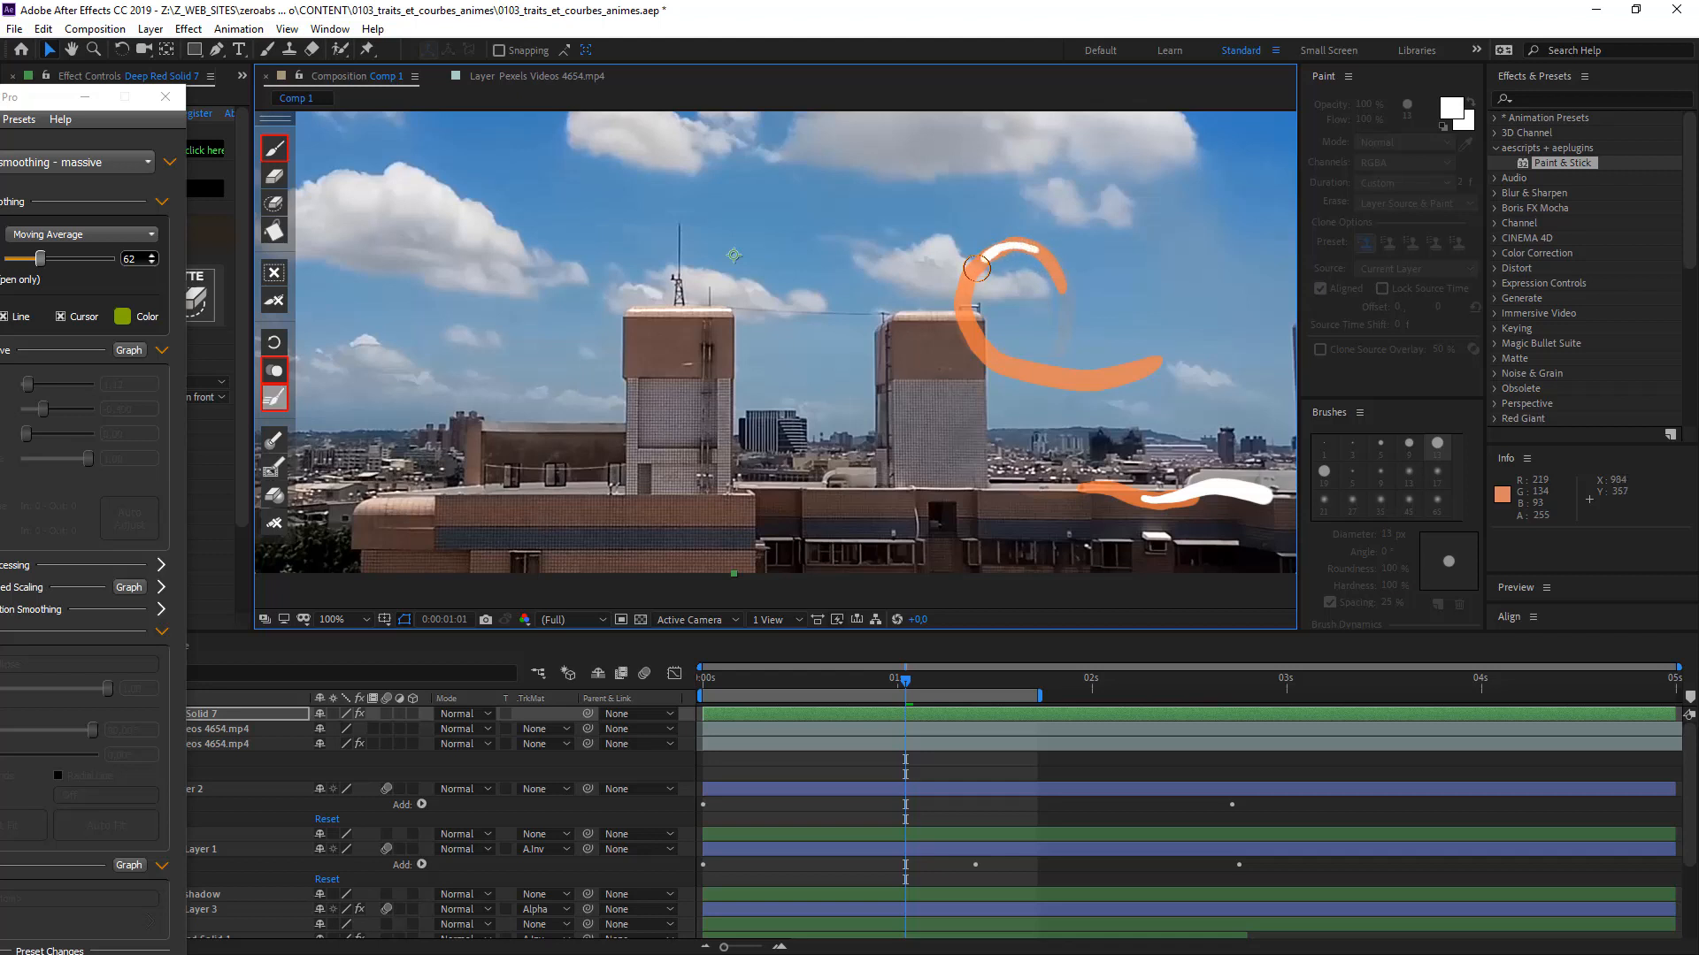
{"action": "mouse_move", "coordinate": [986, 350]}
{"action": "left_mouse_down"}
{"action": "mouse_move", "coordinate": [1106, 376]}
{"action": "mouse_move", "coordinate": [1341, 308]}
{"action": "left_mouse_up"}
{"action": "key", "text": "Page_Down"}
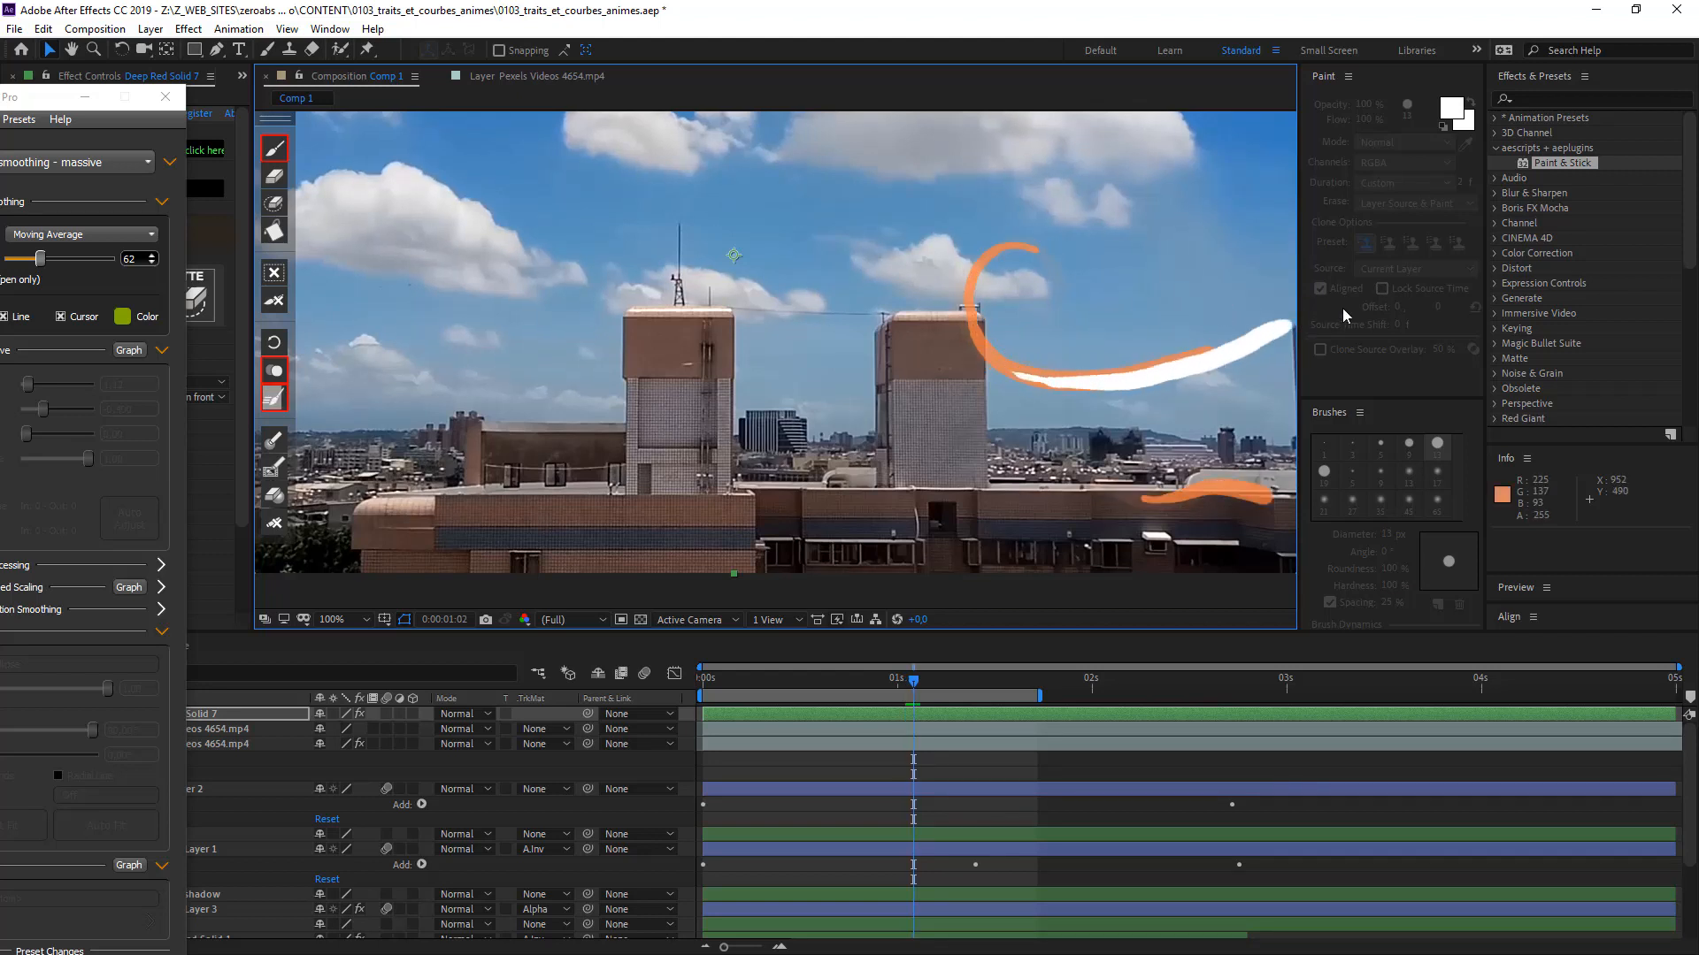
- Draw progressively shorter ends of the sky curve from 0:00:01:03 onward until it exits the picture's right edge
{"action": "key", "text": "Page_Down"}
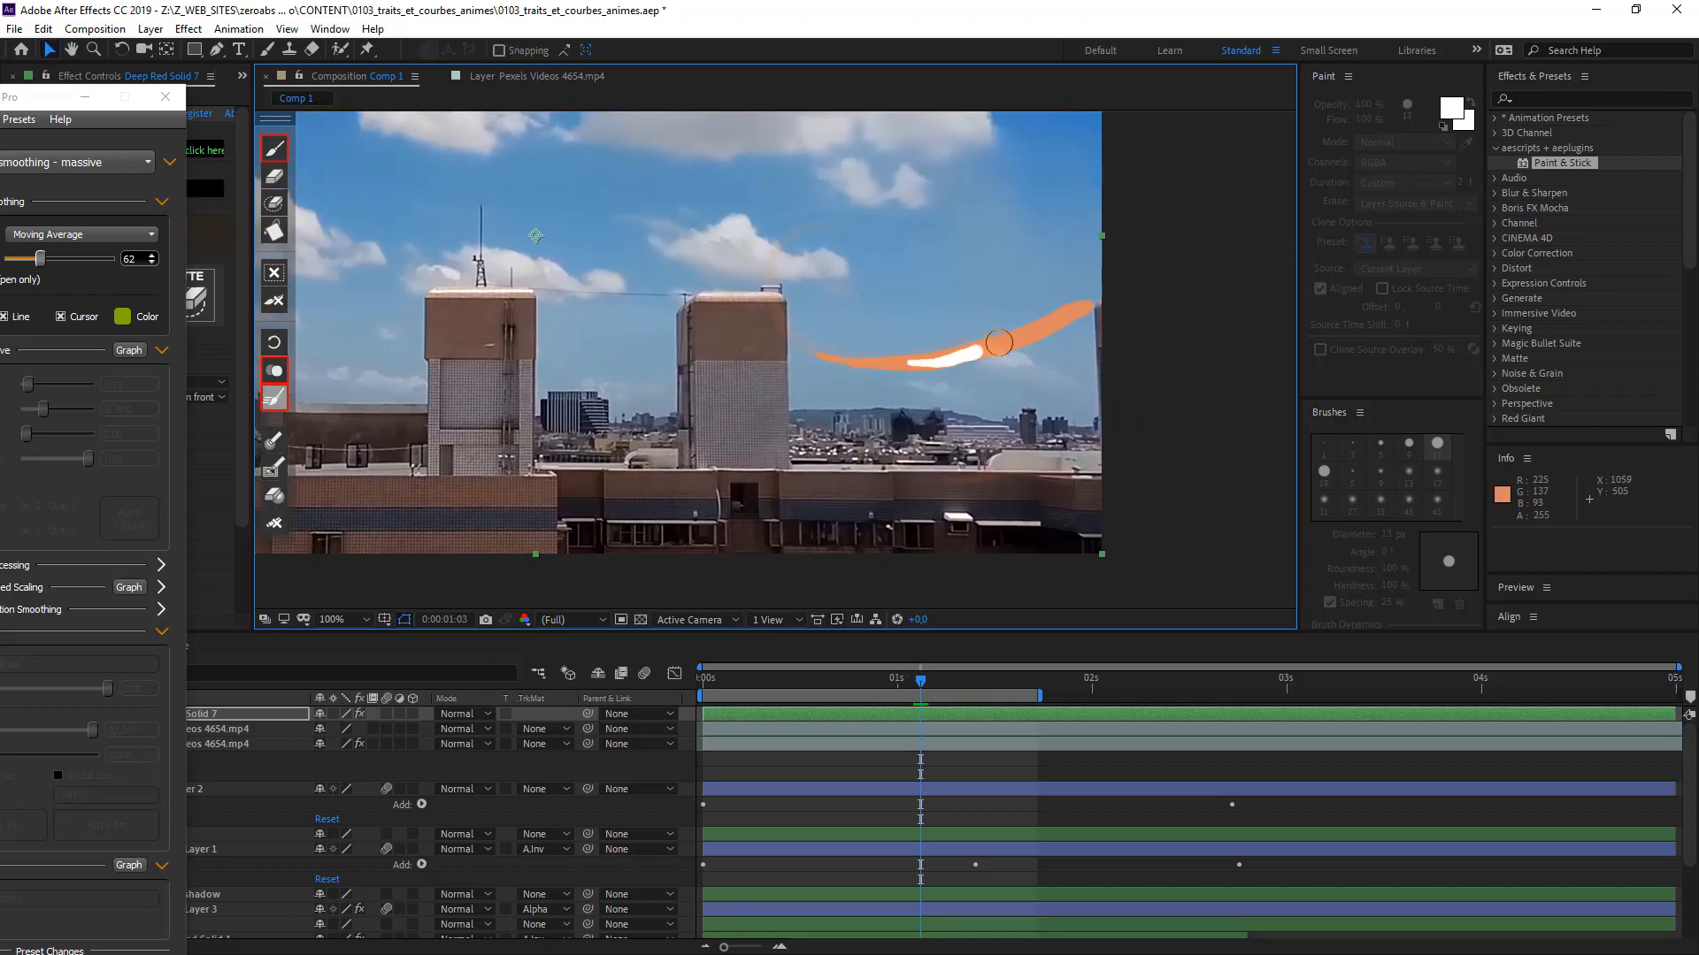
{"action": "left_click_drag", "start_coordinate": [999, 342], "coordinate": [1141, 296]}
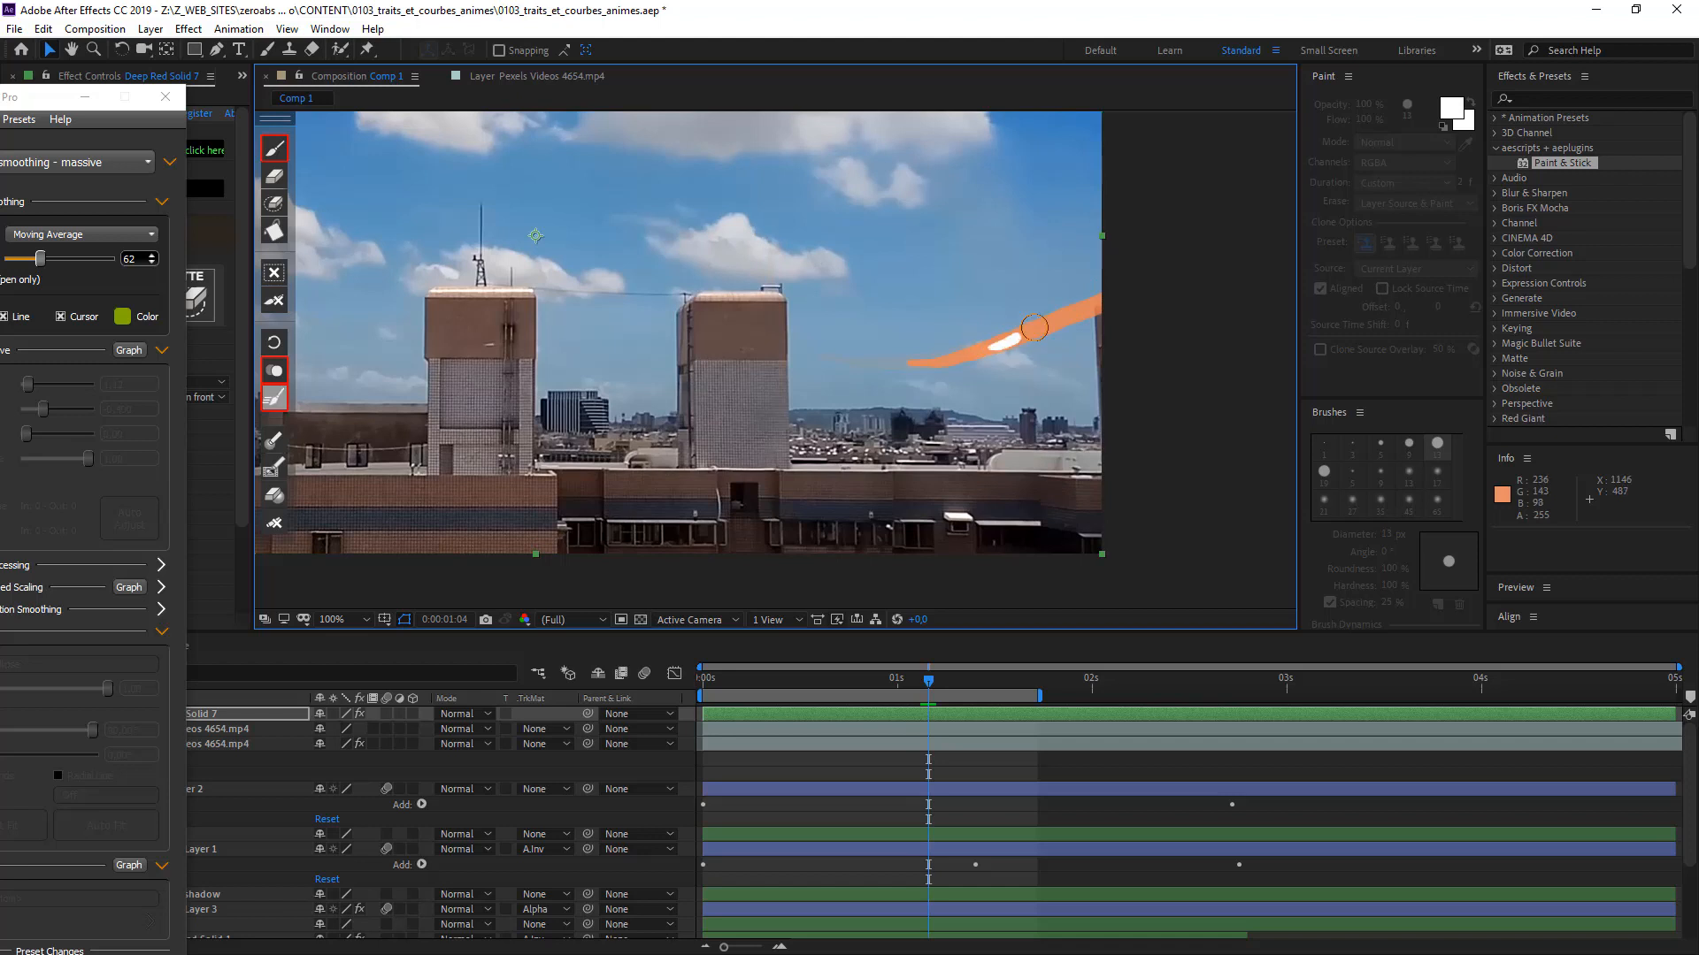
{"action": "key", "text": "Page_Down"}
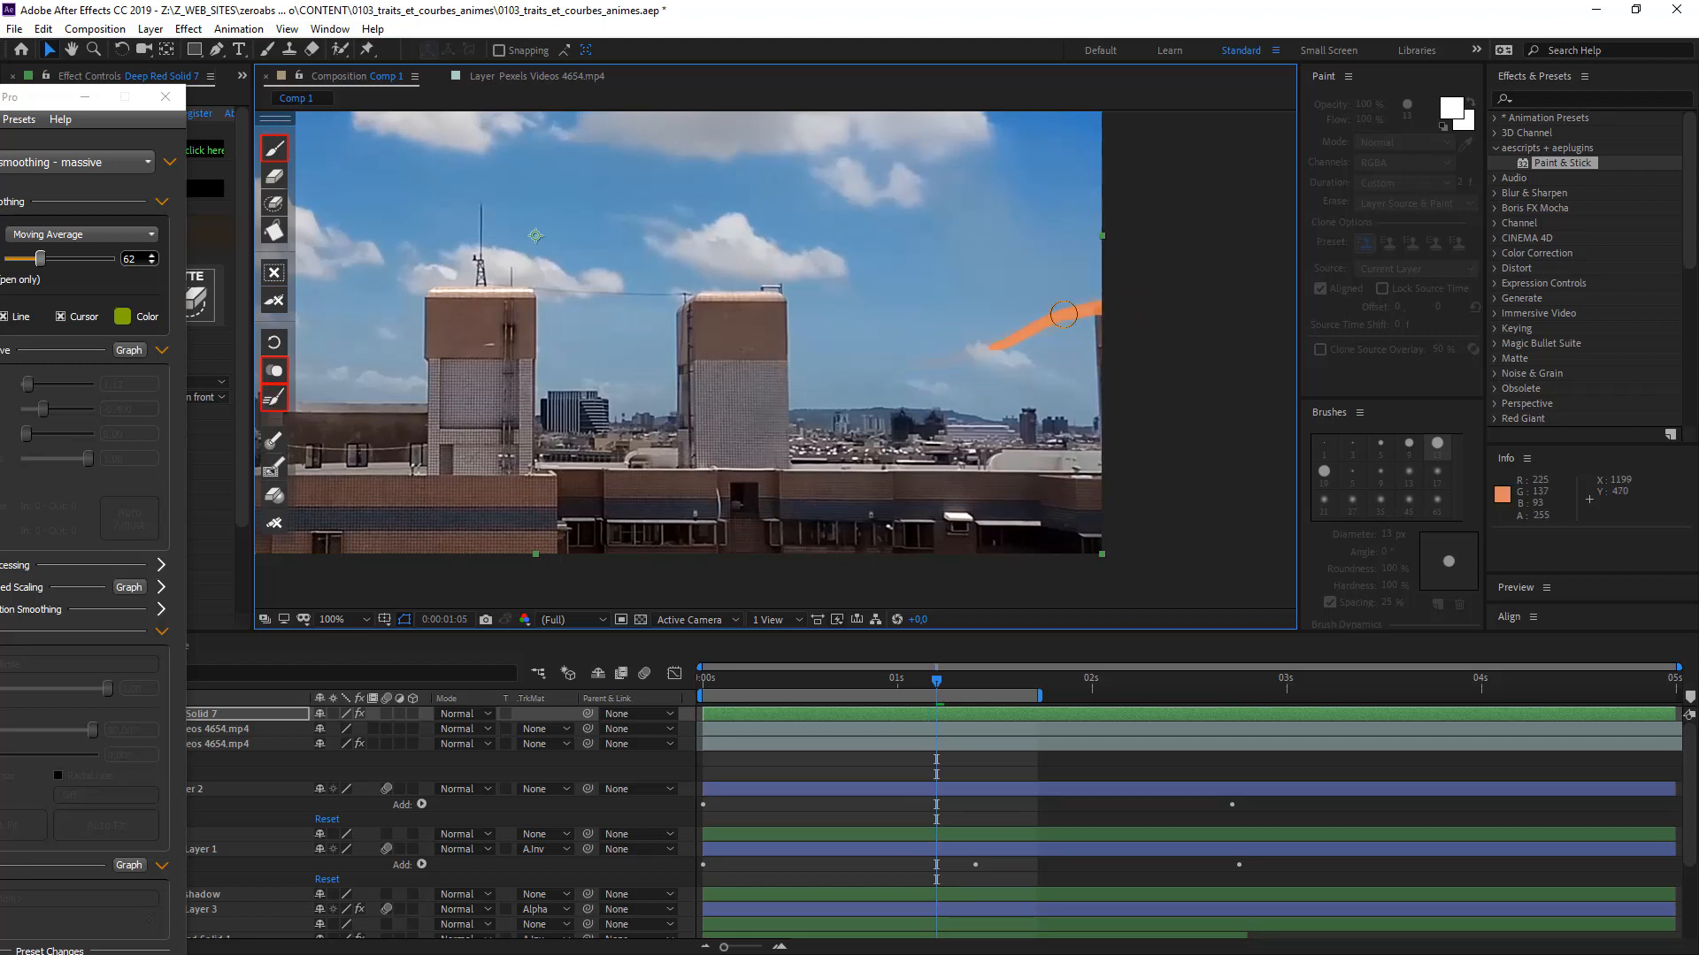
{"action": "mouse_move", "coordinate": [1031, 334]}
{"action": "left_mouse_down"}
{"action": "mouse_move", "coordinate": [1121, 312]}
{"action": "mouse_move", "coordinate": [1141, 315]}
{"action": "mouse_move", "coordinate": [1066, 316]}
{"action": "mouse_move", "coordinate": [1155, 330]}
{"action": "mouse_move", "coordinate": [1080, 330]}
{"action": "left_mouse_up"}
{"action": "key", "text": "Page_Down"}
- Preview the animation with onion skin on, and preview it again with onion skin off
{"action": "key", "text": "space"}
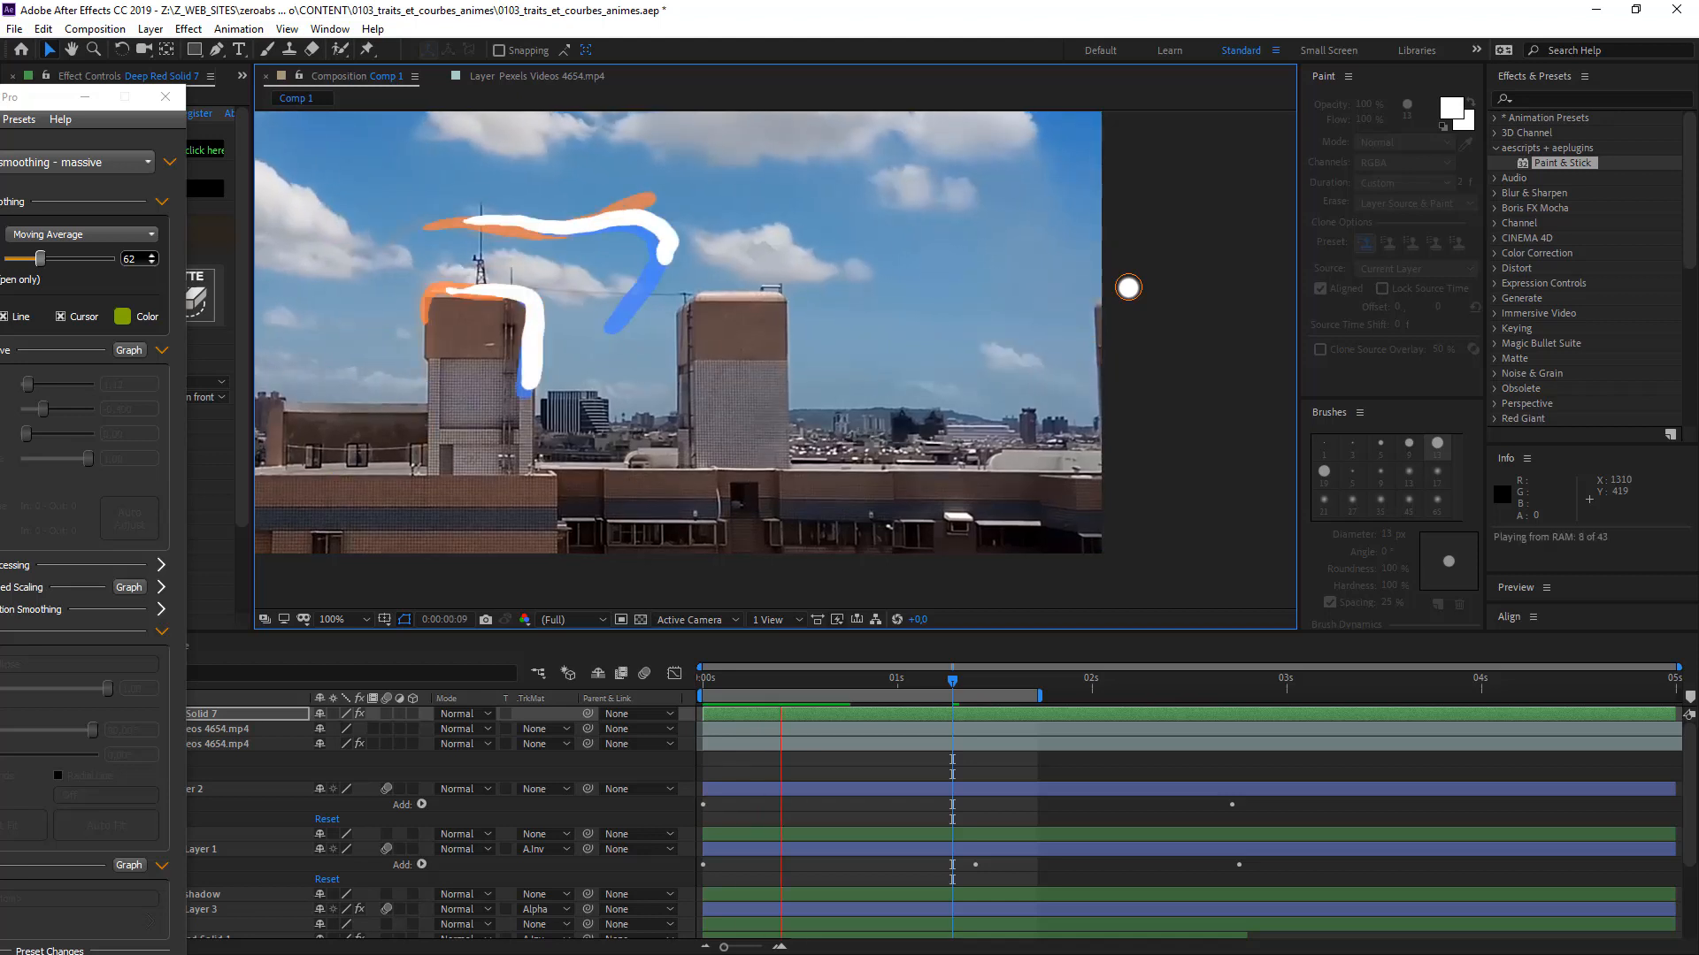
{"action": "key", "text": "space"}
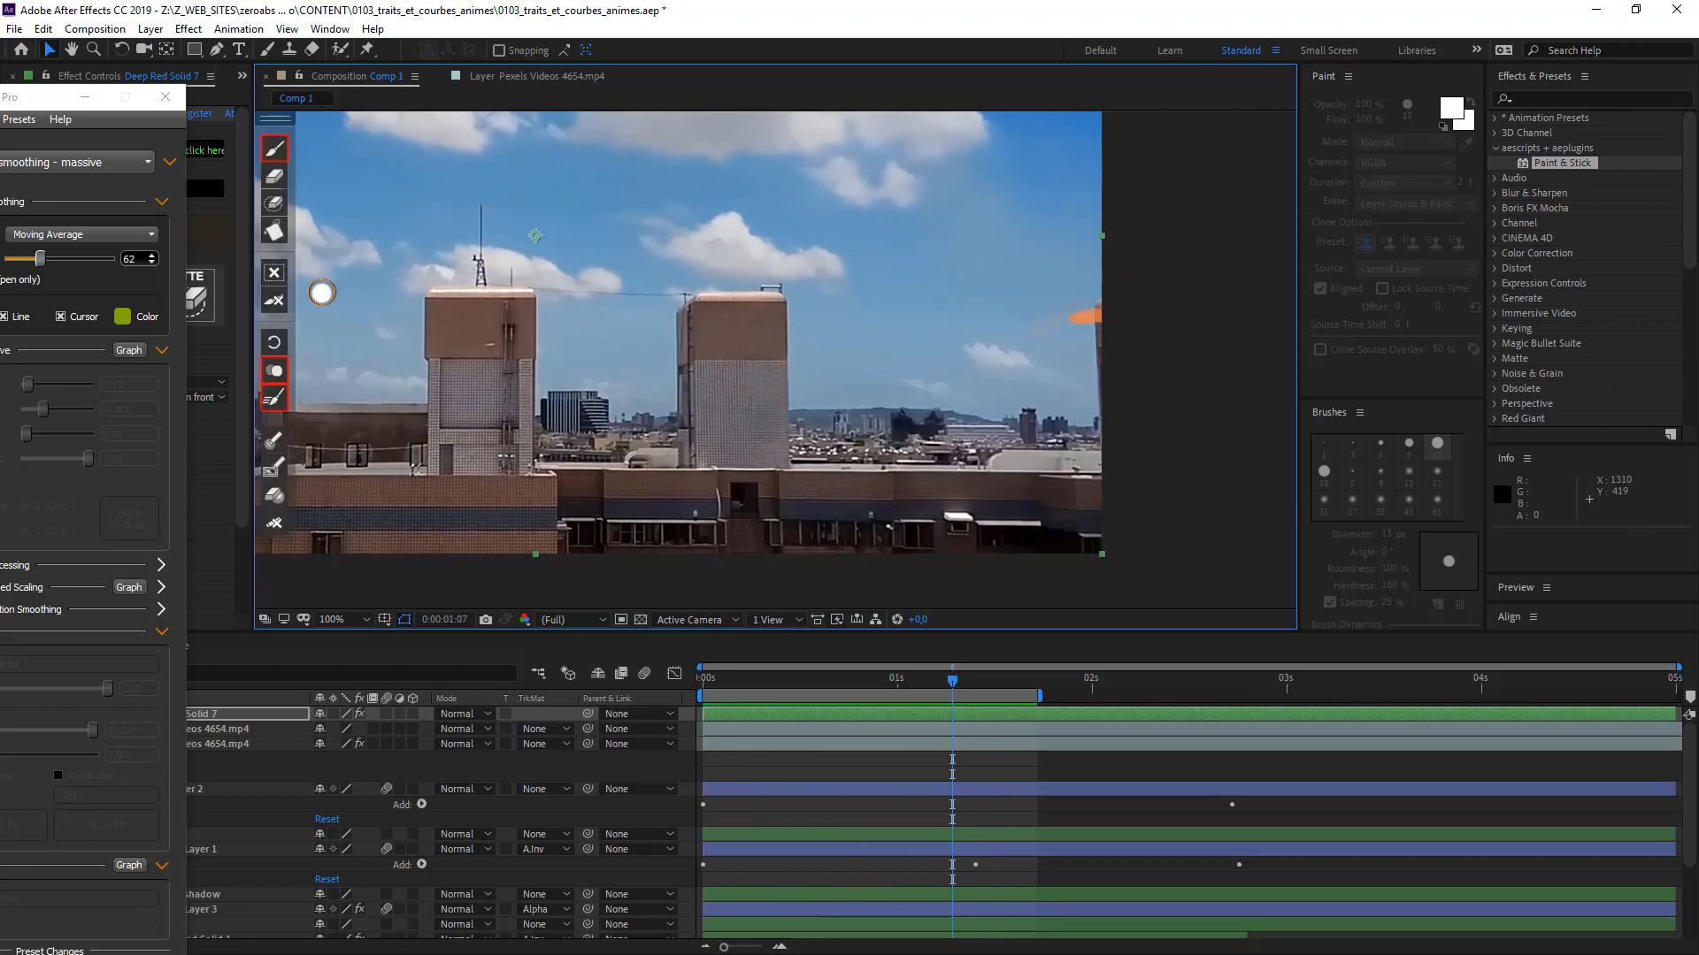
{"action": "left_click", "coordinate": [283, 344]}
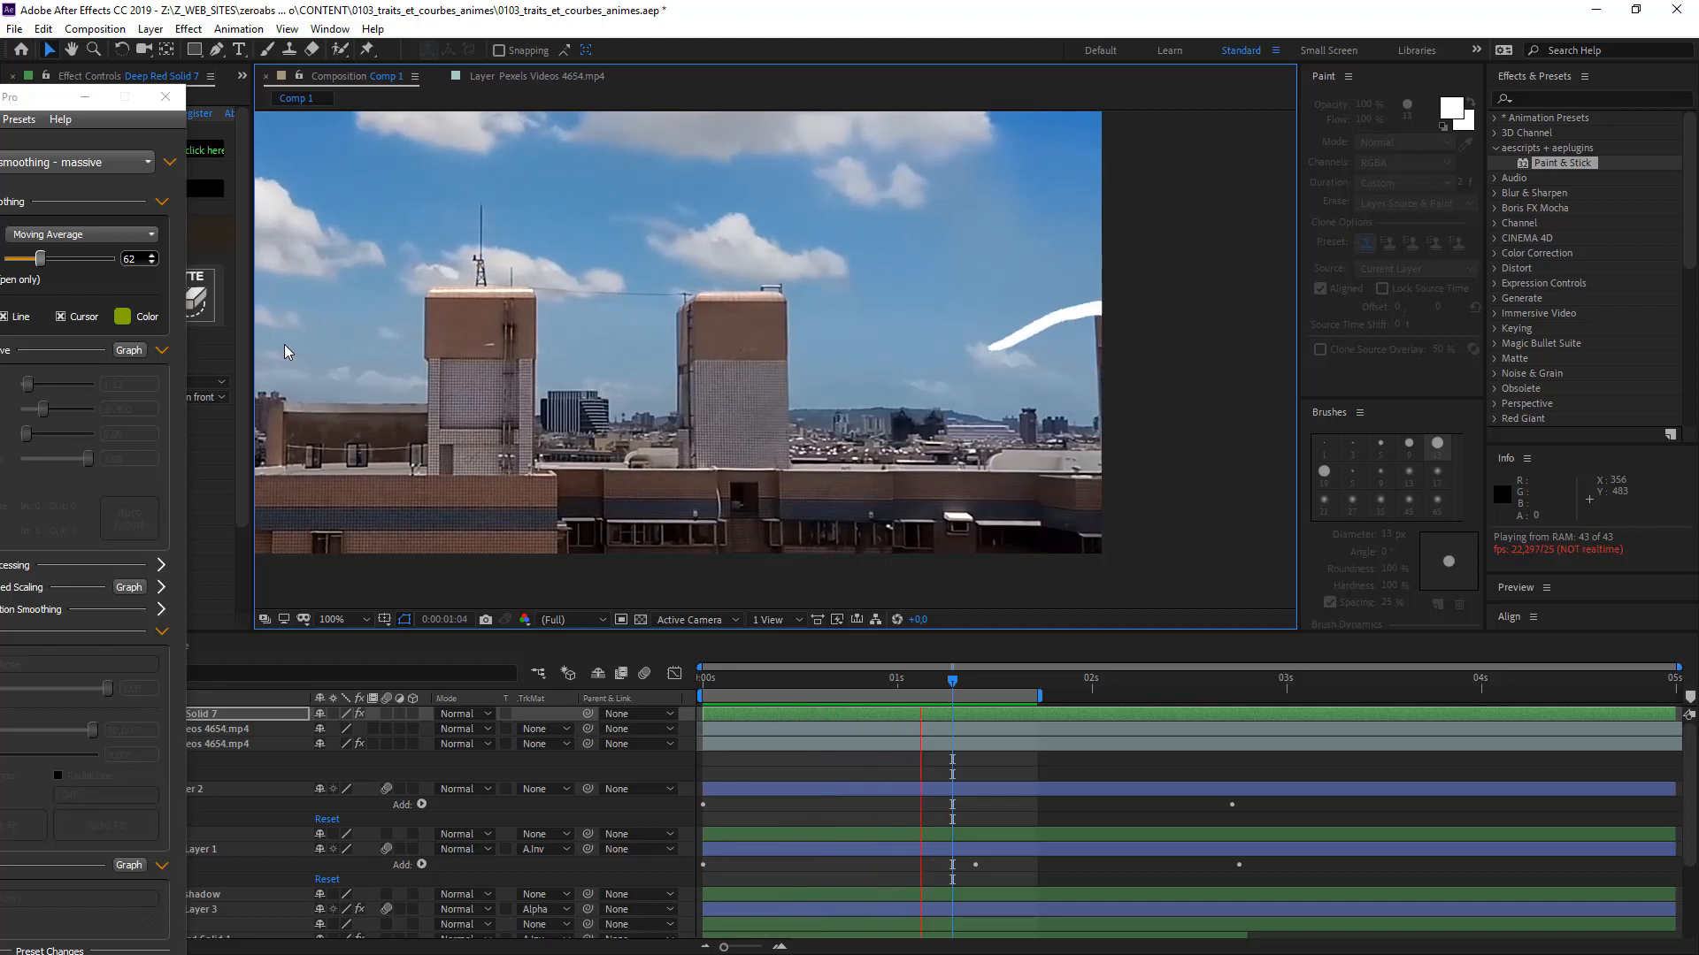
{"action": "key", "text": "space"}
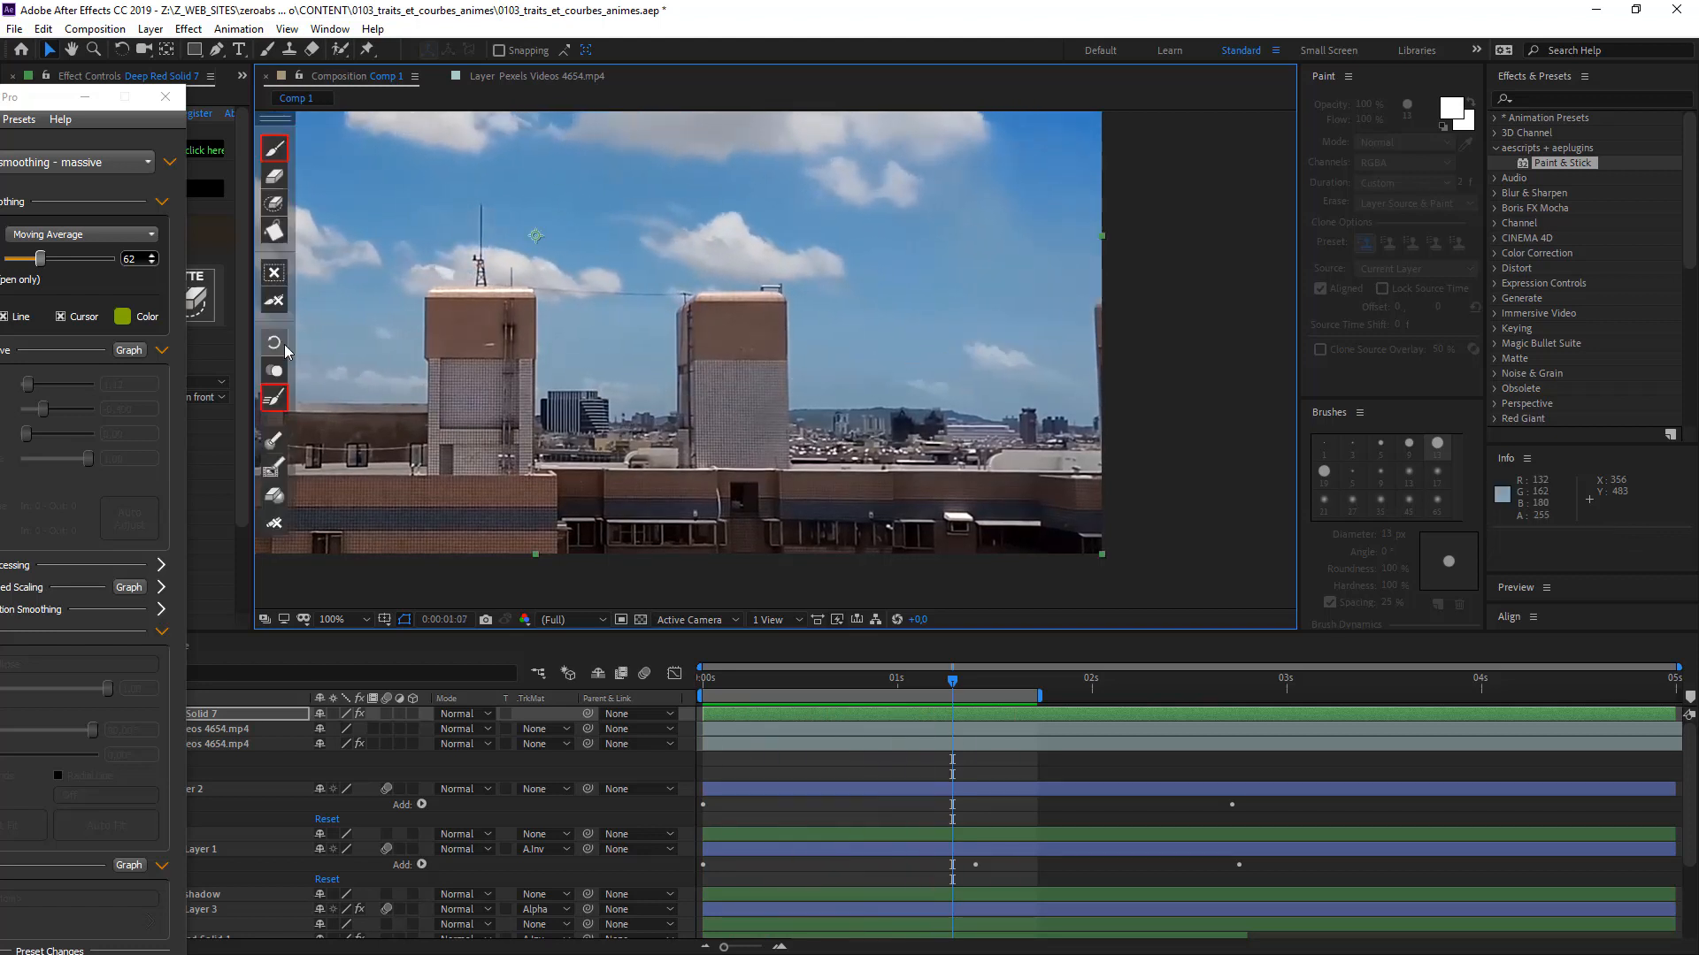
- Return to the first frame and draw a second white curve arching over the left cloud above the existing S-shaped line
{"action": "left_click_drag", "start_coordinate": [557, 355], "coordinate": [758, 382]}
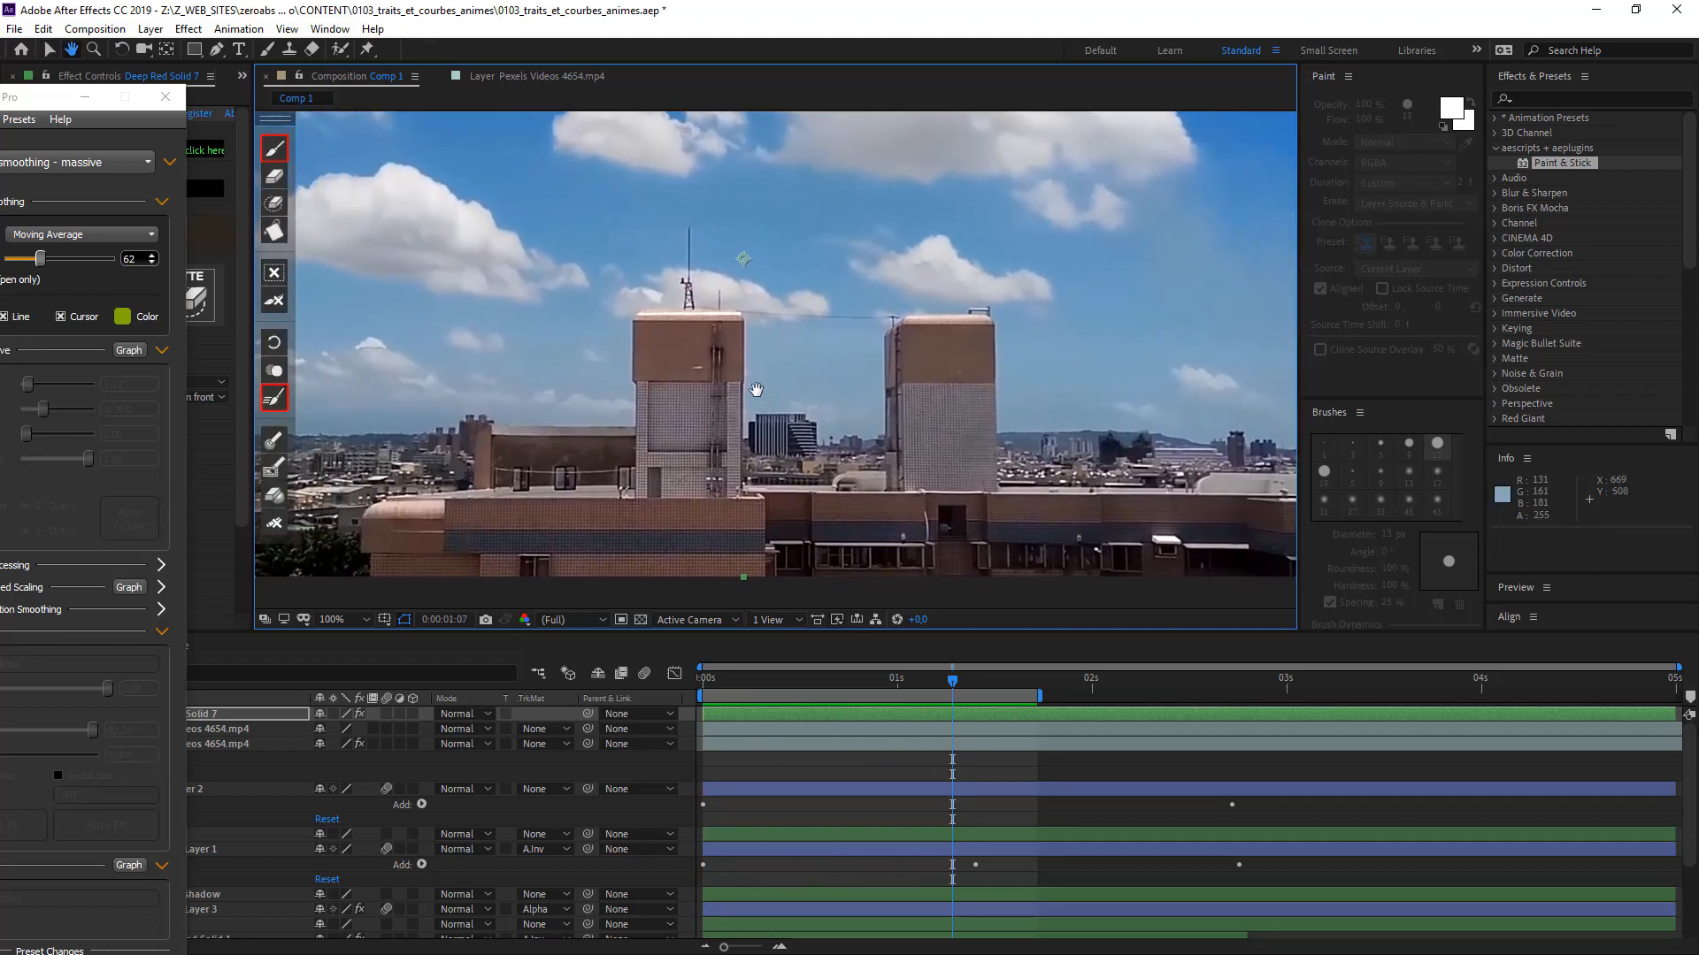
{"action": "left_click_drag", "start_coordinate": [734, 676], "coordinate": [683, 697]}
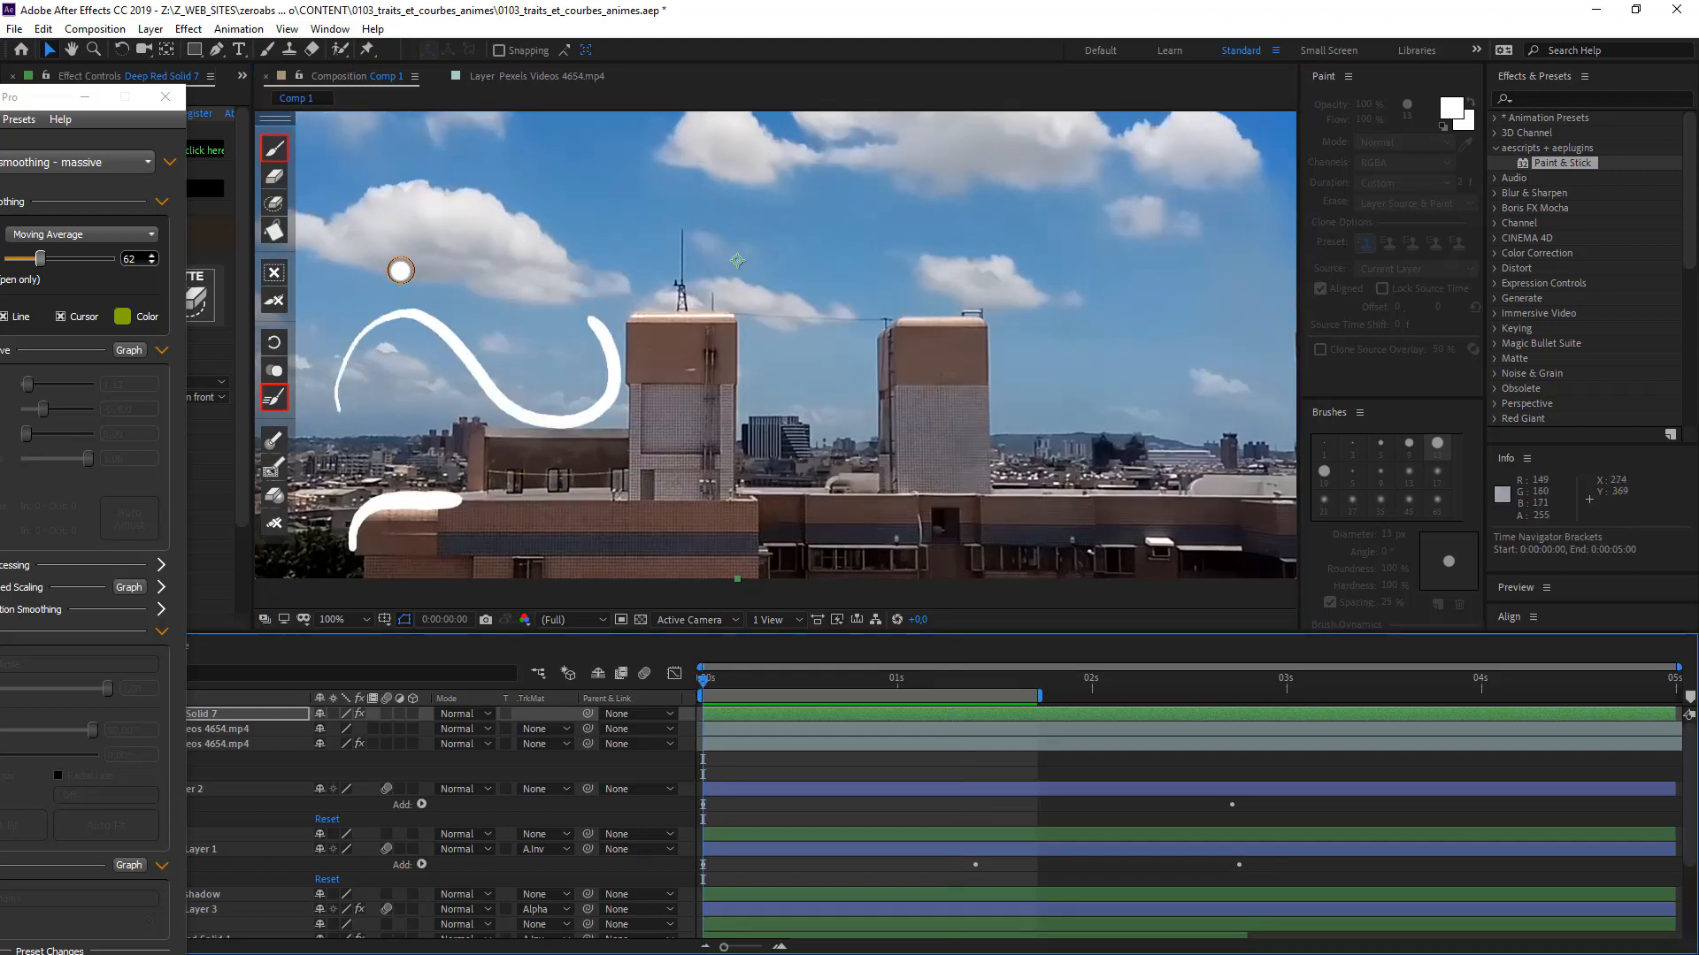
{"action": "mouse_move", "coordinate": [348, 294]}
{"action": "left_mouse_down"}
{"action": "mouse_move", "coordinate": [390, 254]}
{"action": "mouse_move", "coordinate": [537, 198]}
{"action": "mouse_move", "coordinate": [595, 205]}
{"action": "left_mouse_up"}
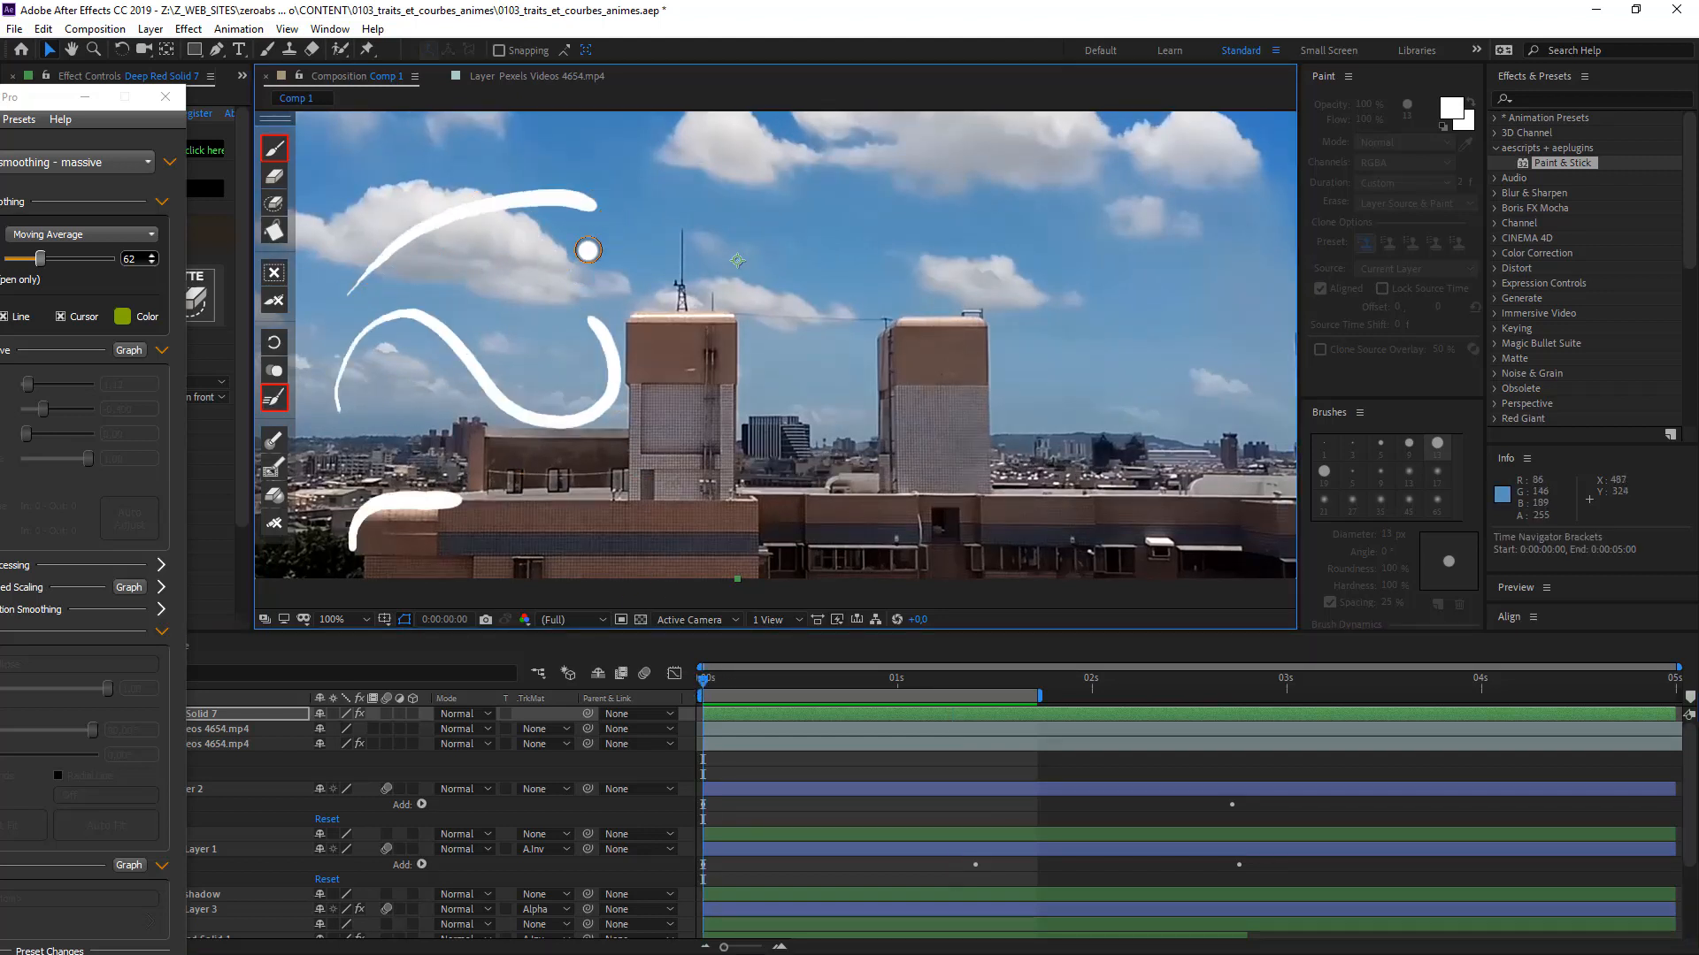
- Turn onion skin on and continue the upper arch from frame 1 to 3, extending it over the first tower to the second
{"action": "key", "text": "Page_Down"}
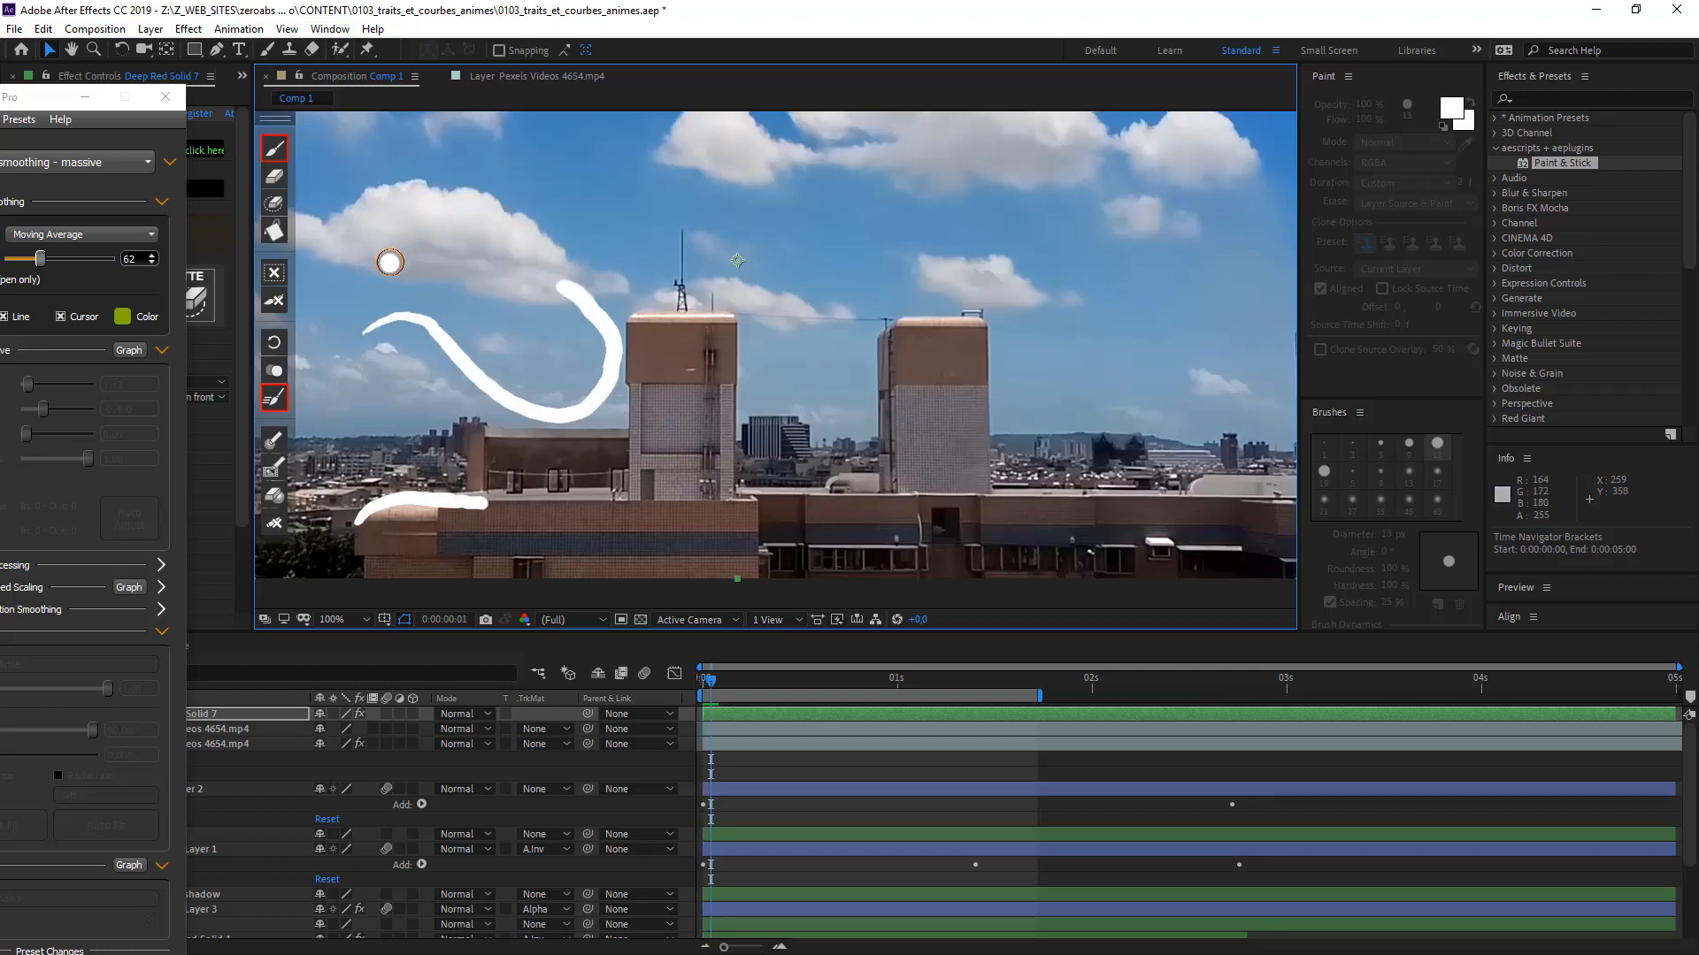
{"action": "left_click", "coordinate": [274, 370]}
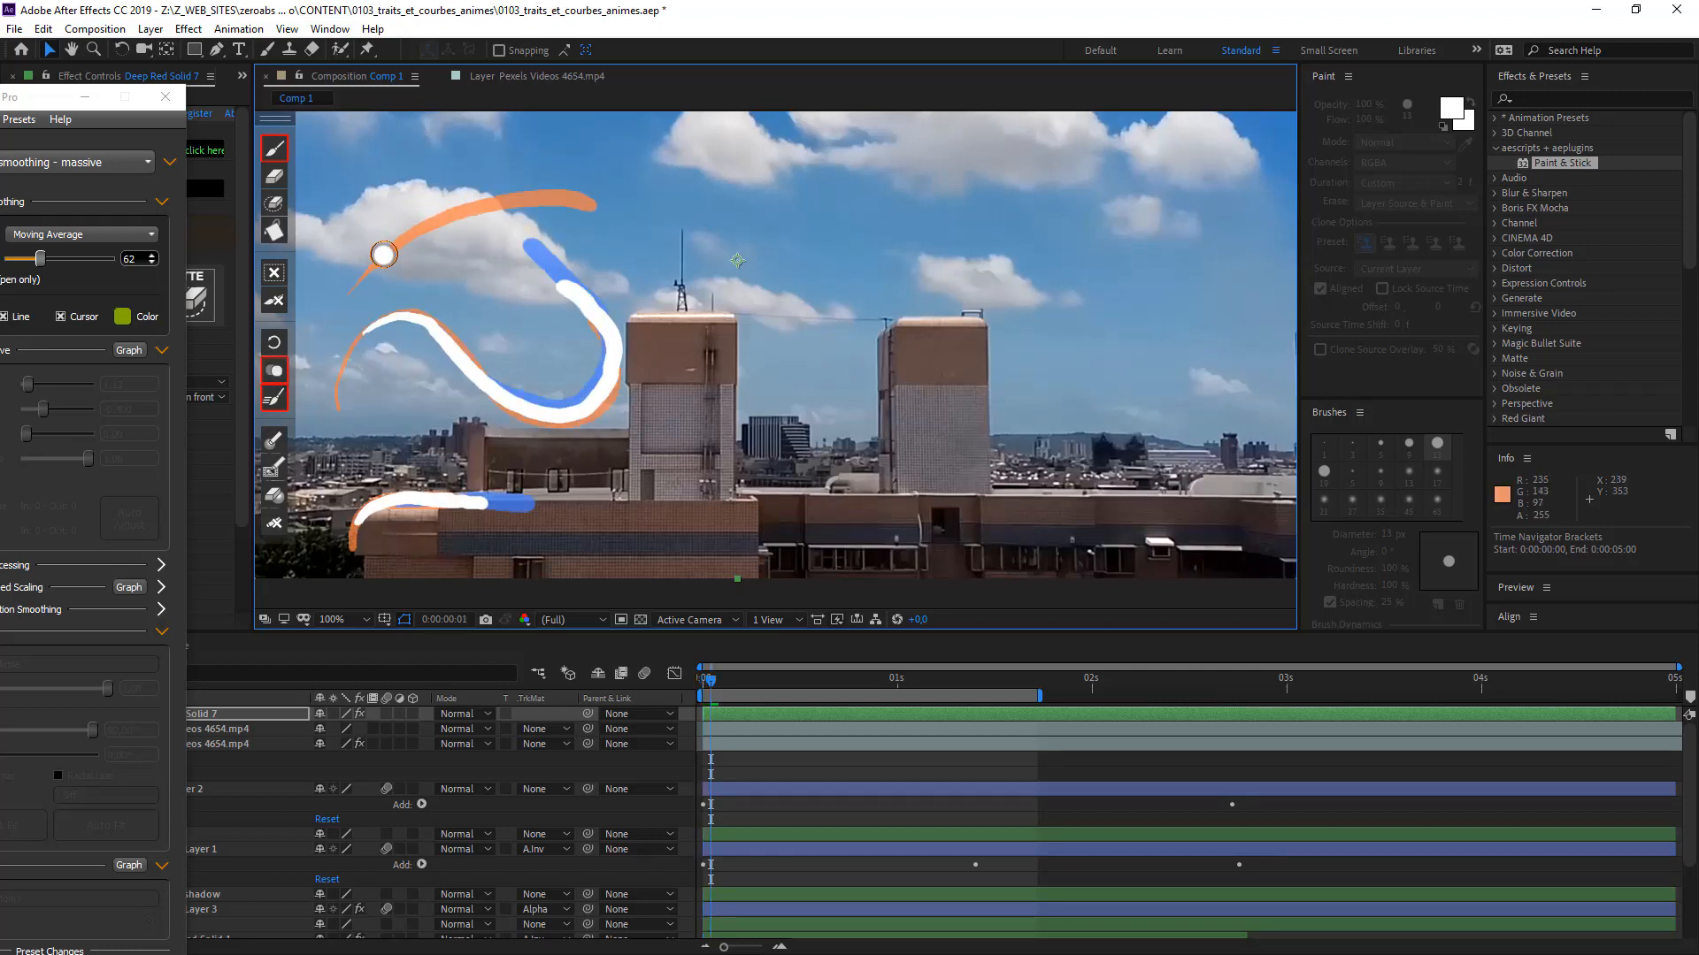
{"action": "mouse_move", "coordinate": [490, 198]}
{"action": "left_mouse_down"}
{"action": "mouse_move", "coordinate": [568, 196]}
{"action": "mouse_move", "coordinate": [679, 229]}
{"action": "left_mouse_up"}
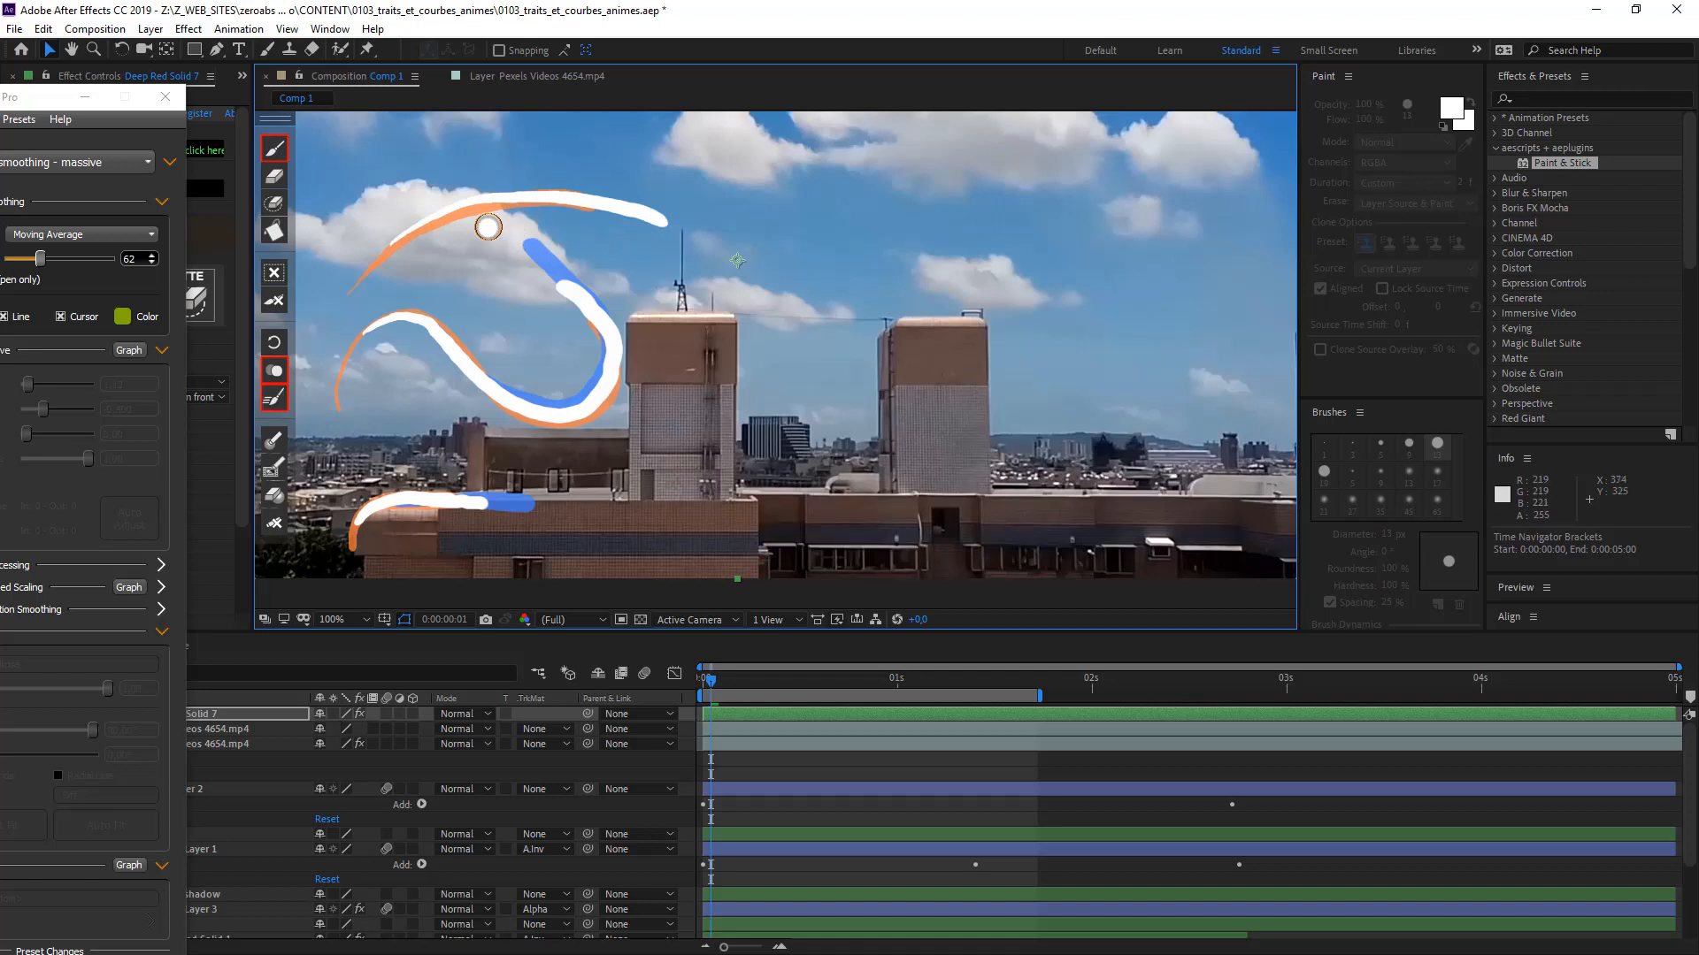
{"action": "key", "text": "Page_Down"}
{"action": "mouse_move", "coordinate": [573, 198]}
{"action": "left_mouse_down"}
{"action": "mouse_move", "coordinate": [781, 282]}
{"action": "mouse_move", "coordinate": [885, 283]}
{"action": "left_mouse_up"}
{"action": "key", "text": "Page_Down"}
- Continue the upper curve from frame 4 to 6, sweeping from the first tower's antenna over the second tower and rising beyond it
{"action": "key", "text": "Page_Down"}
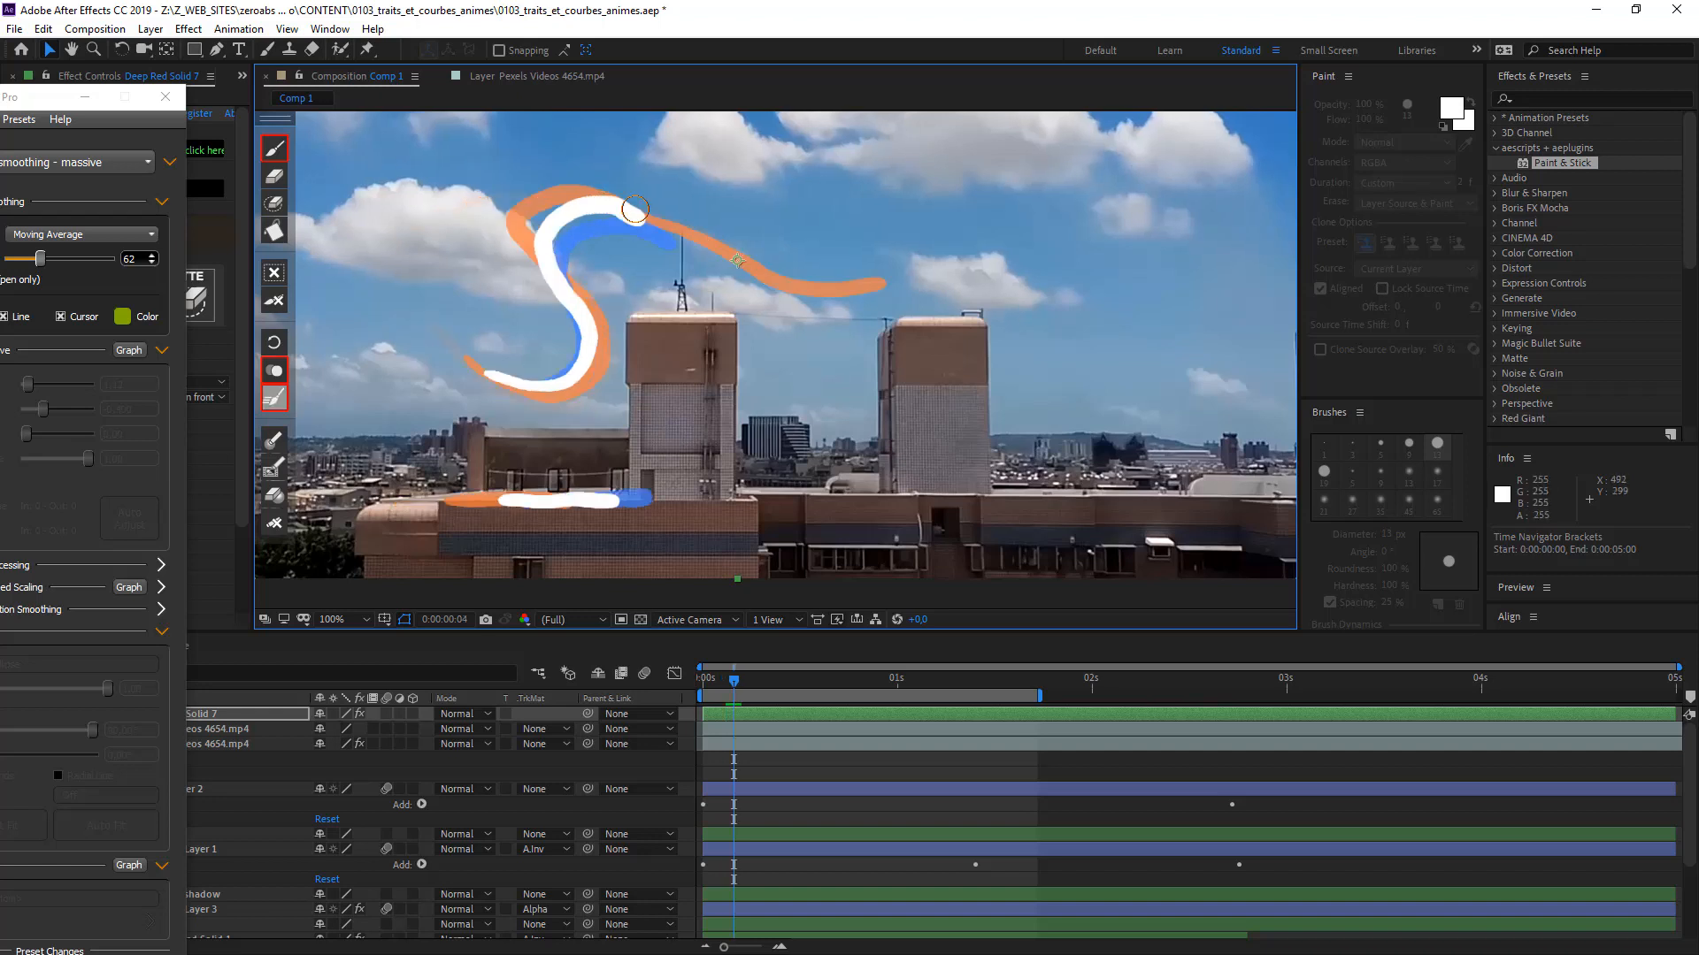
{"action": "mouse_move", "coordinate": [745, 257]}
{"action": "left_mouse_down"}
{"action": "mouse_move", "coordinate": [871, 281]}
{"action": "mouse_move", "coordinate": [947, 242]}
{"action": "left_mouse_up"}
{"action": "key", "text": "Page_Down"}
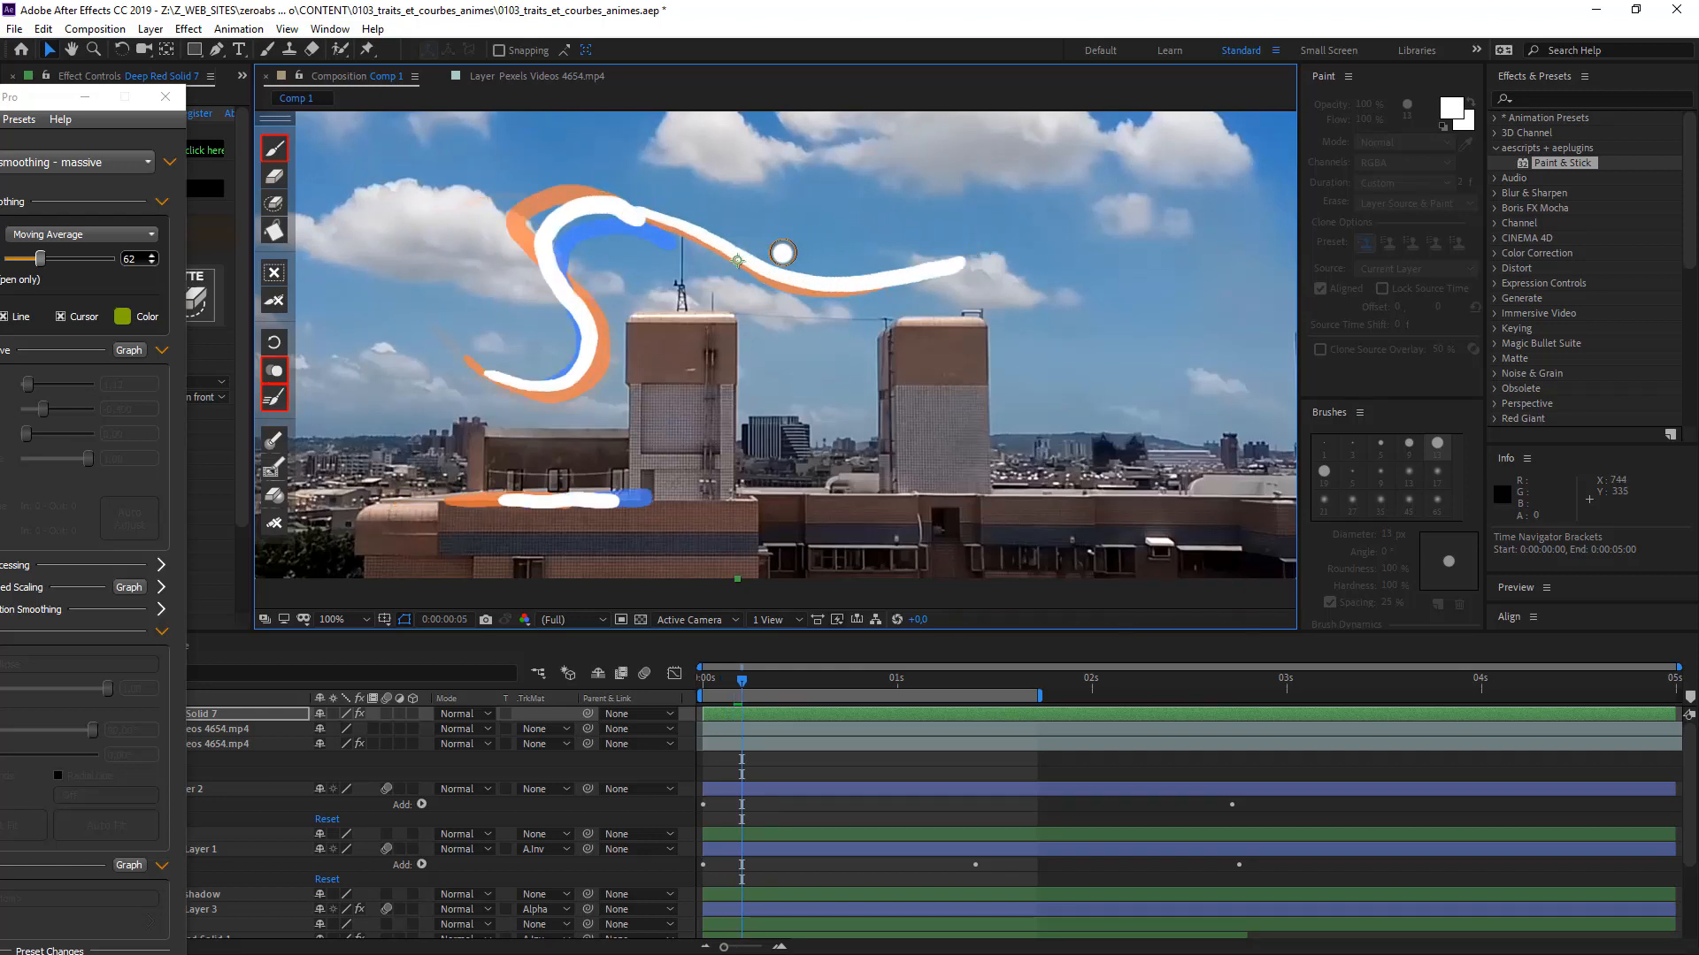
{"action": "left_click_drag", "start_coordinate": [708, 232], "coordinate": [723, 239]}
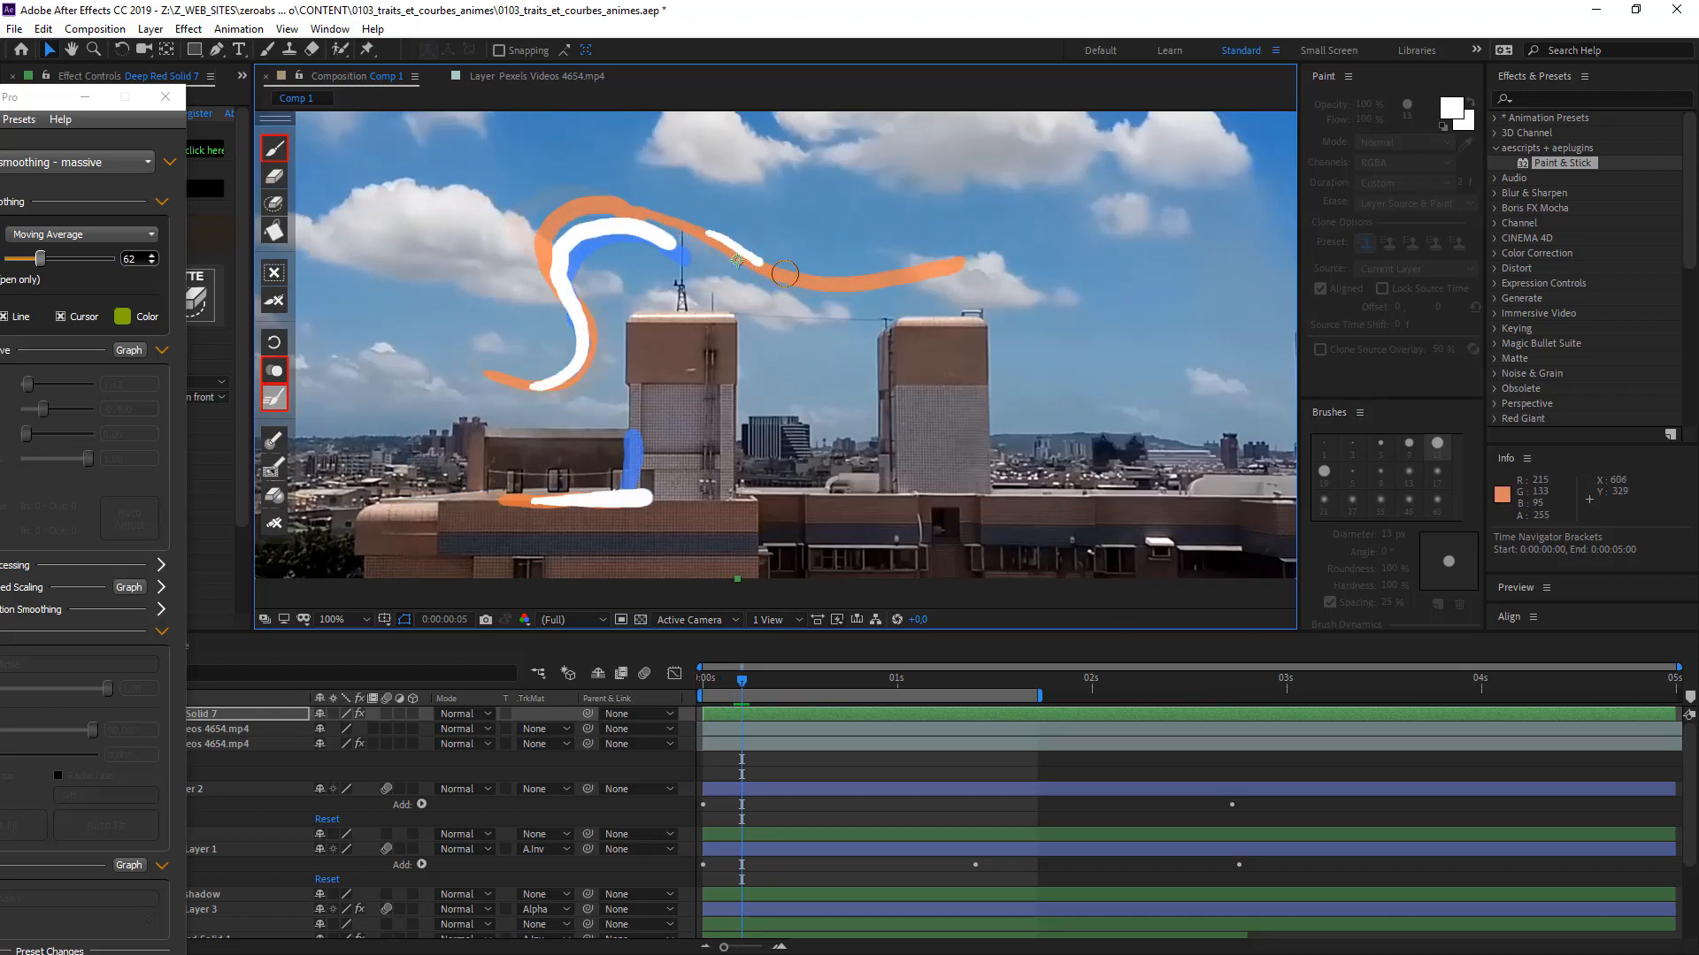
{"action": "left_click_drag", "start_coordinate": [898, 279], "coordinate": [1048, 237]}
{"action": "key", "text": "Page_Down"}
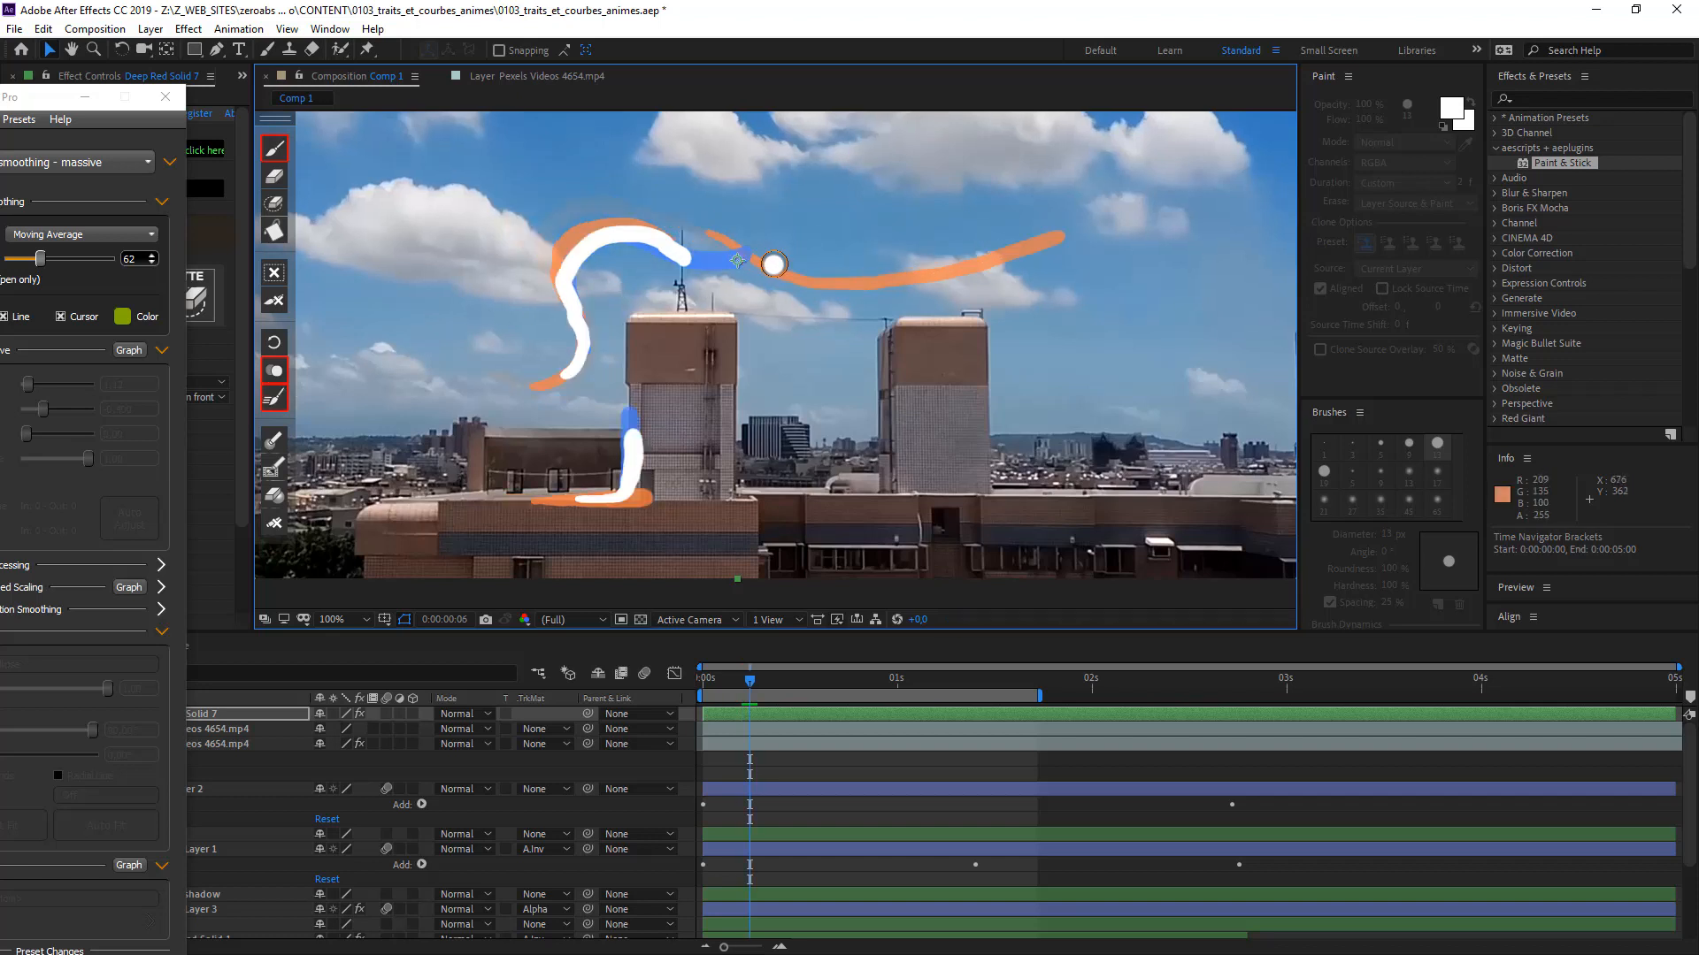
{"action": "mouse_move", "coordinate": [803, 277]}
{"action": "left_mouse_down"}
{"action": "mouse_move", "coordinate": [942, 265]}
{"action": "mouse_move", "coordinate": [1122, 213]}
{"action": "left_mouse_up"}
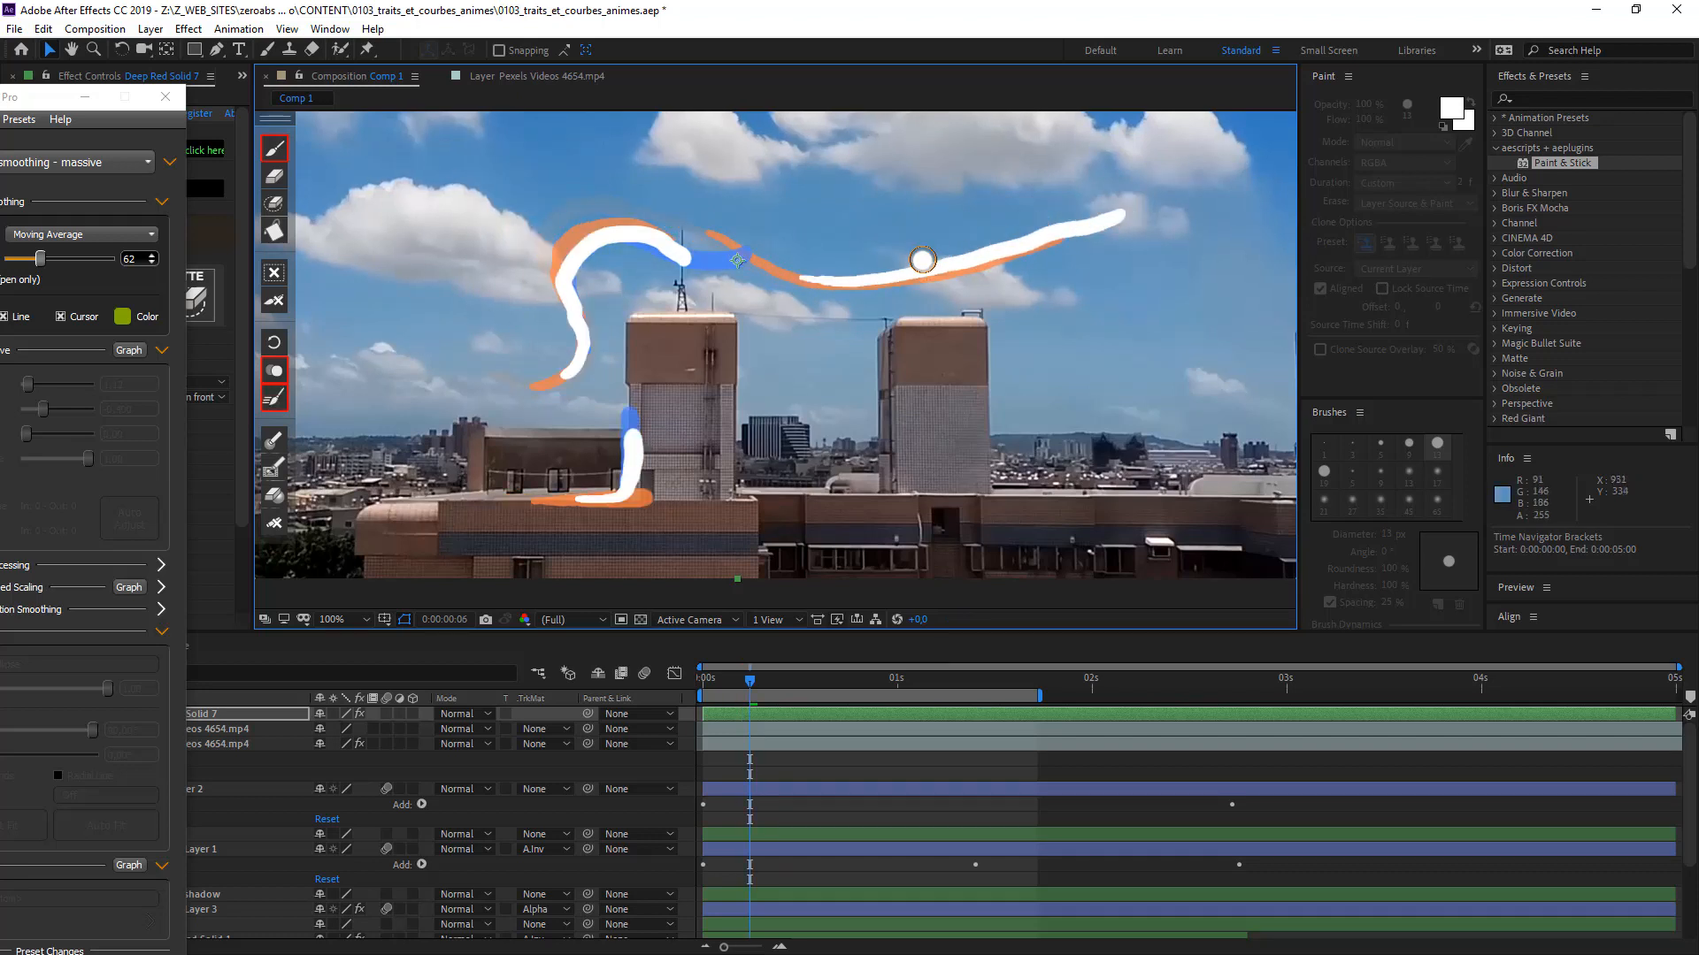
- Continue the upper curve from frame 7 to 9, cresting above the second tower and bending downward to its right
{"action": "key", "text": "Page_Down"}
{"action": "mouse_move", "coordinate": [881, 274]}
{"action": "left_mouse_down"}
{"action": "mouse_move", "coordinate": [1053, 234]}
{"action": "mouse_move", "coordinate": [1123, 214]}
{"action": "left_mouse_up"}
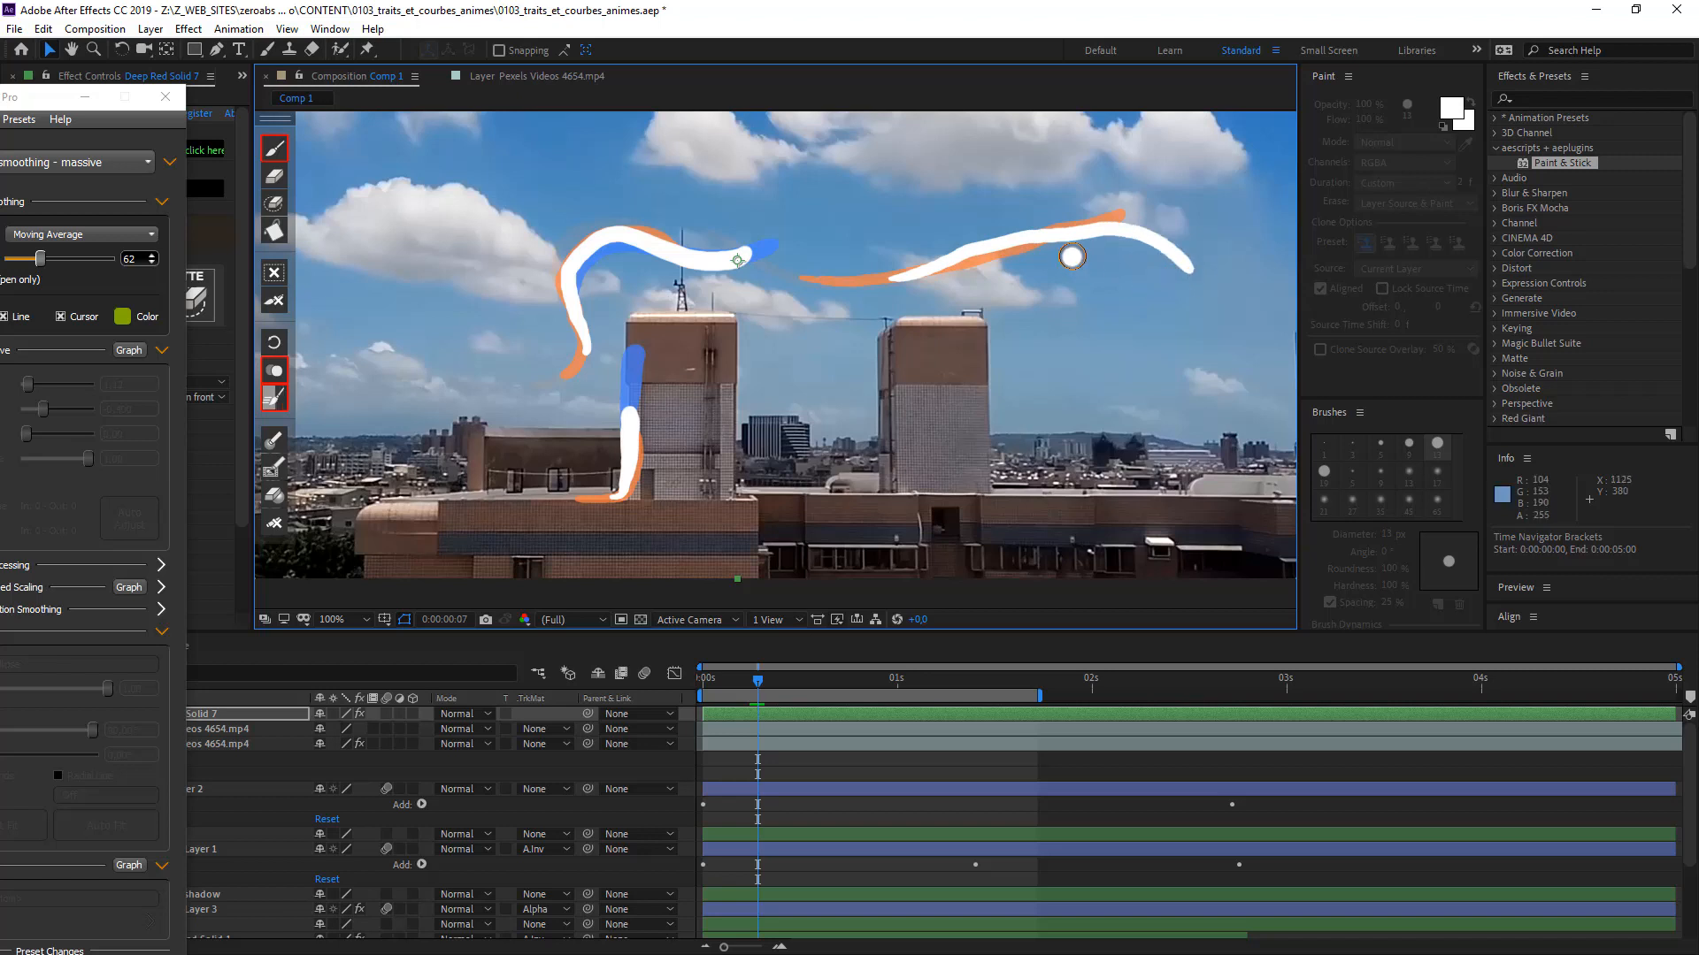
{"action": "key", "text": "Page_Down"}
{"action": "mouse_move", "coordinate": [963, 254]}
{"action": "left_mouse_down"}
{"action": "mouse_move", "coordinate": [1077, 237]}
{"action": "mouse_move", "coordinate": [1227, 305]}
{"action": "mouse_move", "coordinate": [1251, 342]}
{"action": "left_mouse_up"}
{"action": "key", "text": "Page_Down"}
- On frame 10, redraw the upper curve's stroke after undoing the first attempt, following the previous path down to the right edge
{"action": "key", "text": "Page_Down"}
{"action": "left_click_drag", "start_coordinate": [1141, 262], "coordinate": [1292, 391]}
{"action": "key", "text": "ctrl+z"}
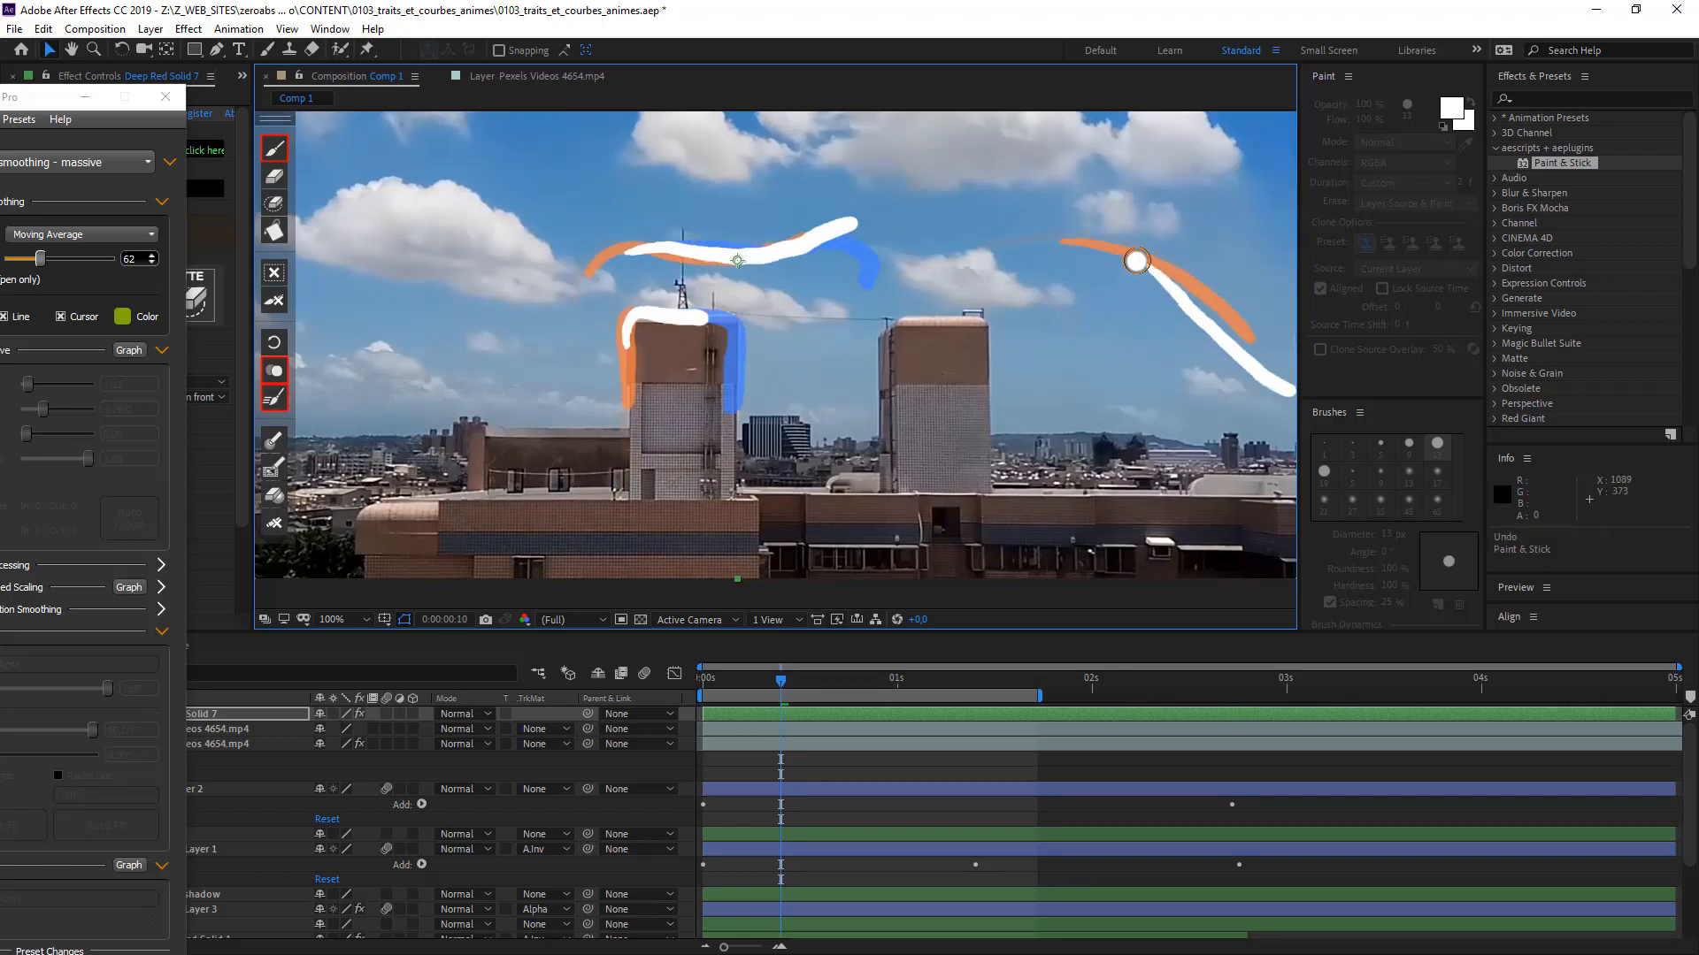
{"action": "left_click_drag", "start_coordinate": [1248, 341], "coordinate": [1290, 389]}
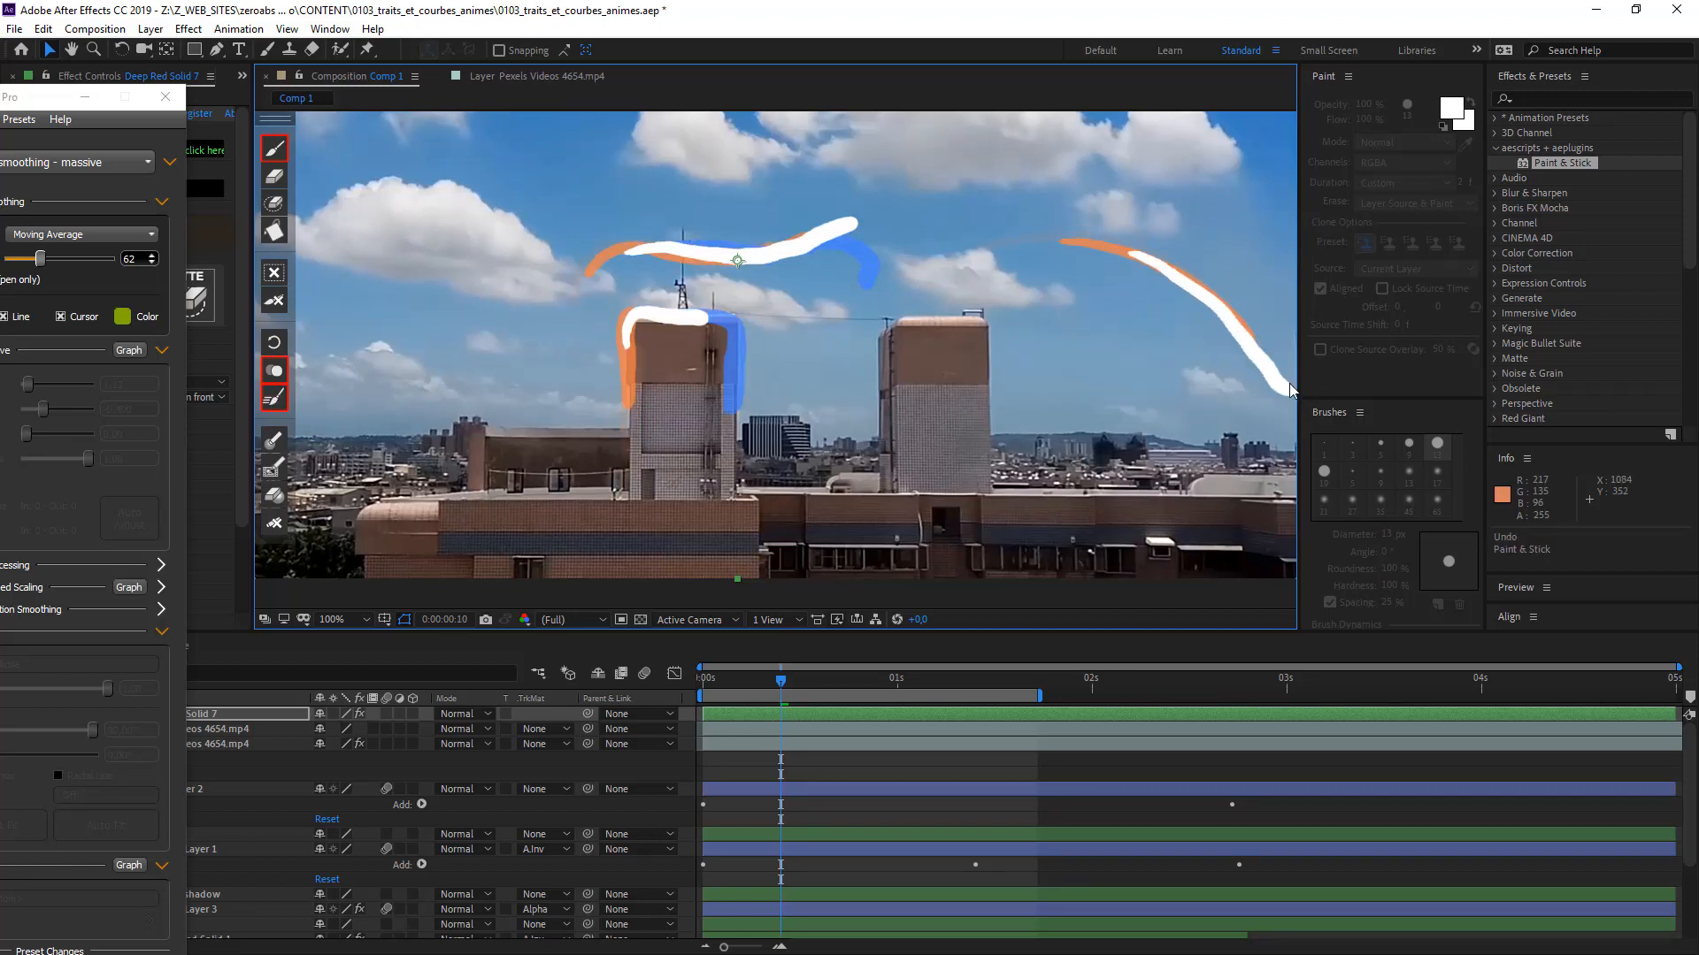
- Continue the descending curve from frame 11 to 14, shortening it until only its tail leaves the picture's right edge
{"action": "key", "text": "Page_Down"}
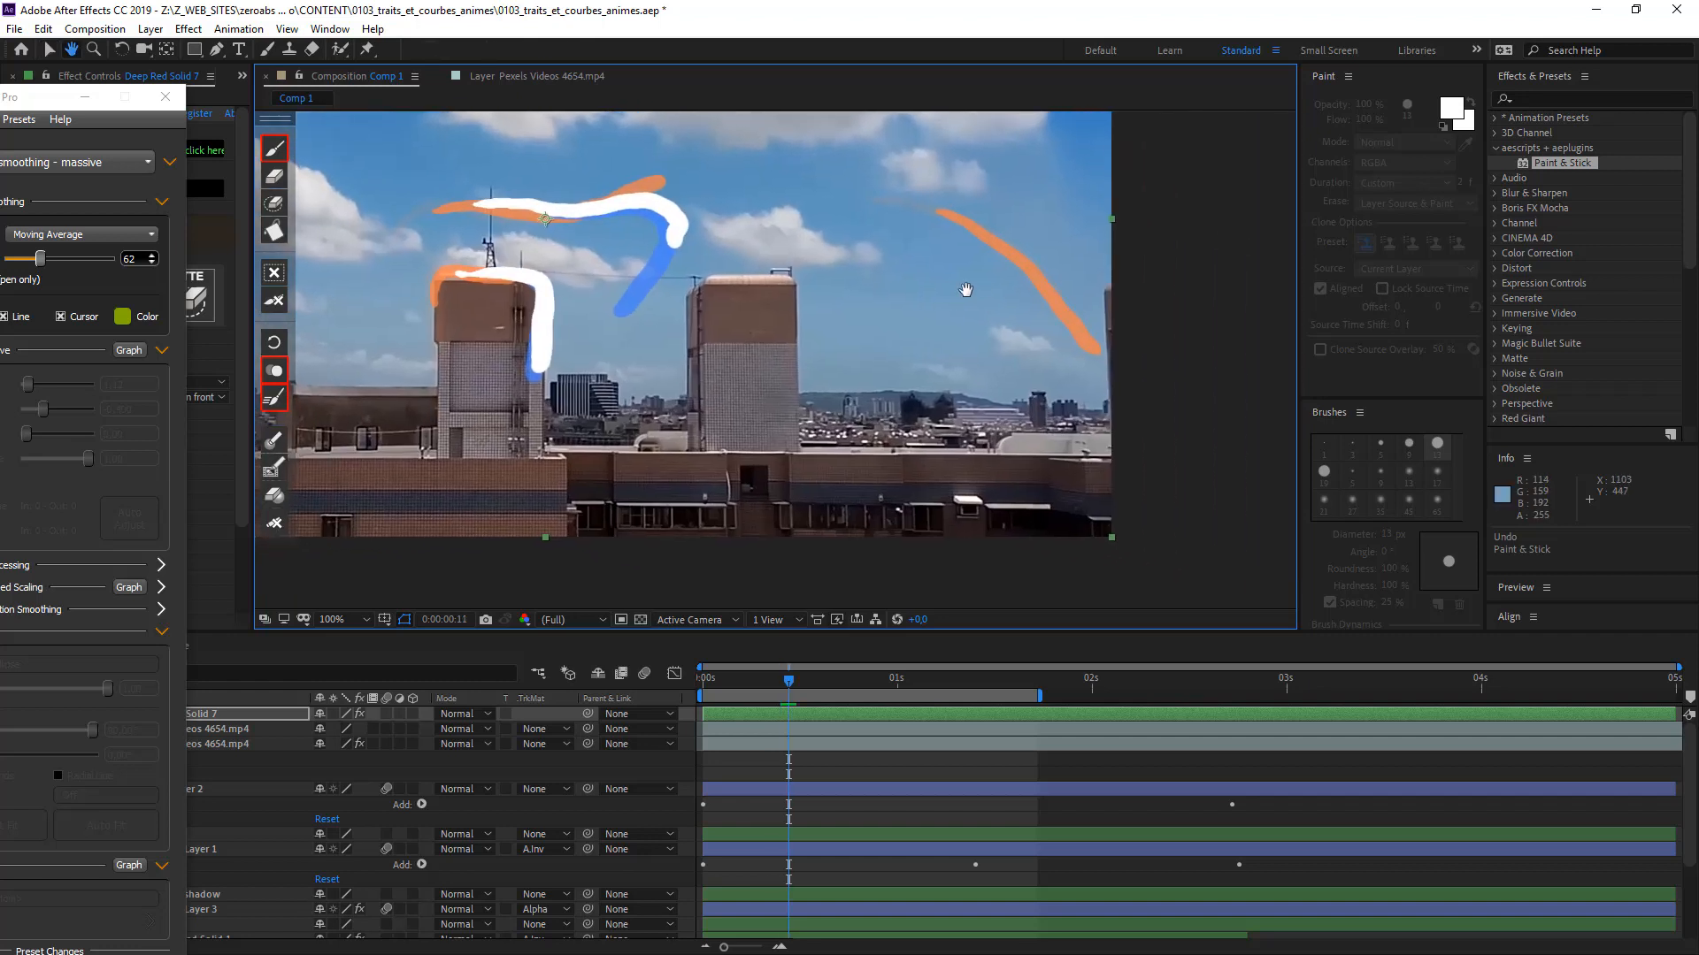
{"action": "left_click_drag", "start_coordinate": [976, 231], "coordinate": [1004, 247]}
{"action": "mouse_move", "coordinate": [1059, 316]}
{"action": "left_mouse_down"}
{"action": "mouse_move", "coordinate": [1128, 350]}
{"action": "mouse_move", "coordinate": [1206, 342]}
{"action": "left_mouse_up"}
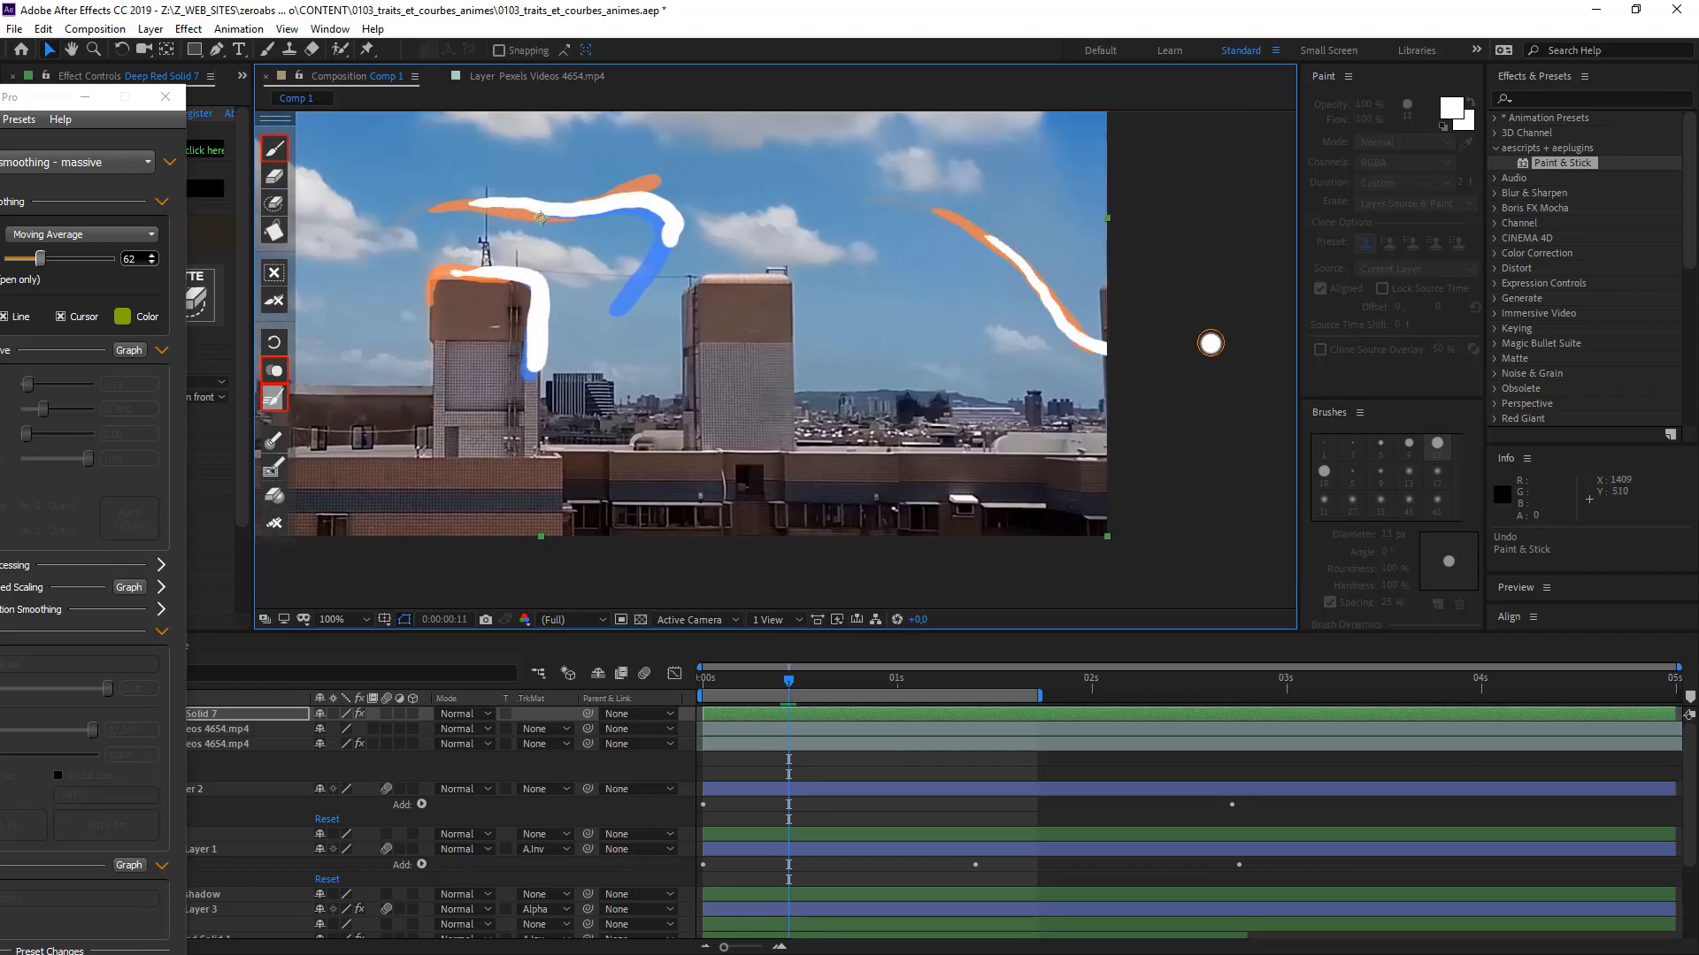
{"action": "key", "text": "Page_Down"}
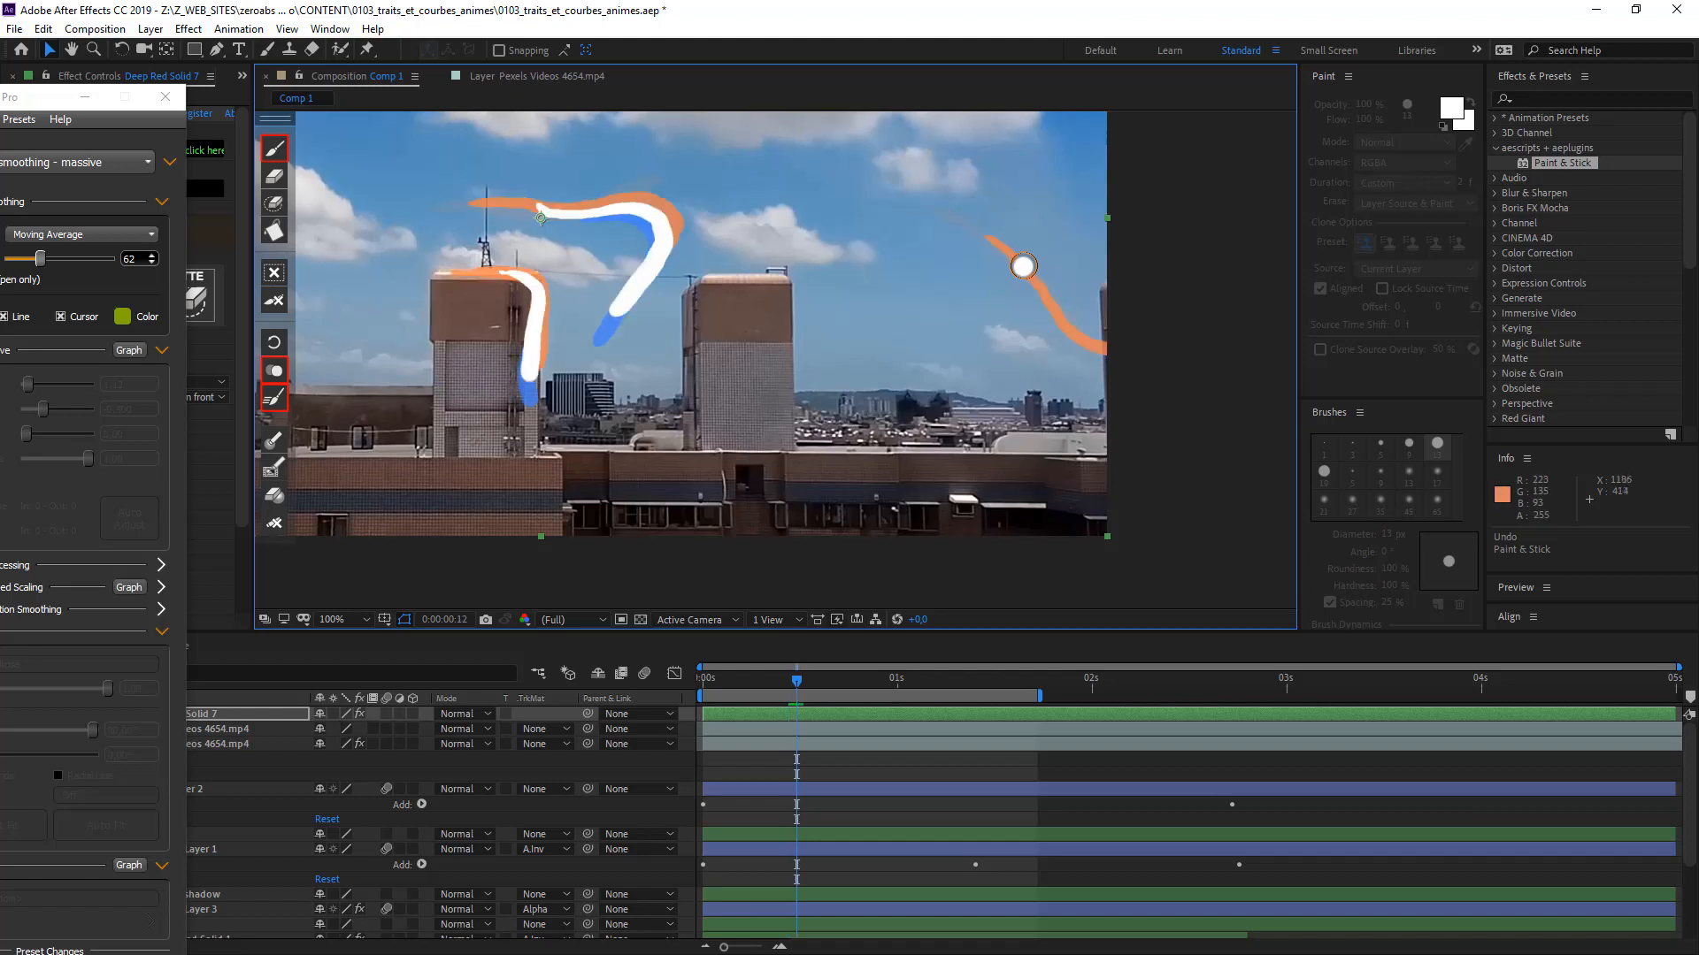
{"action": "mouse_move", "coordinate": [1018, 261]}
{"action": "left_mouse_down"}
{"action": "mouse_move", "coordinate": [1031, 287]}
{"action": "mouse_move", "coordinate": [1197, 348]}
{"action": "left_mouse_up"}
{"action": "key", "text": "Page_Down"}
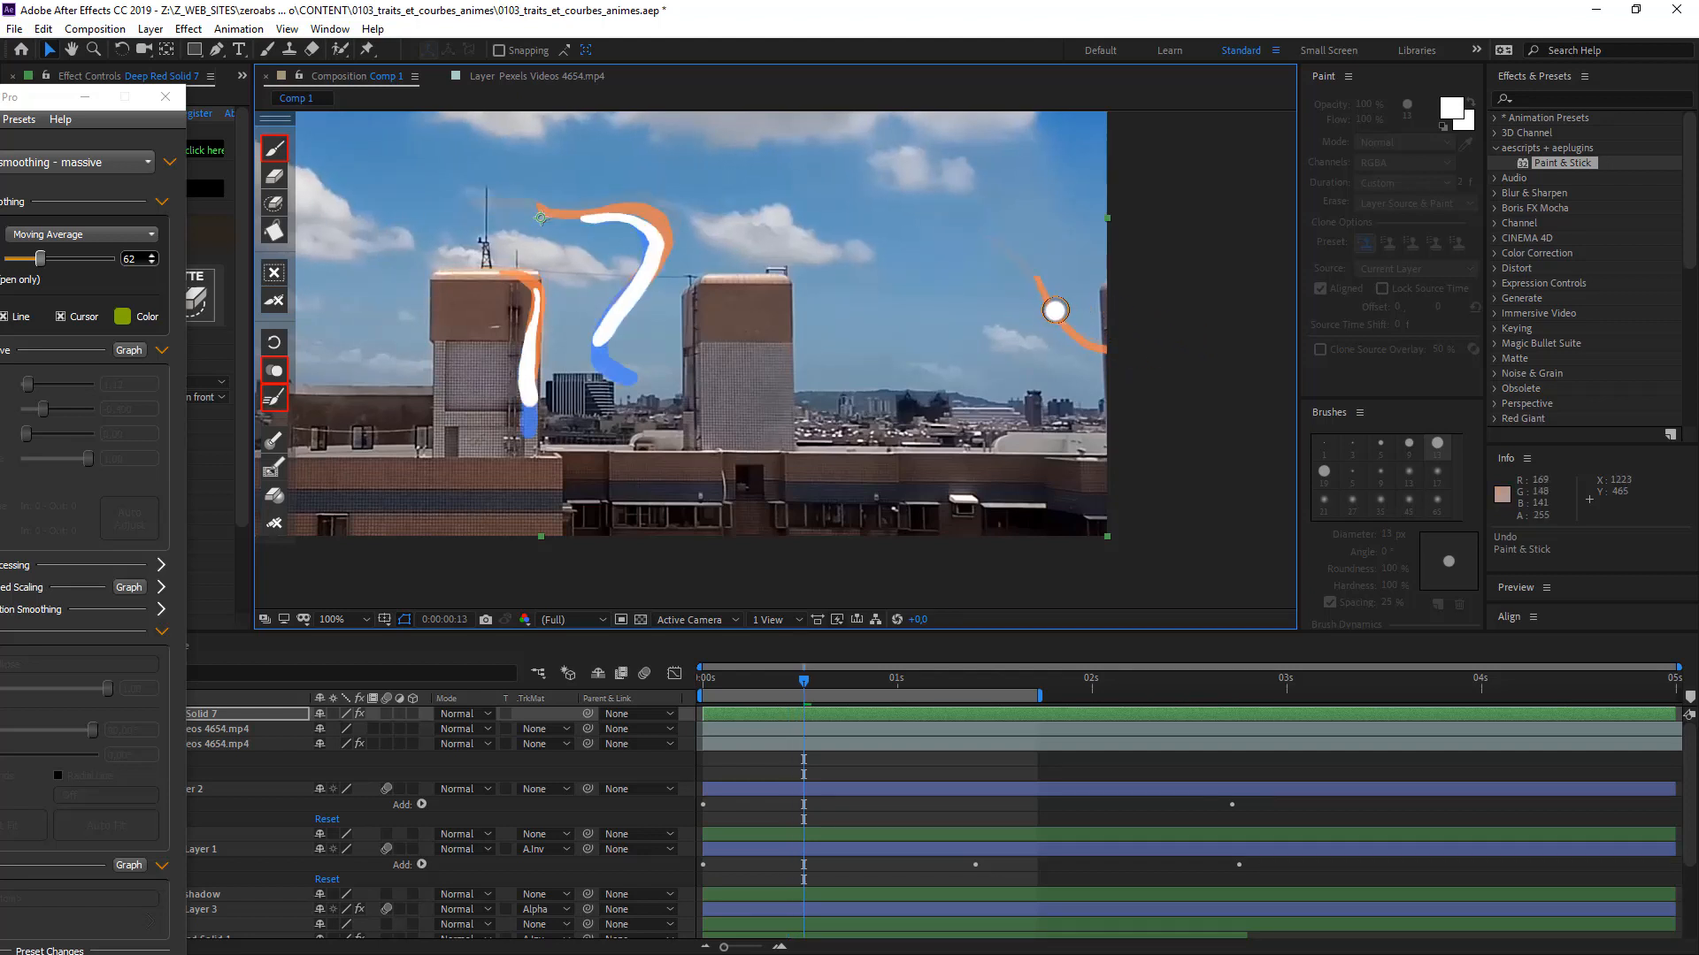
{"action": "key", "text": "Page_Down"}
{"action": "left_click_drag", "start_coordinate": [1098, 342], "coordinate": [1182, 346]}
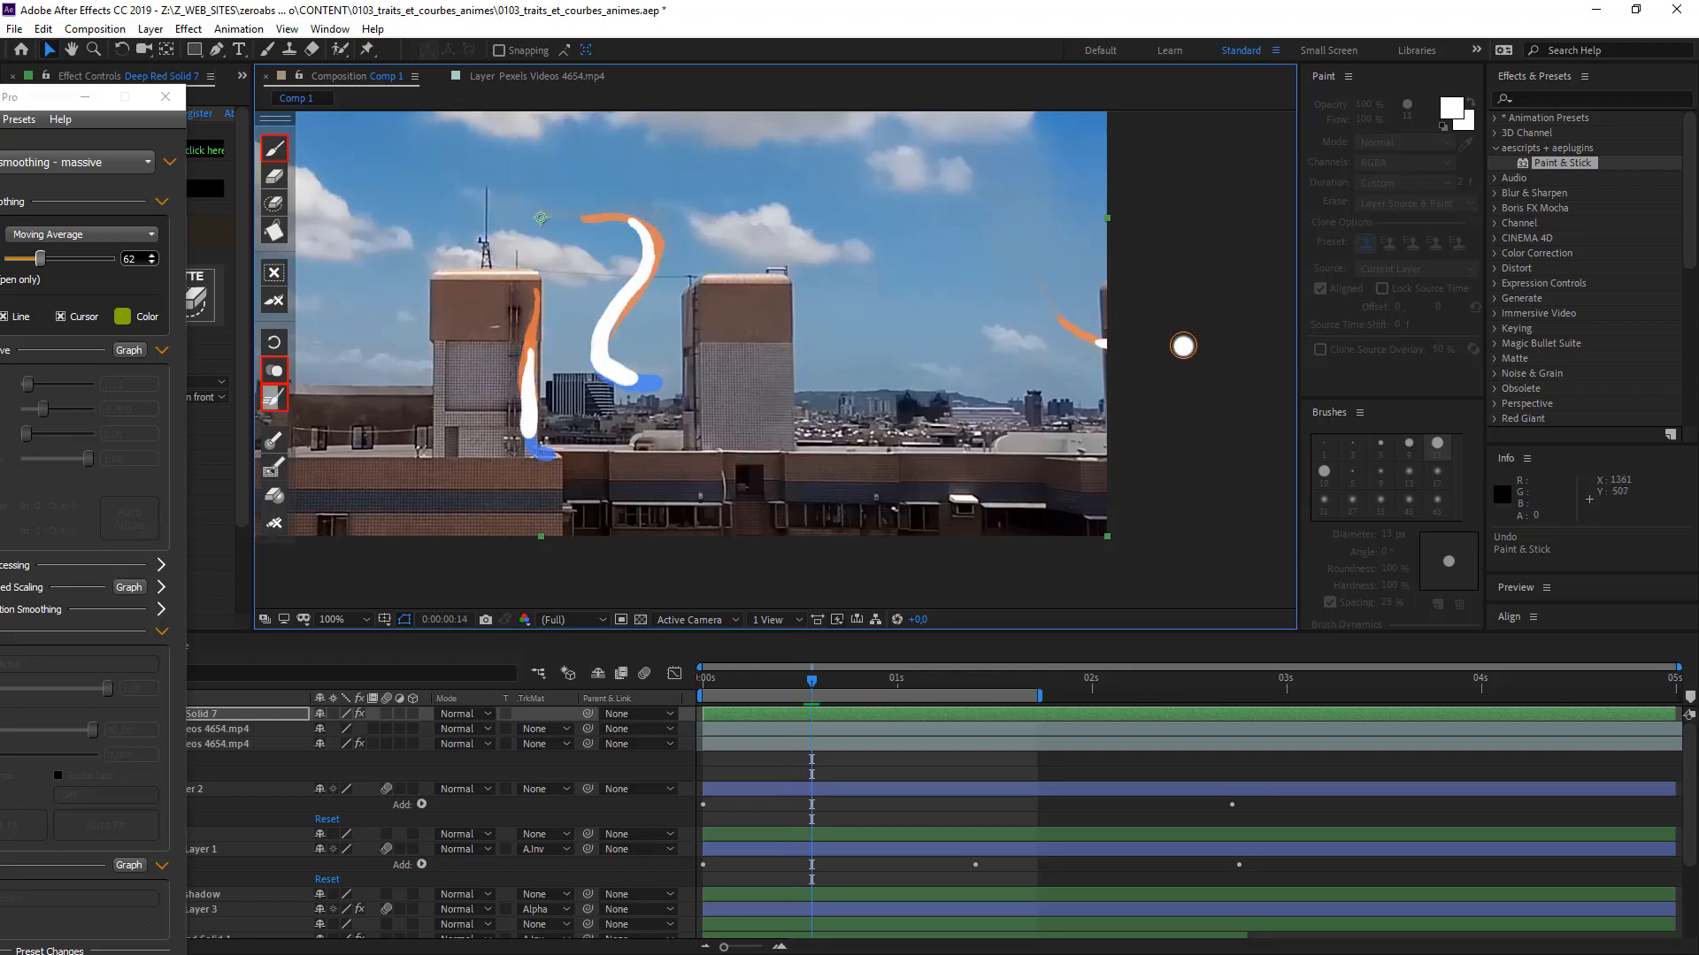
- Preview the animated lines and move the Lazy Nezumi Pro window out of the workspace
{"action": "key", "text": "space"}
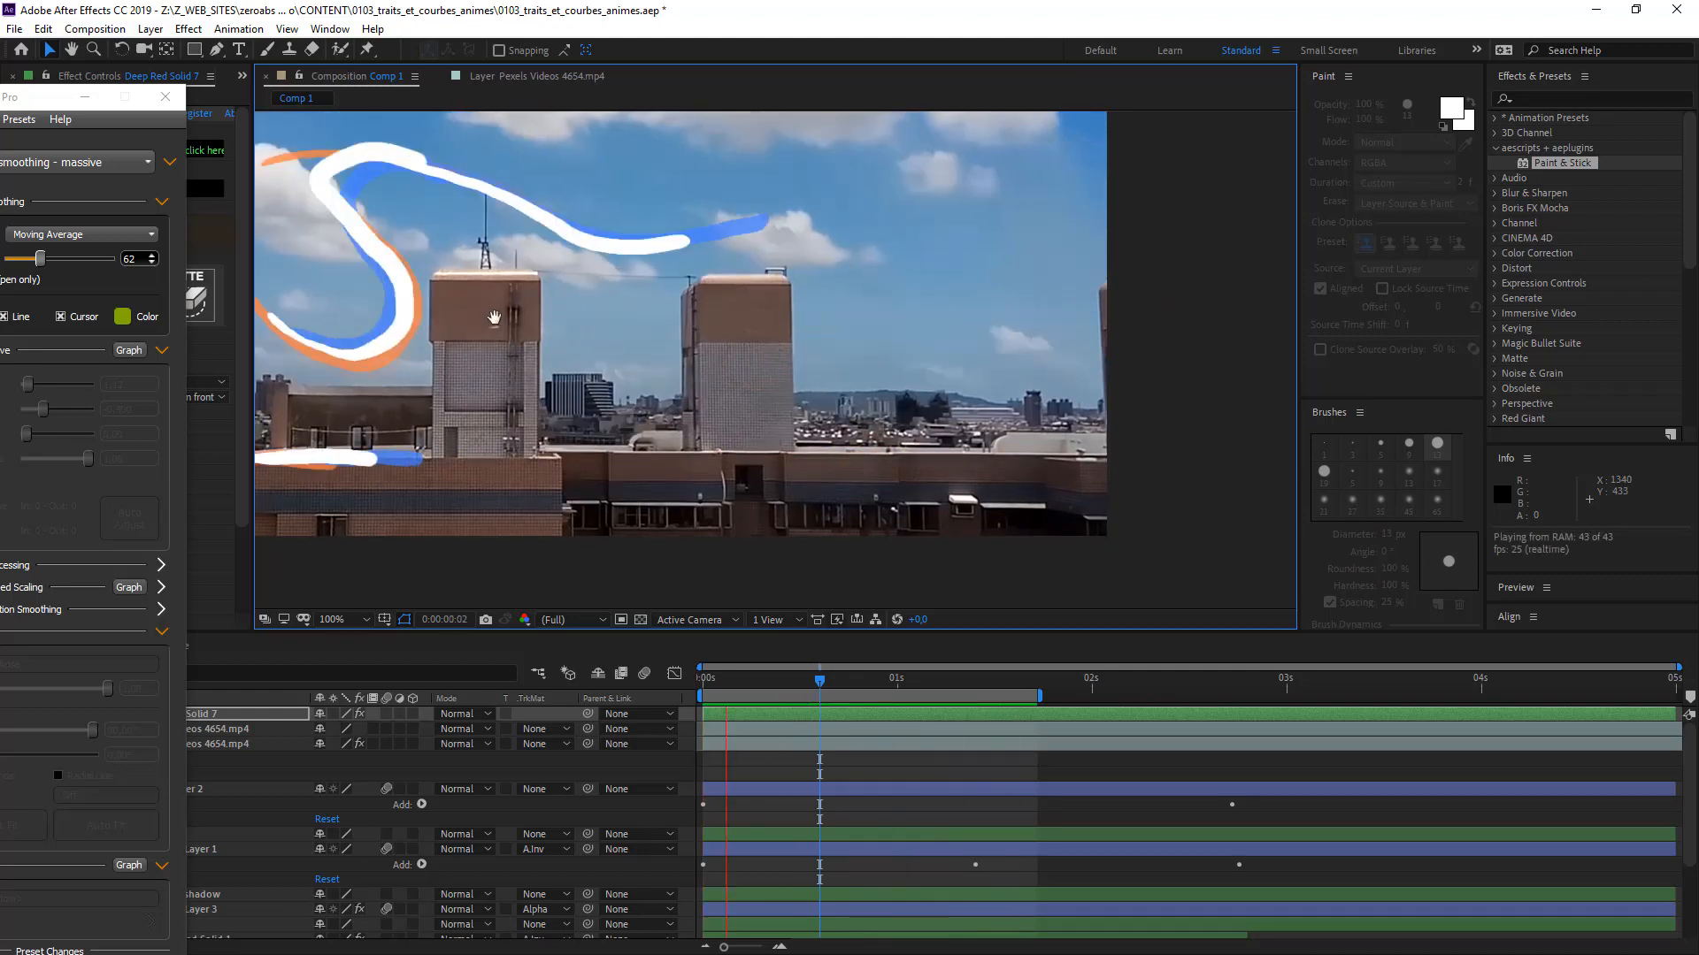
{"action": "key", "text": "v"}
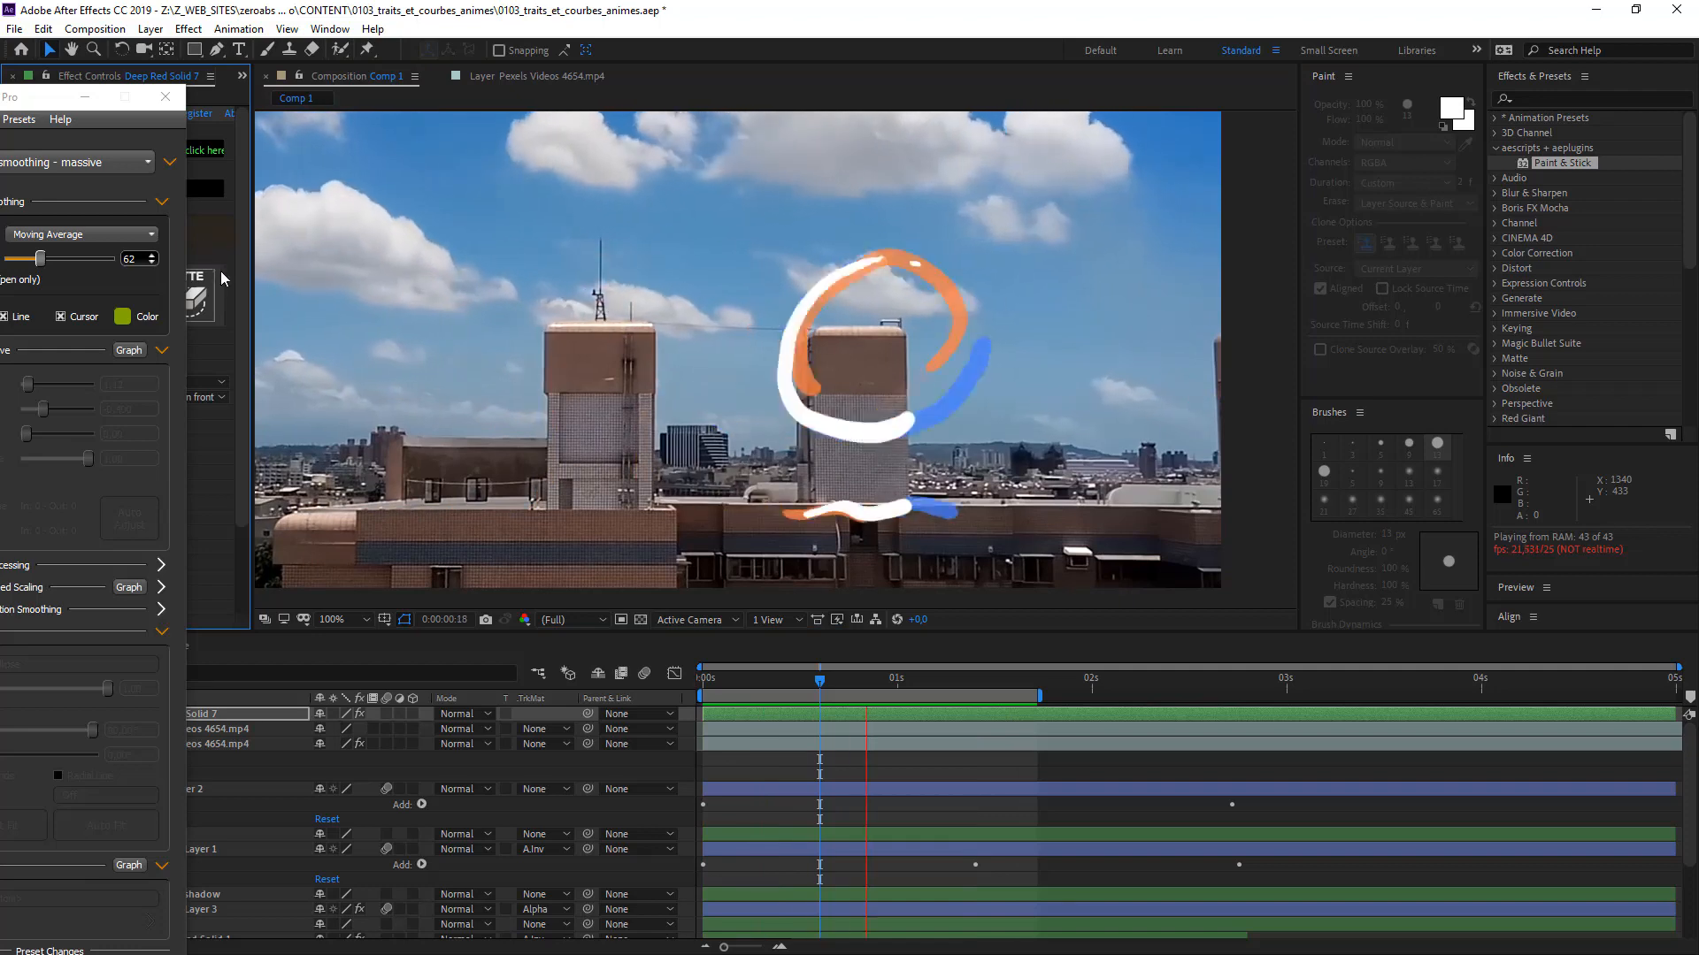
{"action": "left_click_drag", "start_coordinate": [50, 101], "coordinate": [1, 132]}
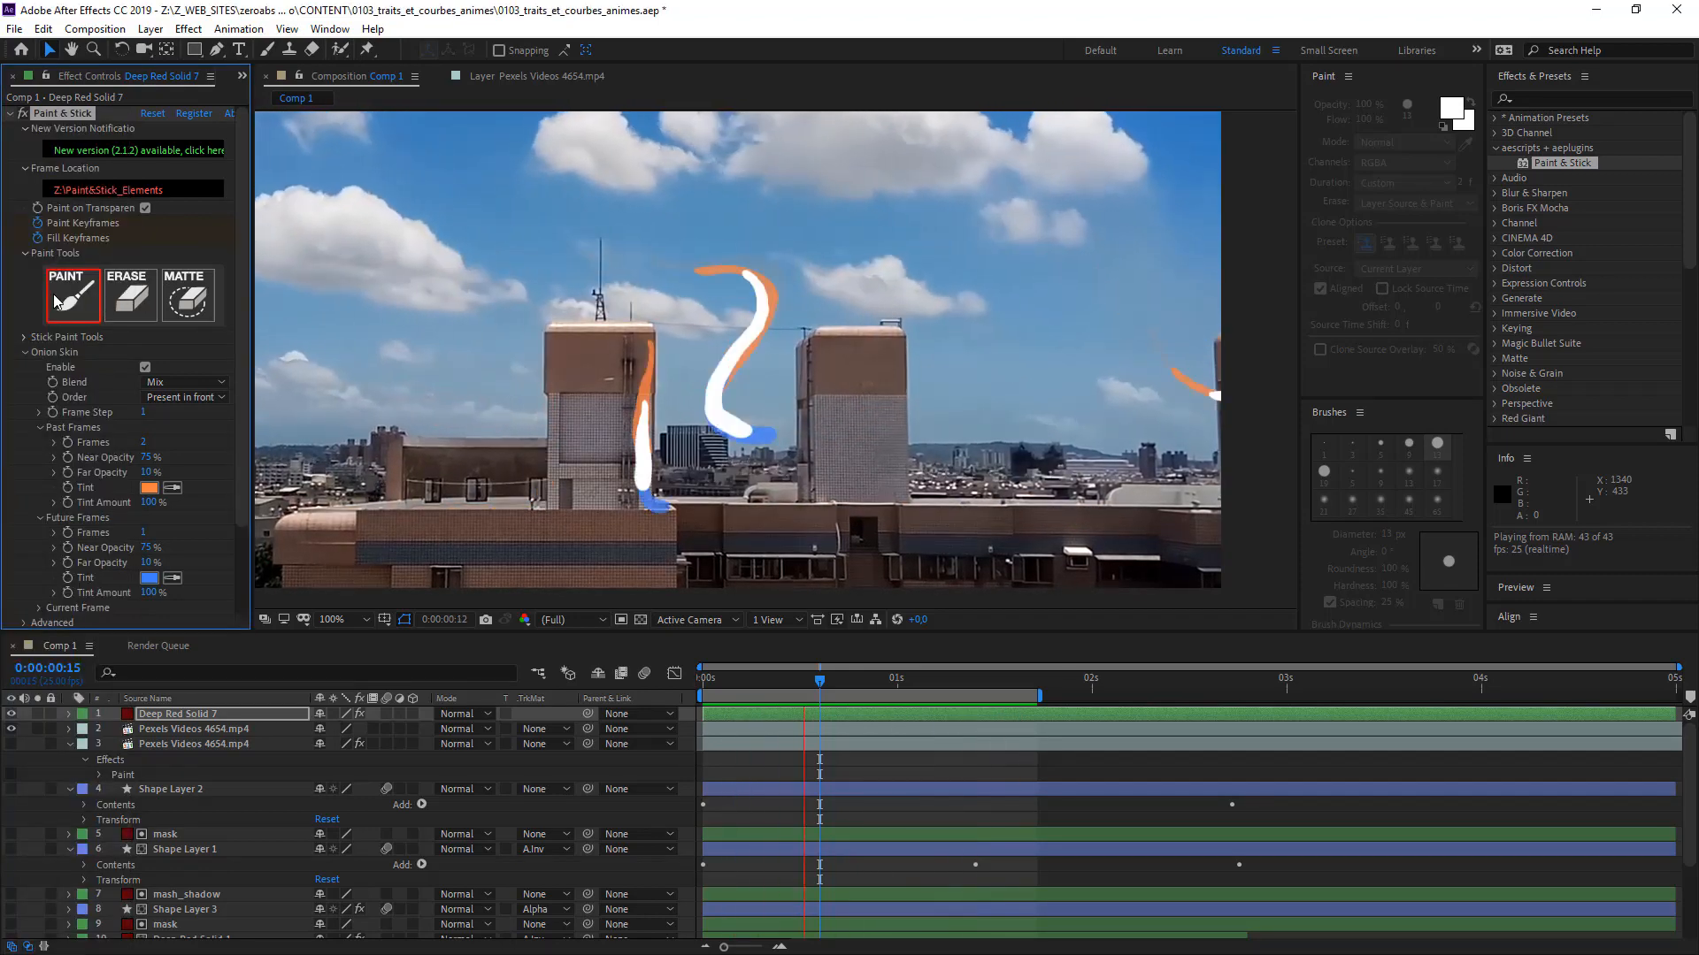
- Stop the playback, turn off onion skin, and preview the finished white lines again
{"action": "left_click", "coordinate": [458, 364]}
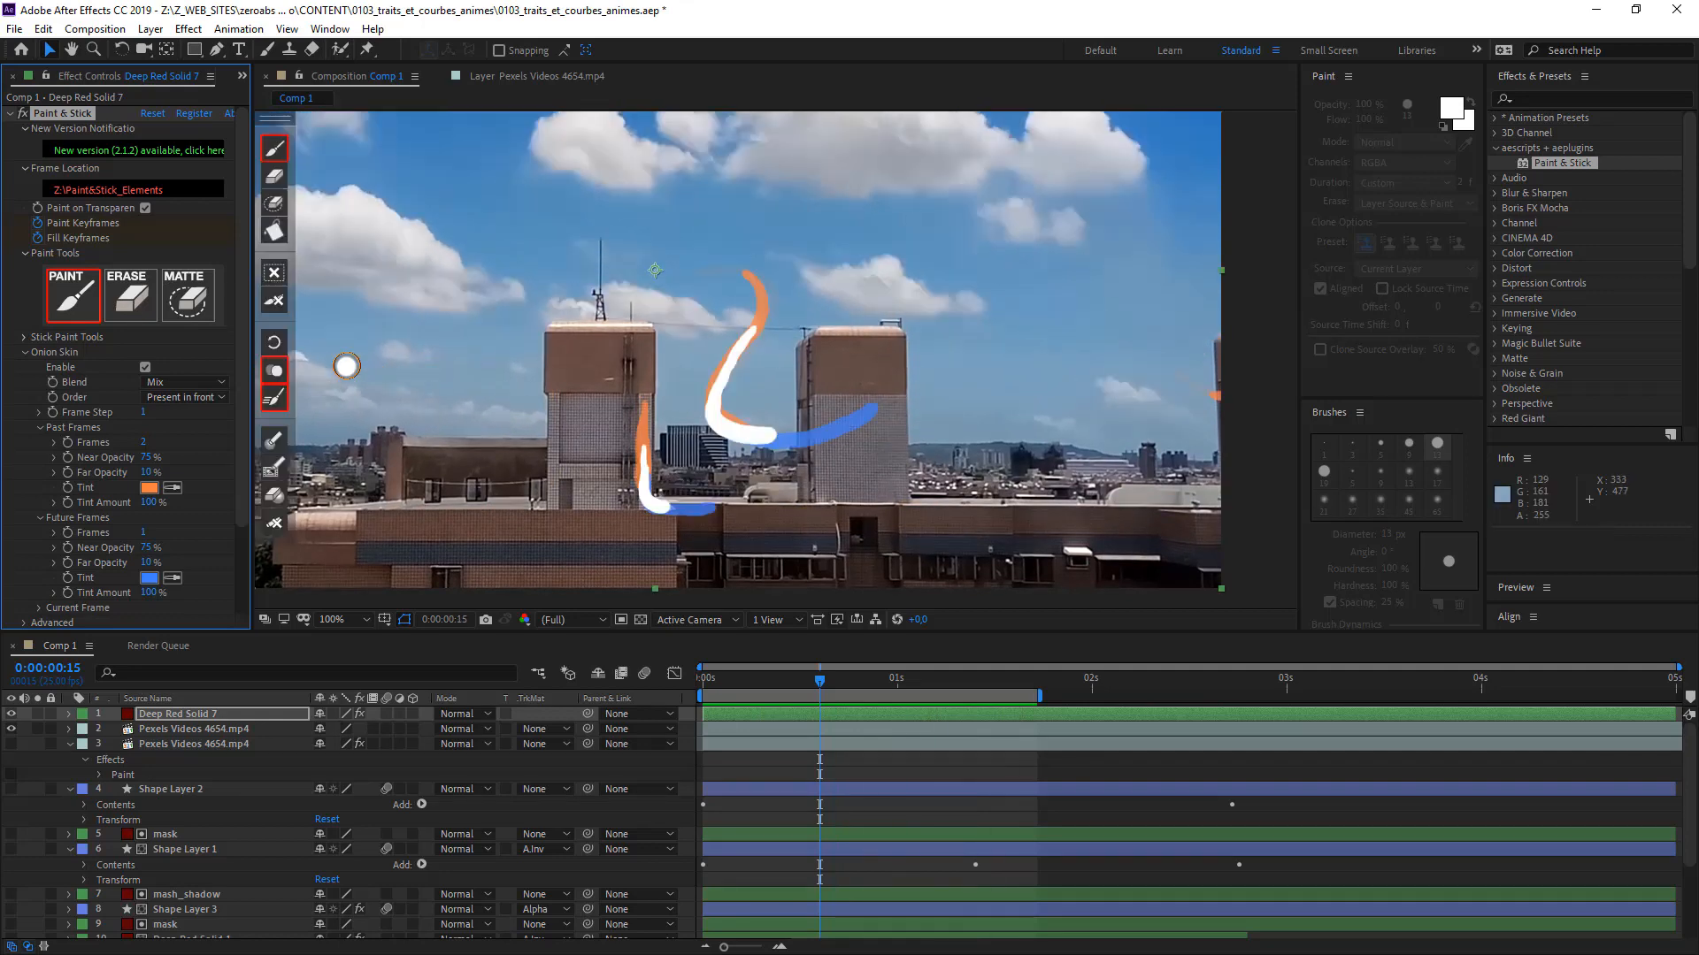
{"action": "left_click", "coordinate": [276, 370]}
{"action": "key", "text": "space"}
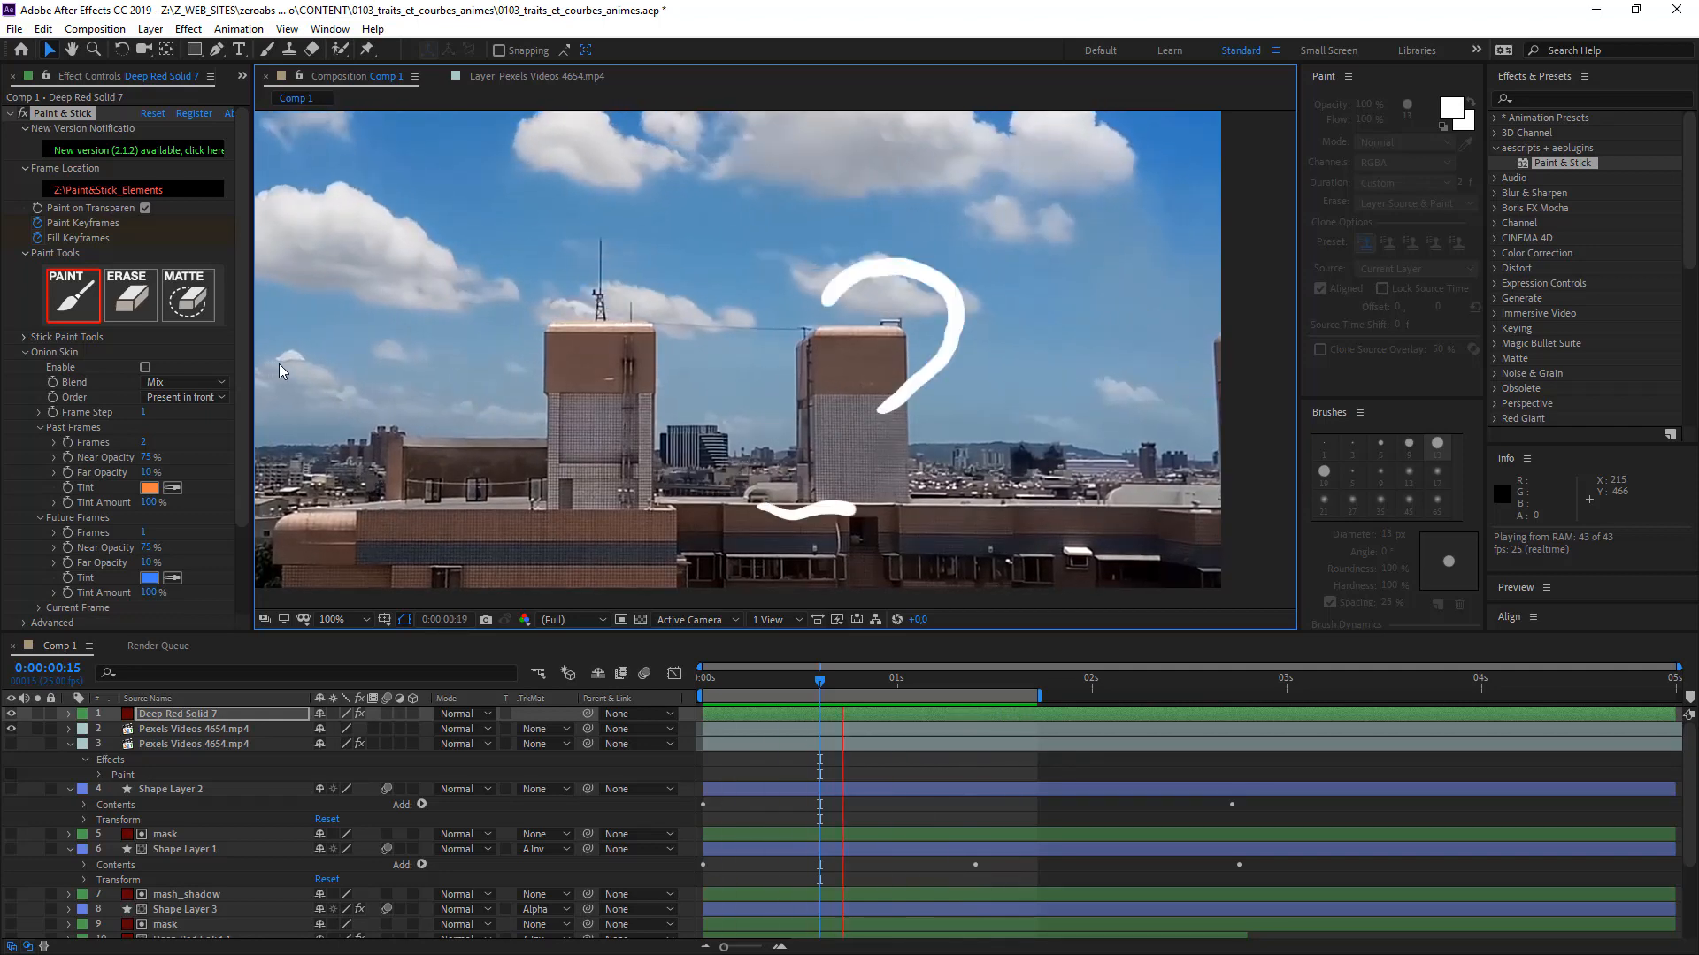
- Examine the SPF frame files in the Paint&Stick_Elements folder in the file manager and move its window out of the workspace
{"action": "key", "text": "space"}
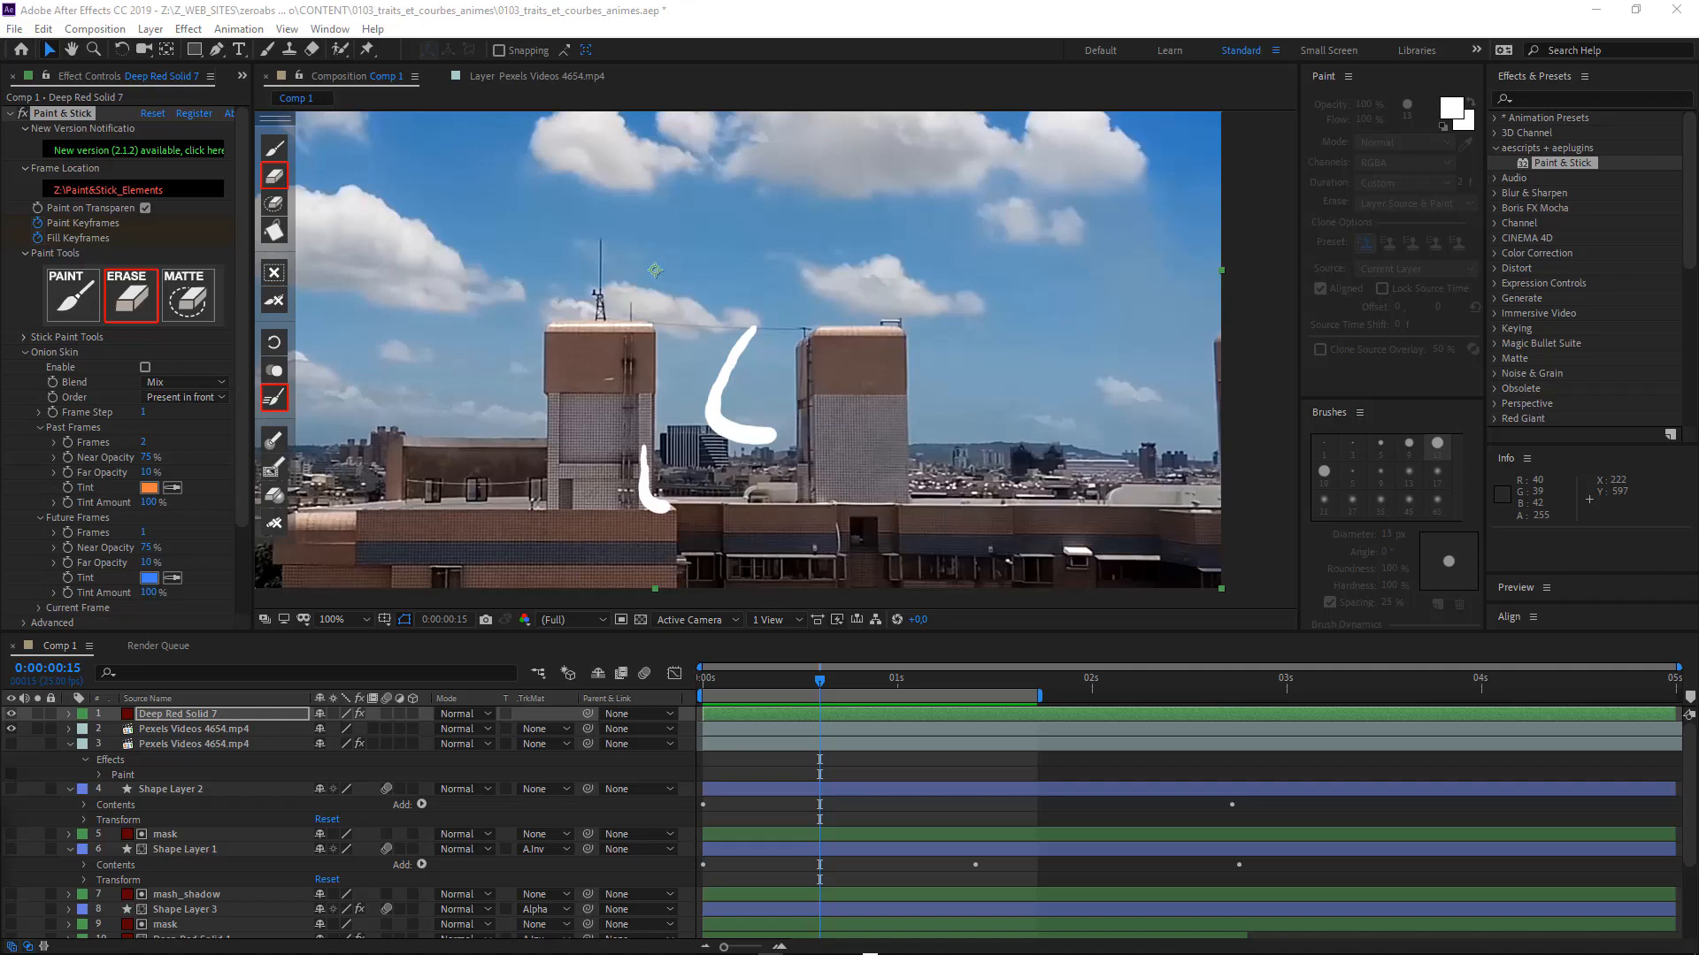
{"action": "mouse_move", "coordinate": [0, 954]}
{"action": "left_mouse_down"}
{"action": "mouse_move", "coordinate": [0, 759]}
{"action": "mouse_move", "coordinate": [527, 173]}
{"action": "mouse_move", "coordinate": [347, 128]}
{"action": "mouse_move", "coordinate": [392, 123]}
{"action": "left_mouse_up"}
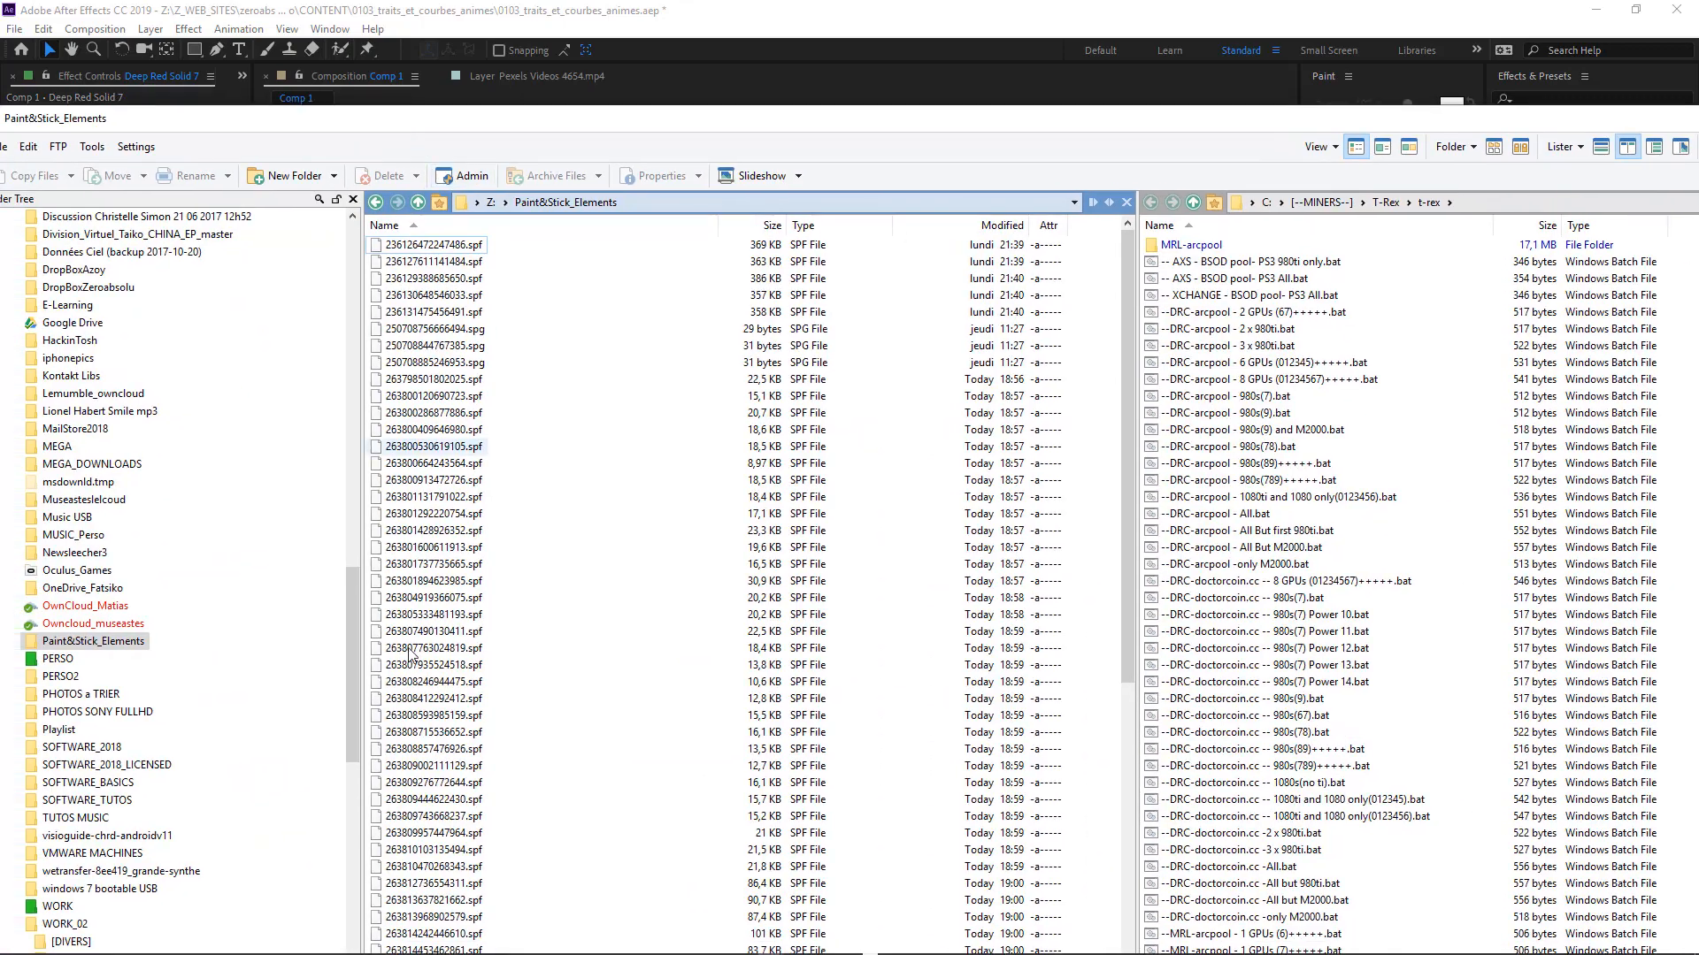
{"action": "scroll", "coordinate": [410, 652], "scroll_direction": "down", "scroll_amount": 13}
{"action": "scroll", "coordinate": [466, 641], "scroll_direction": "up", "scroll_amount": 13}
{"action": "scroll", "coordinate": [531, 445], "scroll_direction": "down", "scroll_amount": 1}
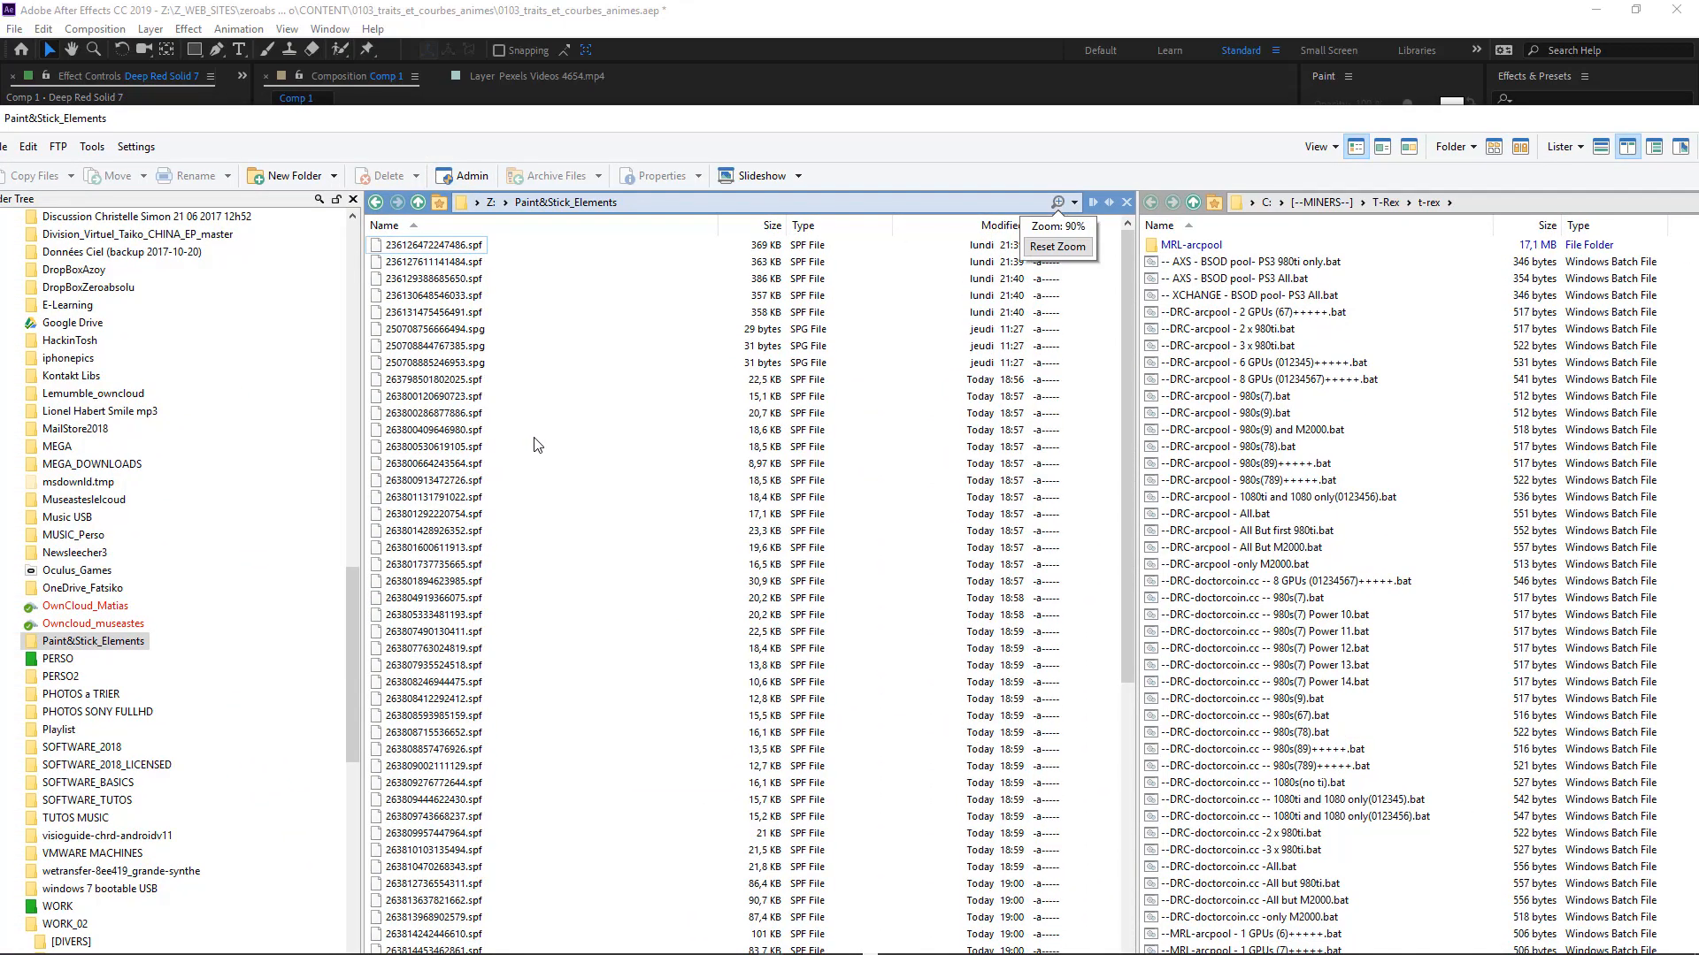
{"action": "left_click_drag", "start_coordinate": [644, 381], "coordinate": [399, 820]}
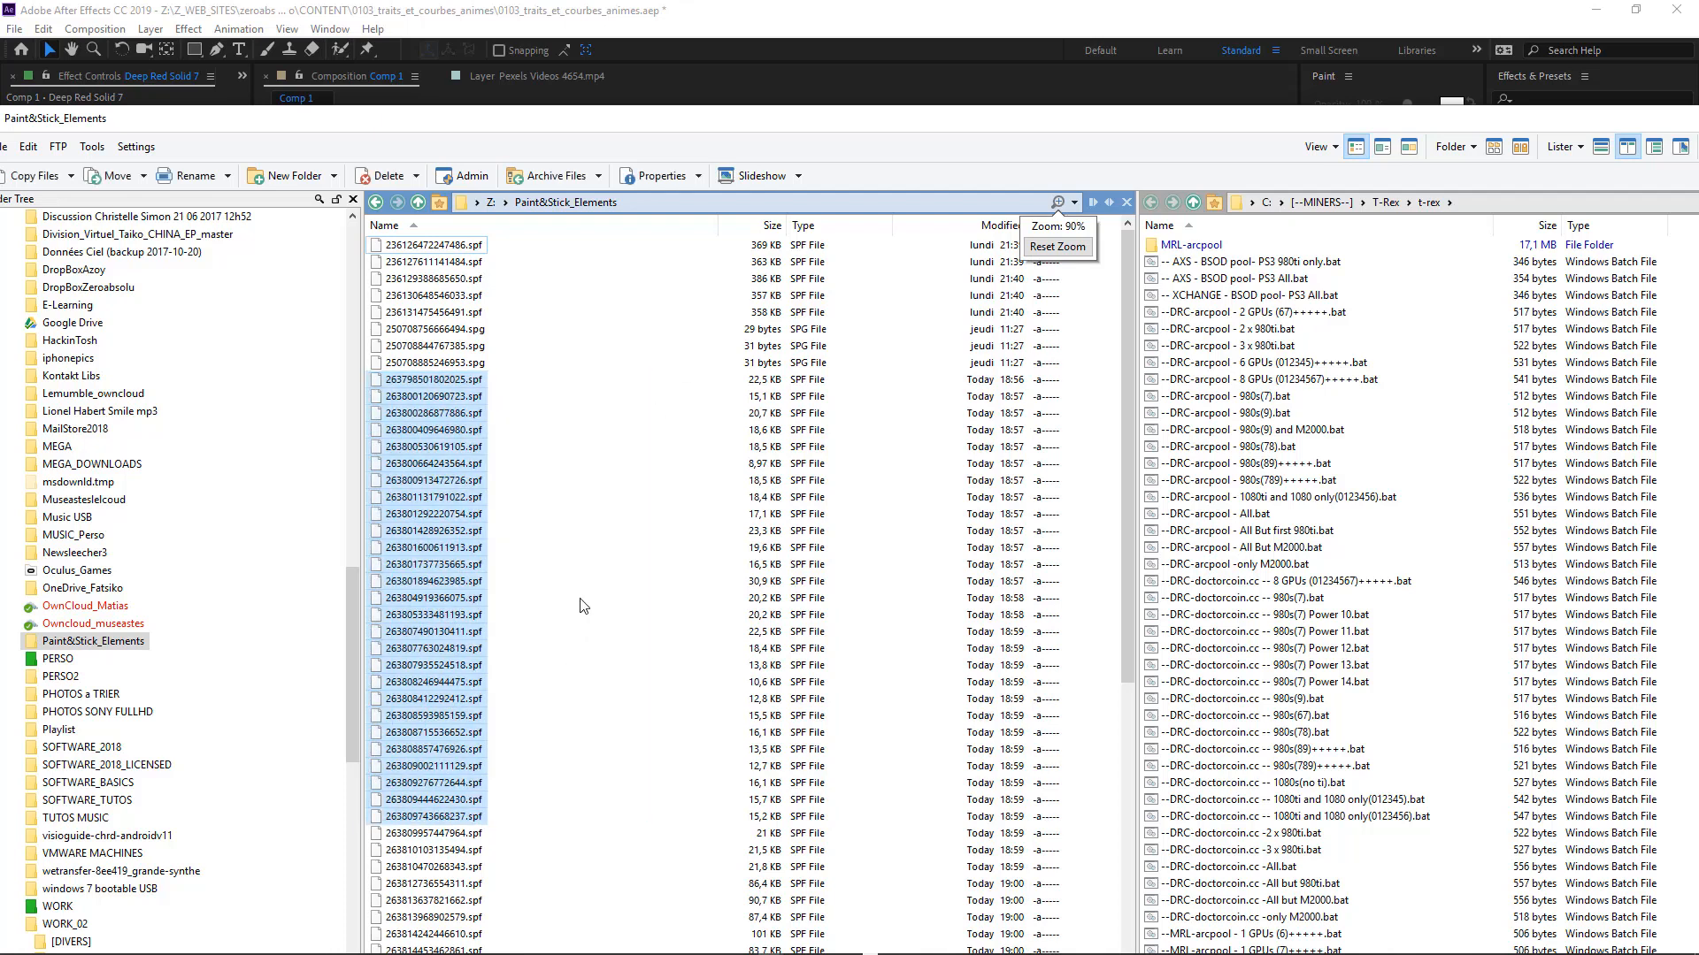
{"action": "left_click", "coordinate": [573, 573]}
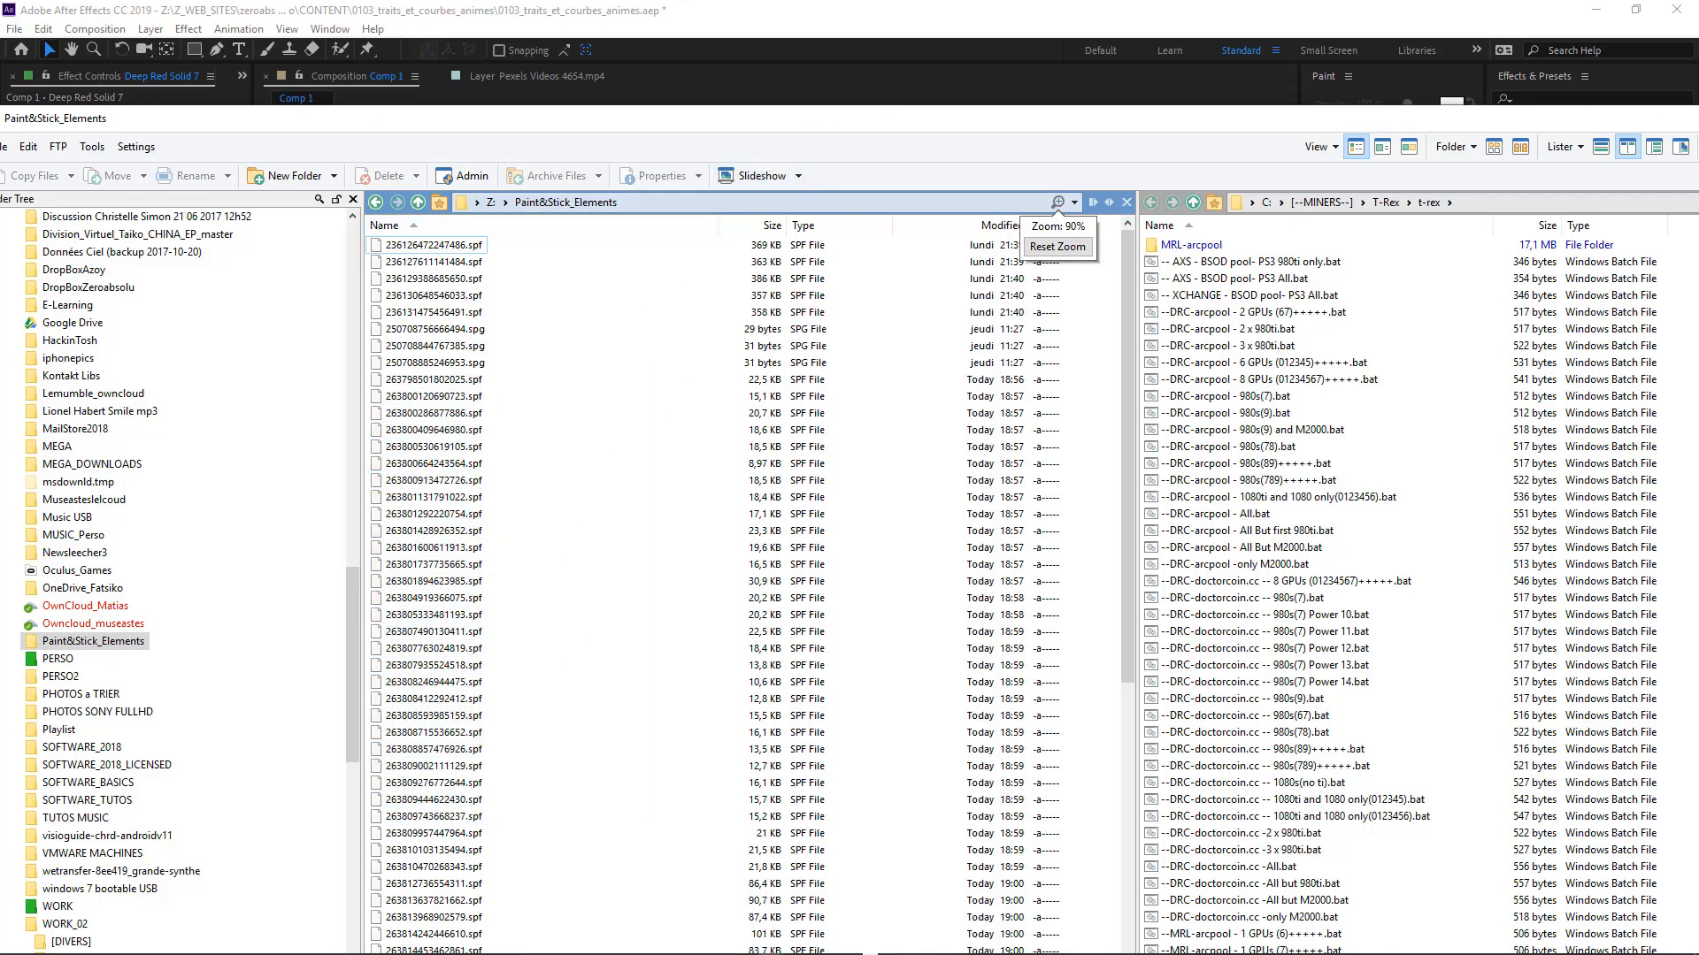
{"action": "left_click_drag", "start_coordinate": [1545, 119], "coordinate": [1276, 121]}
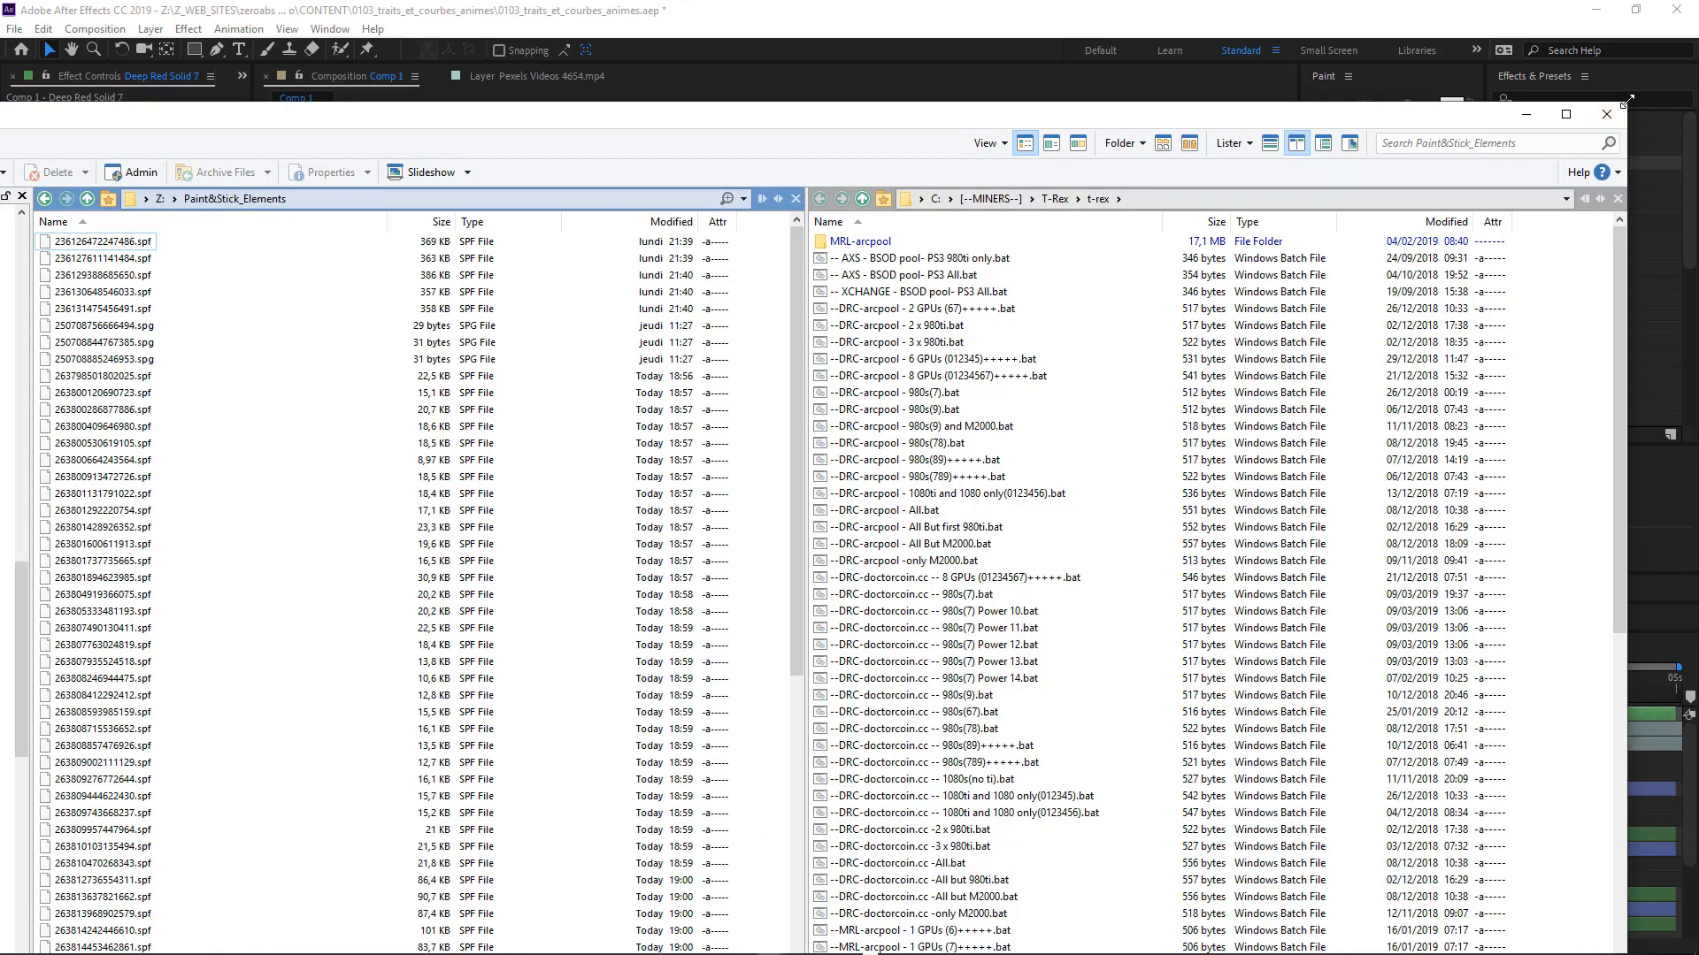
{"action": "left_click_drag", "start_coordinate": [1628, 100], "coordinate": [915, 381]}
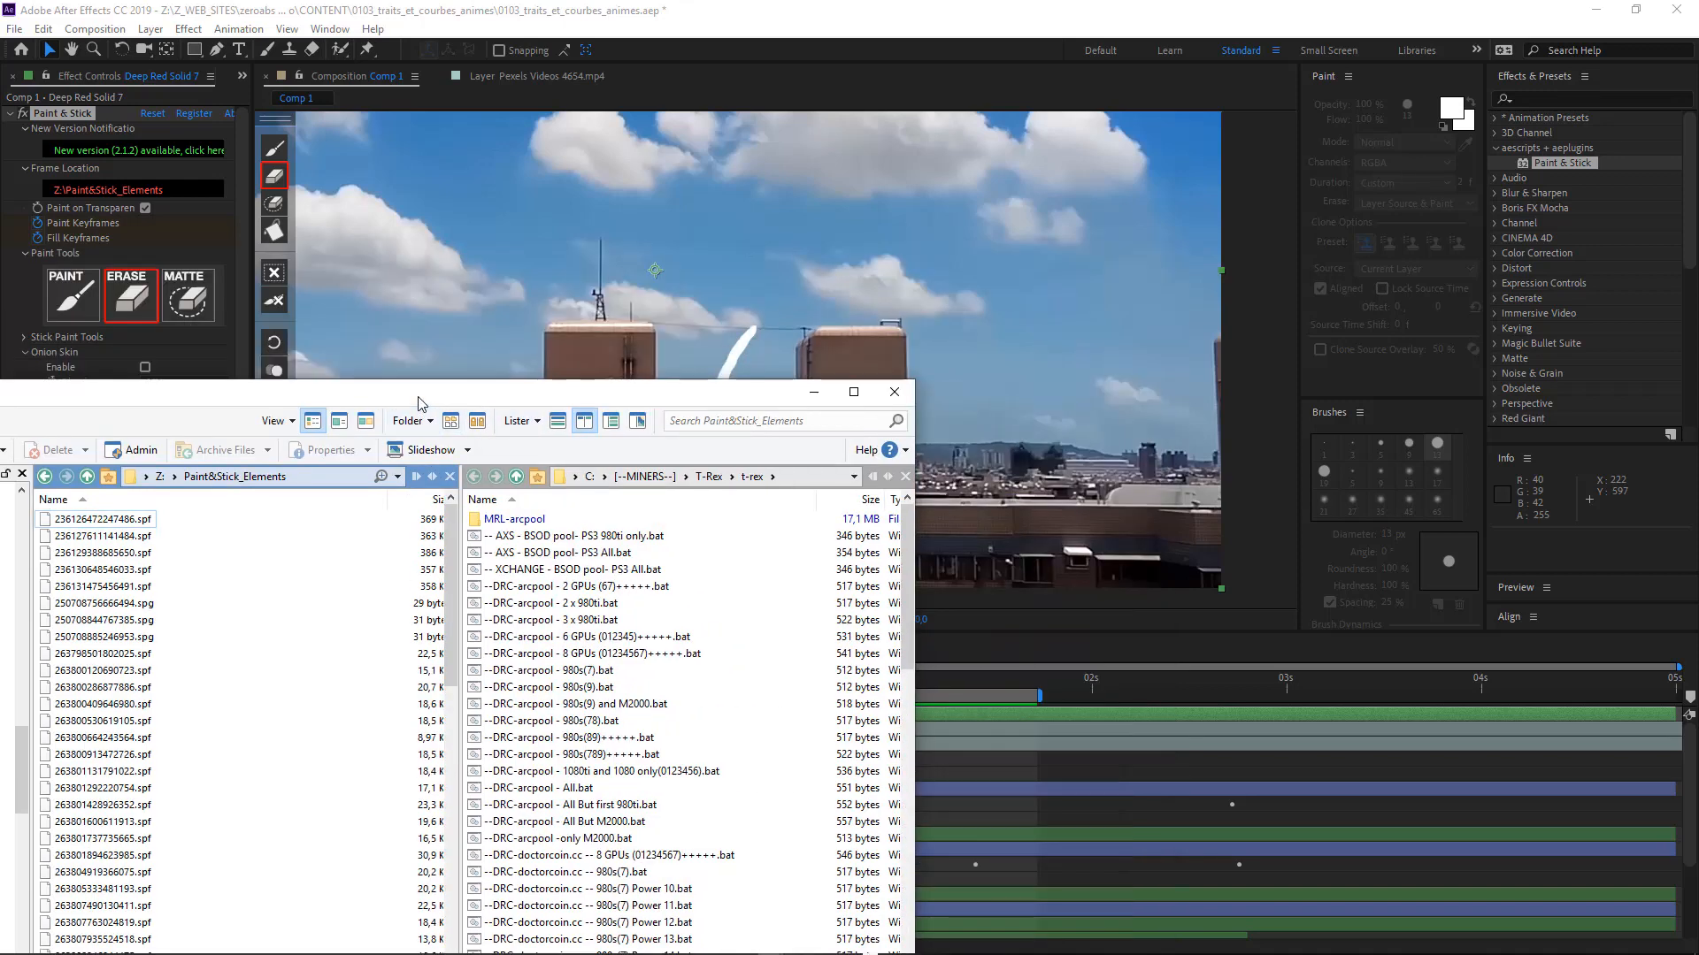
{"action": "left_click_drag", "start_coordinate": [422, 404], "coordinate": [0, 389]}
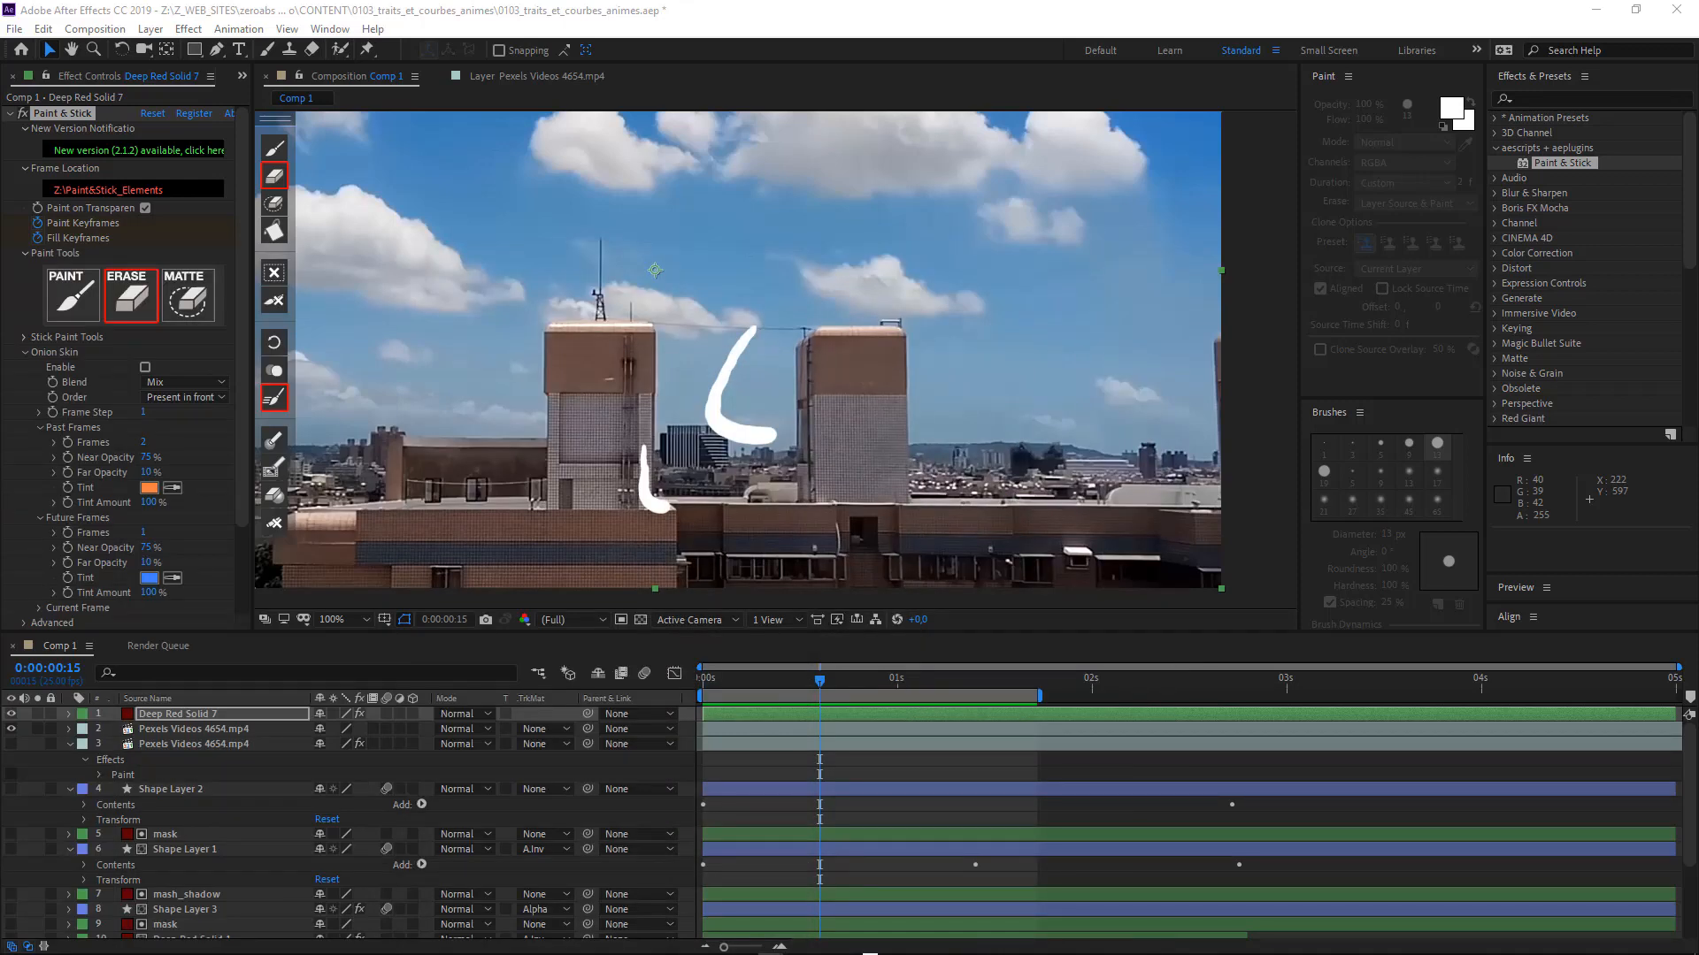
{"action": "left_click", "coordinate": [14, 30]}
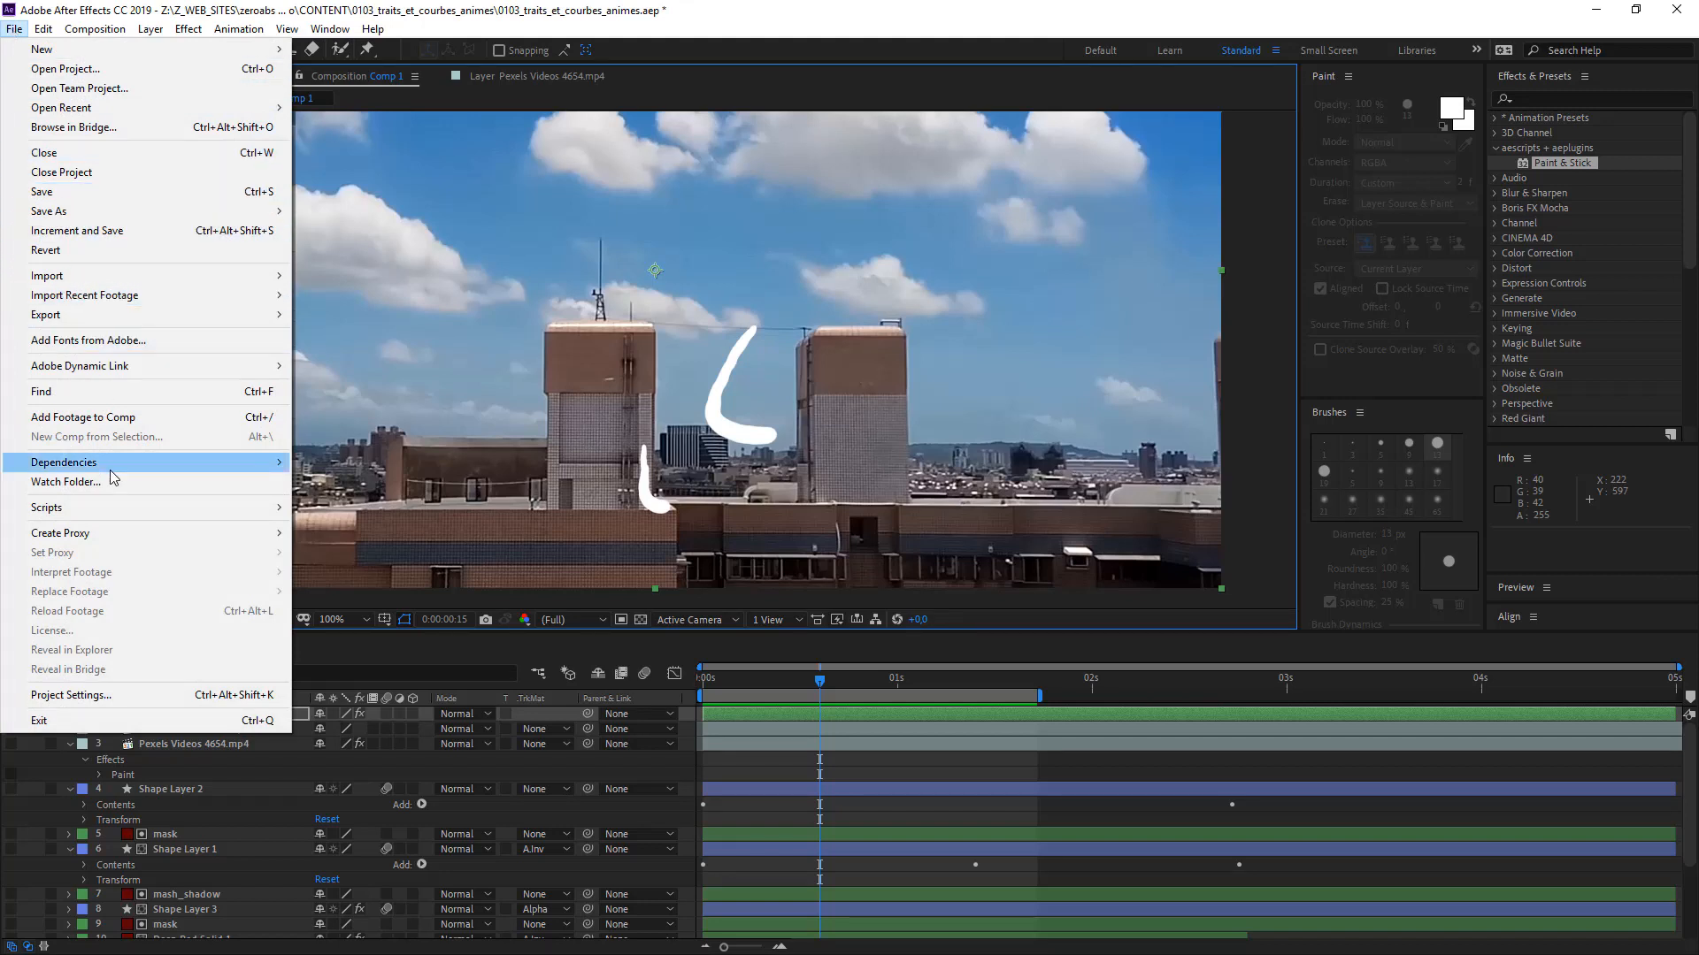
{"action": "mouse_move", "coordinate": [112, 472]}
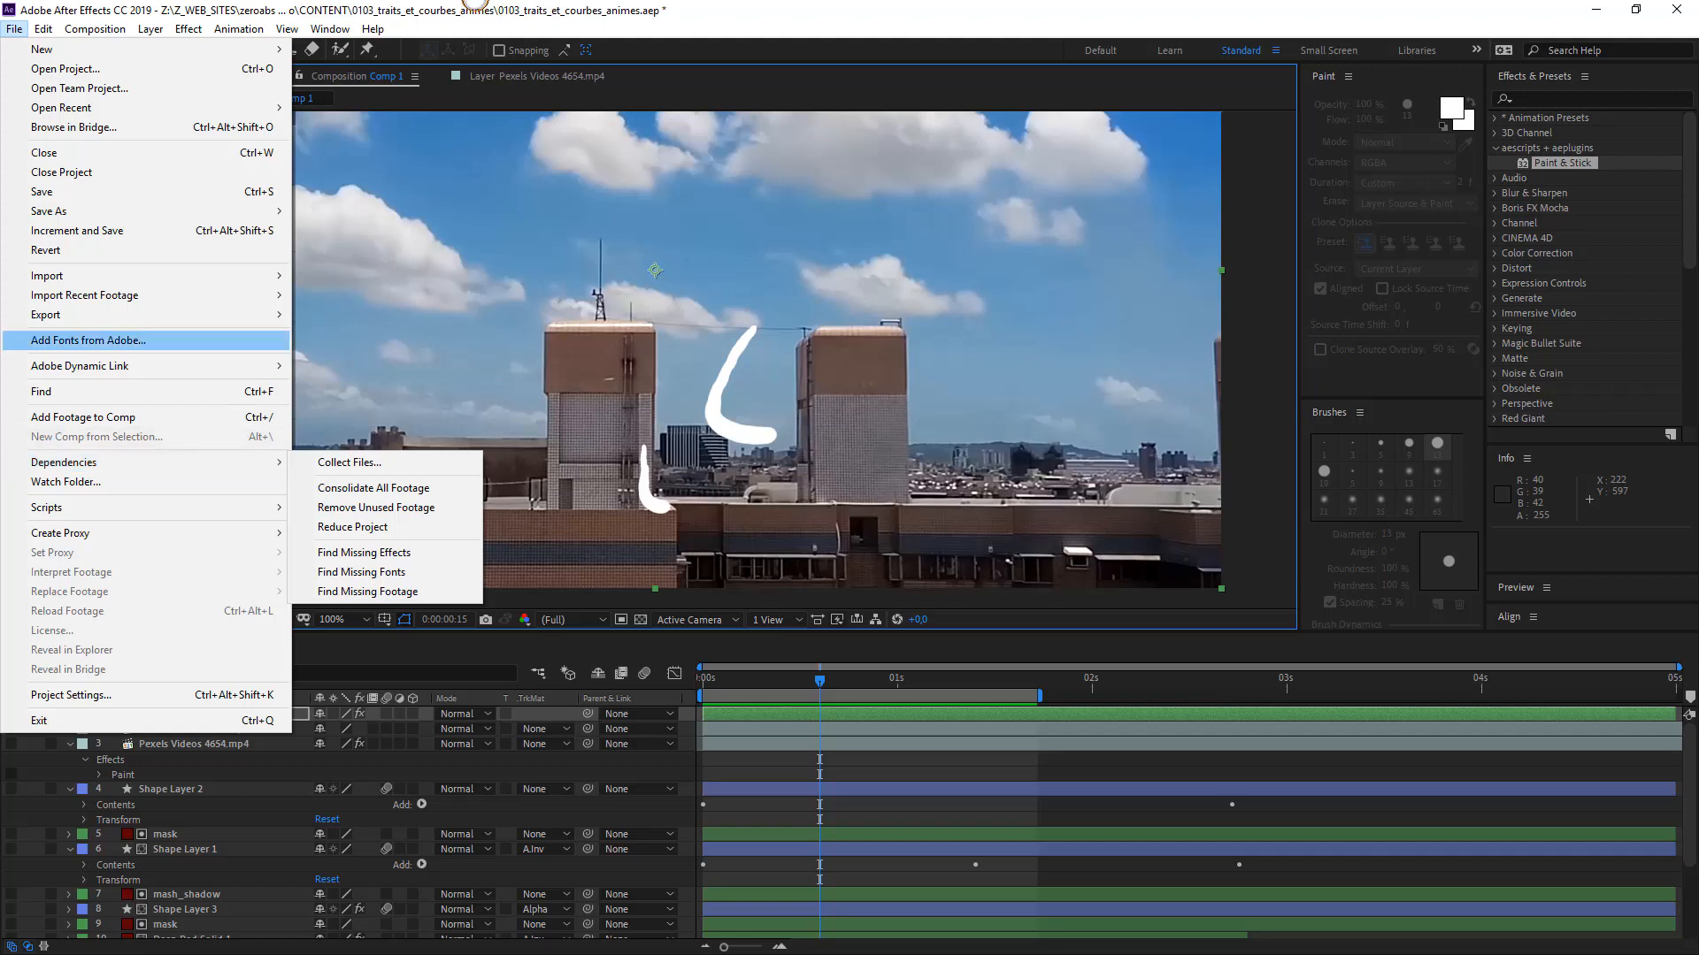
{"action": "left_click", "coordinate": [591, 27]}
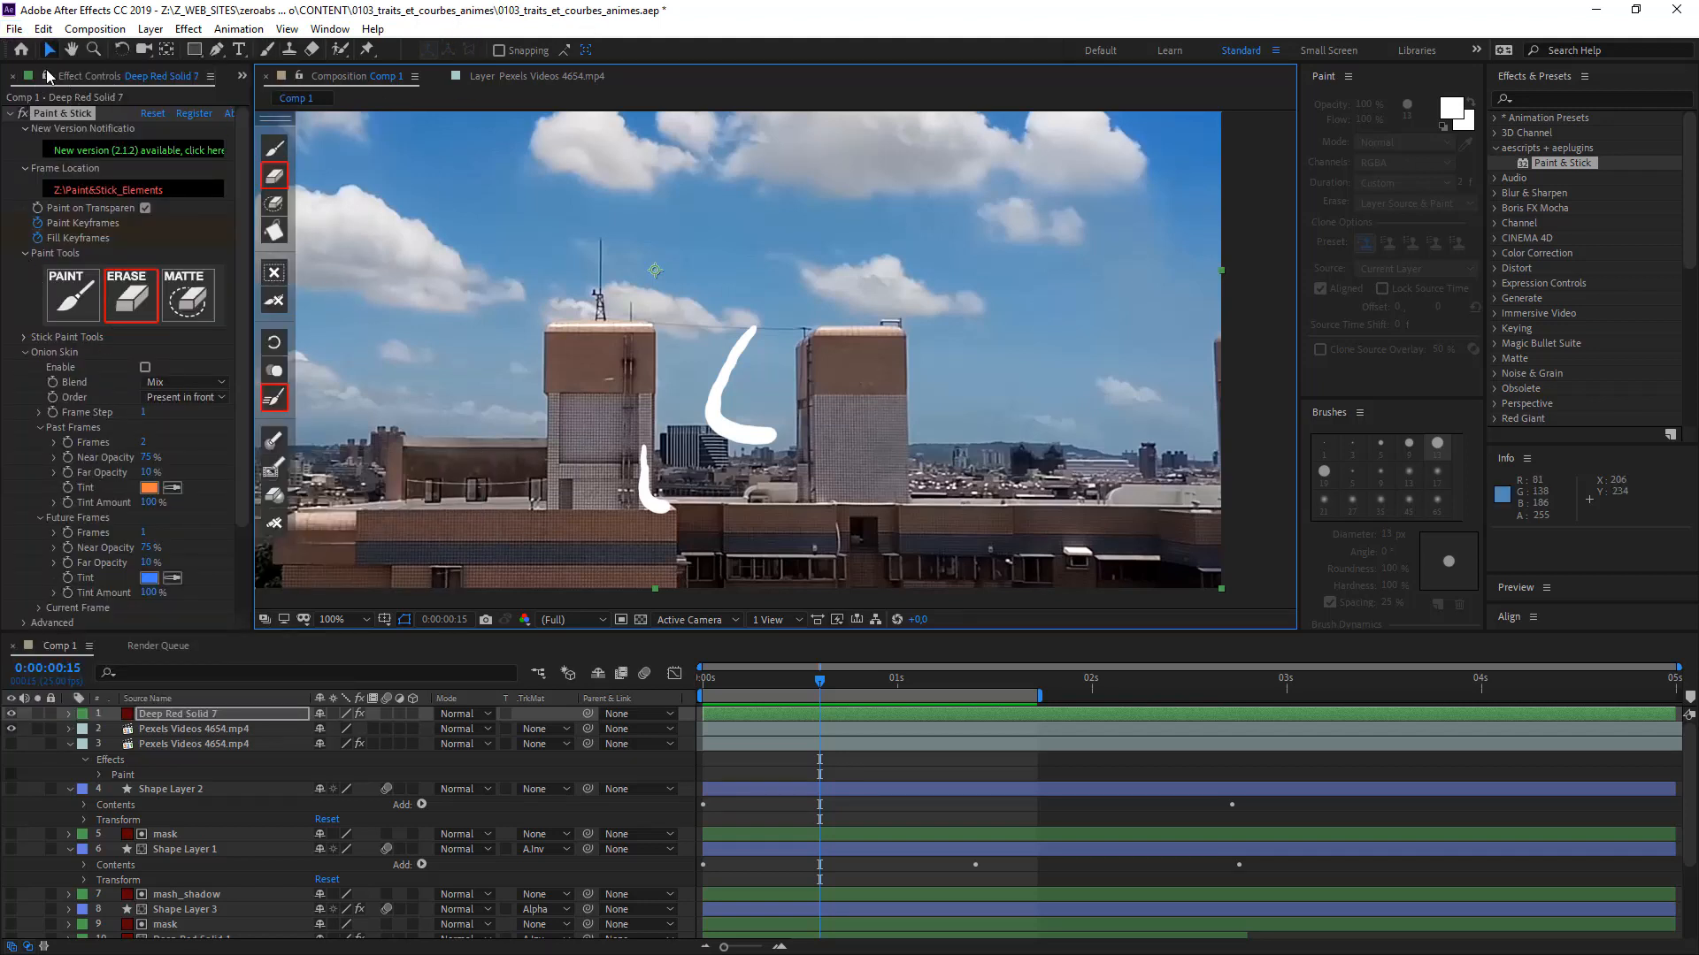
- Select Comp 1 in the project and start Collect Files, saving the project first
{"action": "left_click", "coordinate": [241, 75]}
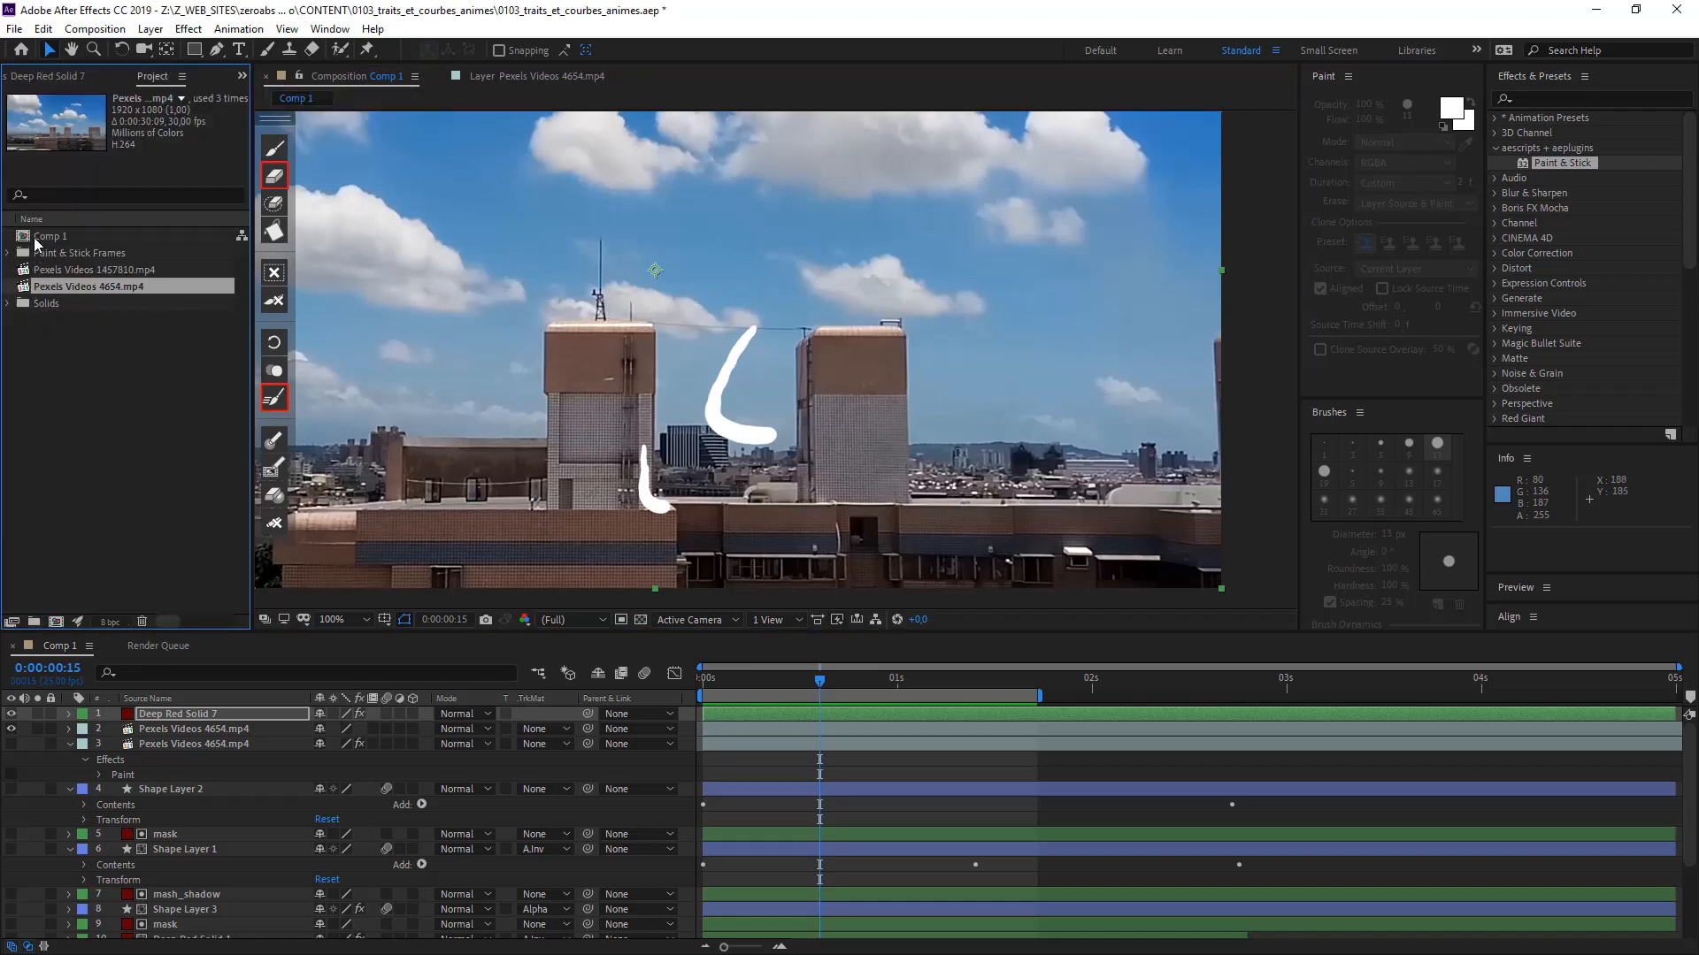
{"action": "left_click", "coordinate": [39, 237]}
{"action": "left_click", "coordinate": [15, 29]}
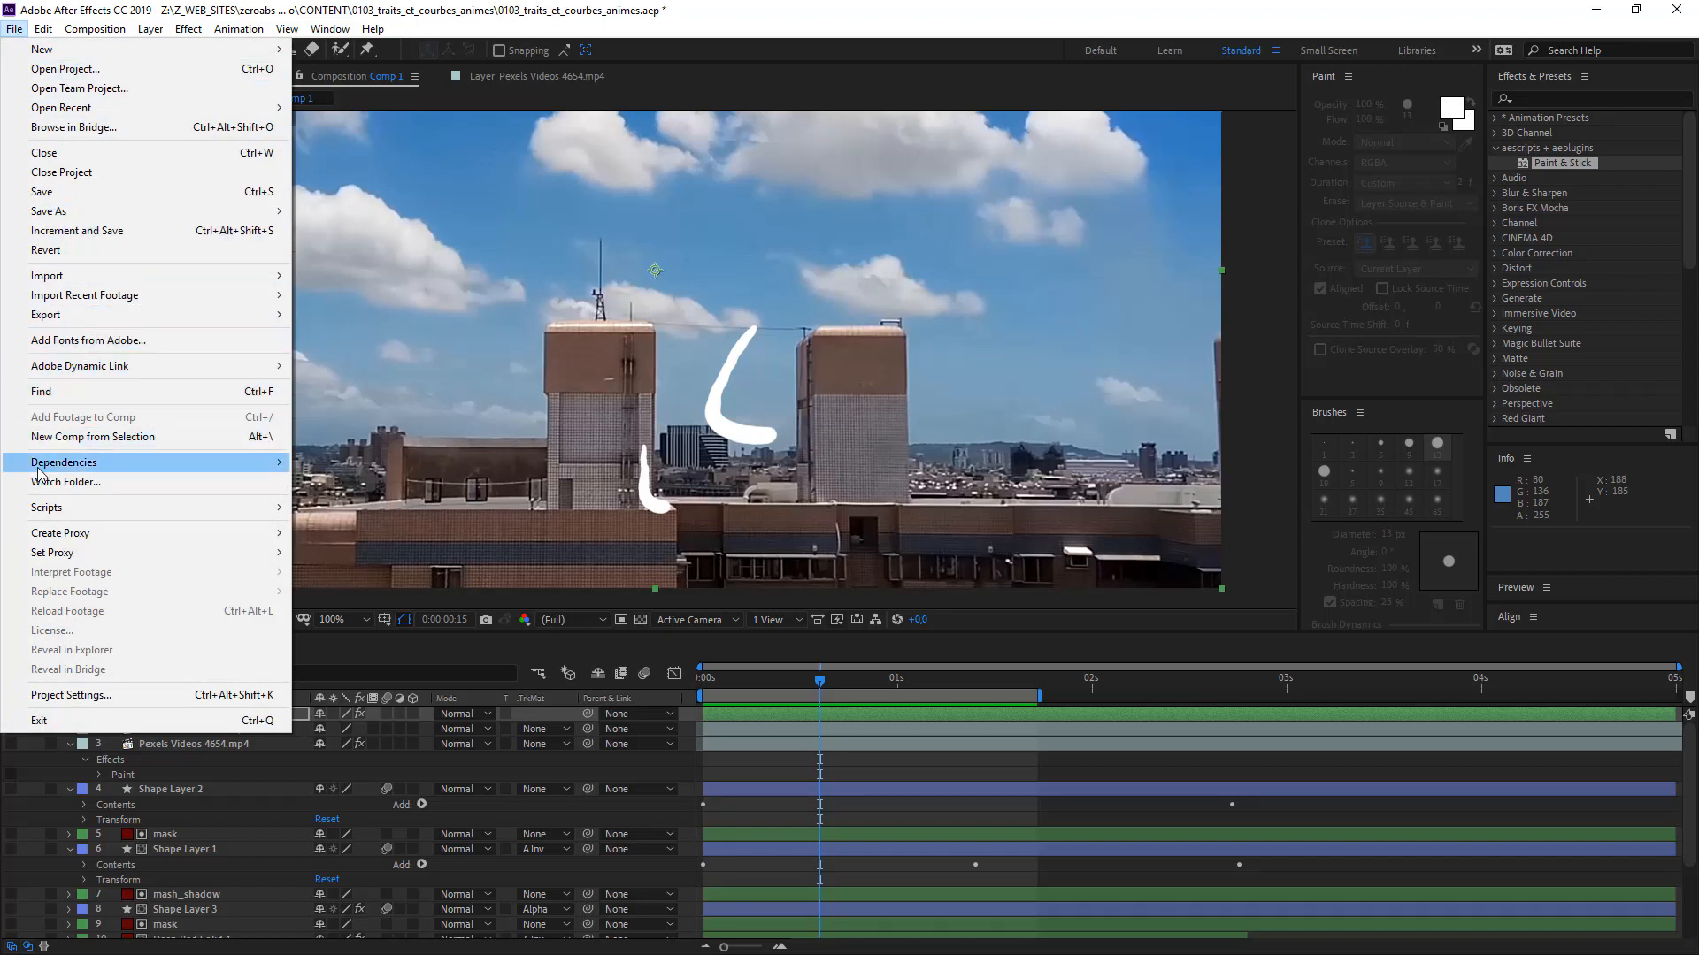
{"action": "mouse_move", "coordinate": [55, 511]}
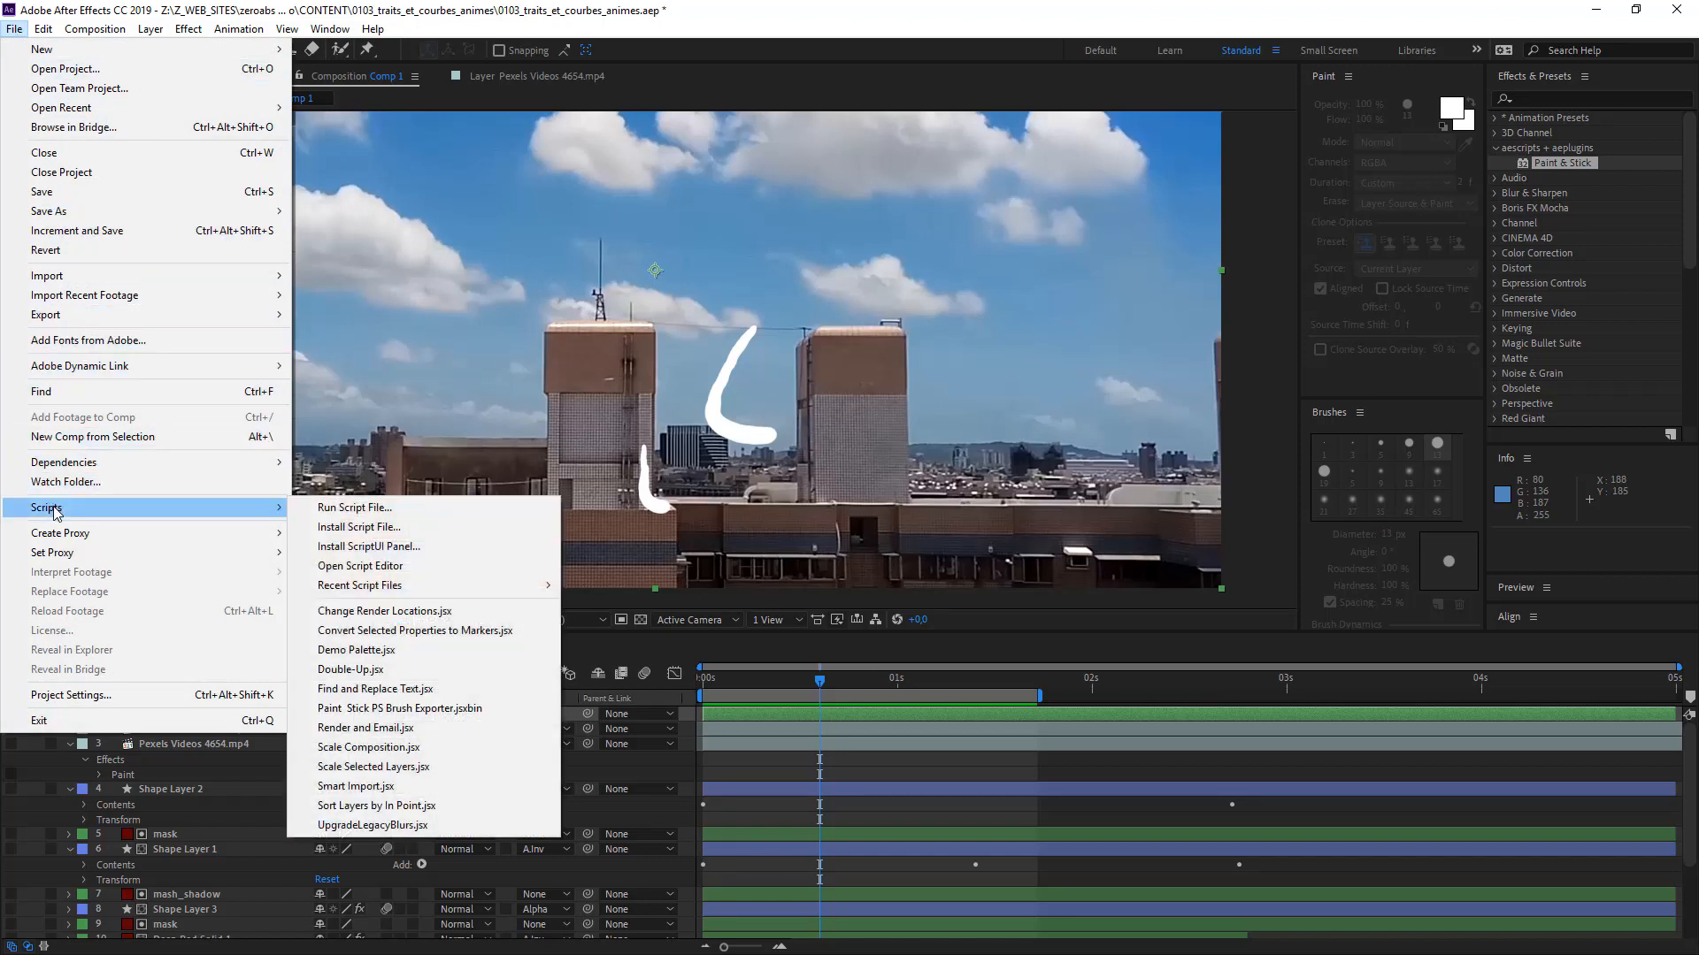
{"action": "mouse_move", "coordinate": [100, 323]}
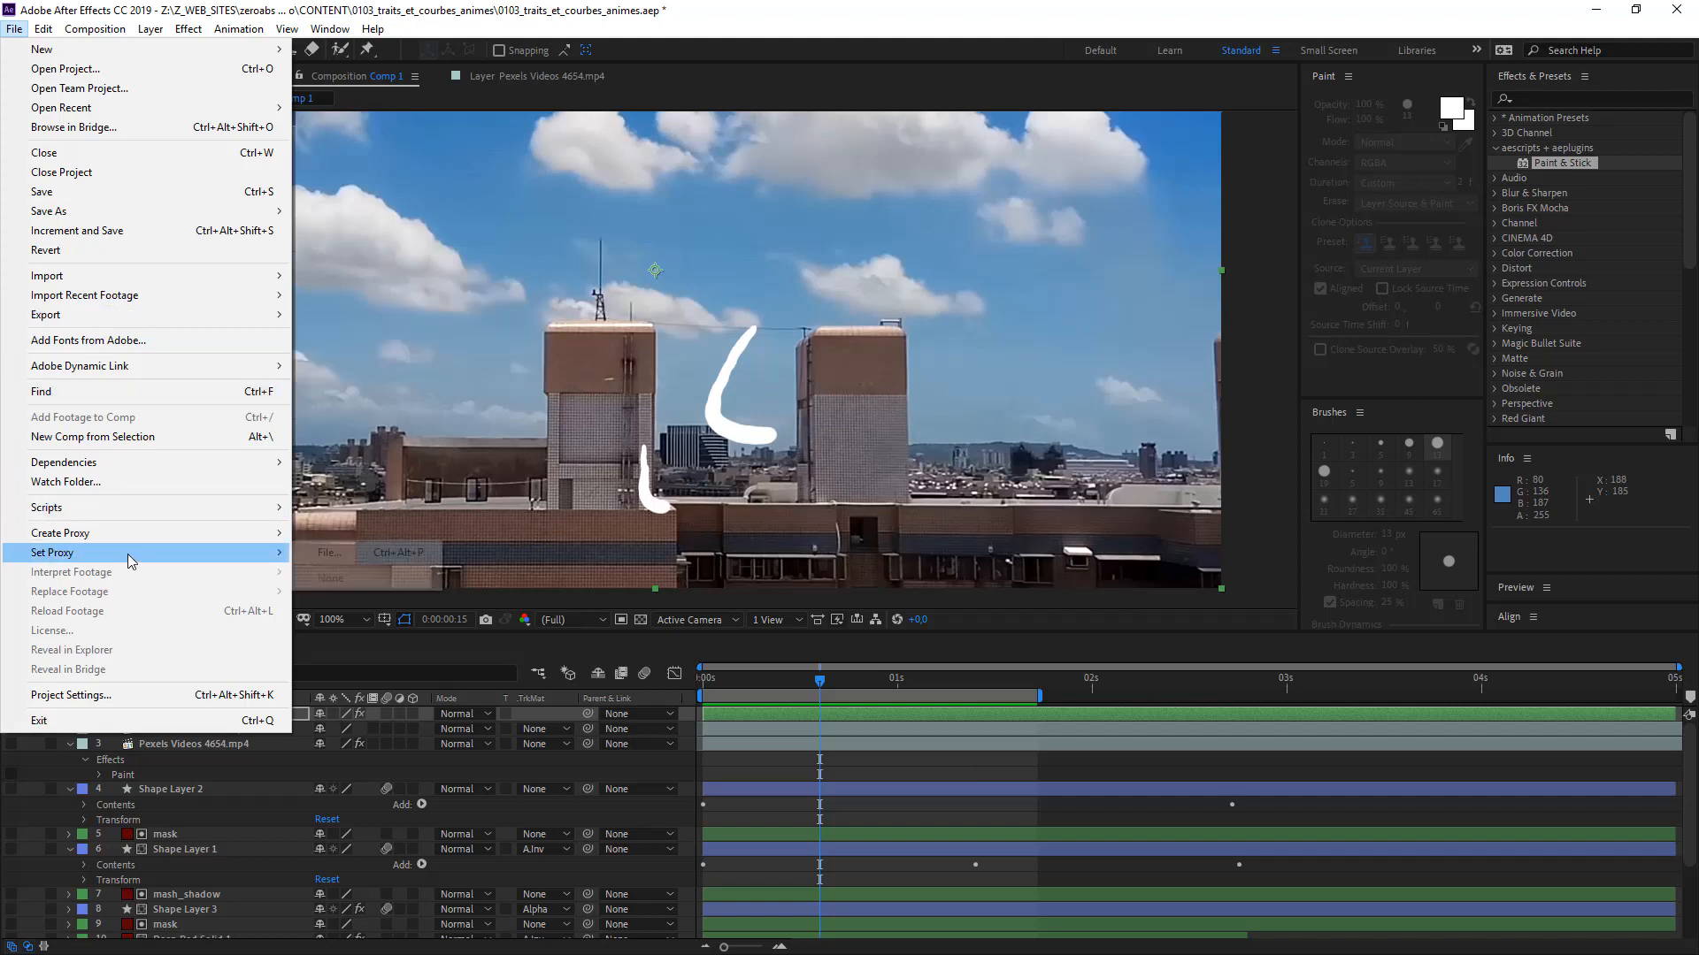
{"action": "mouse_move", "coordinate": [123, 512]}
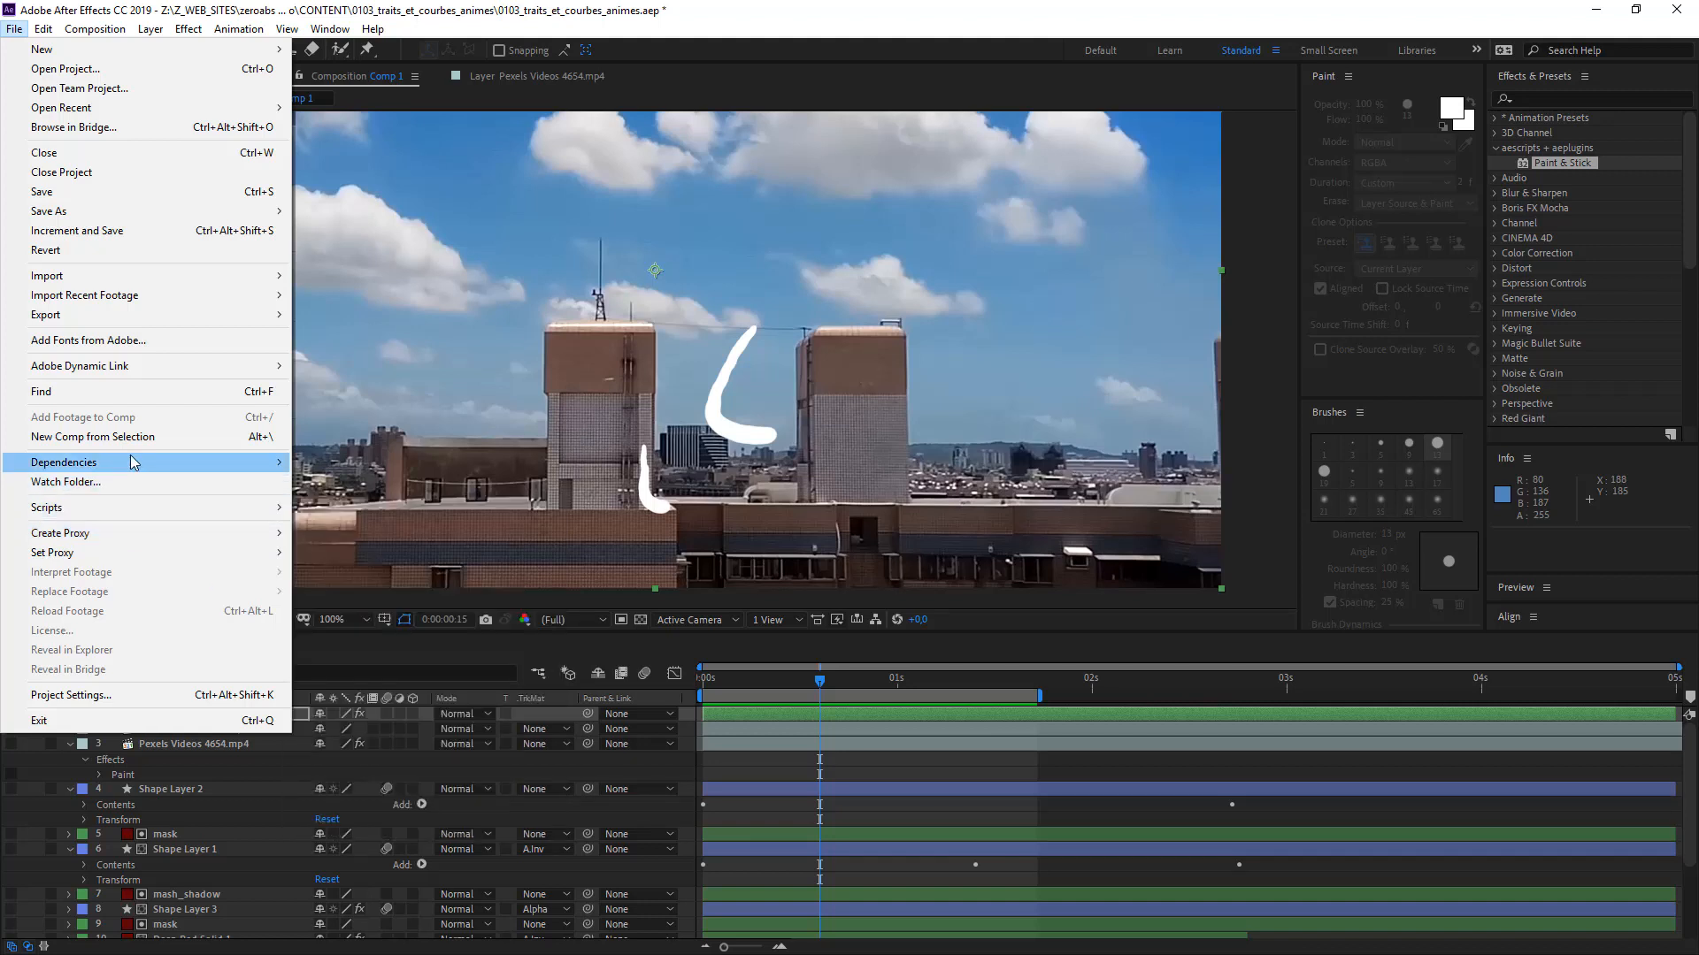
{"action": "mouse_move", "coordinate": [130, 454]}
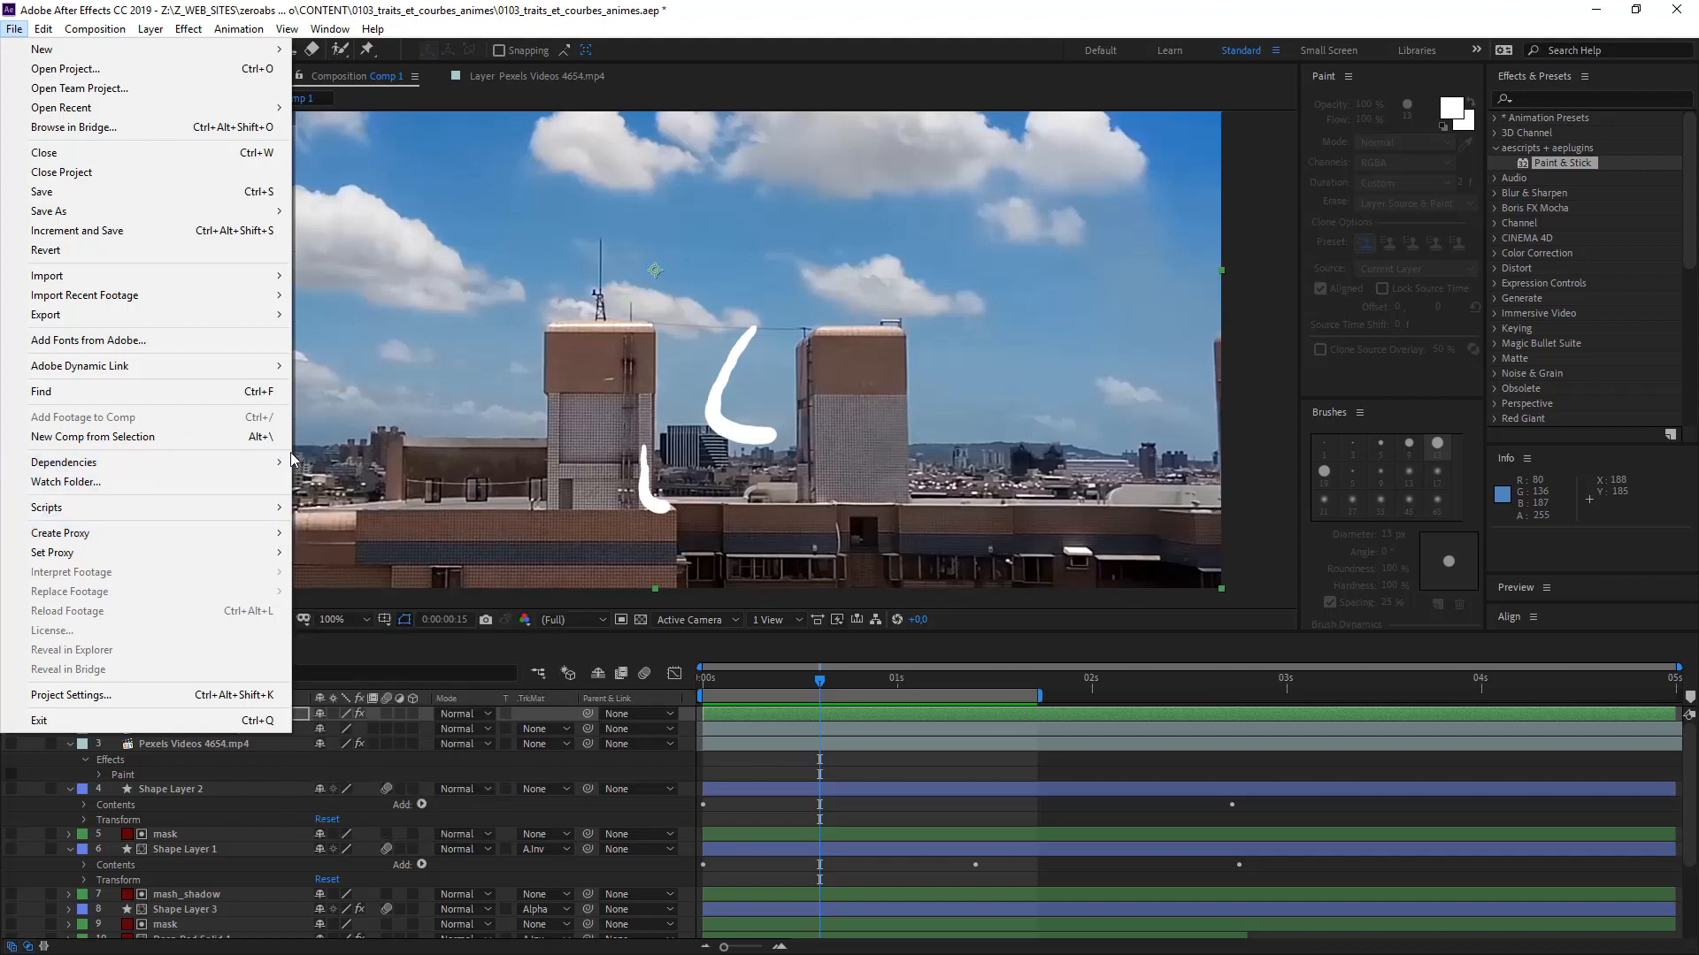
{"action": "mouse_move", "coordinate": [265, 463]}
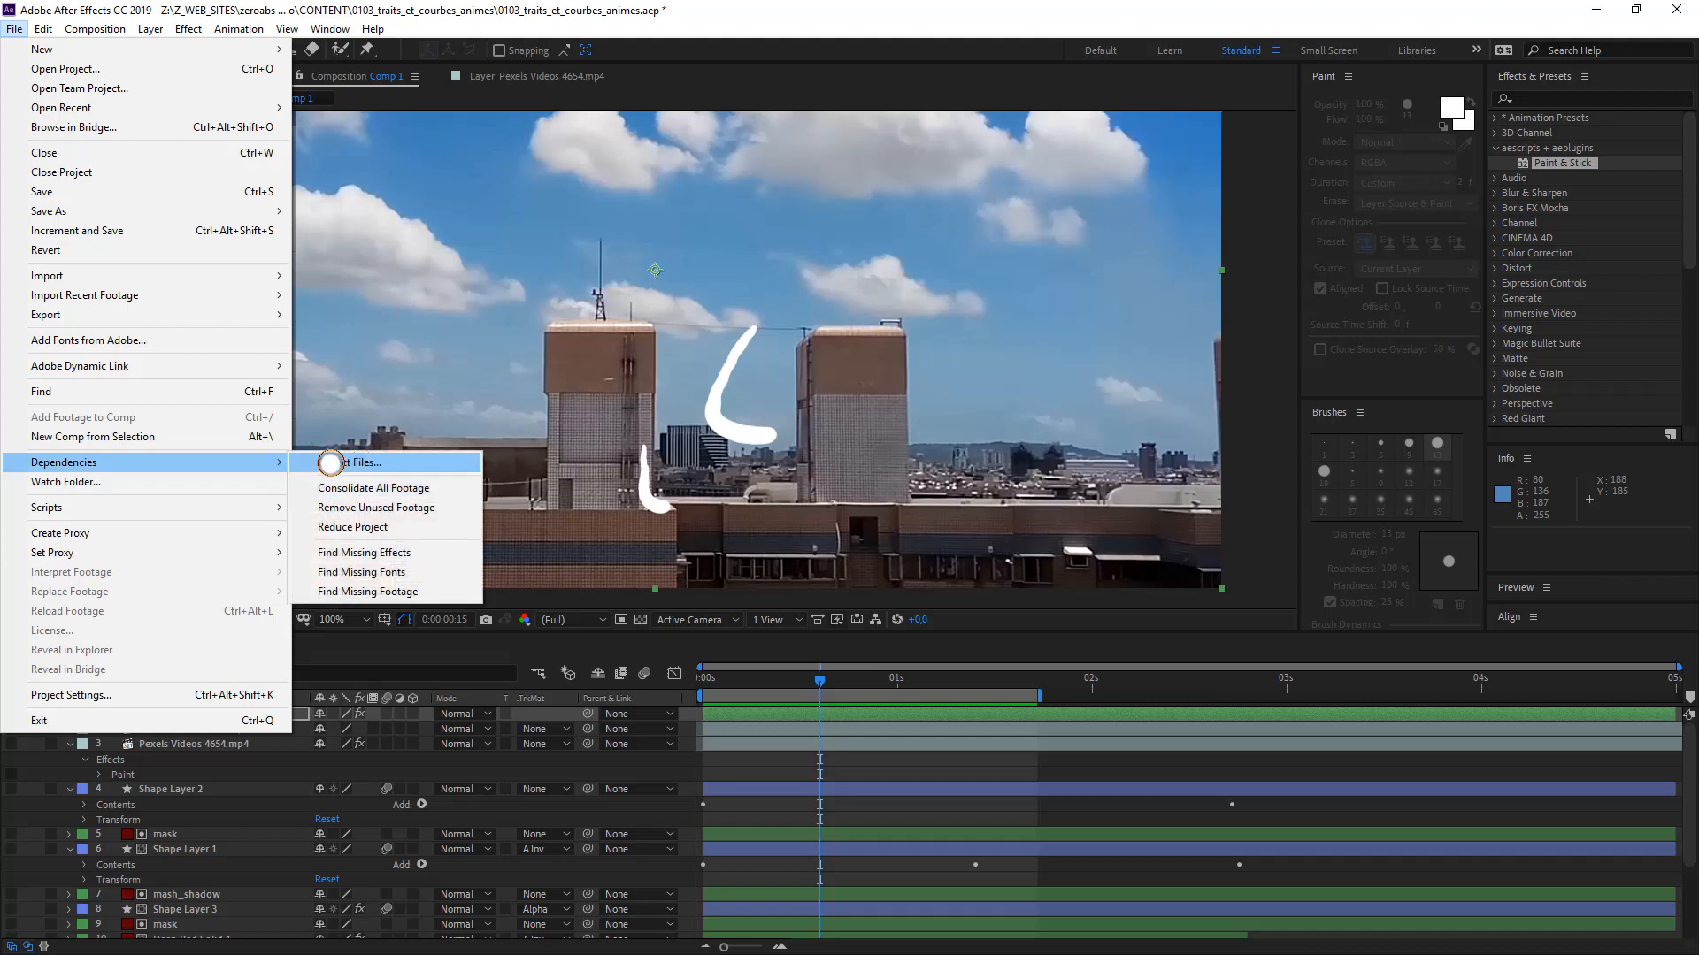
{"action": "left_click", "coordinate": [326, 463]}
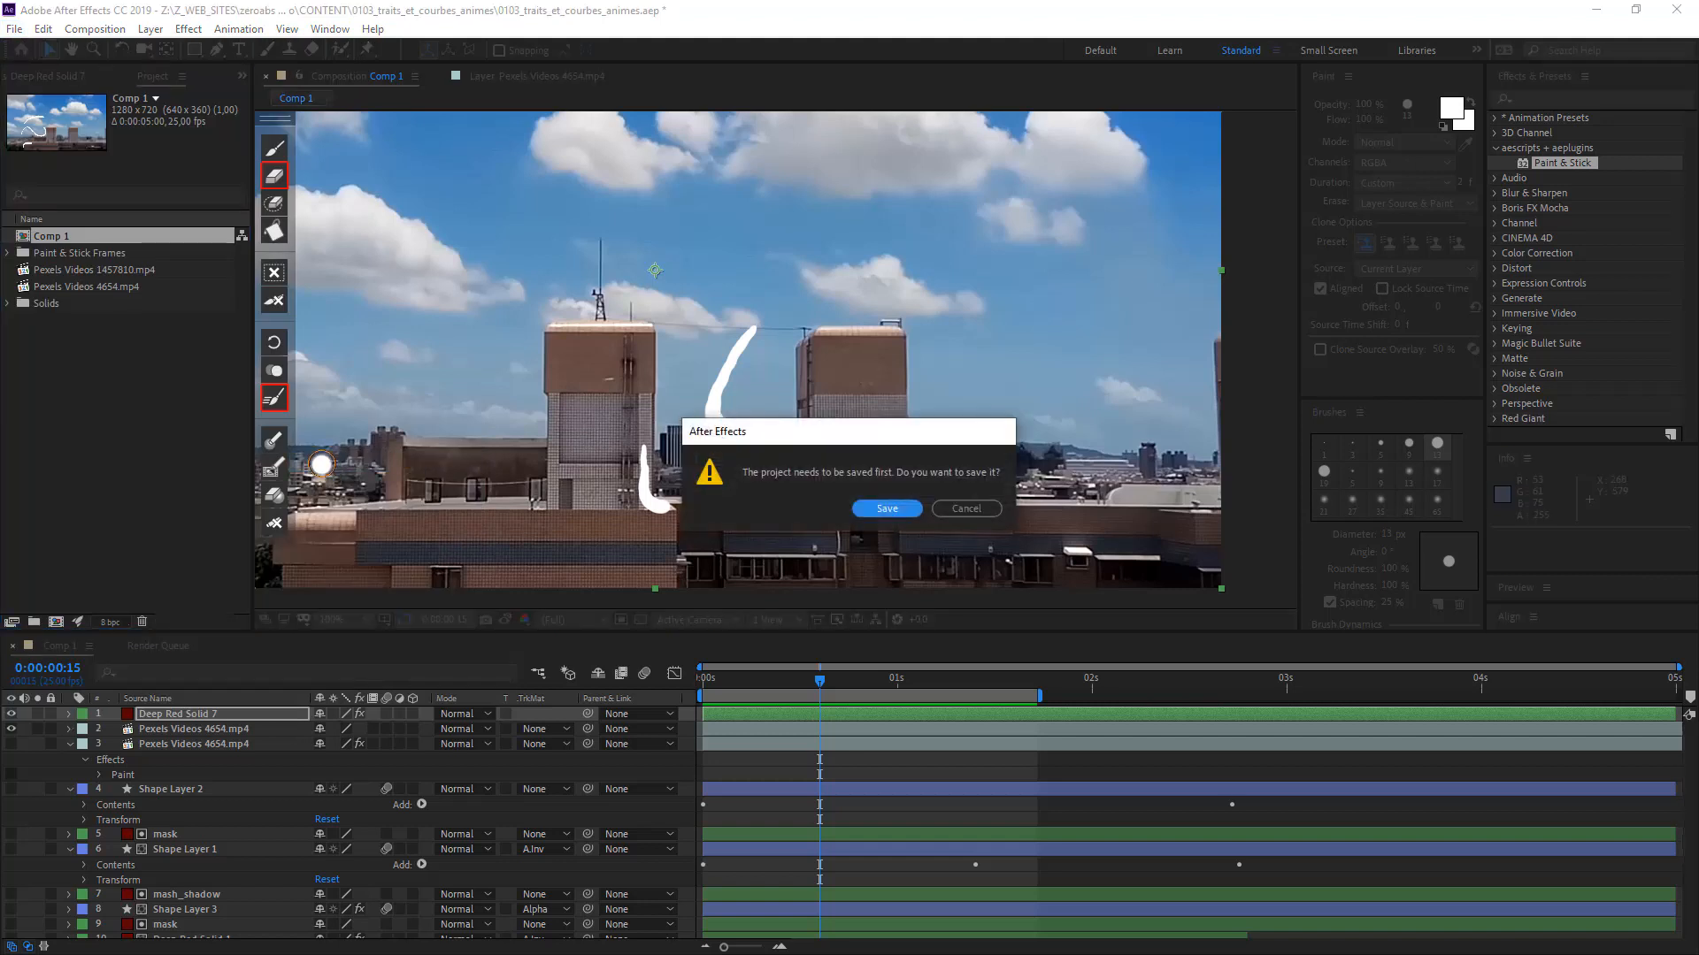
{"action": "left_click", "coordinate": [899, 507]}
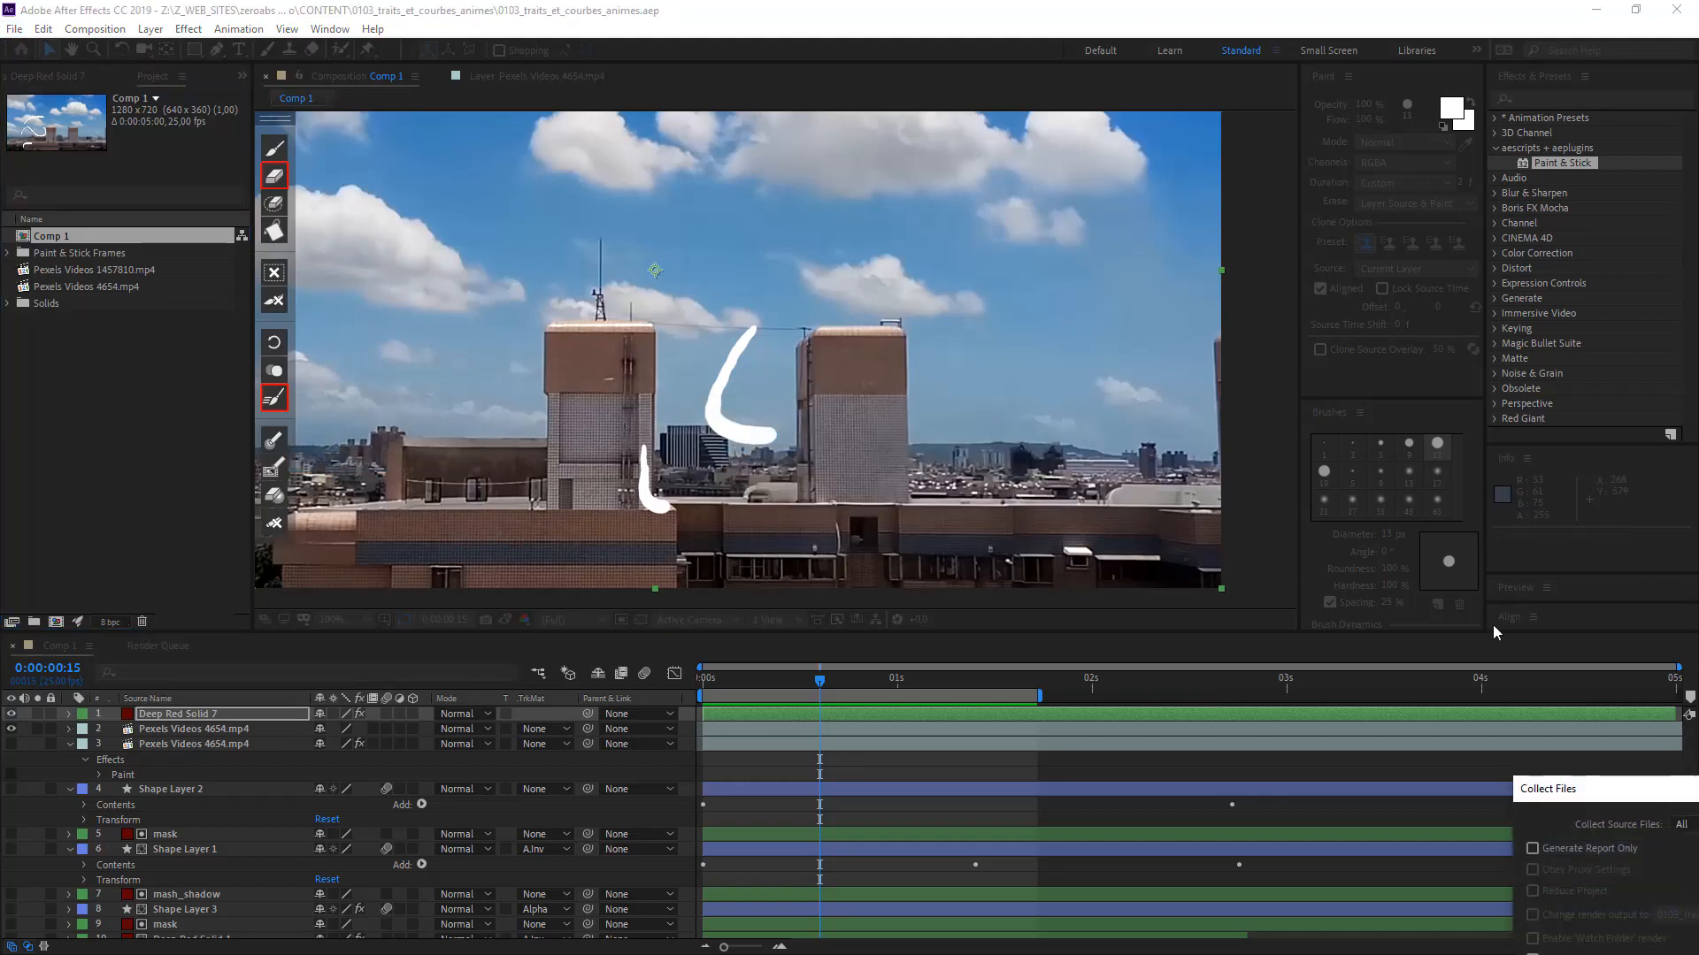
- Set Collect Files to For Selected Comps with Reduce Project enabled, and close the dialog without collecting
{"action": "left_click_drag", "start_coordinate": [1574, 793], "coordinate": [416, 190]}
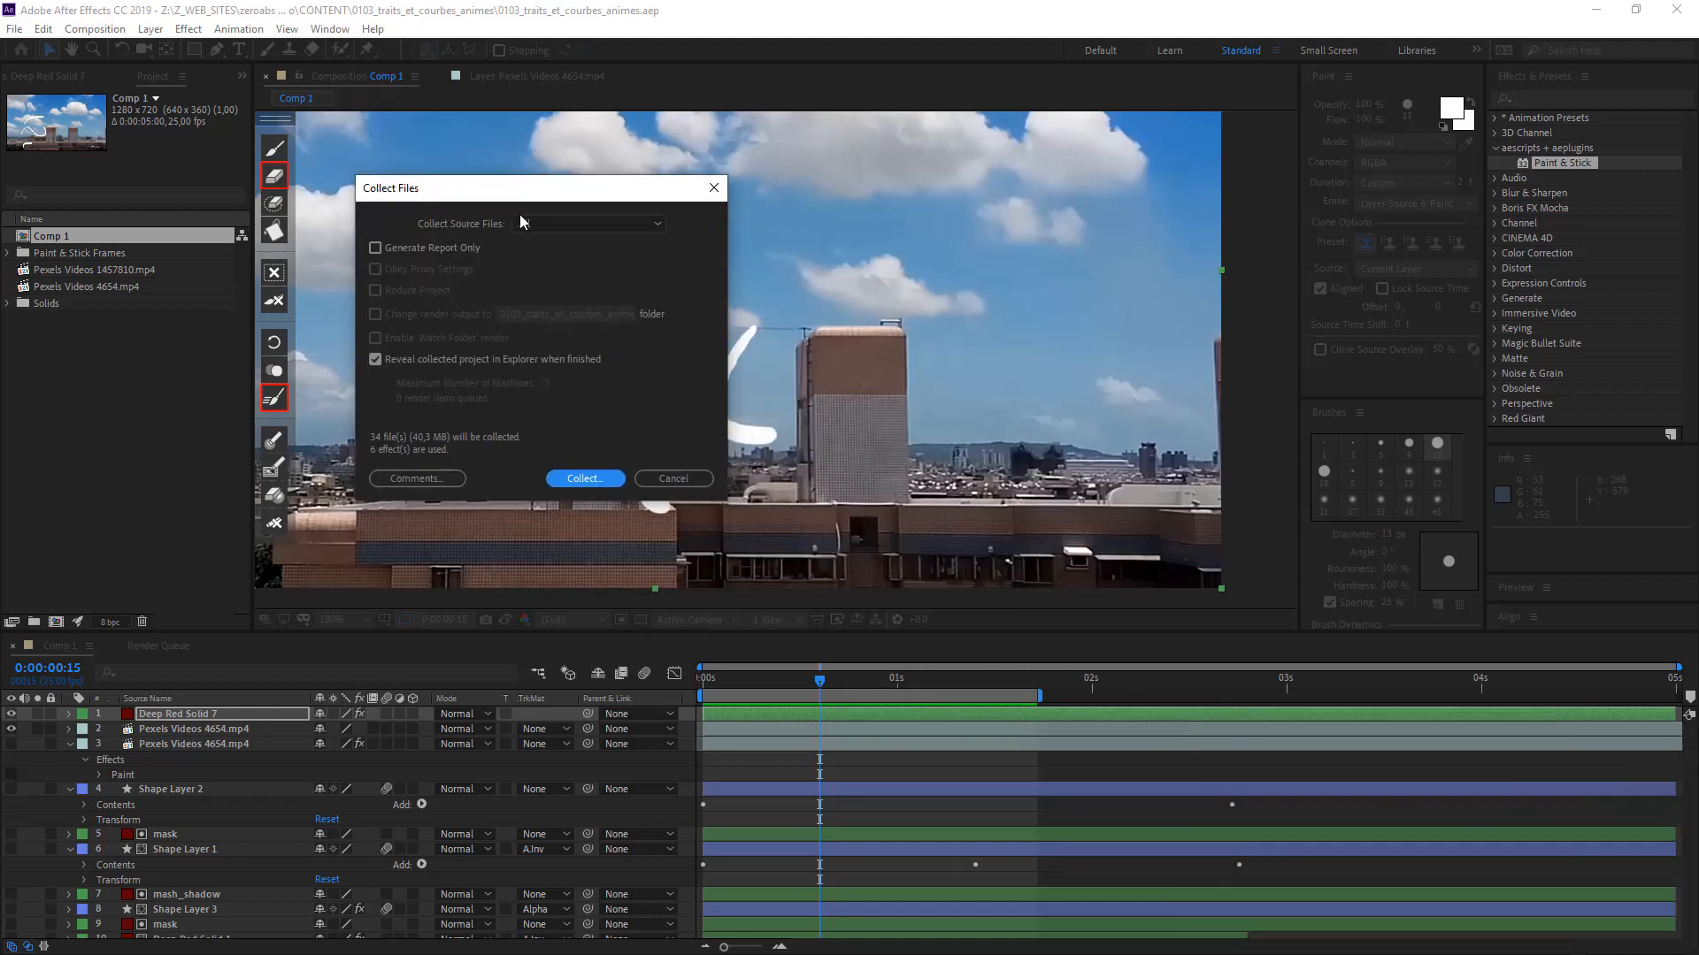
{"action": "left_click", "coordinate": [543, 218]}
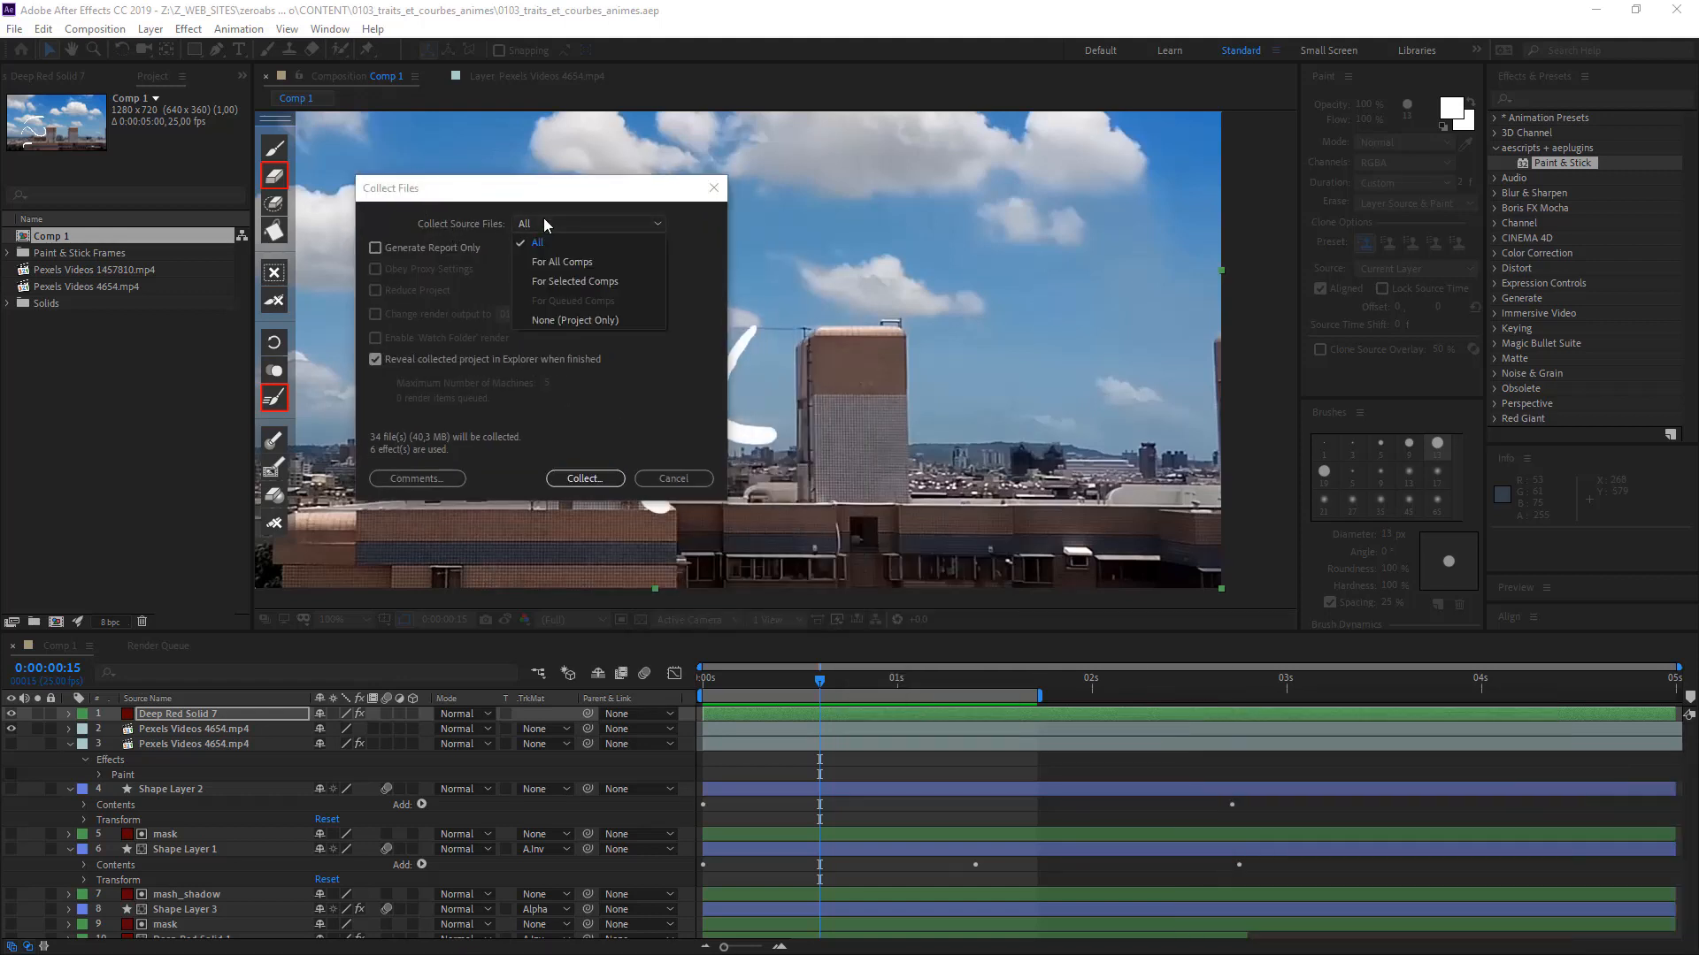
{"action": "left_click", "coordinate": [553, 280]}
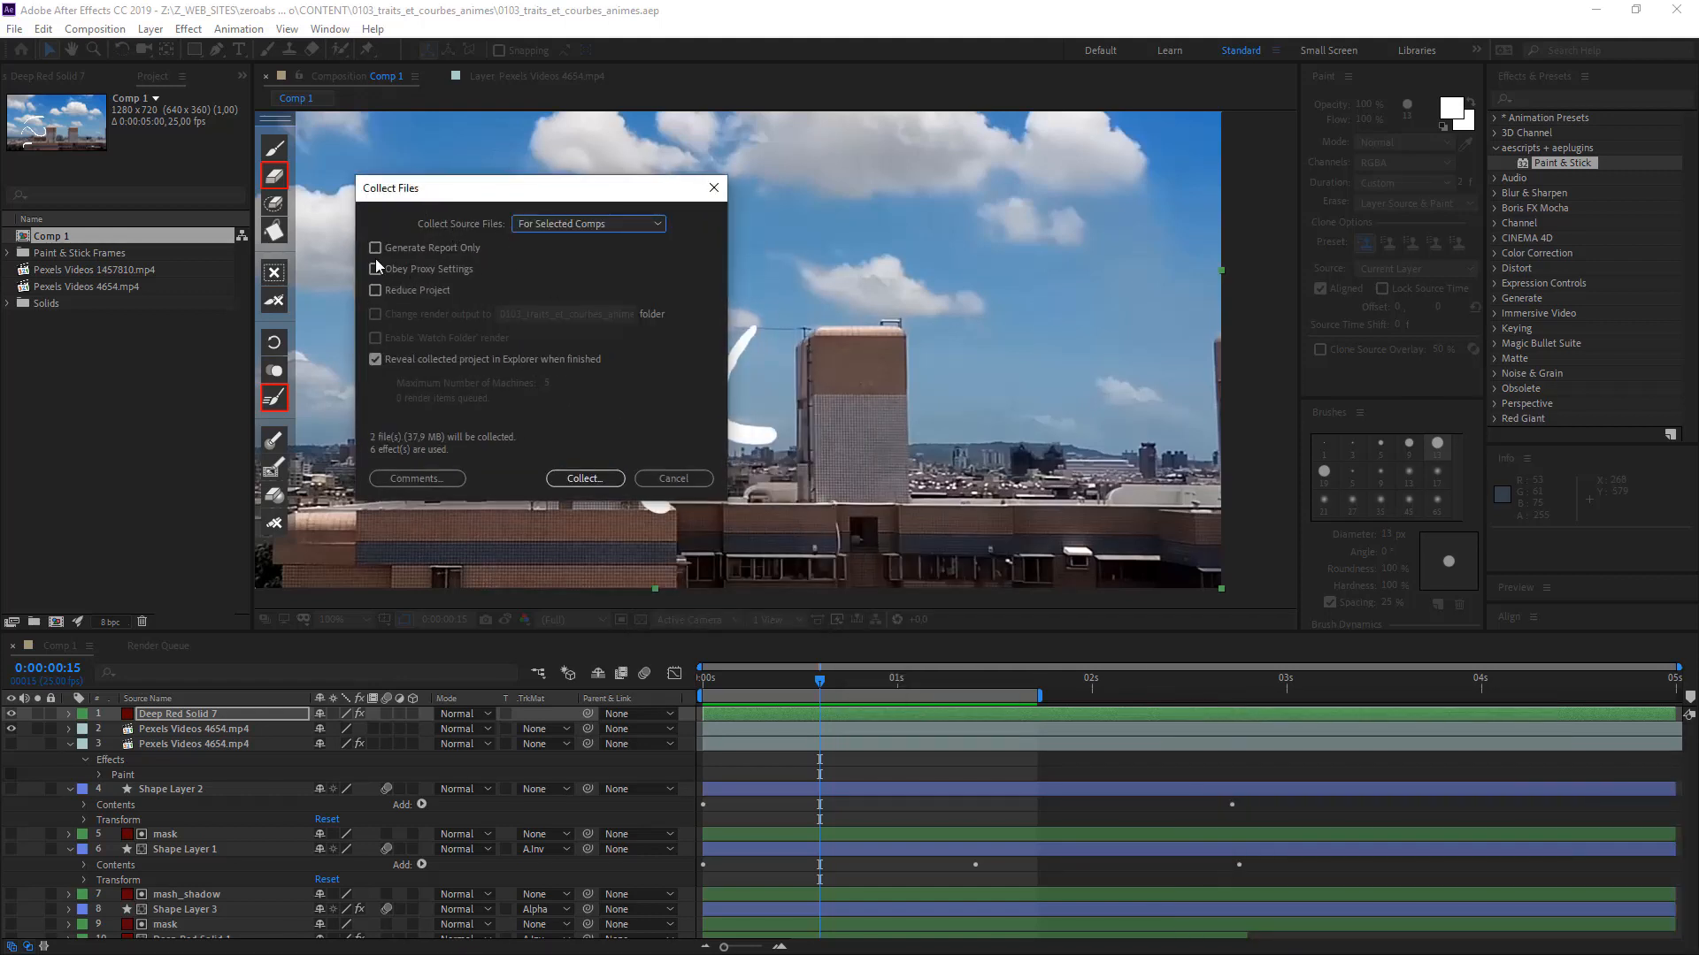
{"action": "left_click", "coordinate": [375, 291]}
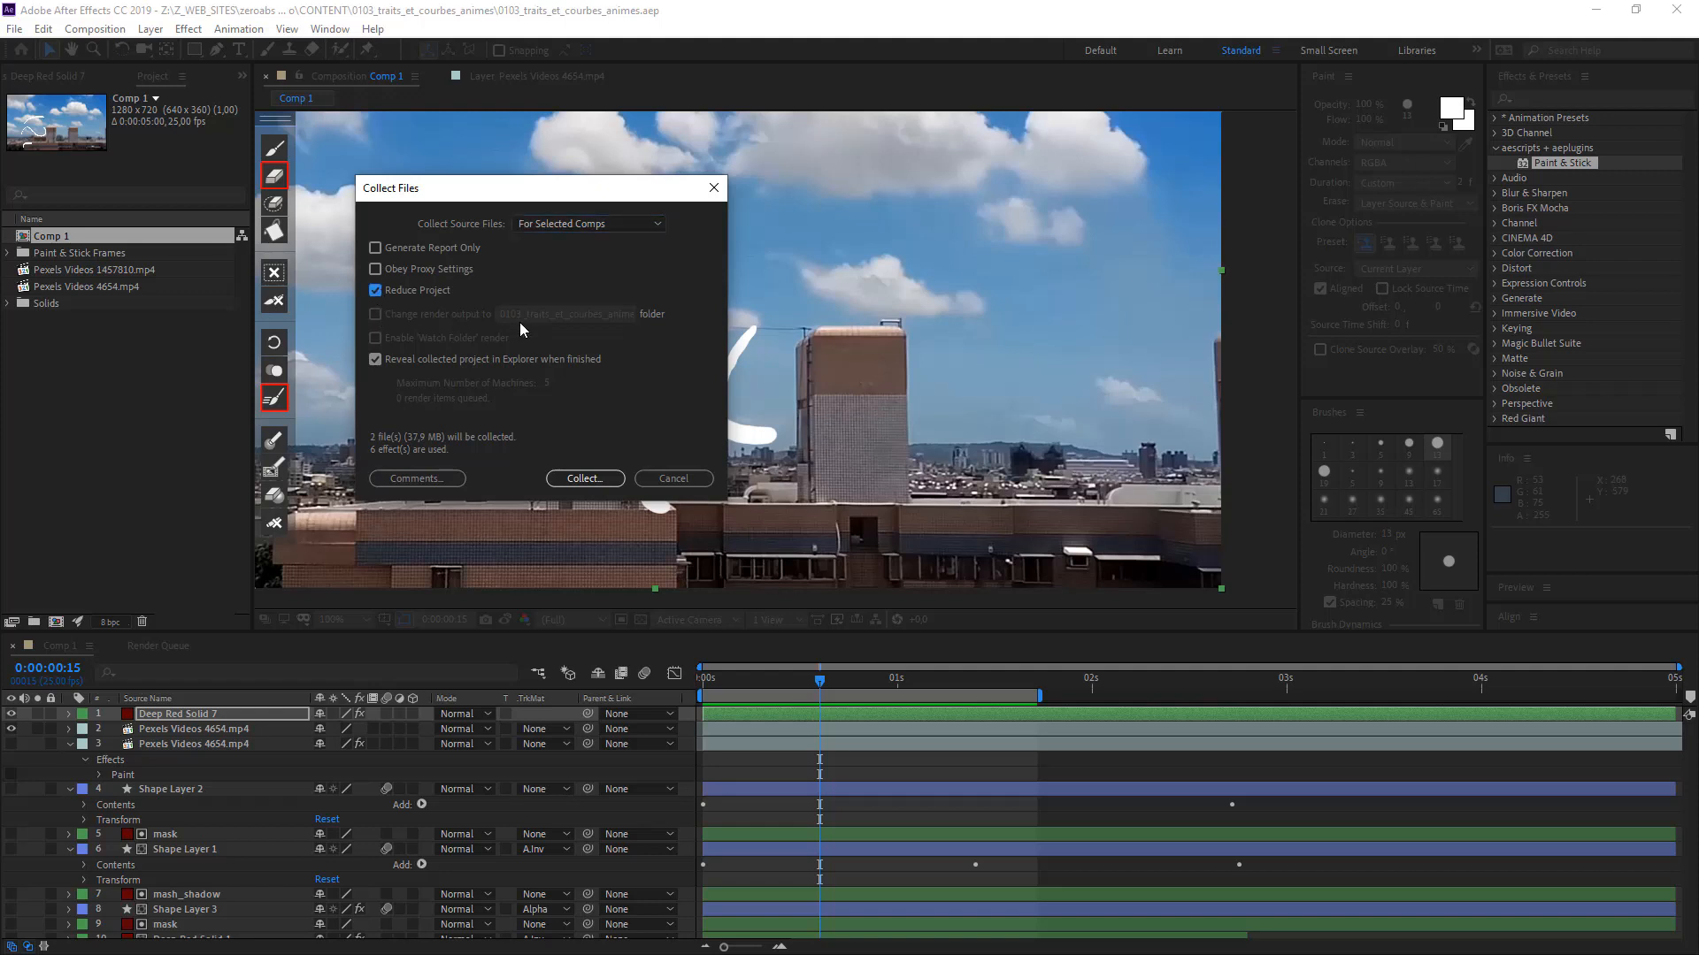
{"action": "left_click", "coordinate": [710, 188]}
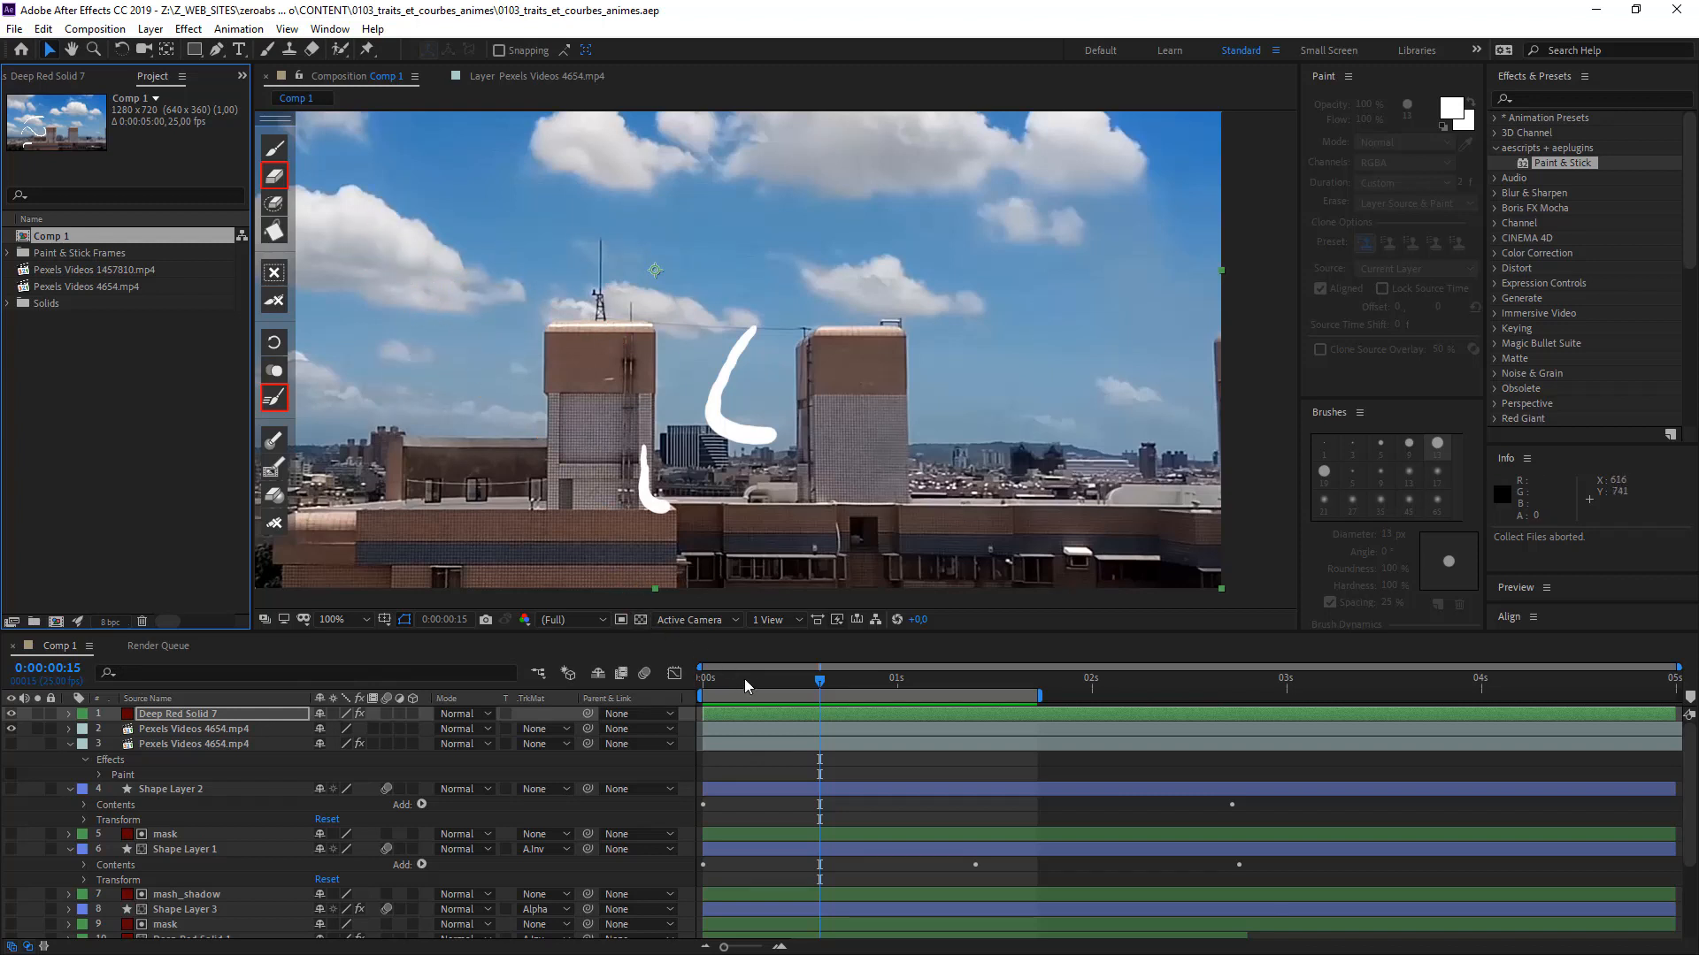
- Preview the animated lines, stop on frame 4, and bring the Lazy Nezumi Pro window back into the workspace
{"action": "key", "text": "space"}
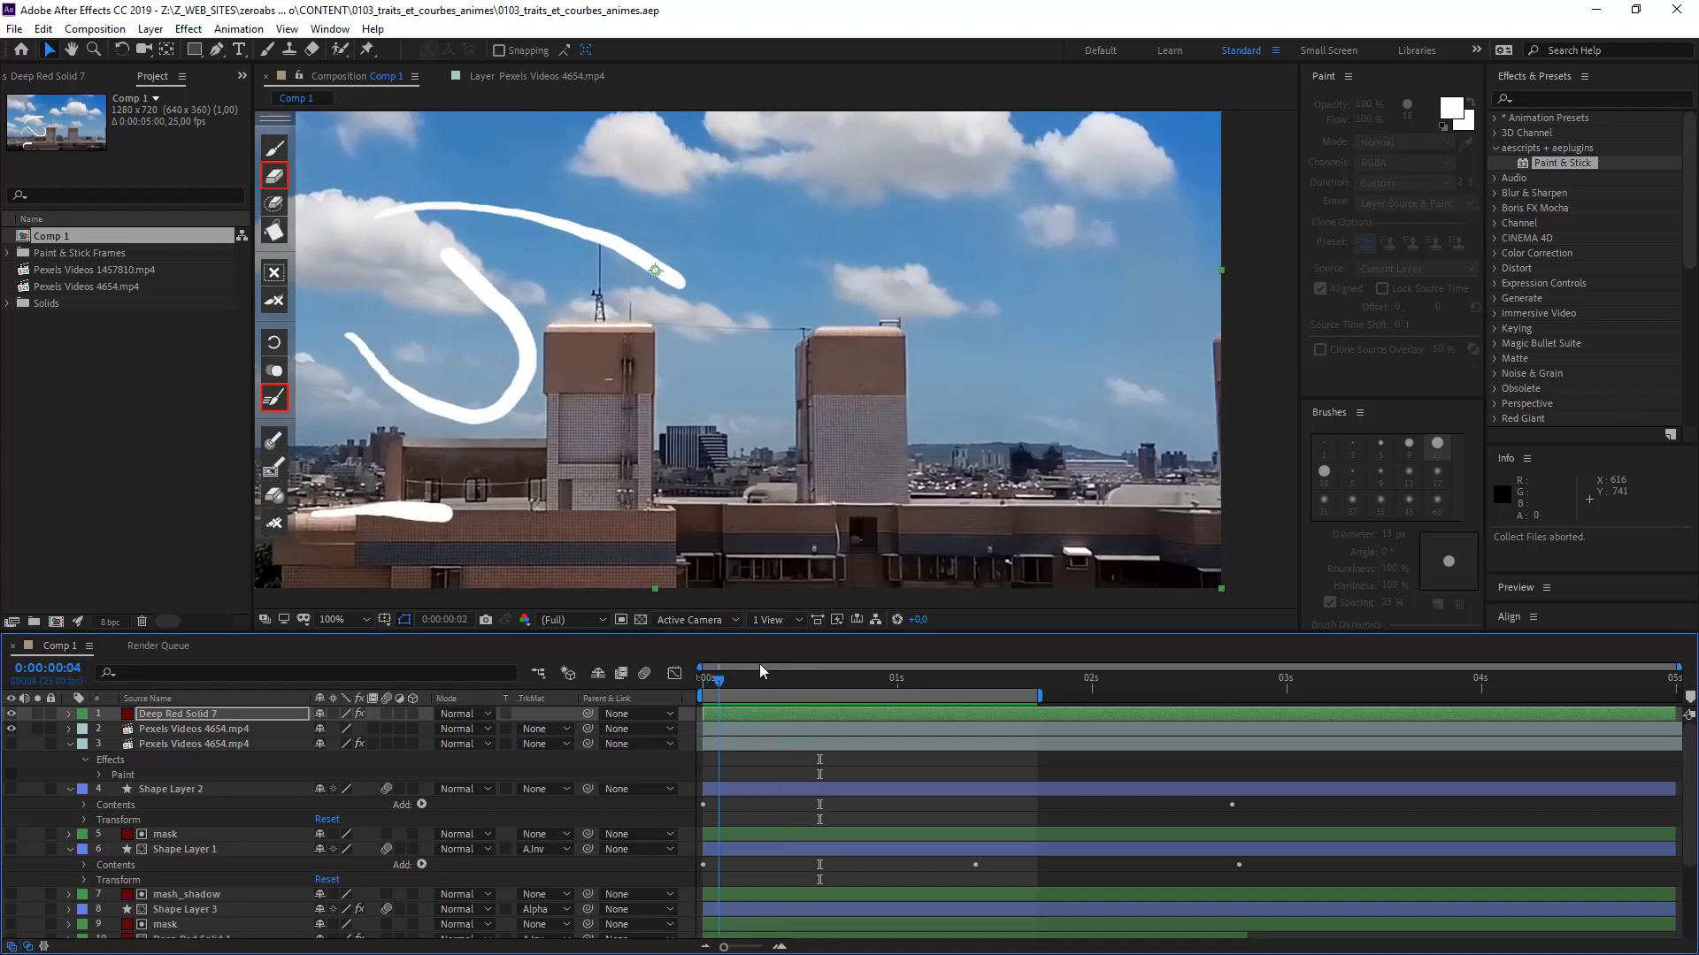
{"action": "left_click_drag", "start_coordinate": [772, 673], "coordinate": [734, 677]}
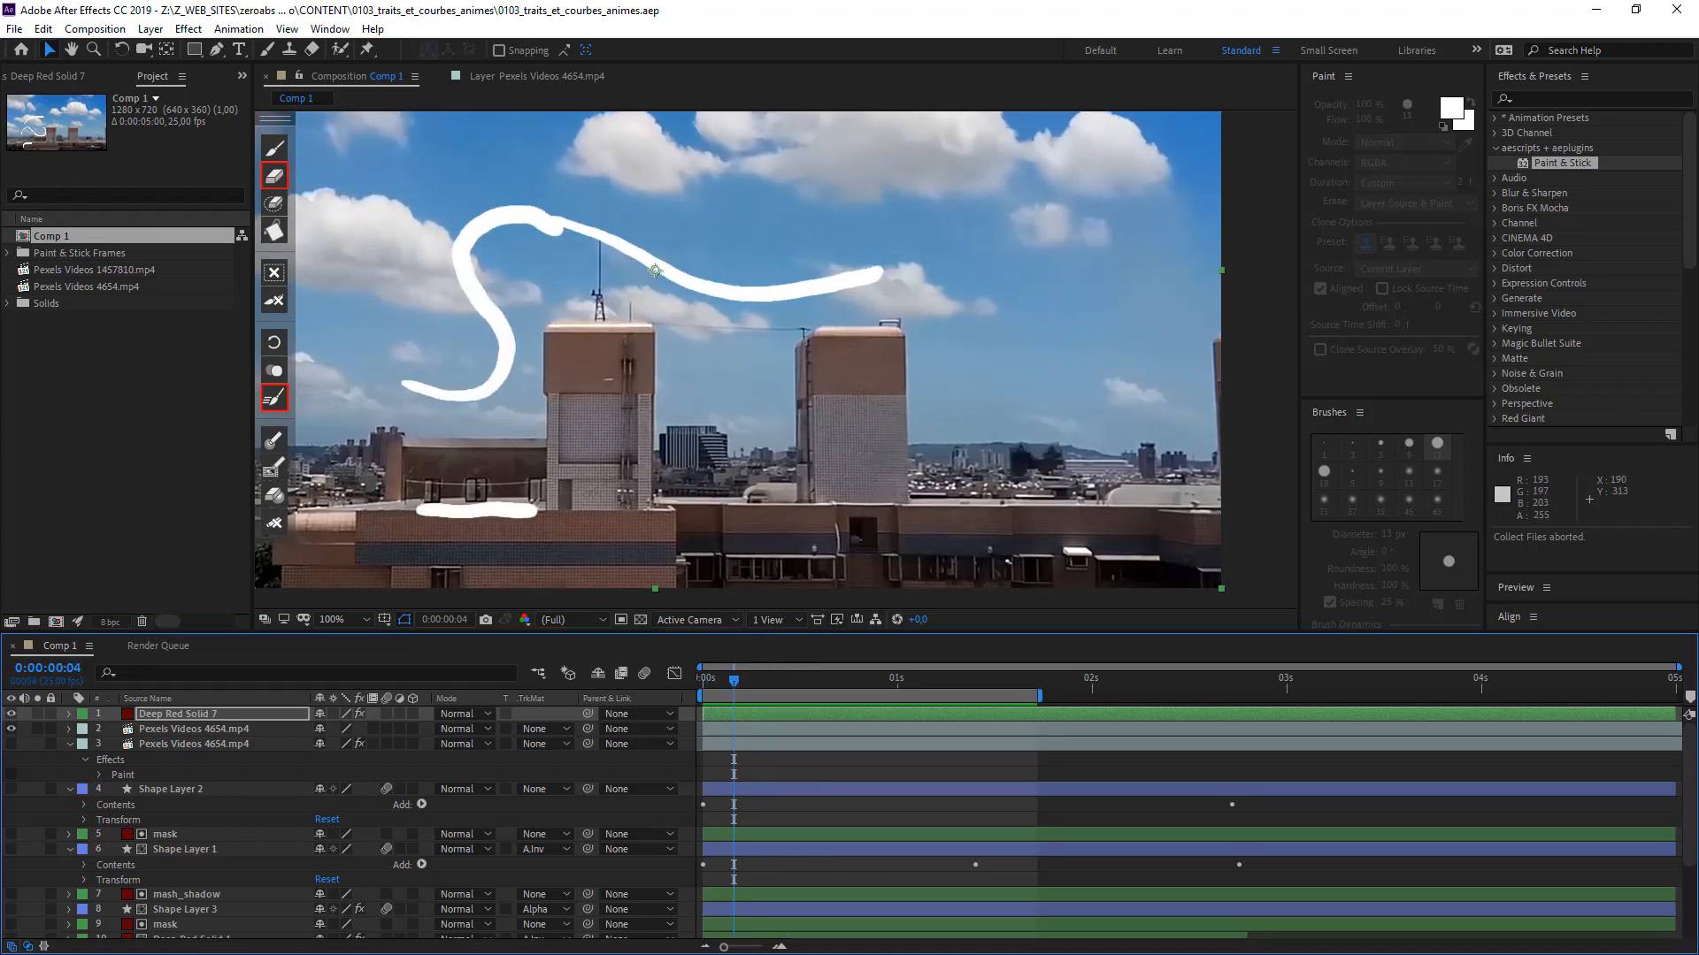
{"action": "left_click_drag", "start_coordinate": [0, 212], "coordinate": [70, 107]}
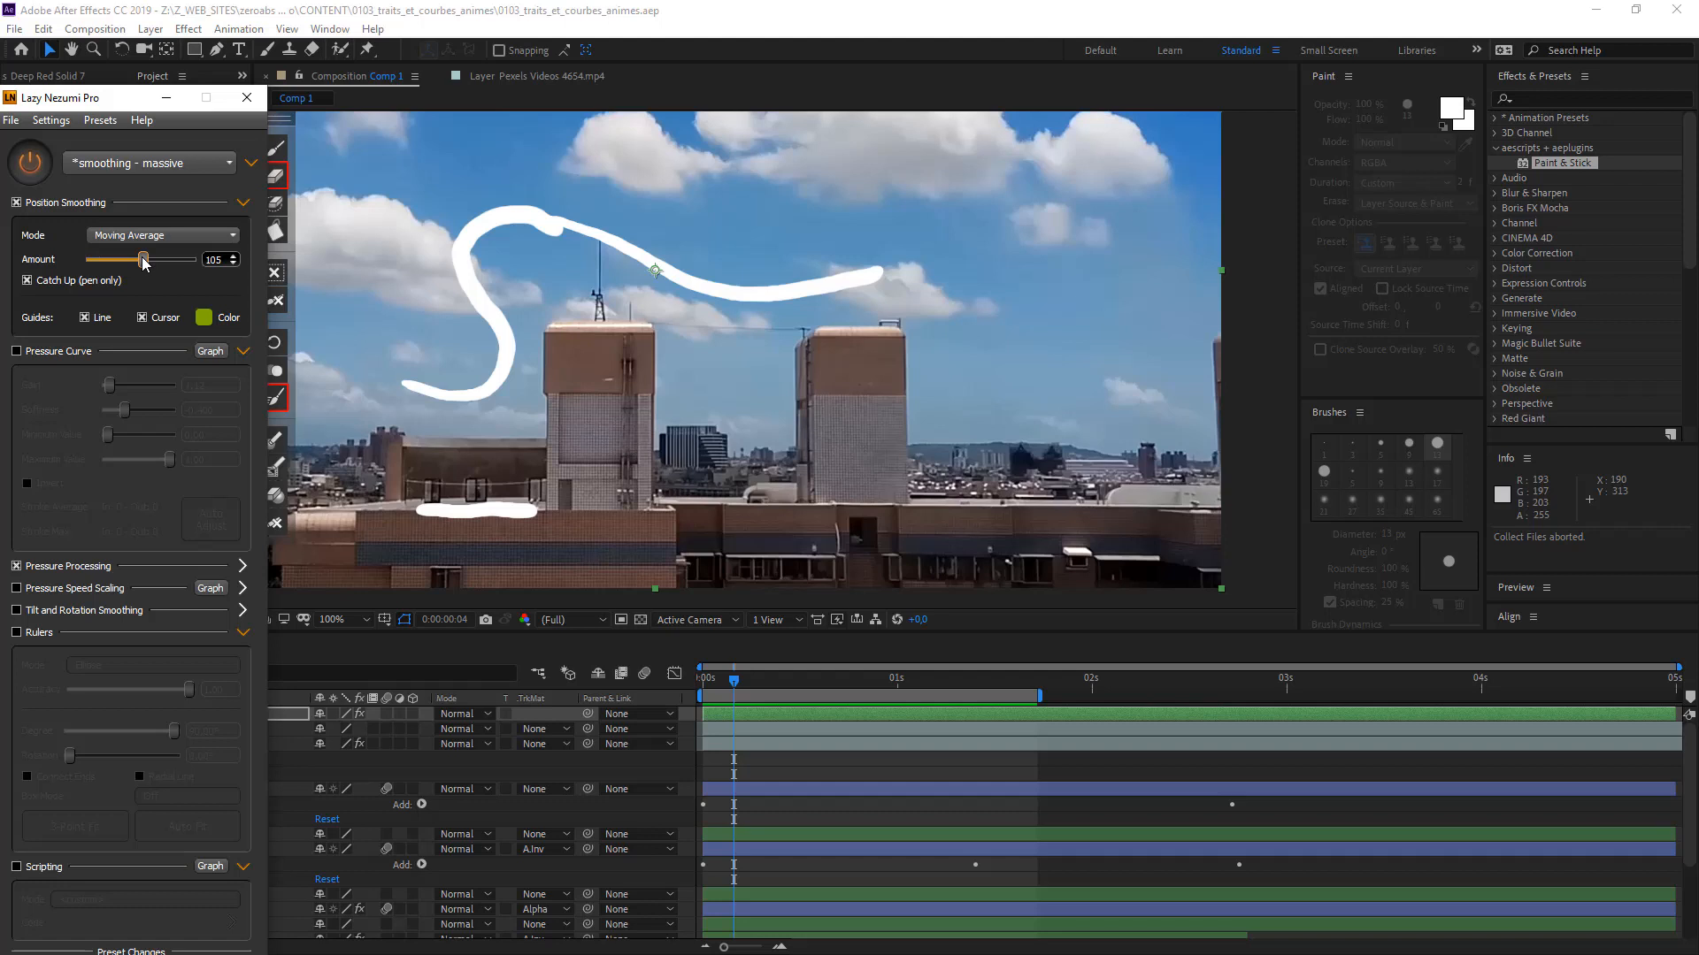
- On frame 0, undo the trial stroke and paint a smoothed white stroke from the upper curve past the antenna with the brush
{"action": "left_click", "coordinate": [711, 681]}
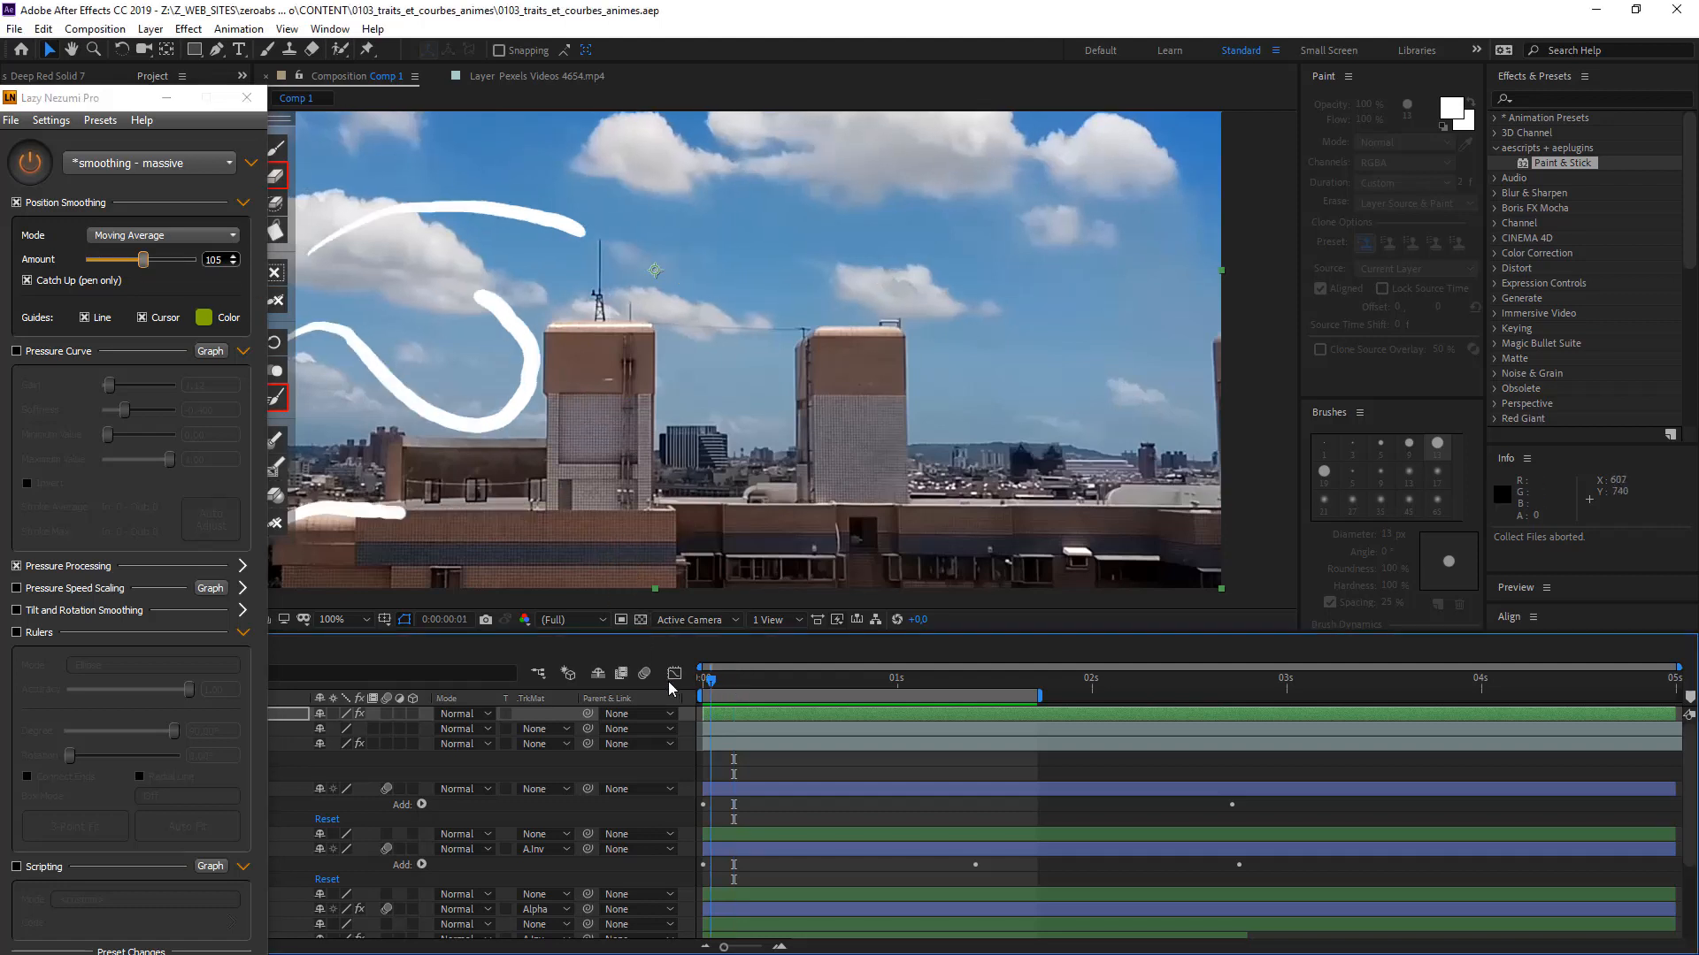
{"action": "key", "text": "Home"}
{"action": "mouse_move", "coordinate": [371, 263]}
{"action": "left_mouse_down"}
{"action": "mouse_move", "coordinate": [544, 278]}
{"action": "mouse_move", "coordinate": [637, 205]}
{"action": "left_mouse_up"}
{"action": "key", "text": "ctrl+z"}
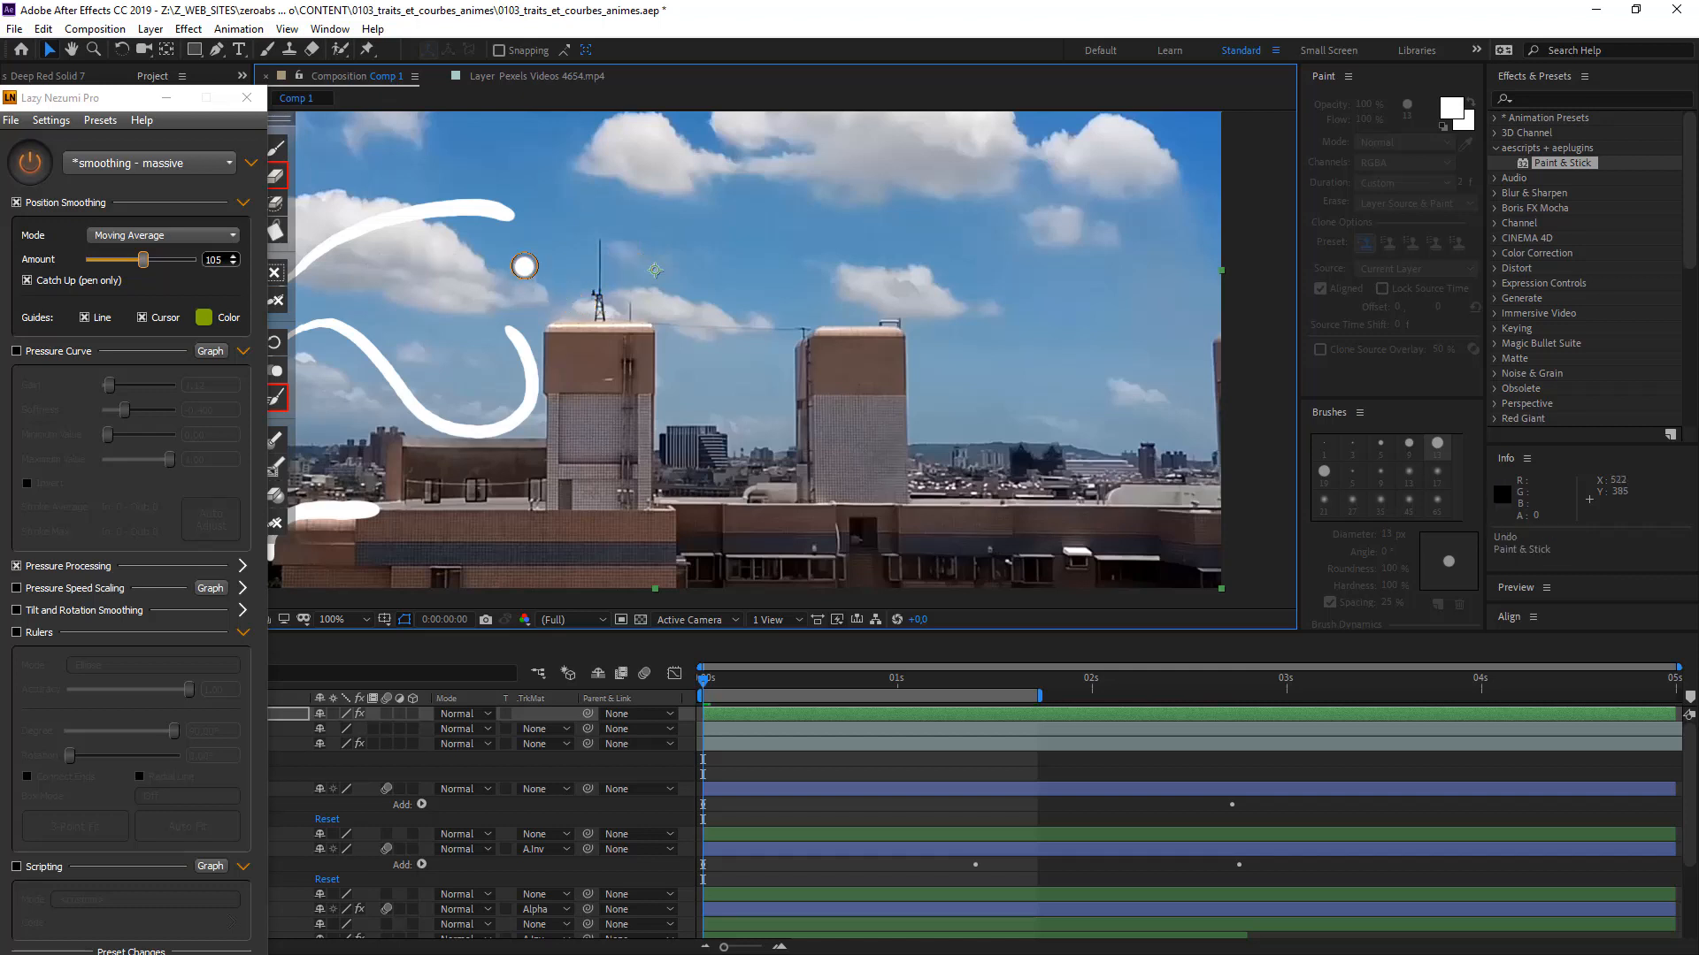
{"action": "left_click", "coordinate": [111, 104]}
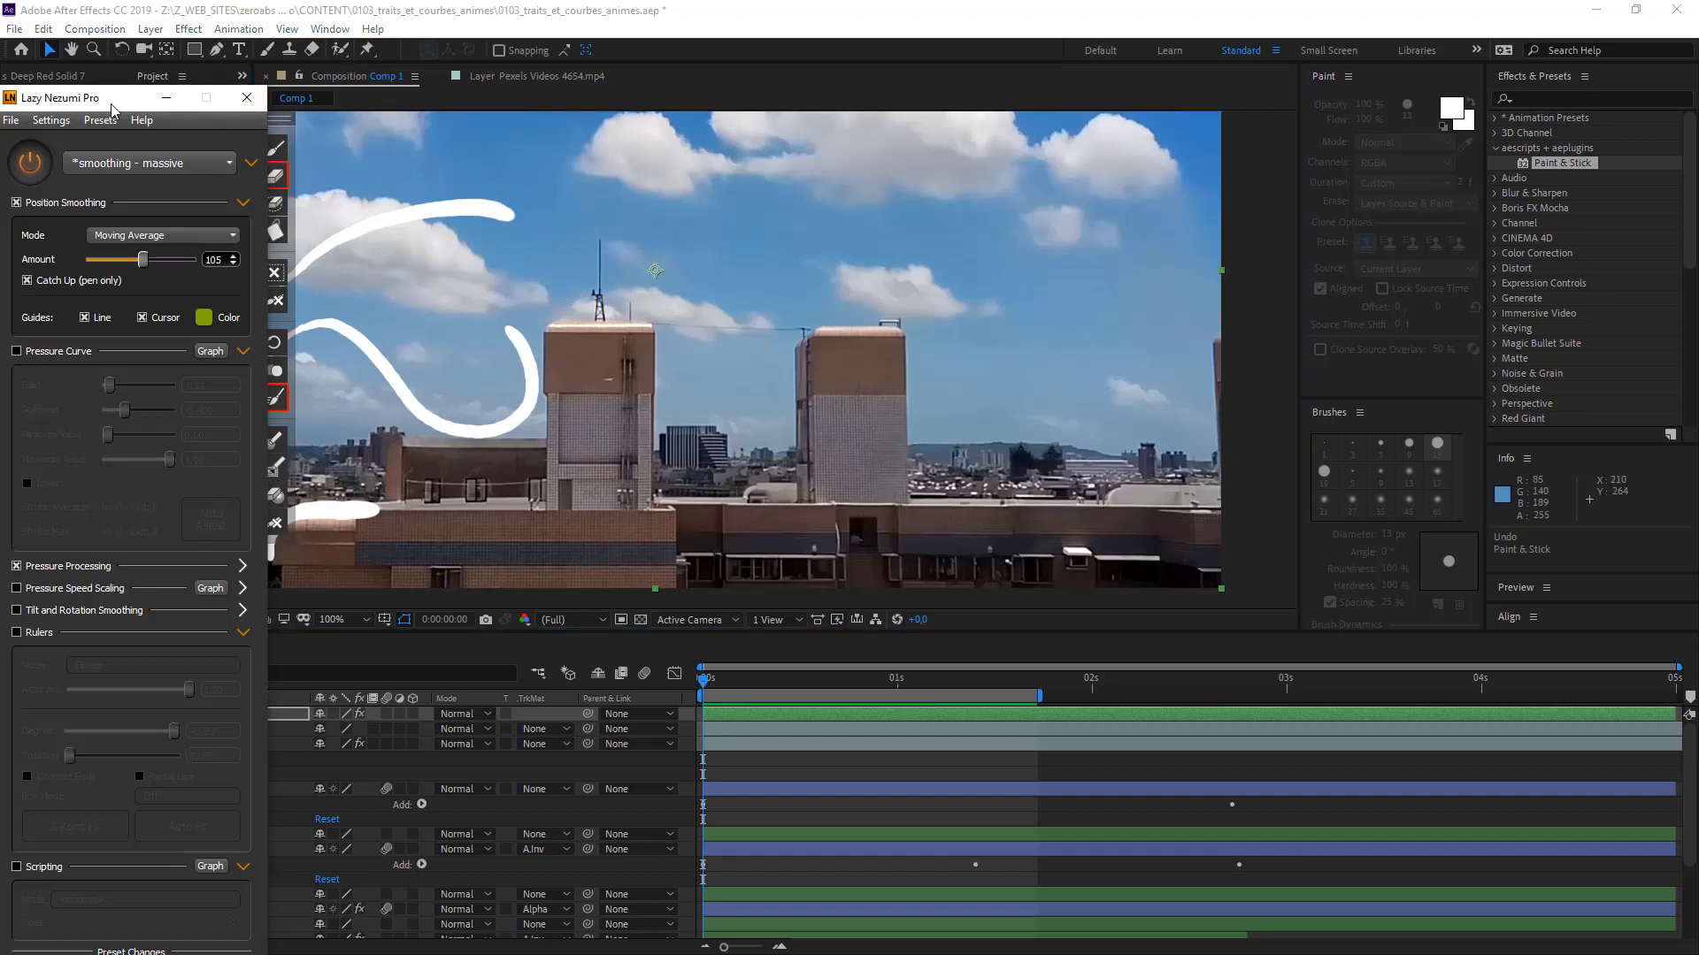
{"action": "left_click_drag", "start_coordinate": [82, 110], "coordinate": [42, 116]}
{"action": "left_click", "coordinate": [272, 149]}
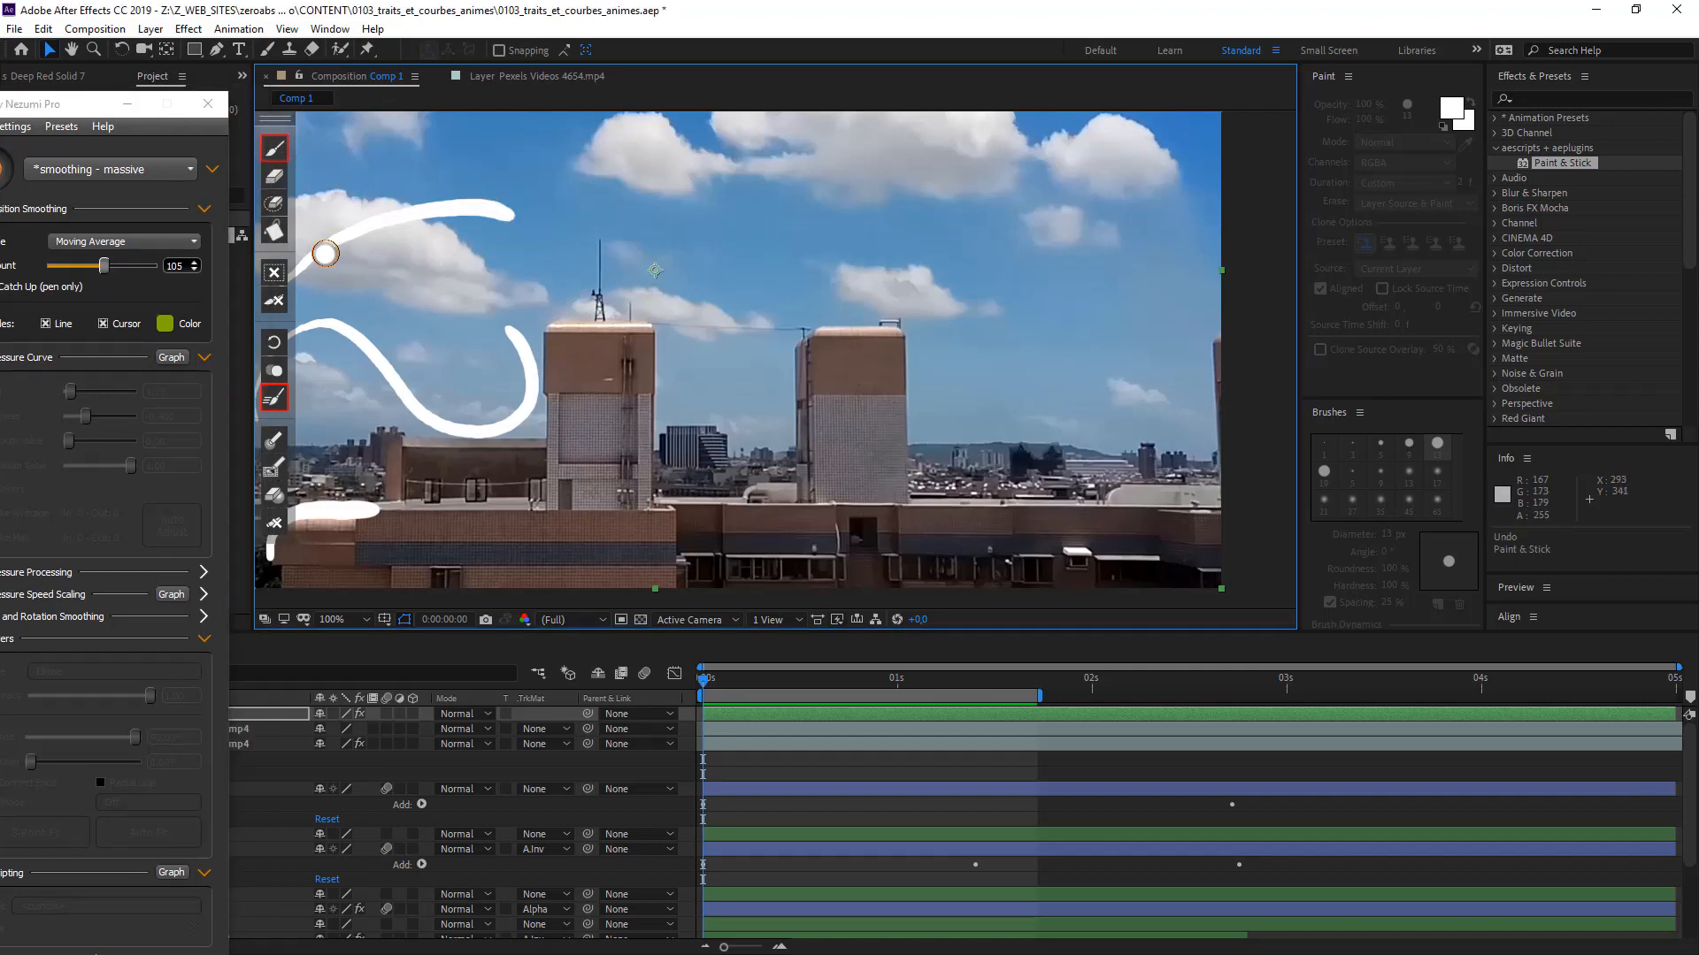
{"action": "mouse_move", "coordinate": [337, 244]}
{"action": "left_mouse_down"}
{"action": "mouse_move", "coordinate": [465, 219]}
{"action": "mouse_move", "coordinate": [626, 234]}
{"action": "left_mouse_up"}
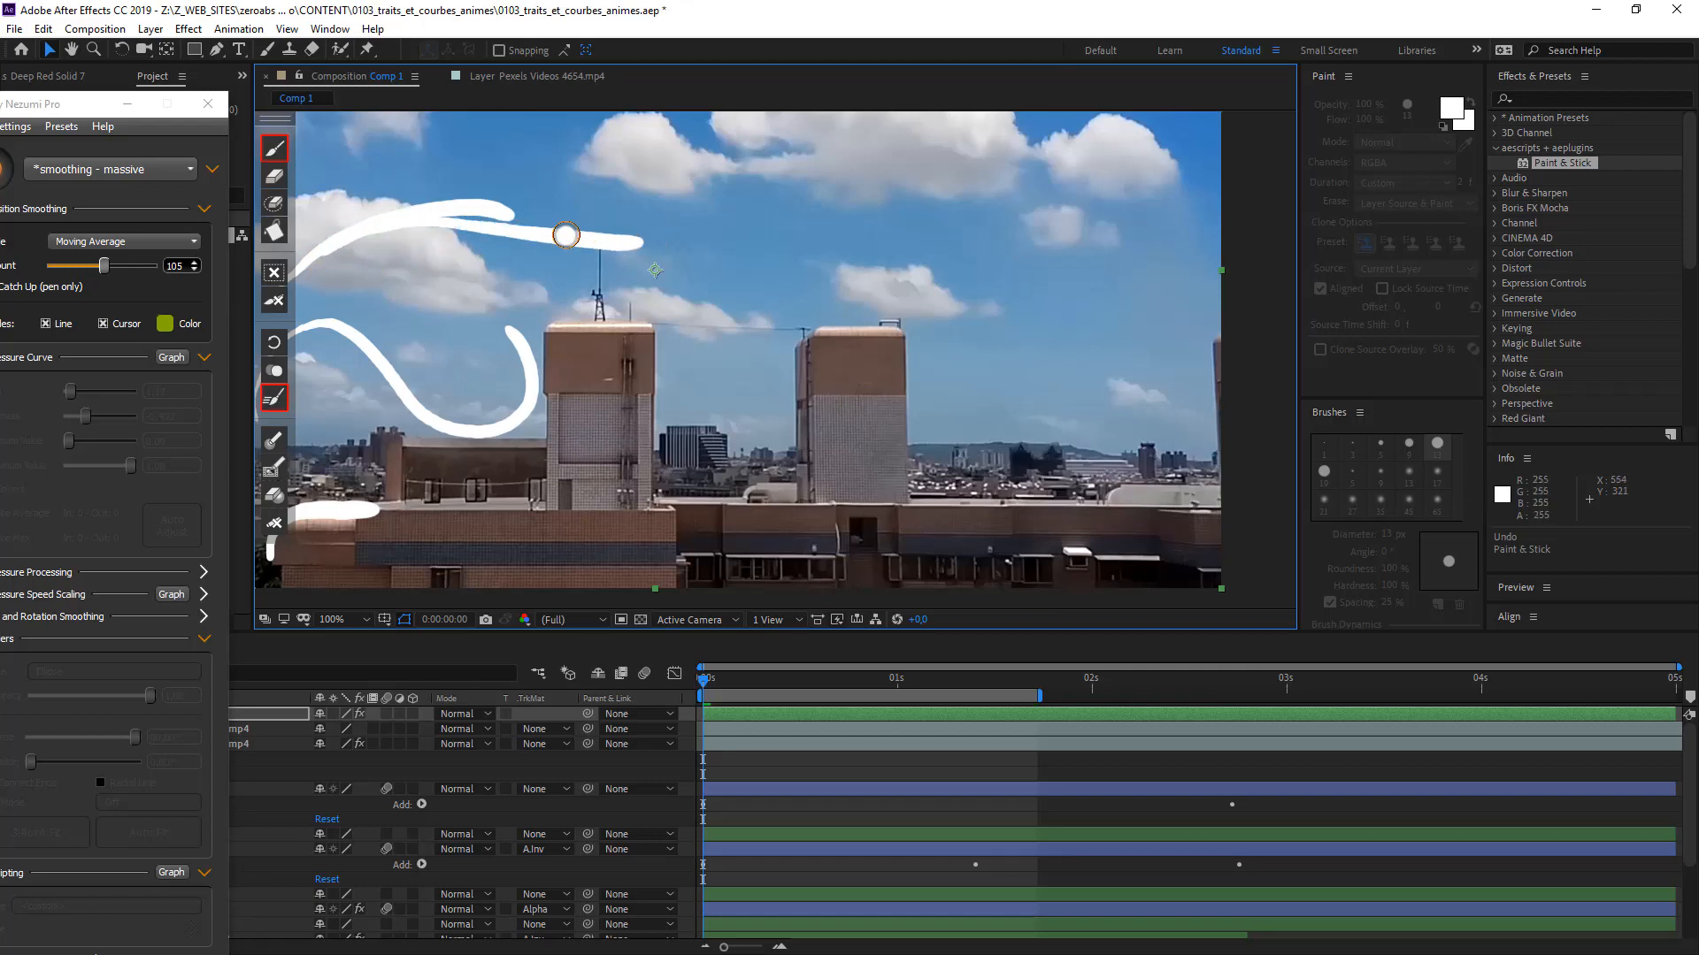
- Advance to frame 1 and turn on onion skin
{"action": "key", "text": "Page_Down"}
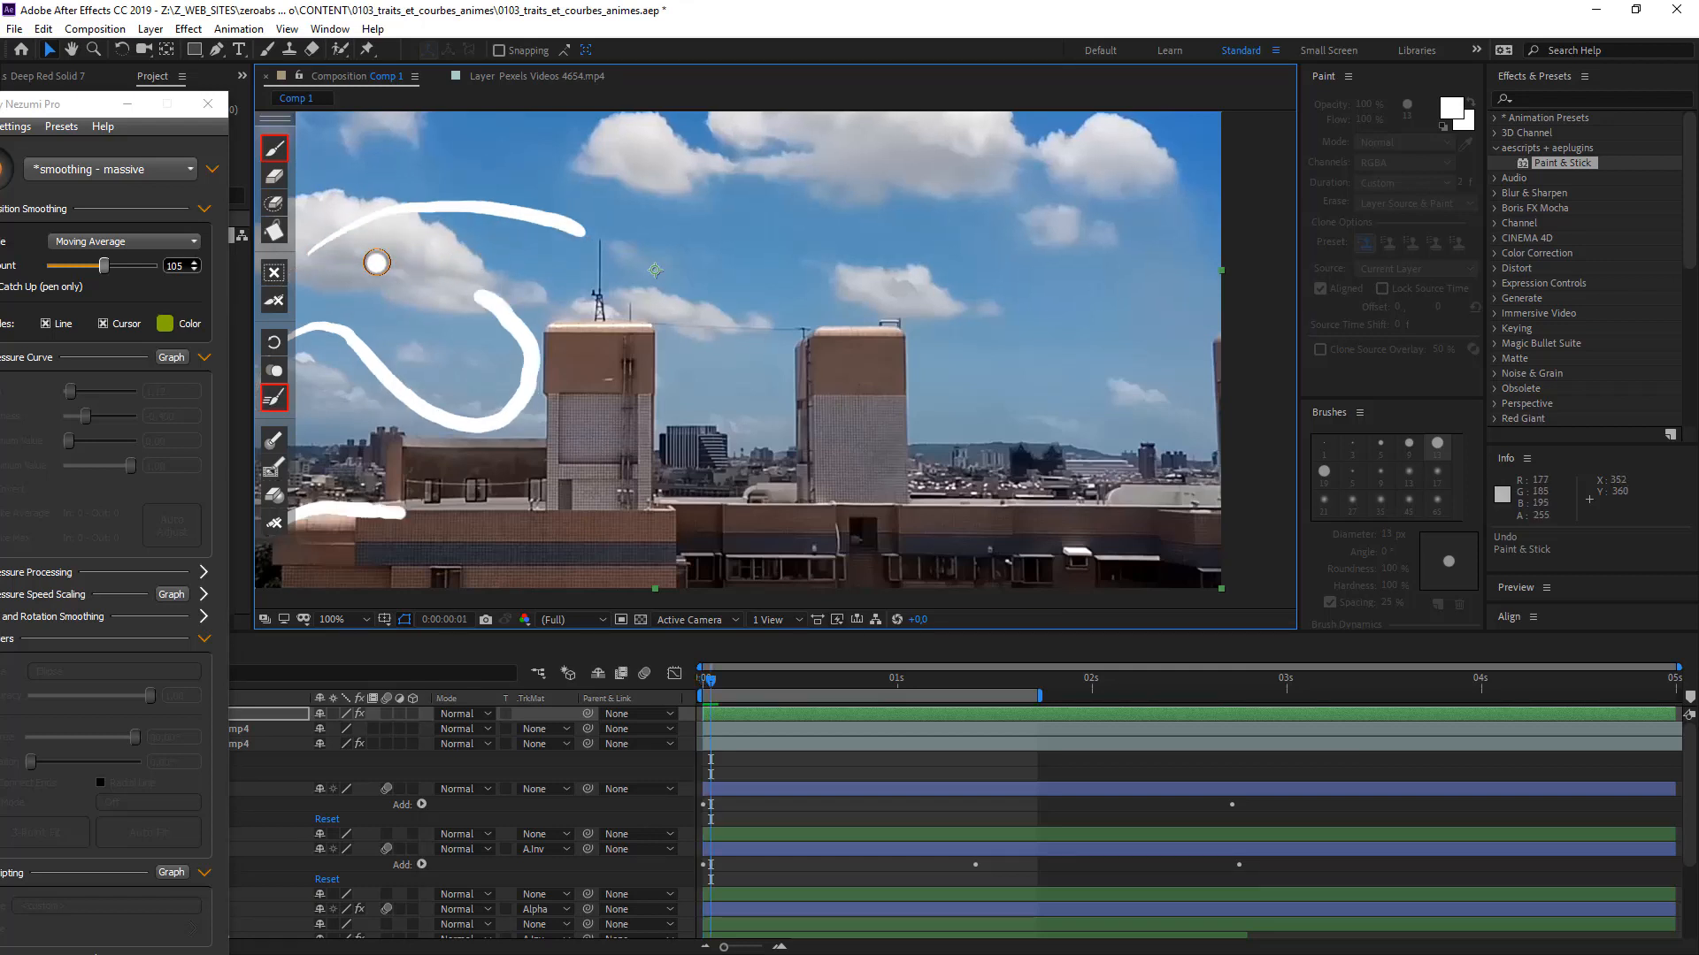
{"action": "left_click", "coordinate": [275, 370]}
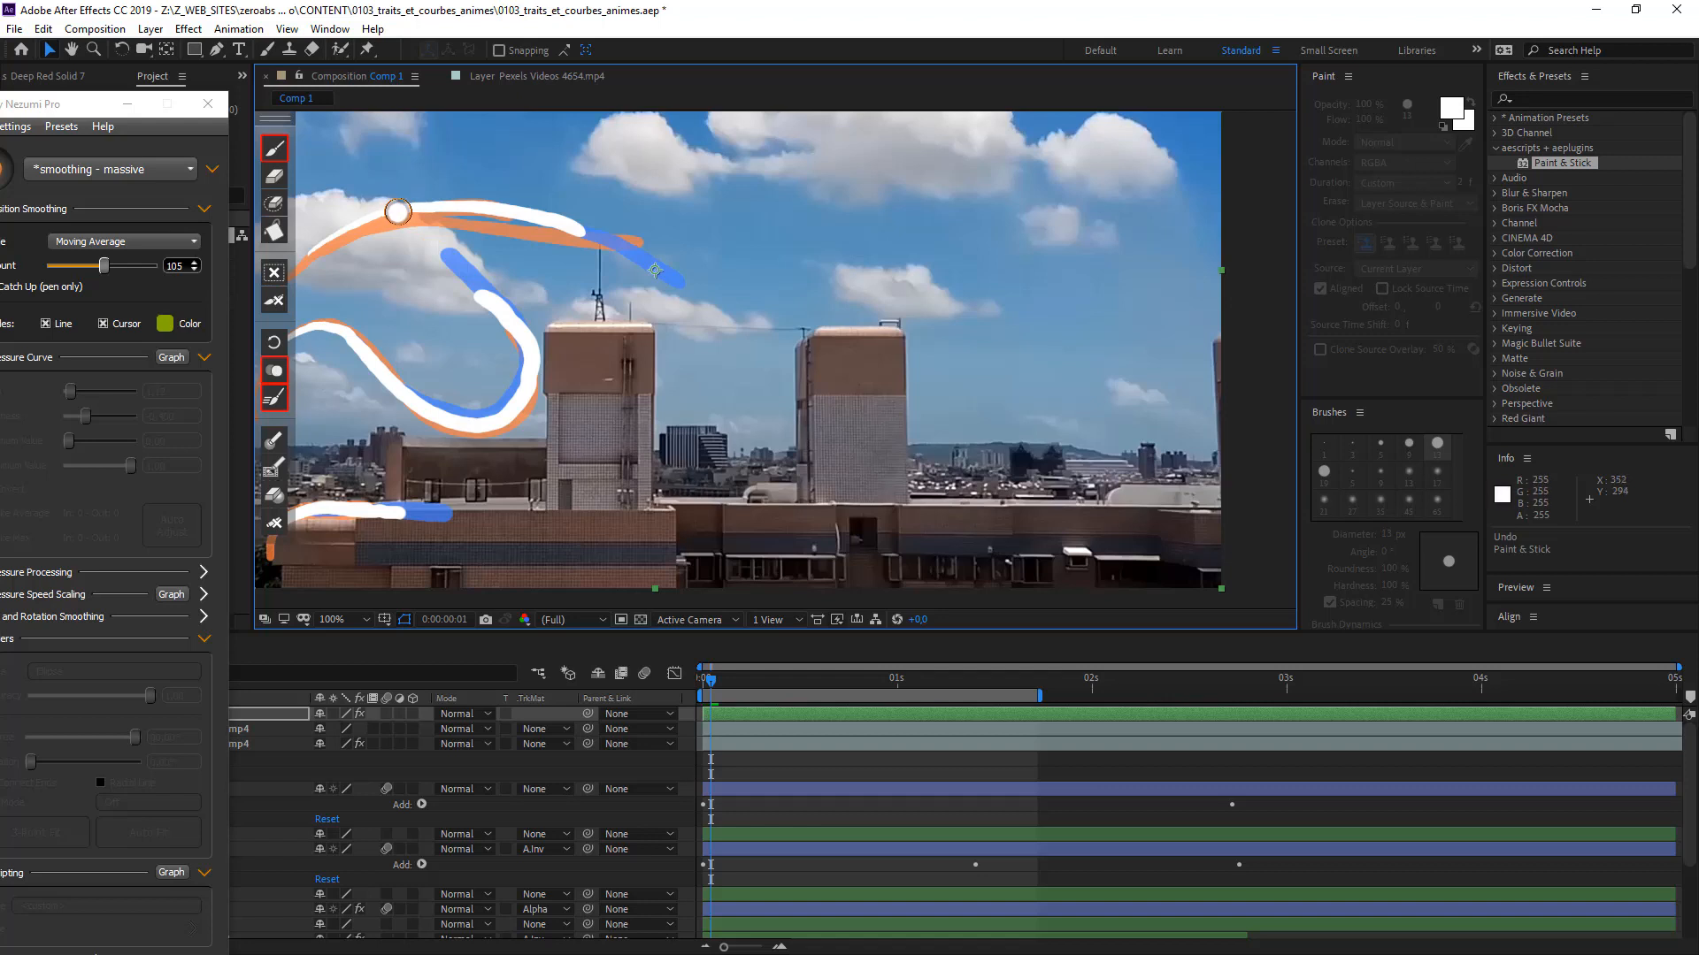
- Paint the white smoothed stroke on frames 1 to 5, shifting it along the upper curve toward the clouds frame by frame
{"action": "mouse_move", "coordinate": [452, 205]}
{"action": "left_mouse_down"}
{"action": "mouse_move", "coordinate": [665, 230]}
{"action": "mouse_move", "coordinate": [703, 217]}
{"action": "left_mouse_up"}
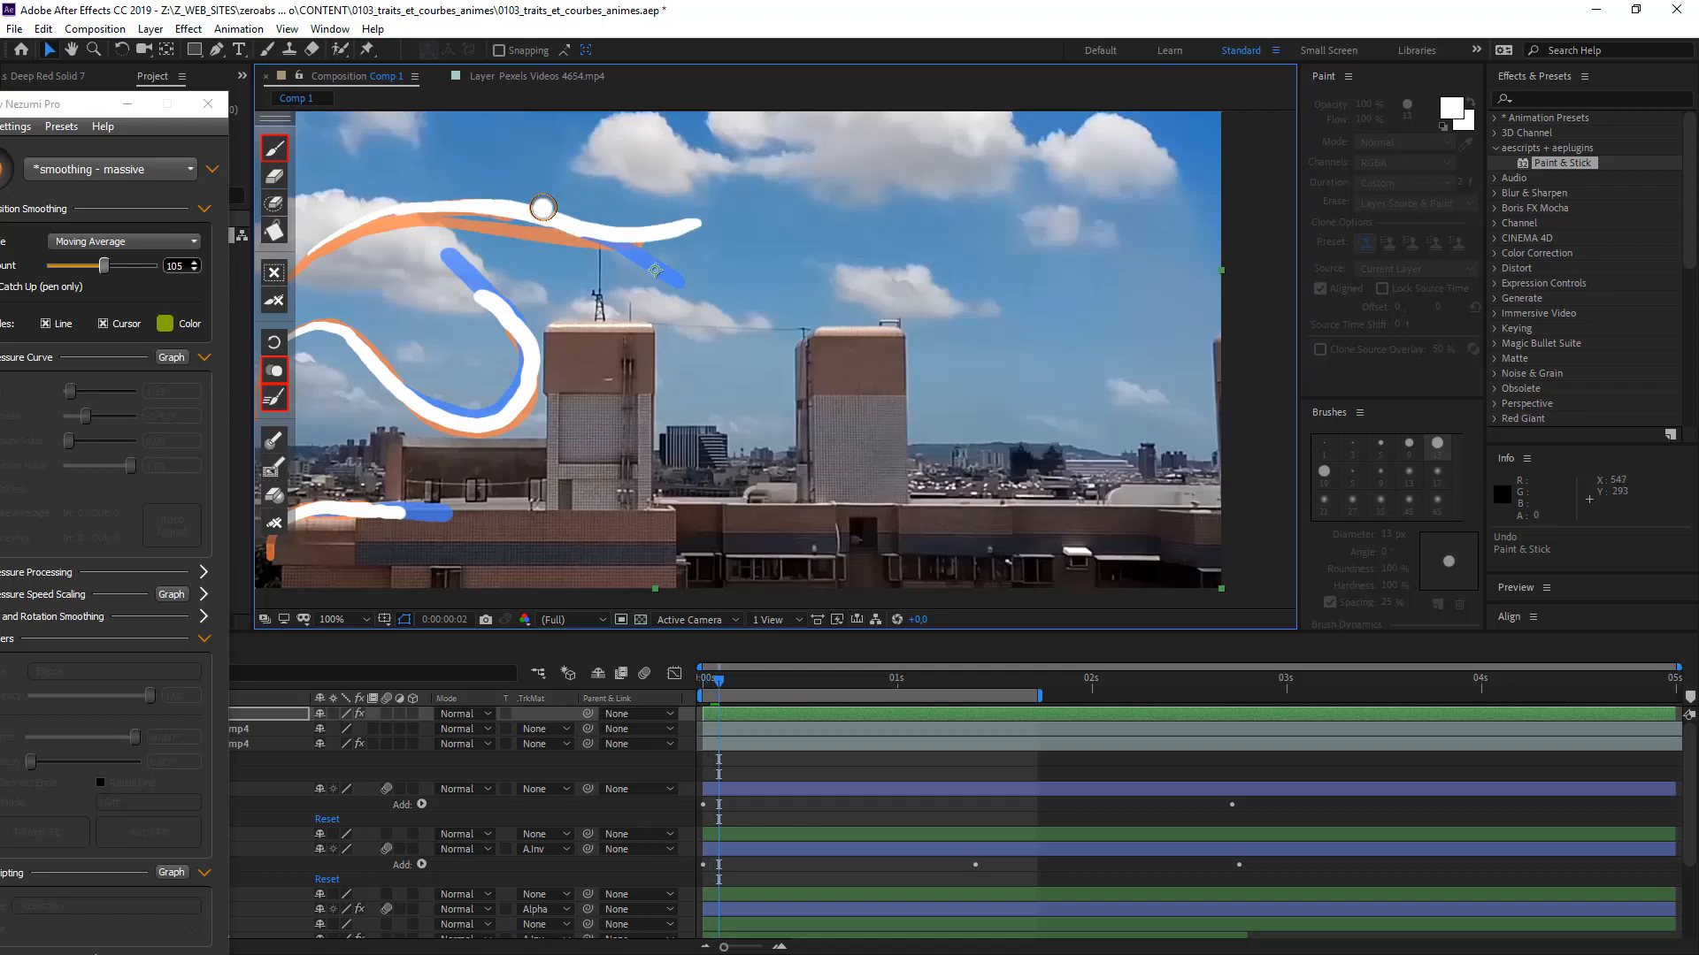
{"action": "key", "text": "Page_Down"}
{"action": "mouse_move", "coordinate": [511, 210]}
{"action": "left_mouse_down"}
{"action": "mouse_move", "coordinate": [619, 229]}
{"action": "mouse_move", "coordinate": [690, 203]}
{"action": "left_mouse_up"}
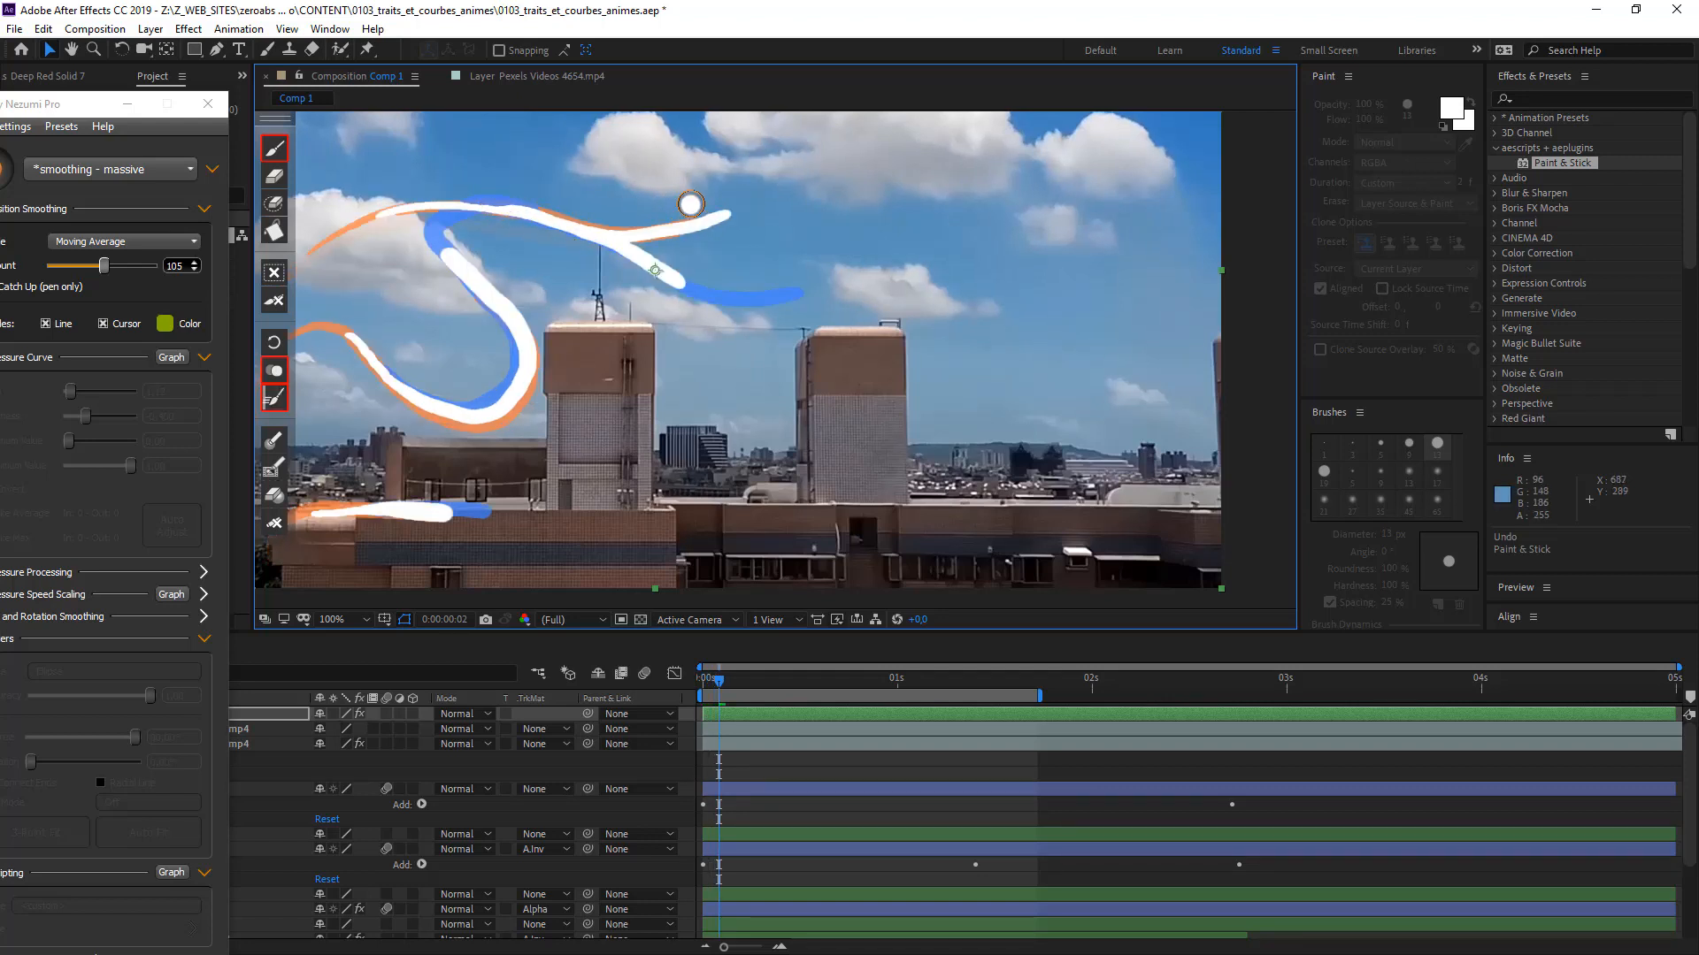
{"action": "key", "text": "Page_Down"}
{"action": "left_click_drag", "start_coordinate": [582, 228], "coordinate": [823, 171]}
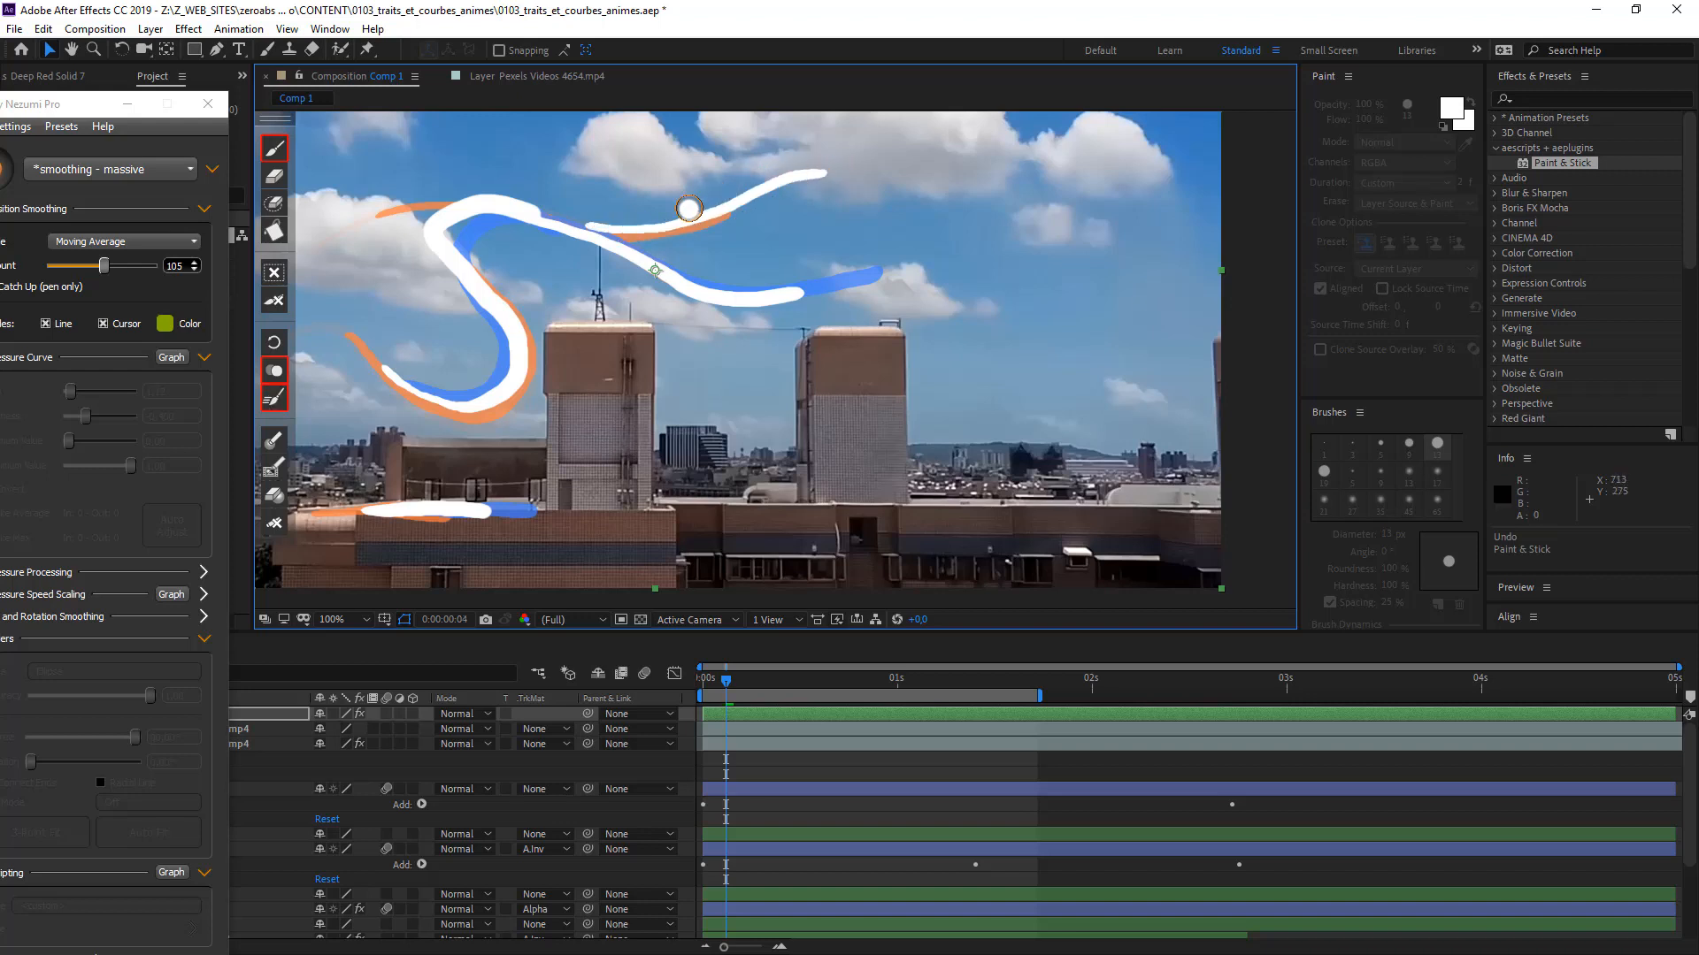
{"action": "key", "text": "Page_Down"}
{"action": "mouse_move", "coordinate": [660, 220]}
{"action": "left_mouse_down"}
{"action": "mouse_move", "coordinate": [822, 177]}
{"action": "mouse_move", "coordinate": [906, 184]}
{"action": "left_mouse_up"}
{"action": "key", "text": "Page_Down"}
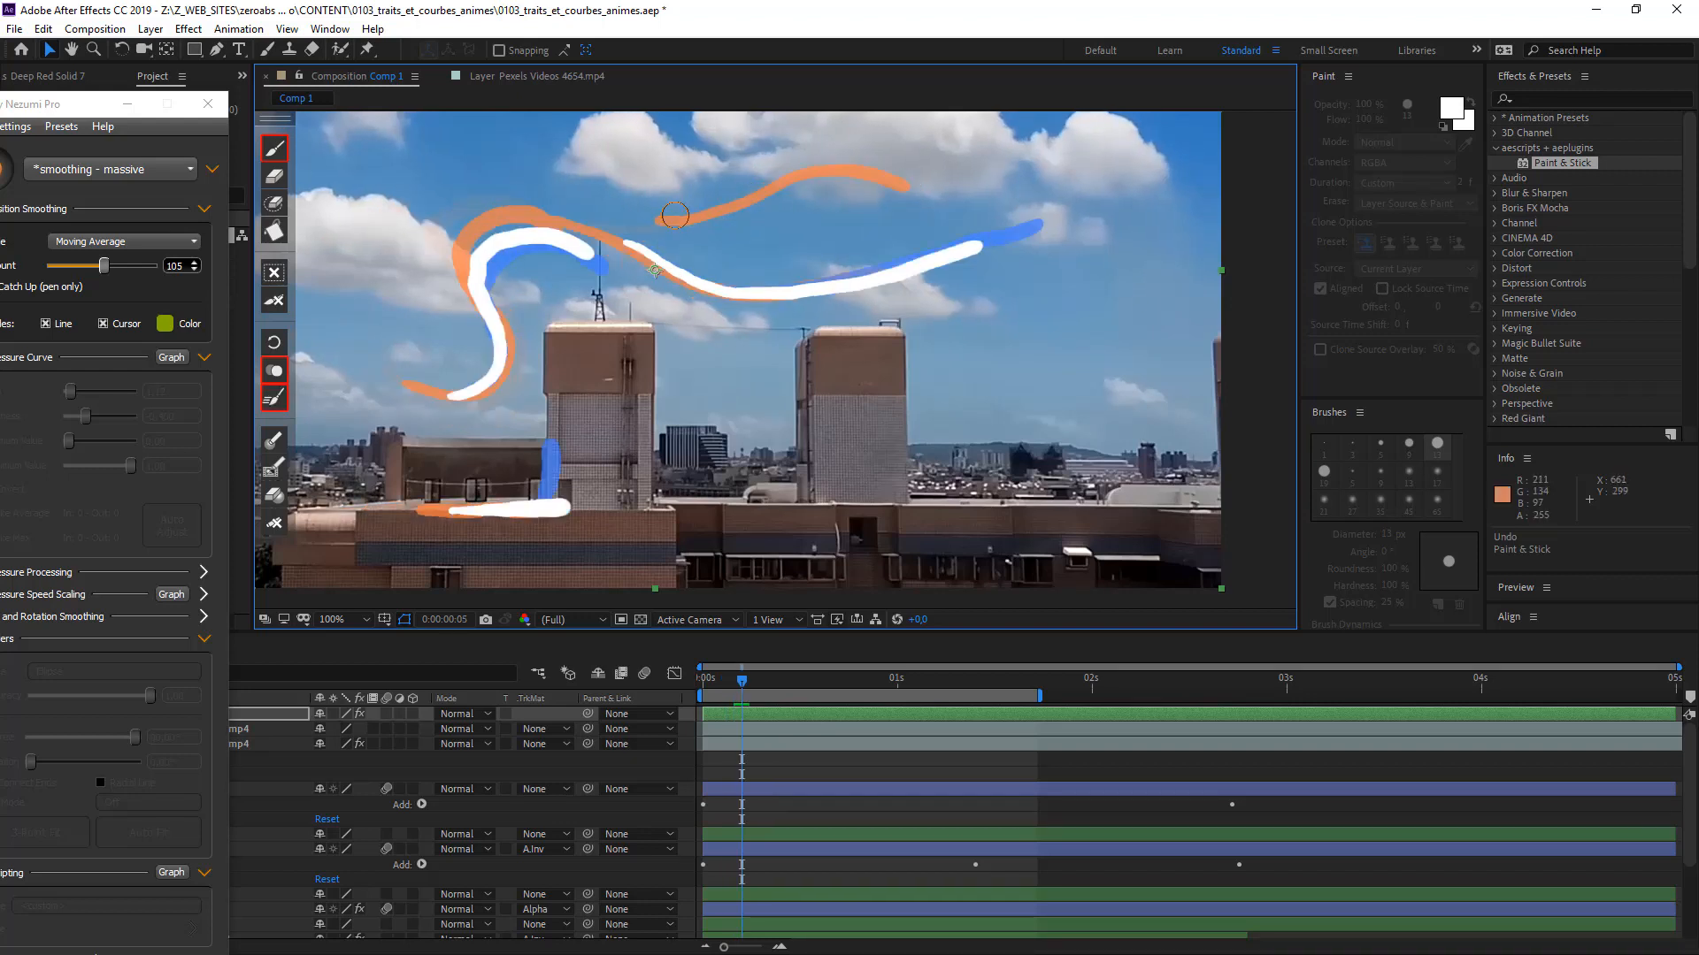
{"action": "mouse_move", "coordinate": [677, 217]}
{"action": "left_mouse_down"}
{"action": "mouse_move", "coordinate": [766, 191]}
{"action": "mouse_move", "coordinate": [979, 220]}
{"action": "left_mouse_up"}
{"action": "key", "text": "Page_Down"}
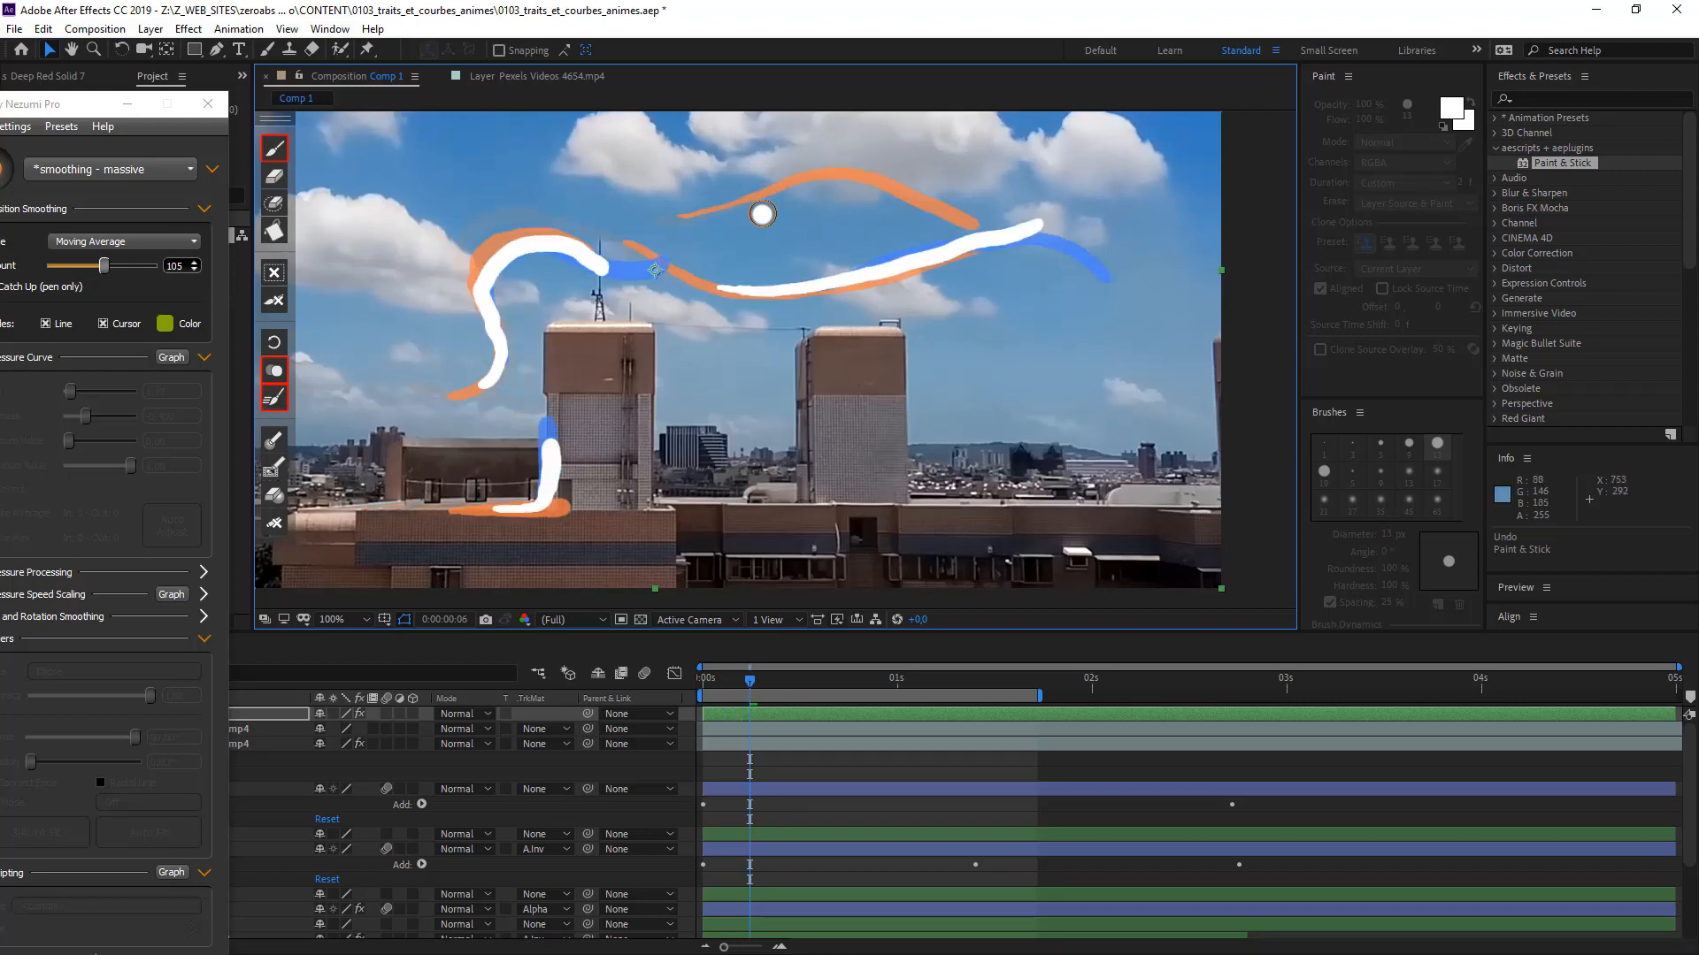
- Expand Pressure Processing in Lazy Nezumi Pro and set its Moving Average amount to 53
{"action": "left_click_drag", "start_coordinate": [66, 108], "coordinate": [143, 79]}
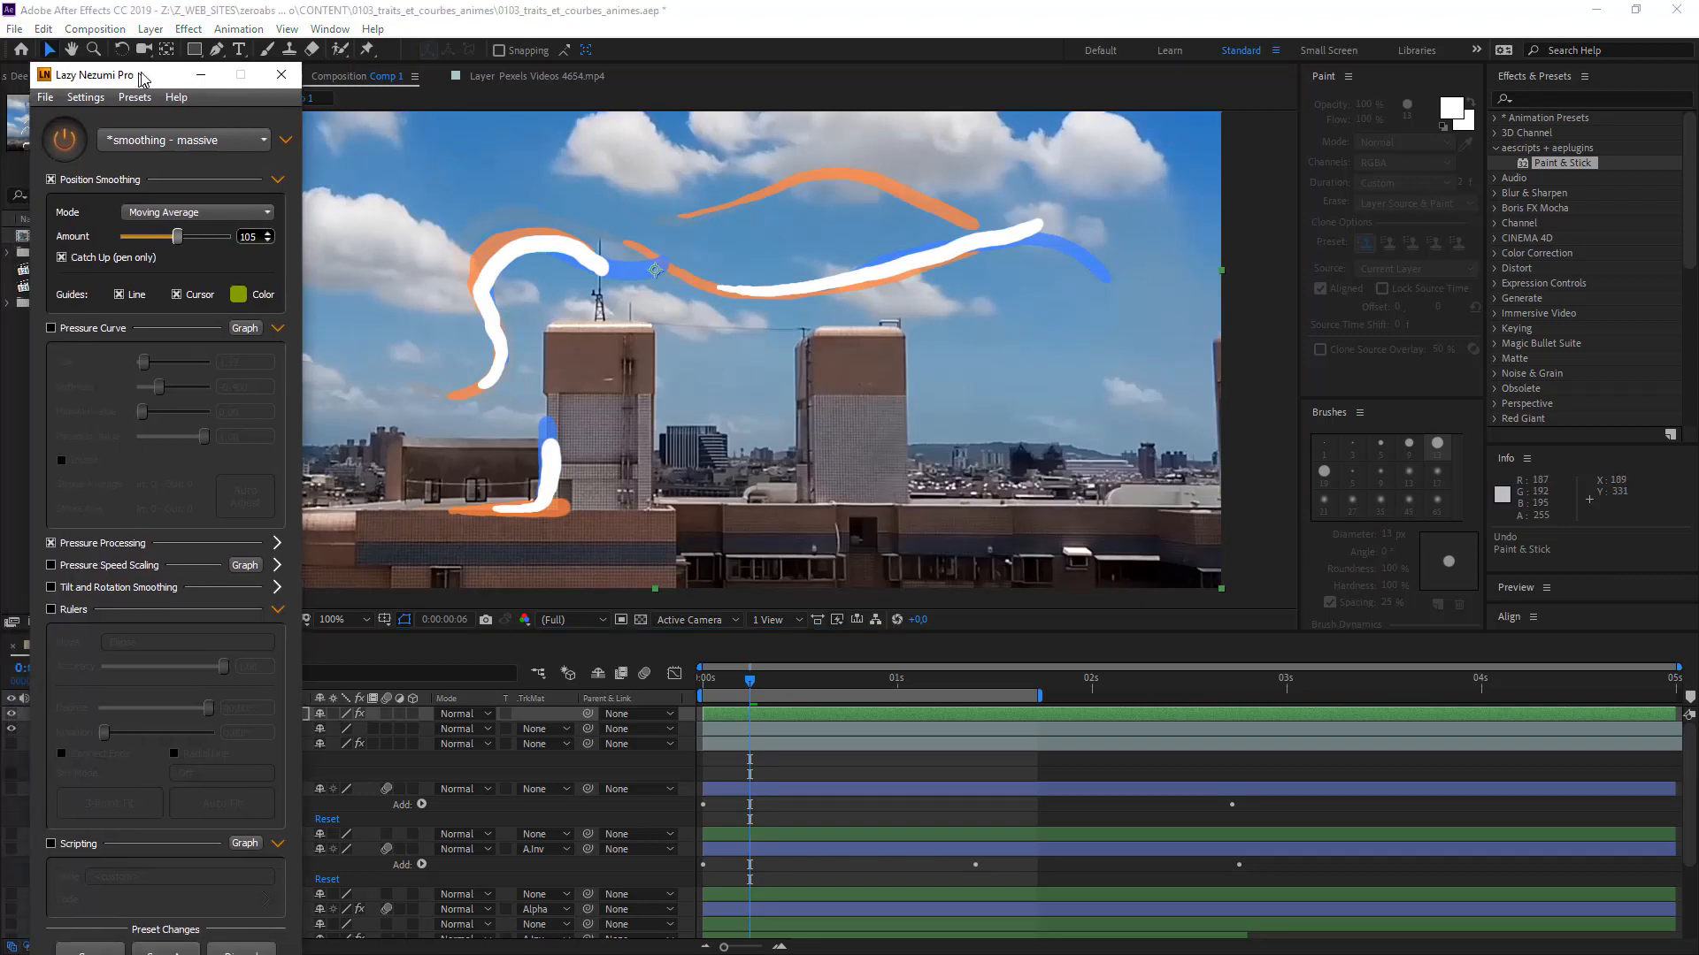
{"action": "left_click", "coordinate": [279, 542]}
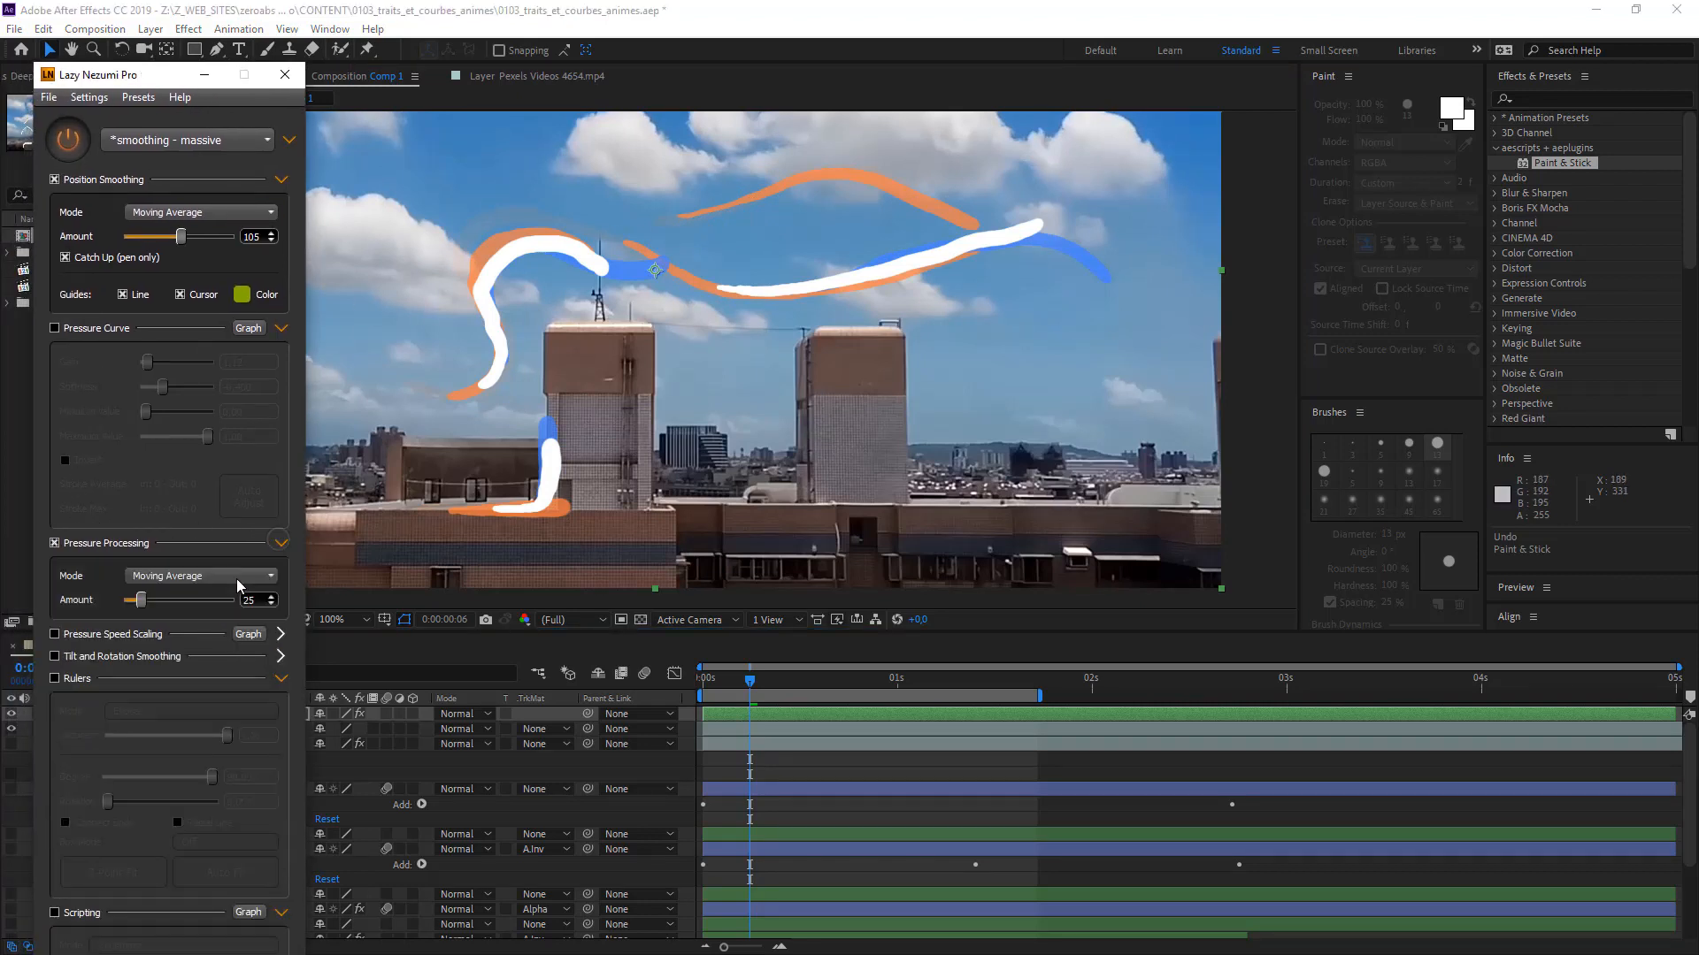
{"action": "left_click", "coordinate": [154, 602]}
- Continue the white stroke on frames 6 to 13 until it leaves the image on the side past the second tower, and preview the animation
{"action": "mouse_move", "coordinate": [794, 183]}
{"action": "left_mouse_down"}
{"action": "mouse_move", "coordinate": [839, 175]}
{"action": "mouse_move", "coordinate": [1044, 225]}
{"action": "left_mouse_up"}
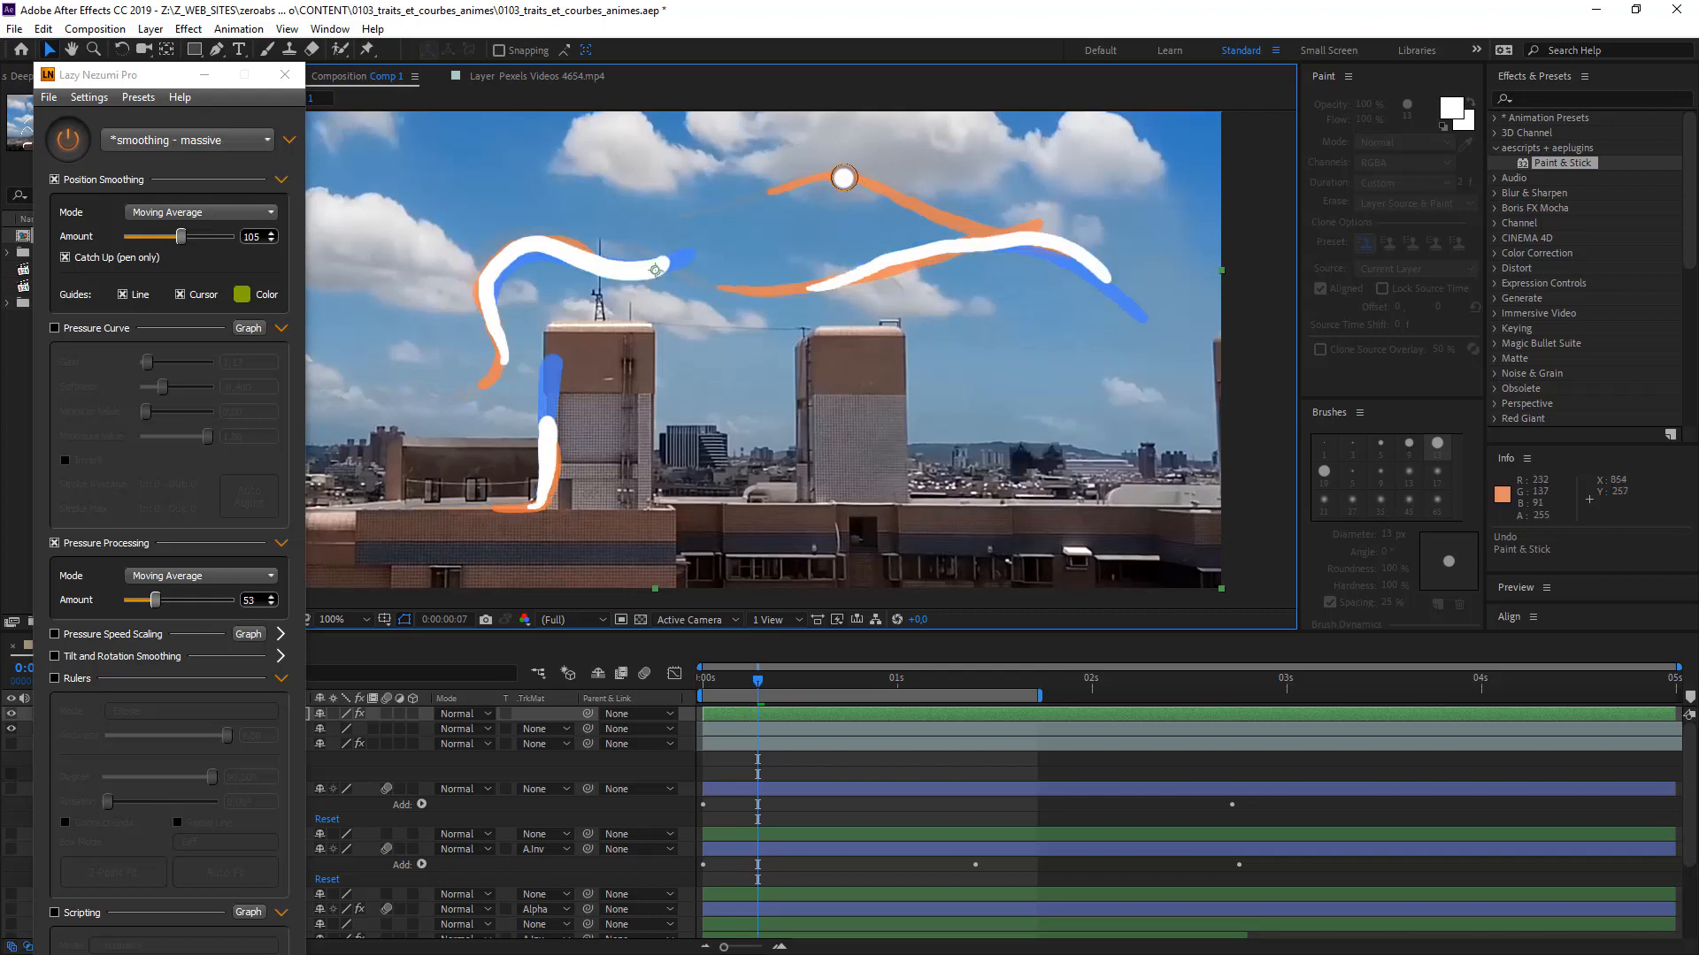
{"action": "mouse_move", "coordinate": [844, 178]}
{"action": "left_mouse_down"}
{"action": "mouse_move", "coordinate": [986, 234]}
{"action": "mouse_move", "coordinate": [1123, 212]}
{"action": "left_mouse_up"}
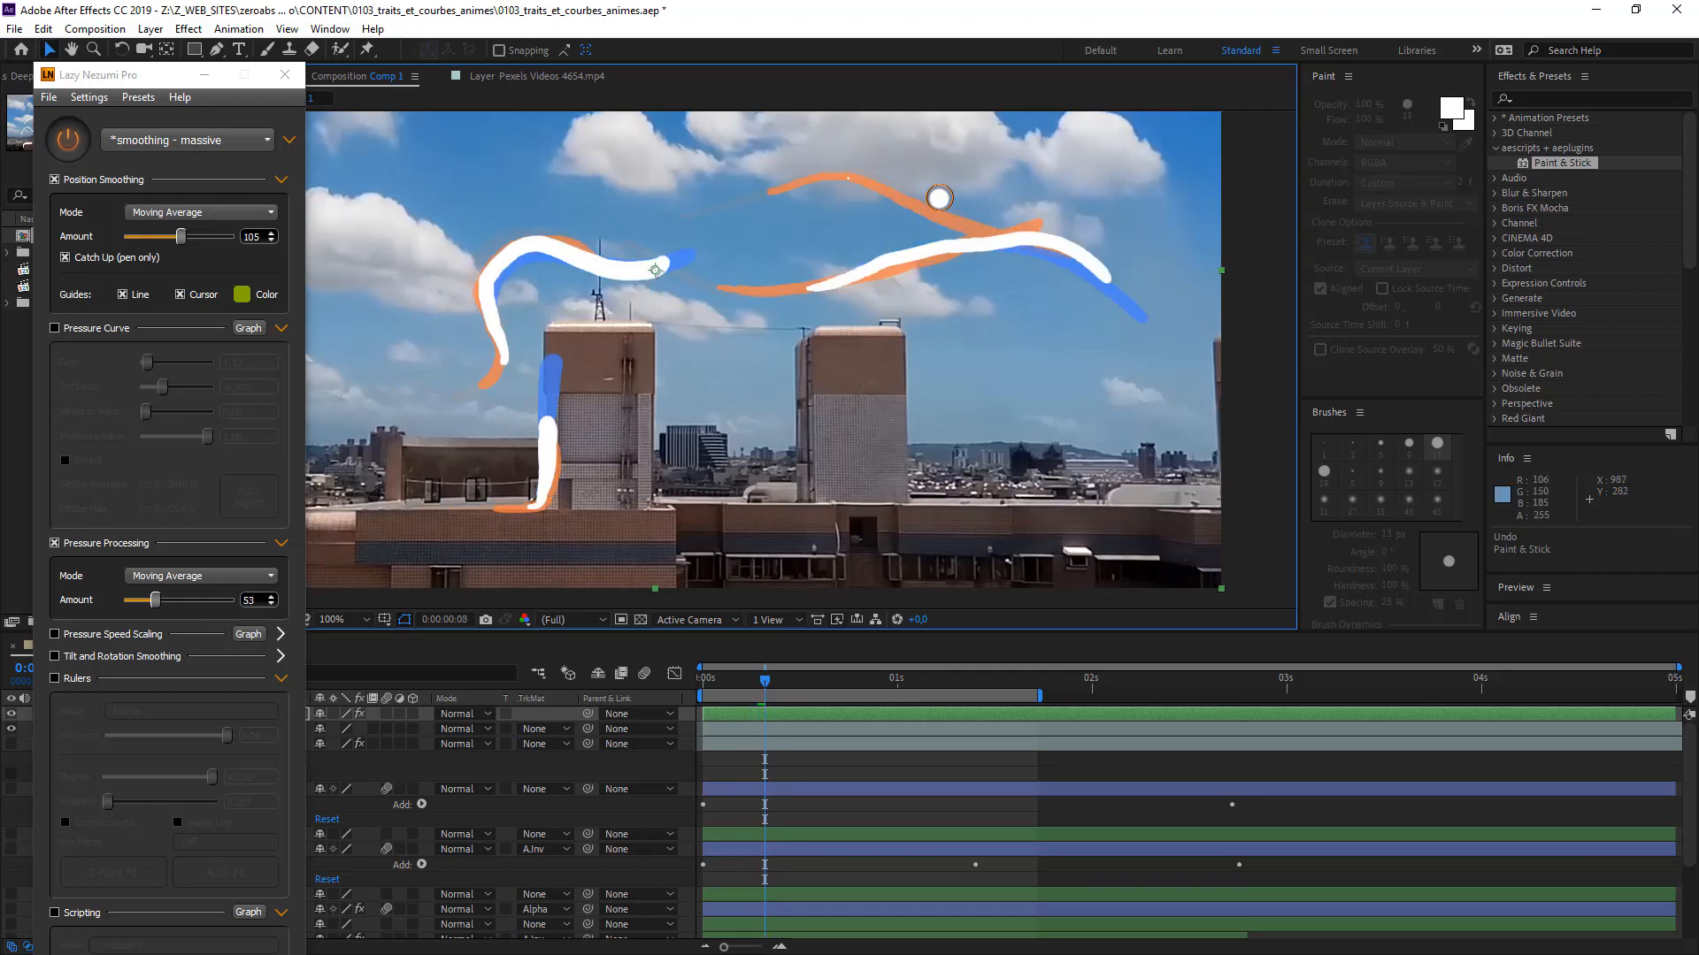
{"action": "mouse_move", "coordinate": [902, 194]}
{"action": "left_mouse_down"}
{"action": "mouse_move", "coordinate": [970, 230]}
{"action": "mouse_move", "coordinate": [1080, 240]}
{"action": "mouse_move", "coordinate": [1244, 220]}
{"action": "left_mouse_up"}
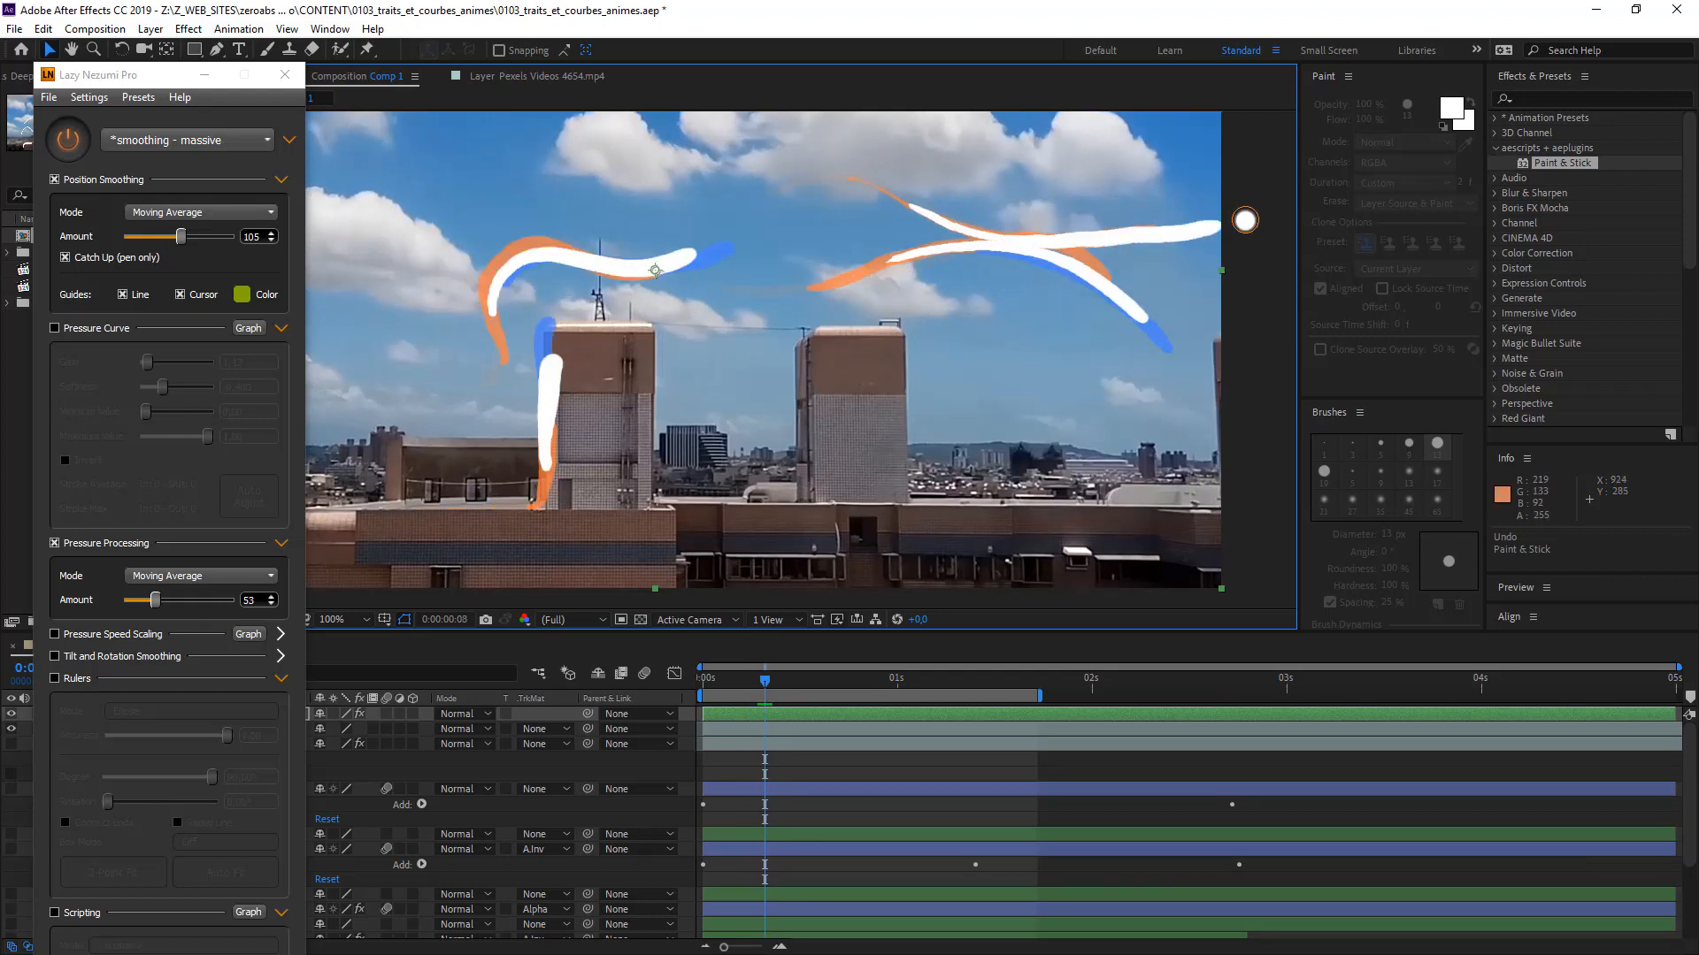
{"action": "left_click_drag", "start_coordinate": [991, 239], "coordinate": [1296, 200]}
{"action": "mouse_move", "coordinate": [1073, 237]}
{"action": "left_mouse_down"}
{"action": "mouse_move", "coordinate": [1174, 225]}
{"action": "mouse_move", "coordinate": [1259, 179]}
{"action": "left_mouse_up"}
{"action": "key", "text": "Page_Down"}
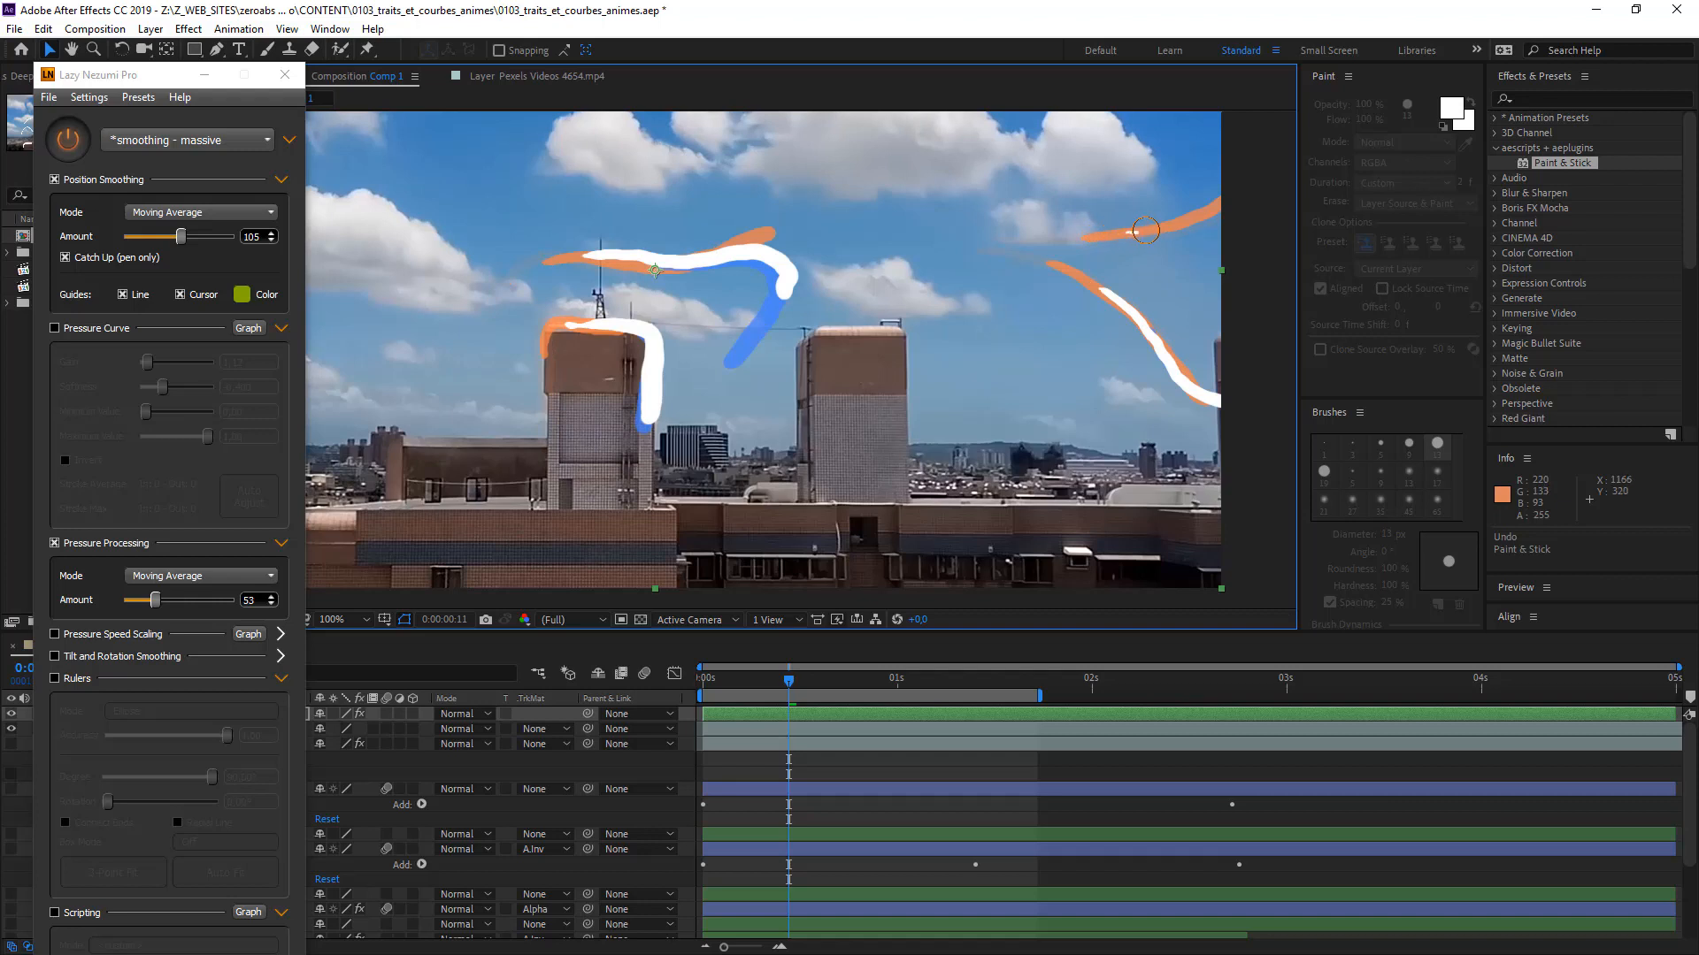
{"action": "left_click_drag", "start_coordinate": [1146, 230], "coordinate": [1281, 169]}
{"action": "key", "text": "Page_Down"}
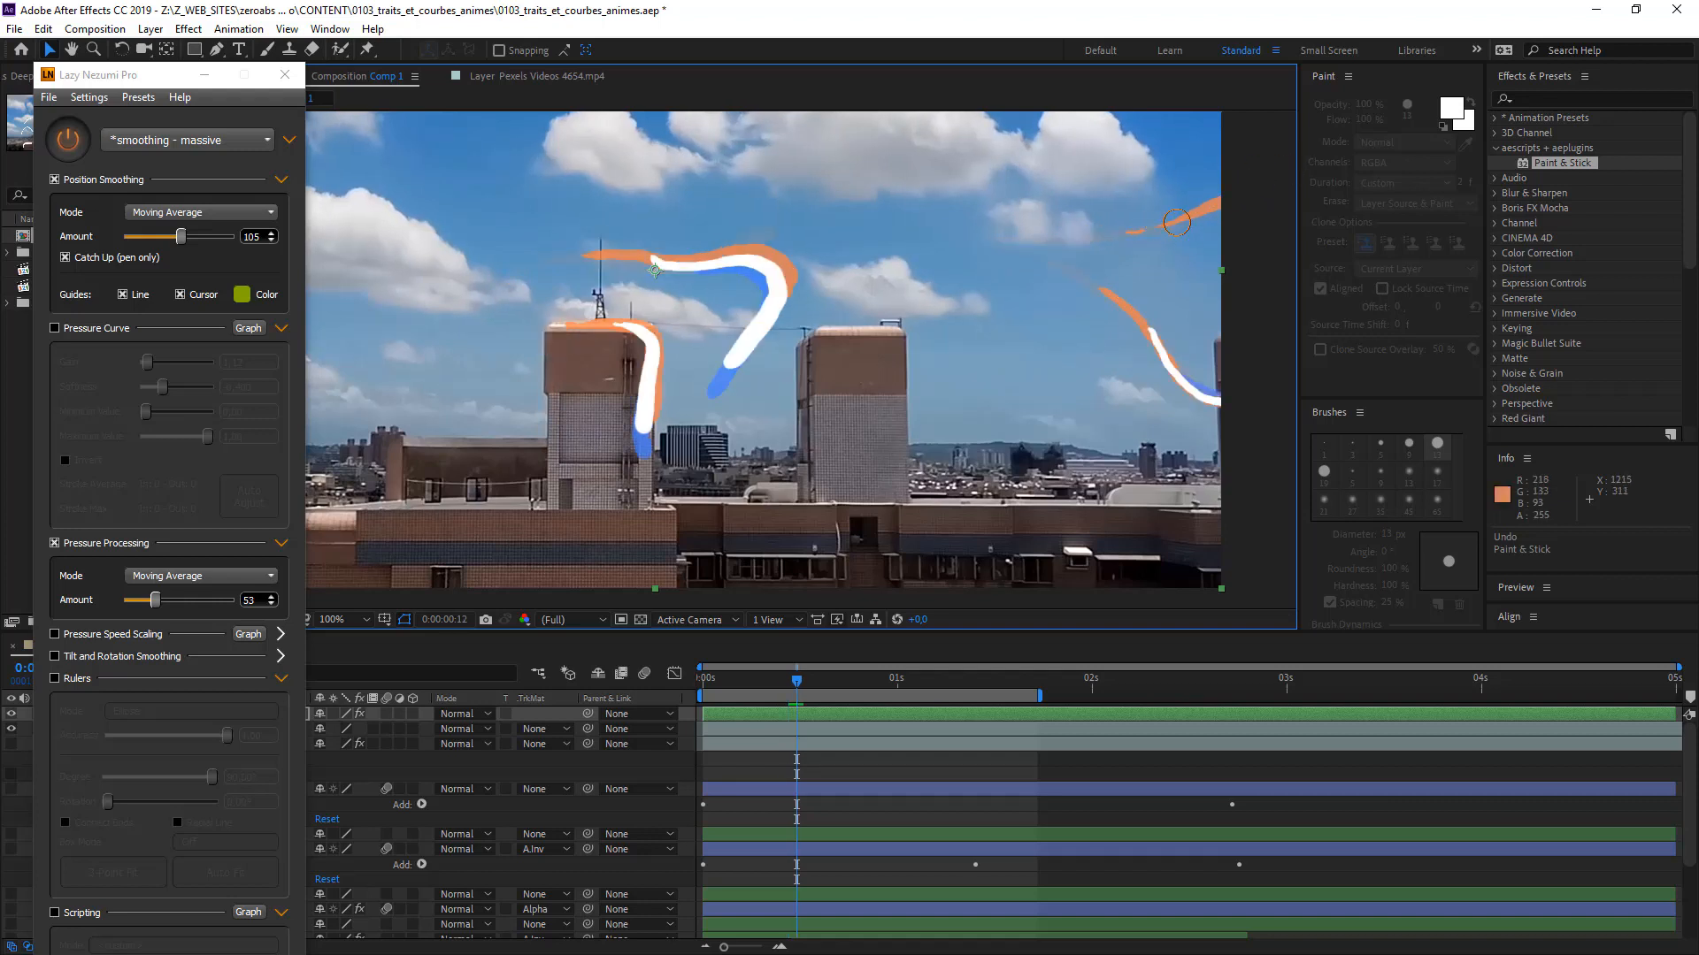
{"action": "left_click_drag", "start_coordinate": [1176, 223], "coordinate": [1275, 192]}
{"action": "key", "text": "Page_Down"}
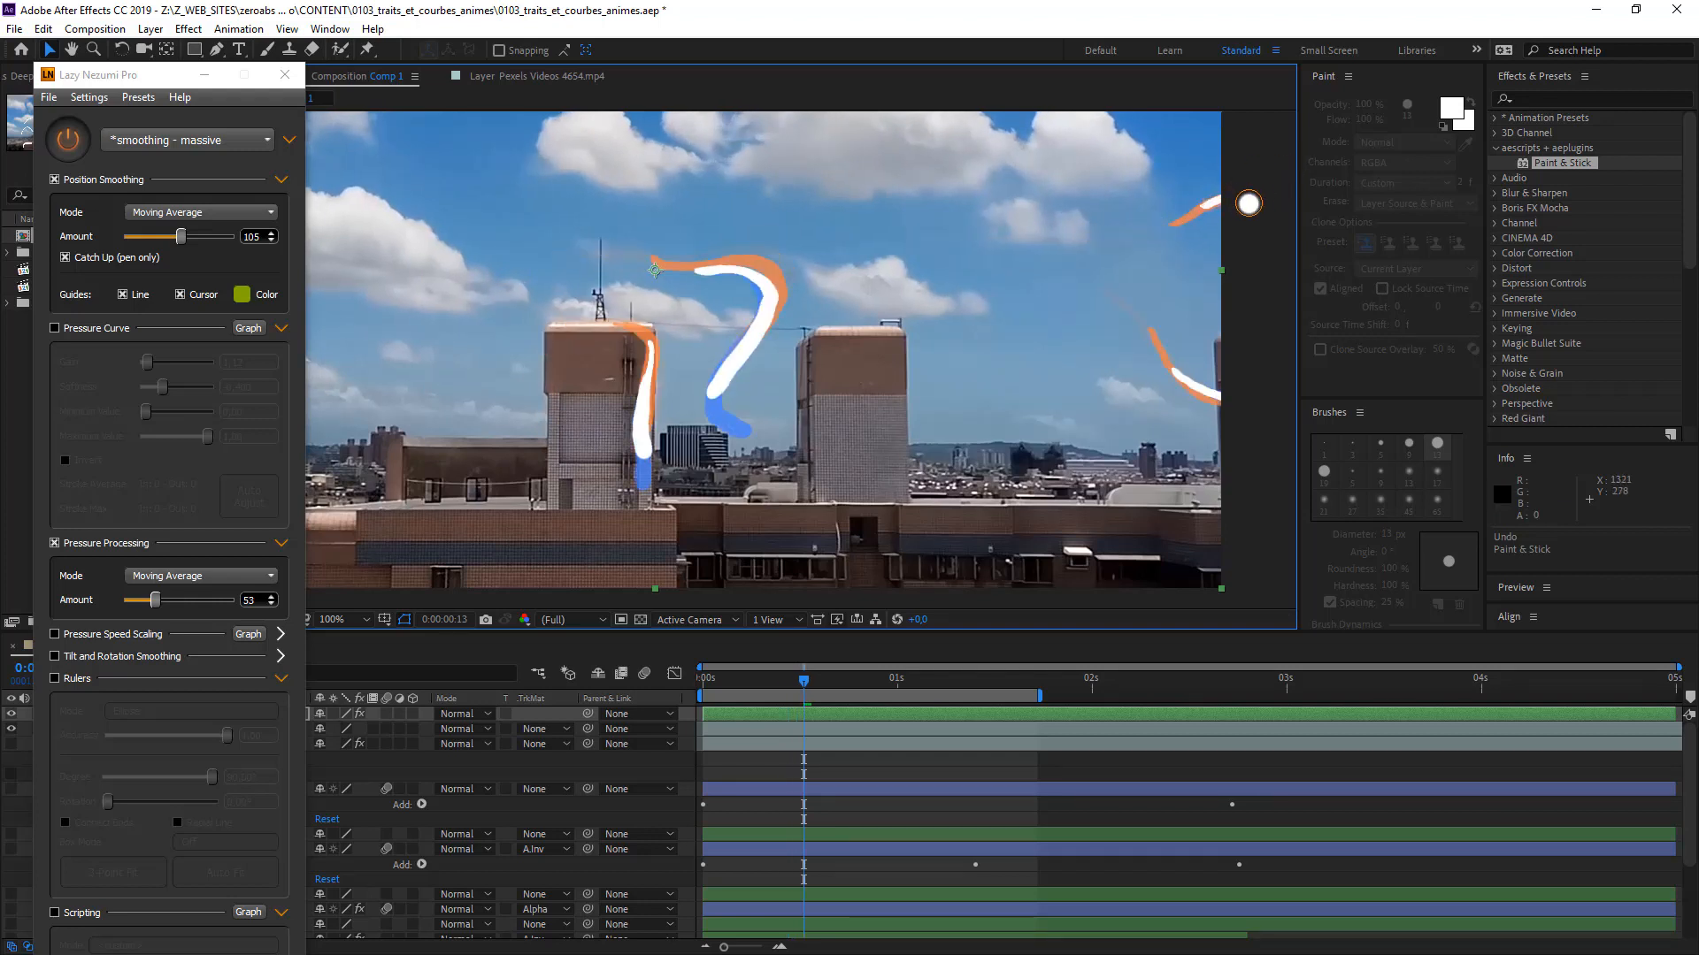
{"action": "key", "text": "Page_Down"}
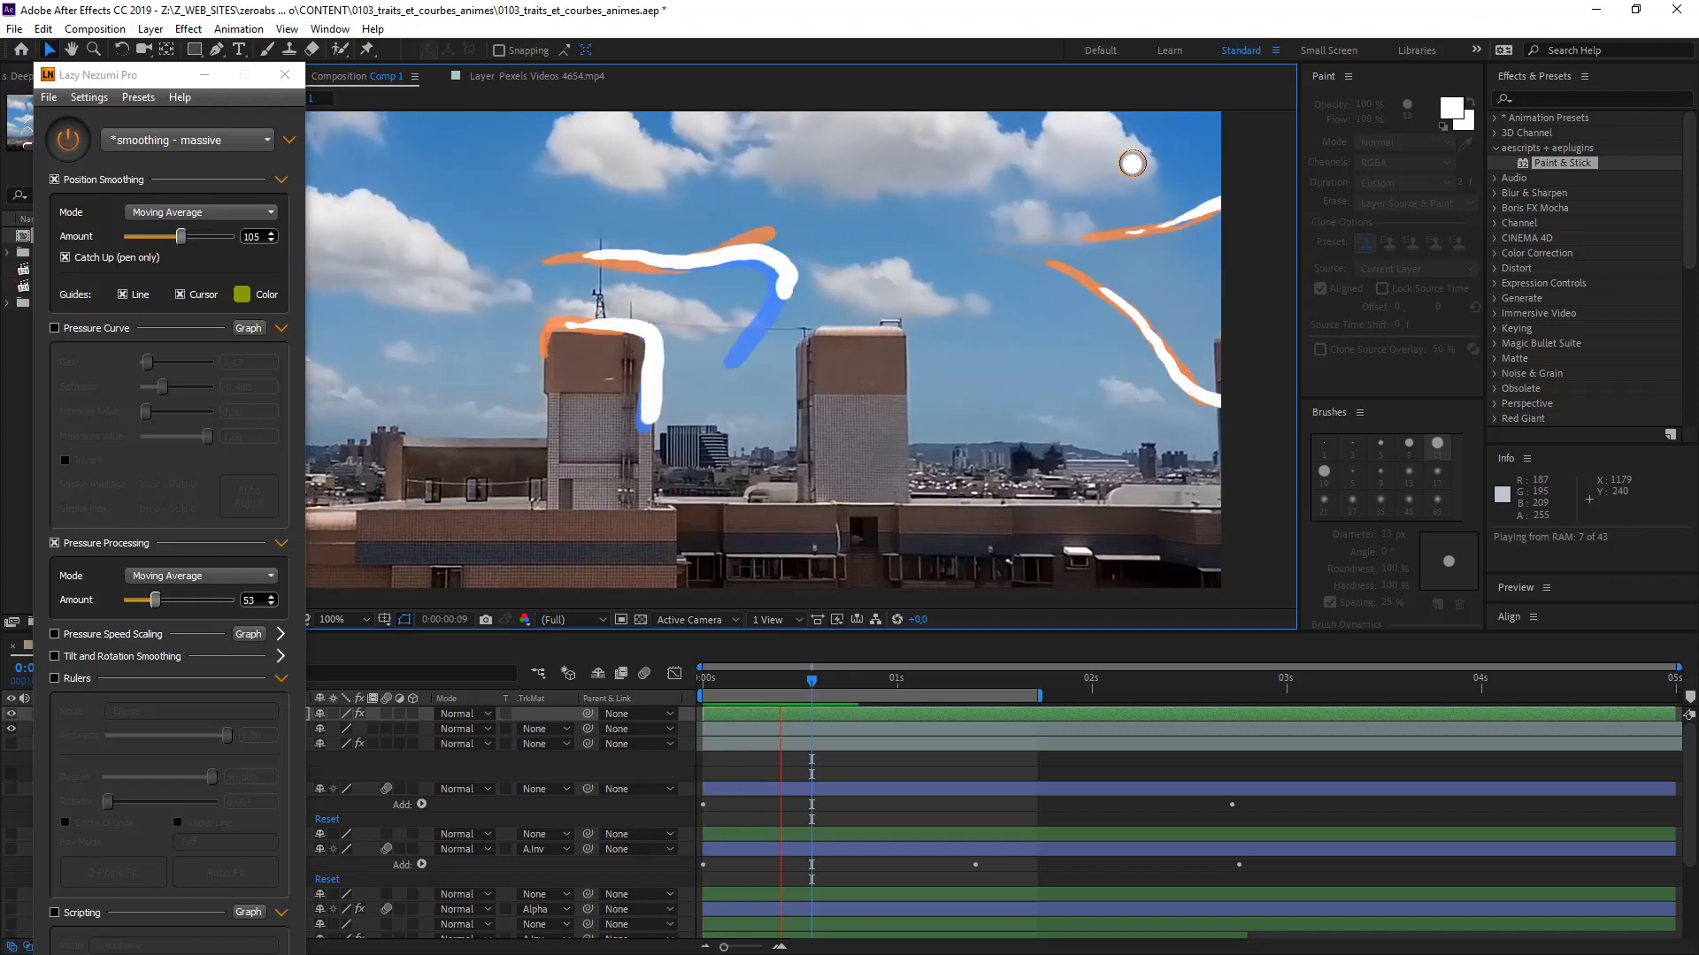
{"action": "key", "text": "space"}
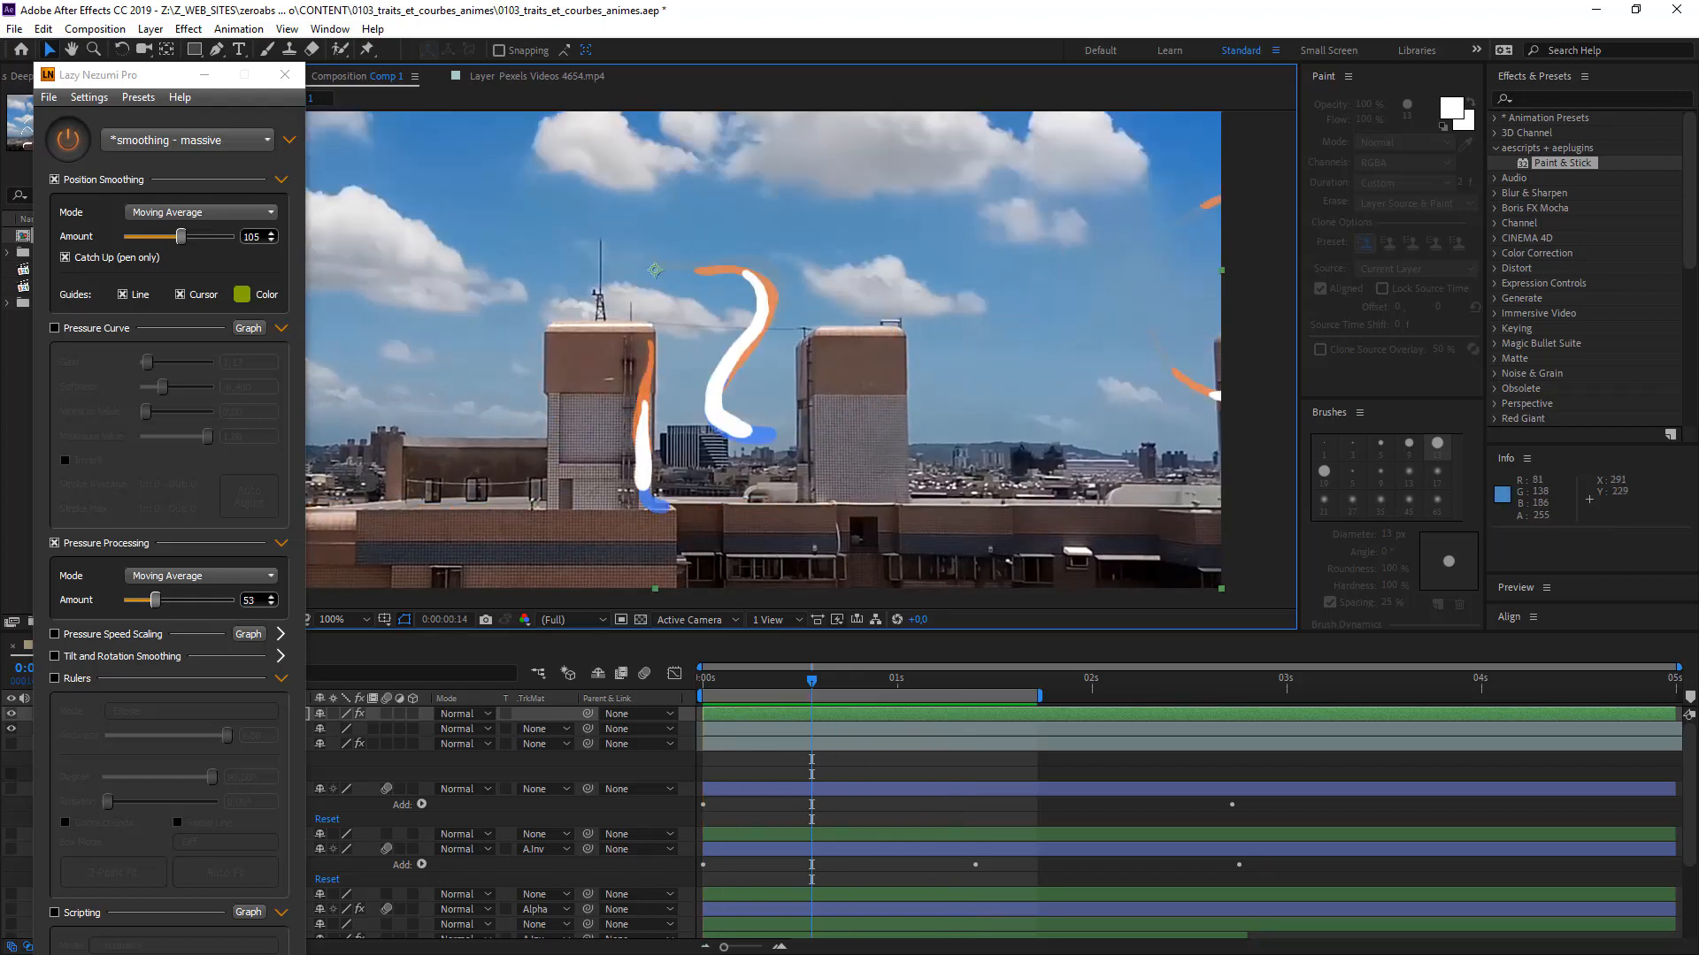
- Move the Lazy Nezumi Pro window out of the way and turn off onion skin in the composition
{"action": "left_click_drag", "start_coordinate": [112, 74], "coordinate": [0, 79]}
{"action": "left_click", "coordinate": [236, 333]}
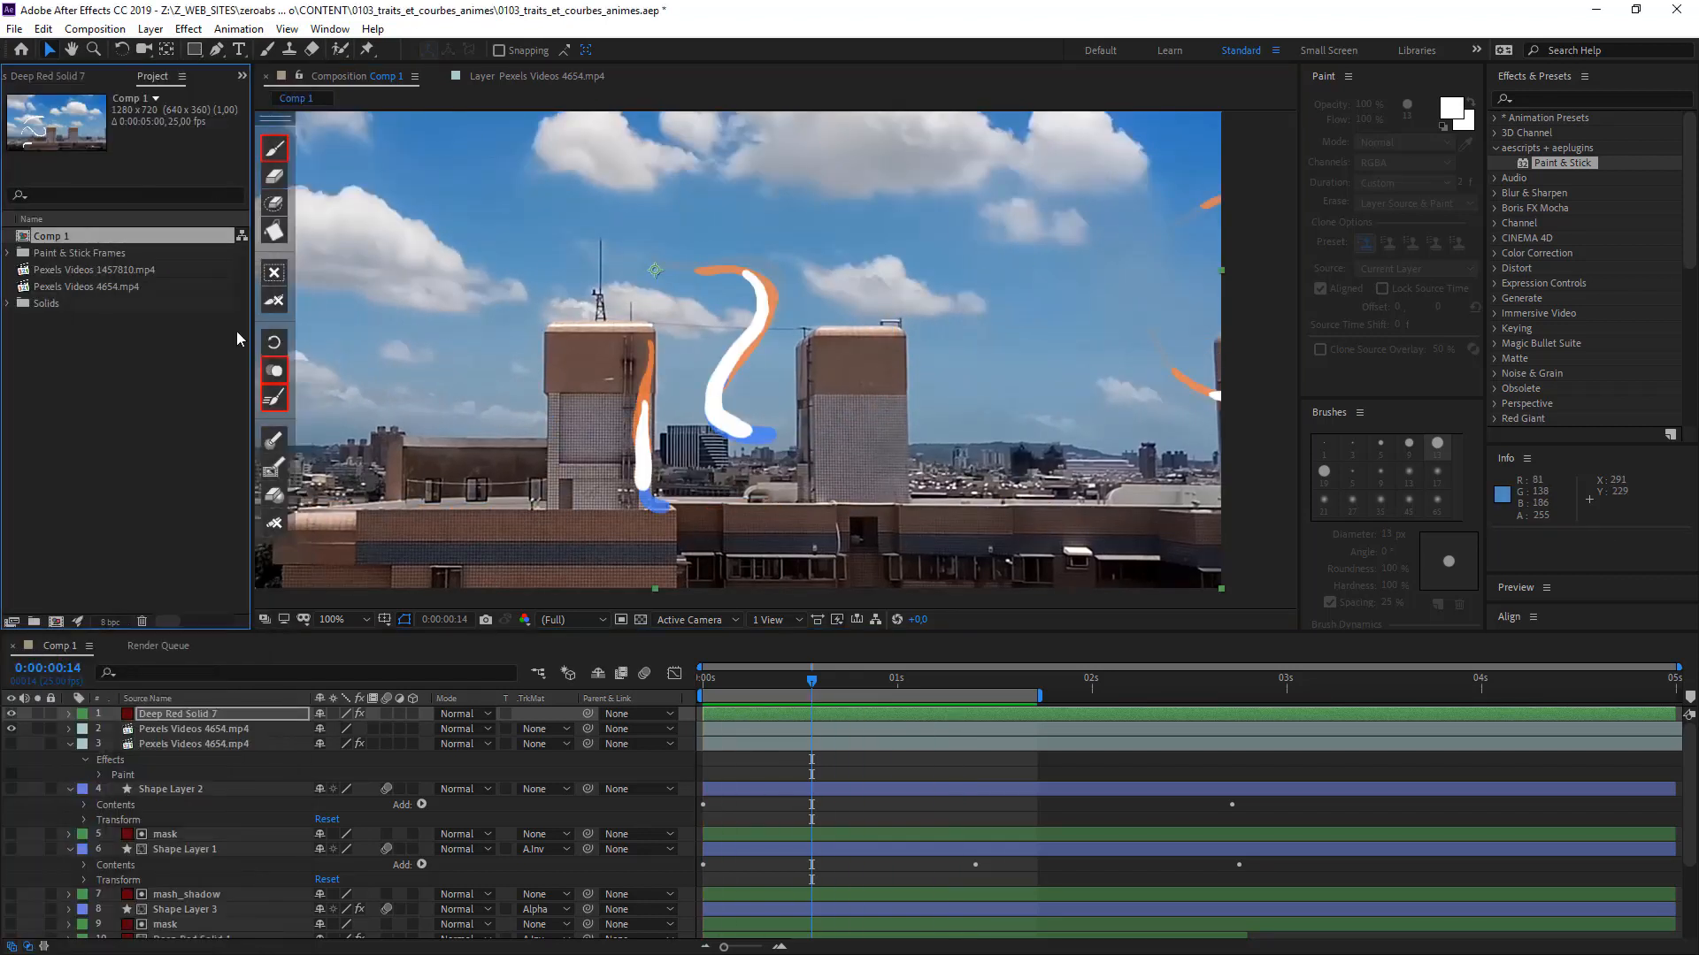
{"action": "left_click", "coordinate": [285, 365]}
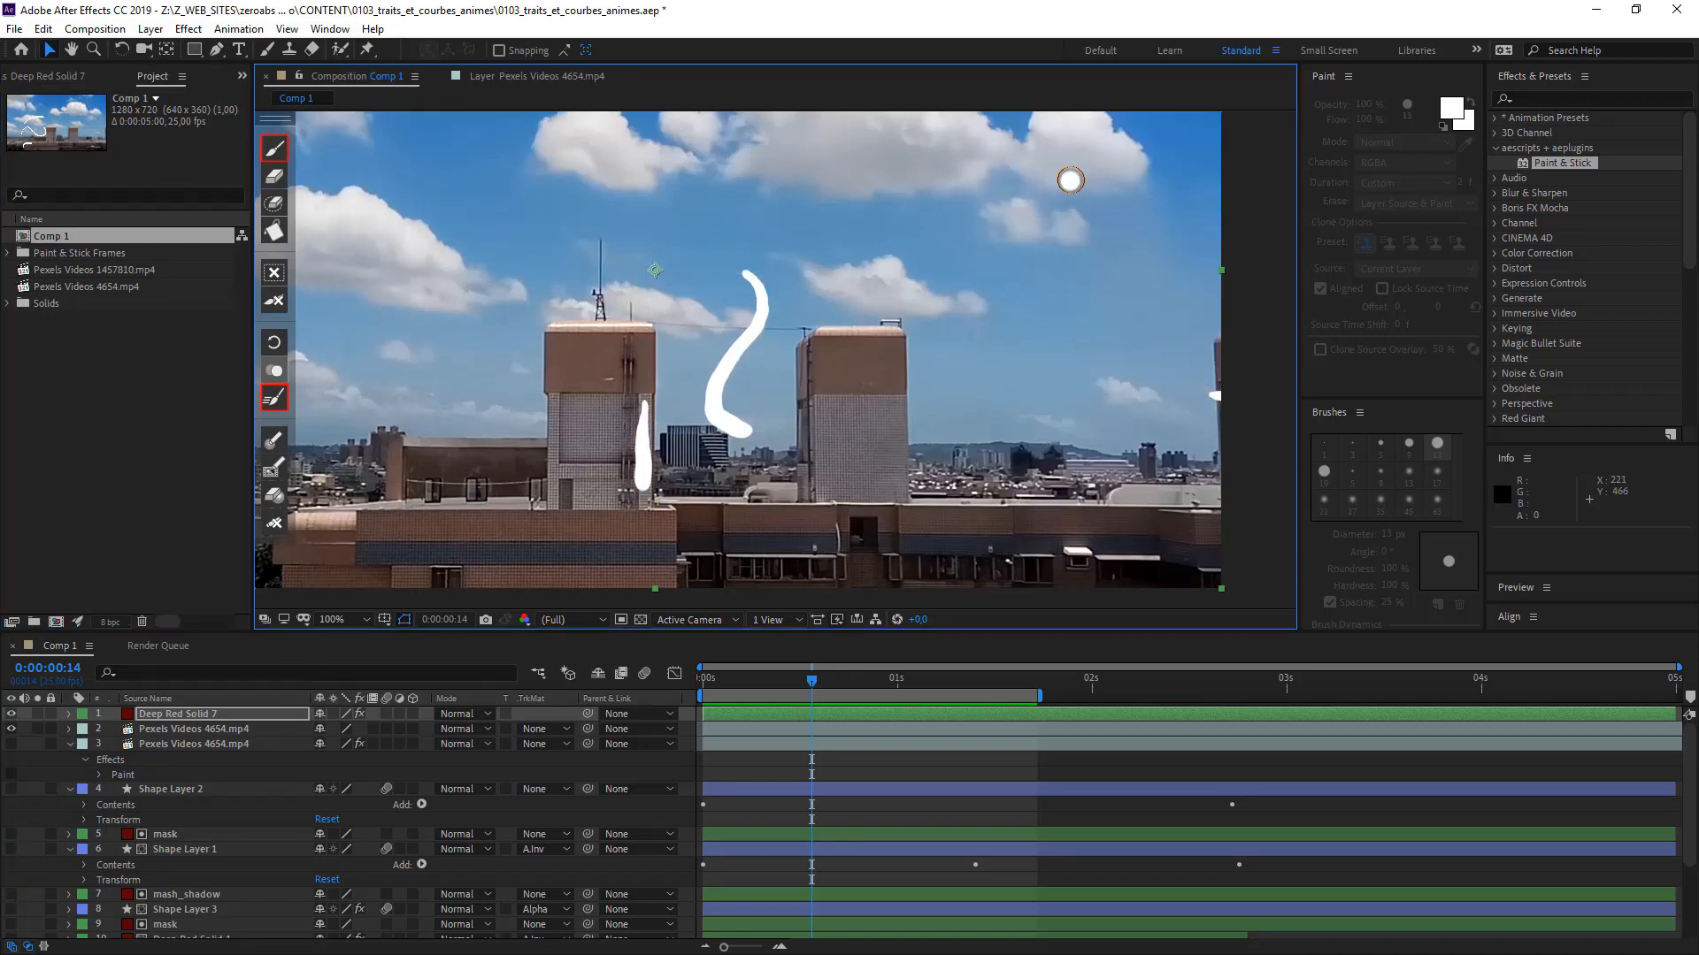
- Search the effects for "rough" to find Roughen Edges
{"action": "left_click", "coordinate": [1547, 99]}
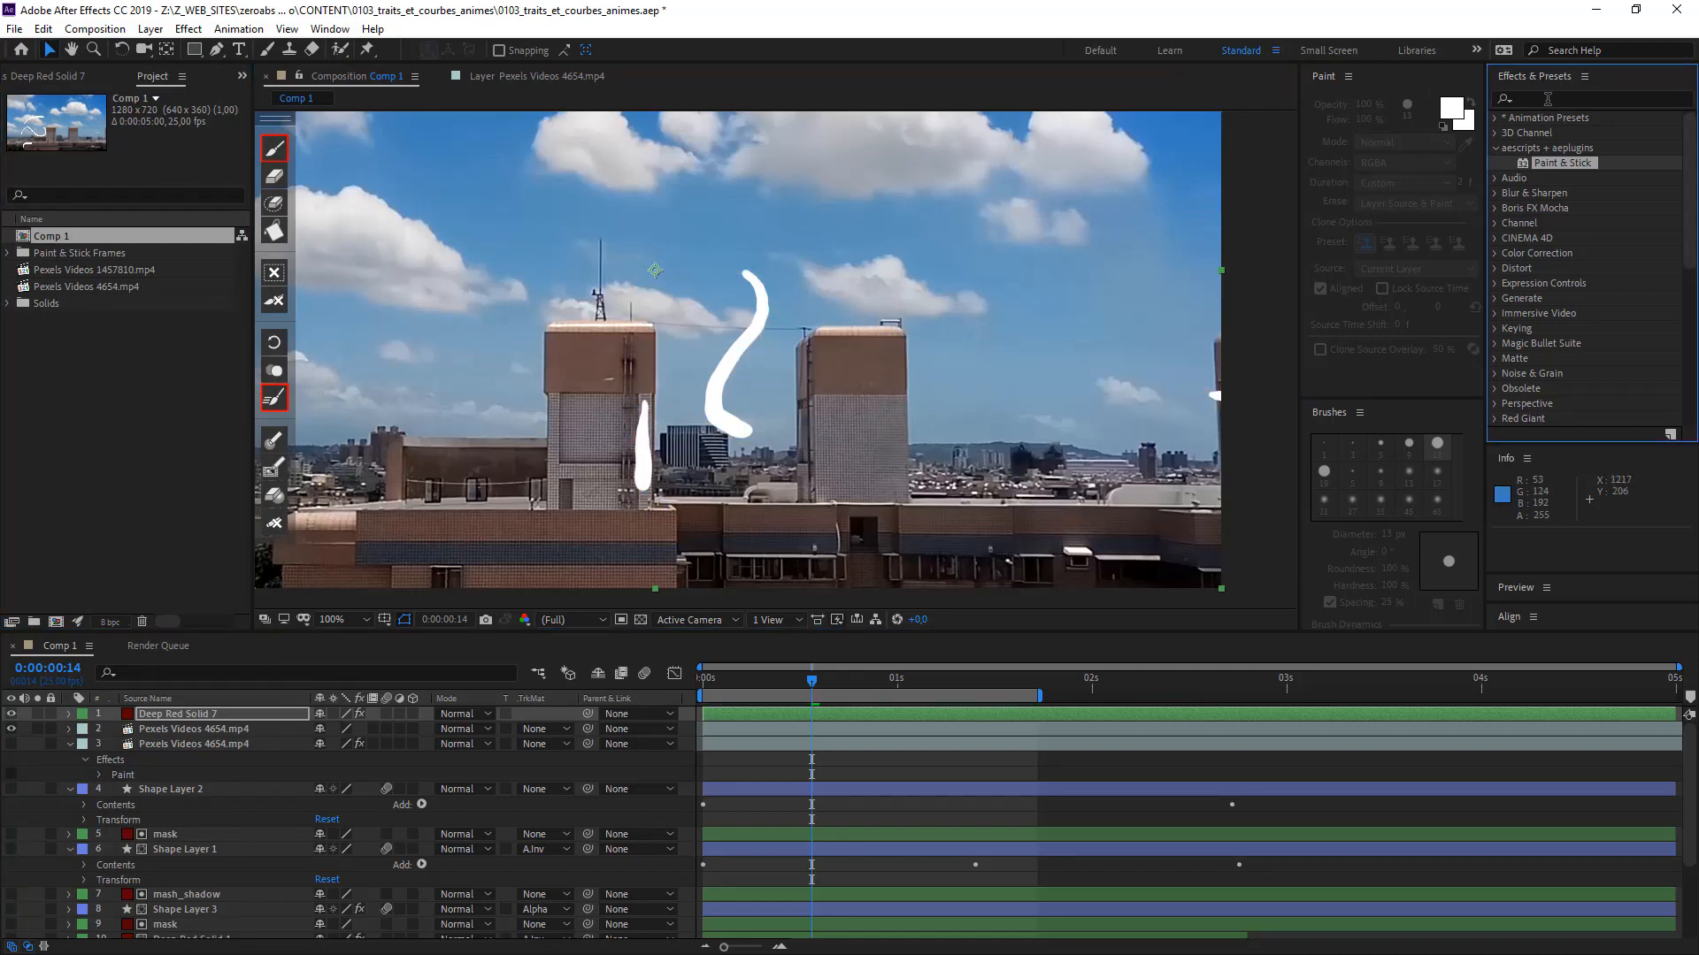
{"action": "key", "text": "g"}
{"action": "key", "text": "h"}
{"action": "left_click", "coordinate": [1541, 99]}
{"action": "type", "text": "rough"}
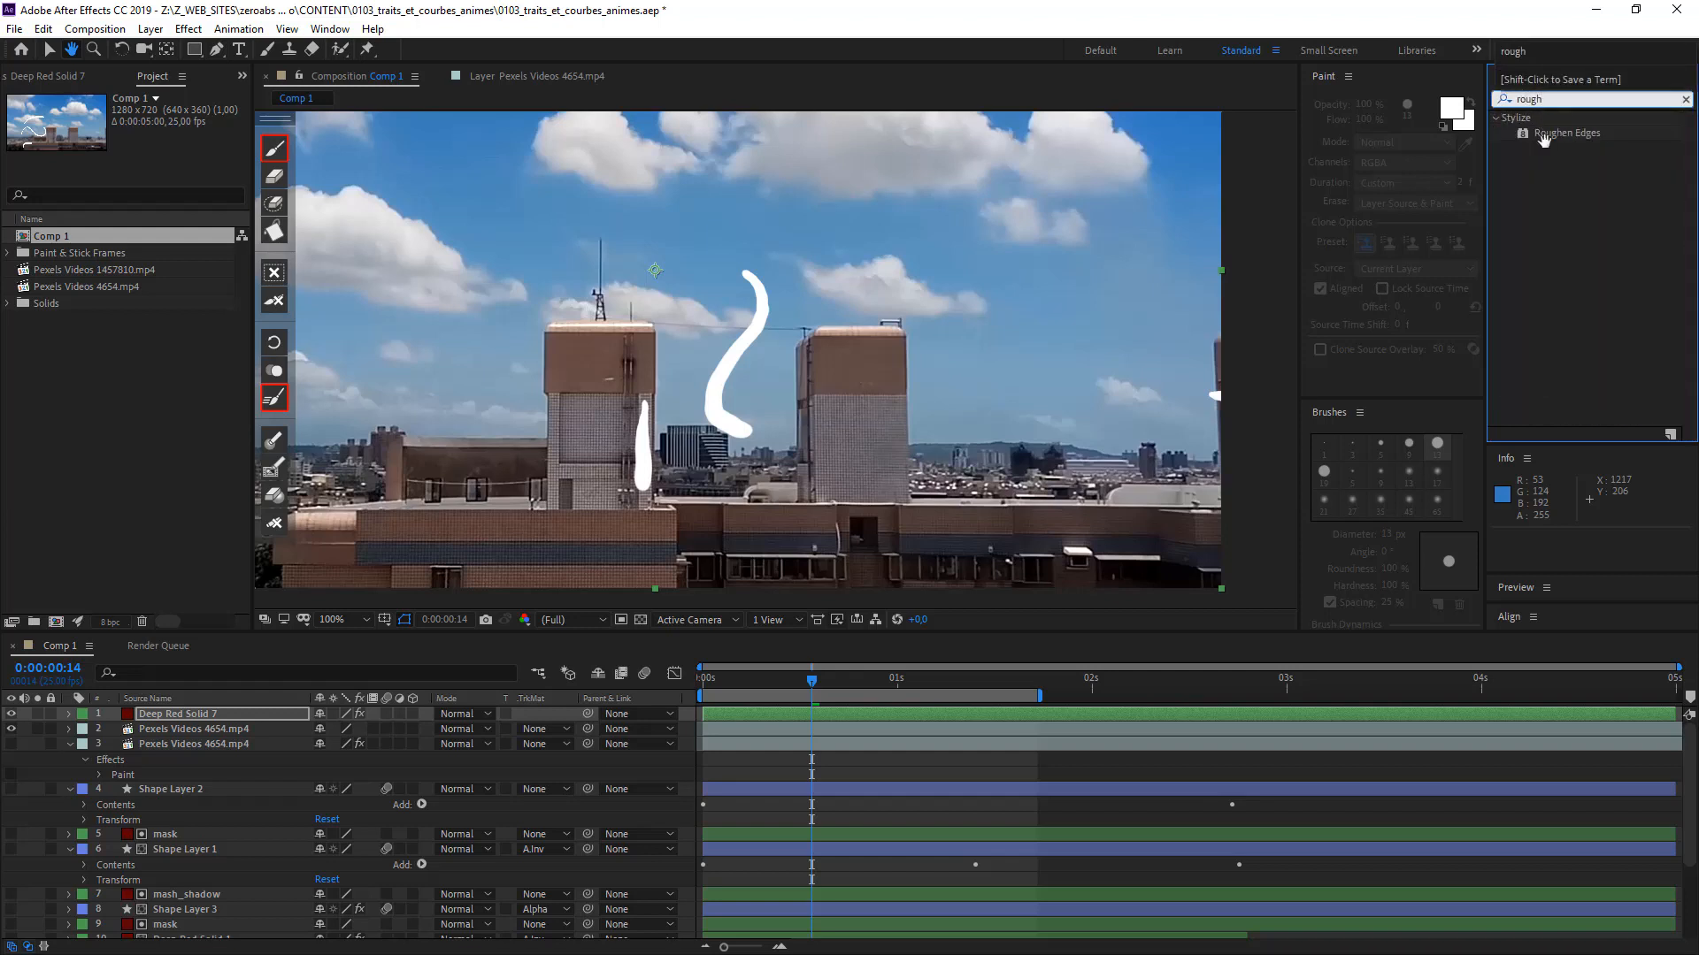
{"action": "left_click", "coordinate": [1542, 134]}
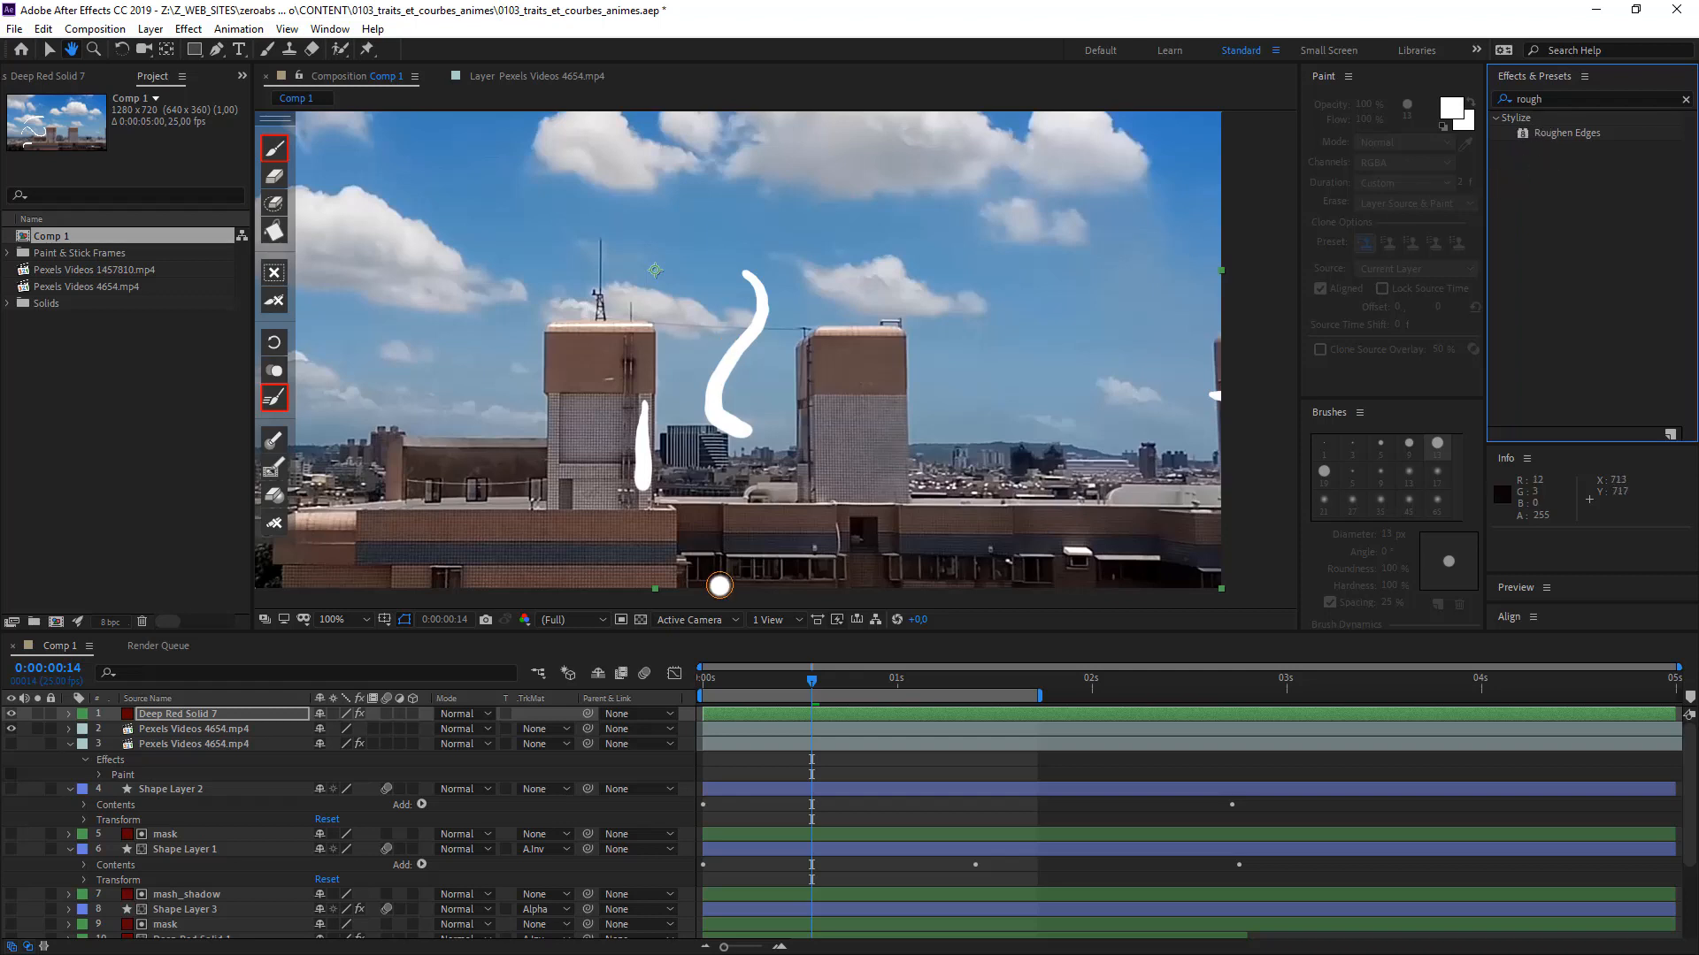
{"action": "left_click", "coordinate": [87, 449]}
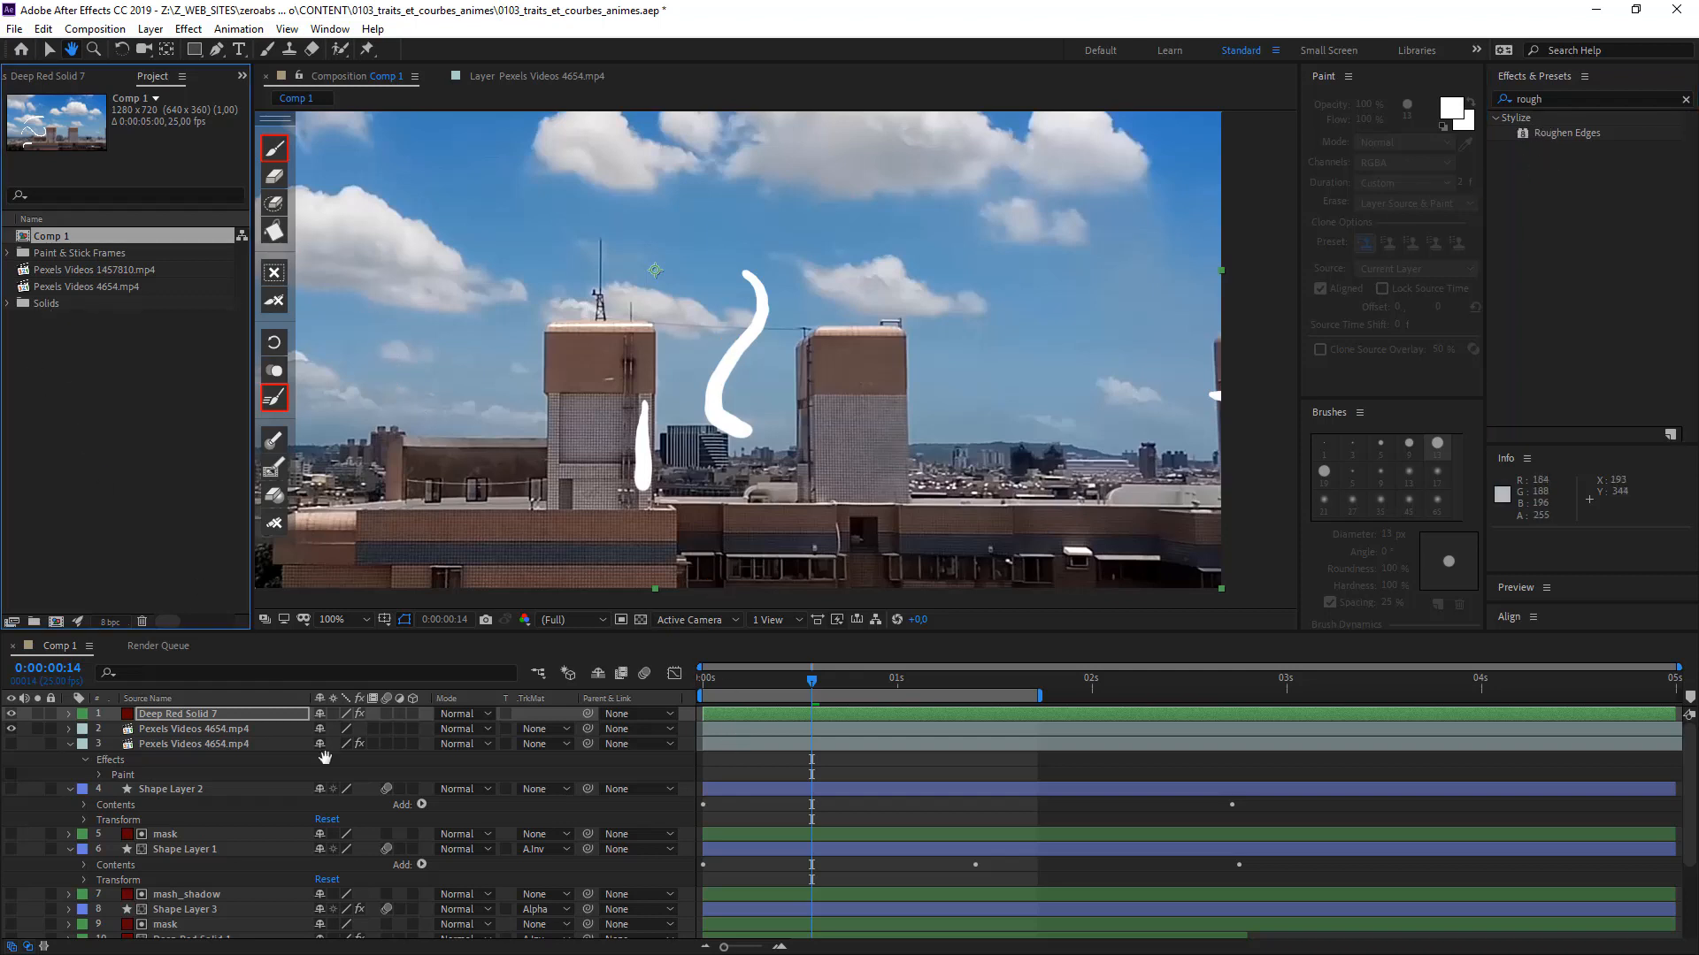
{"action": "left_click_drag", "start_coordinate": [276, 736], "coordinate": [218, 724]}
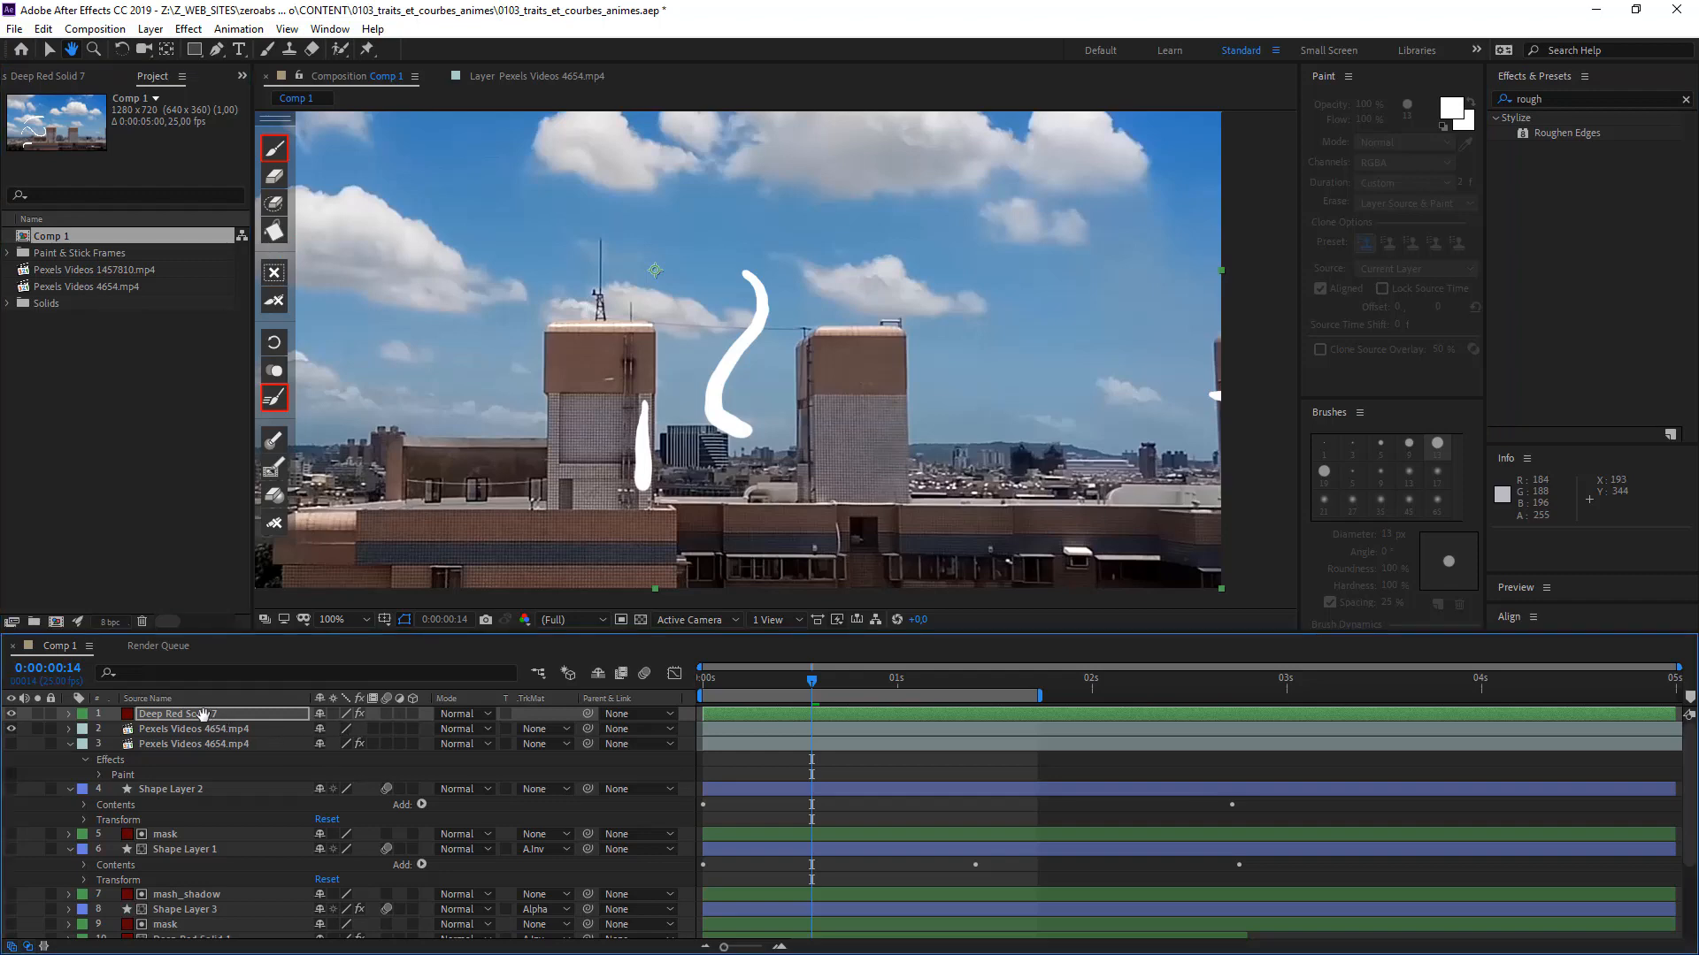
{"action": "key", "text": "super"}
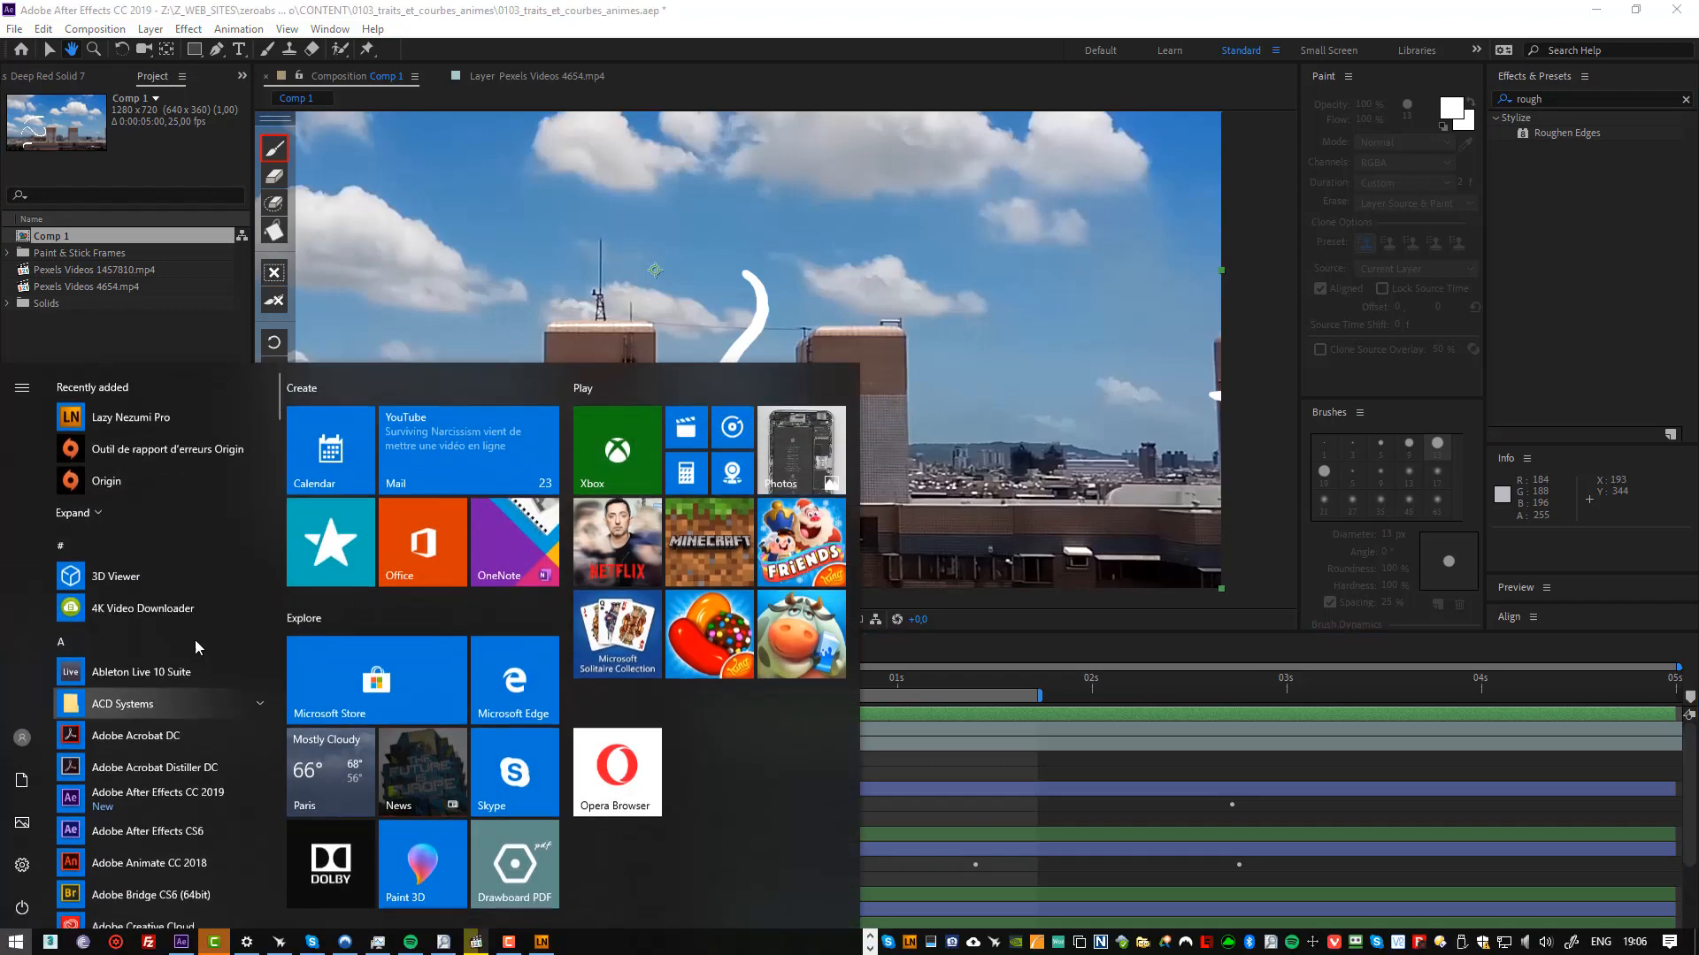
{"action": "left_click", "coordinate": [199, 331]}
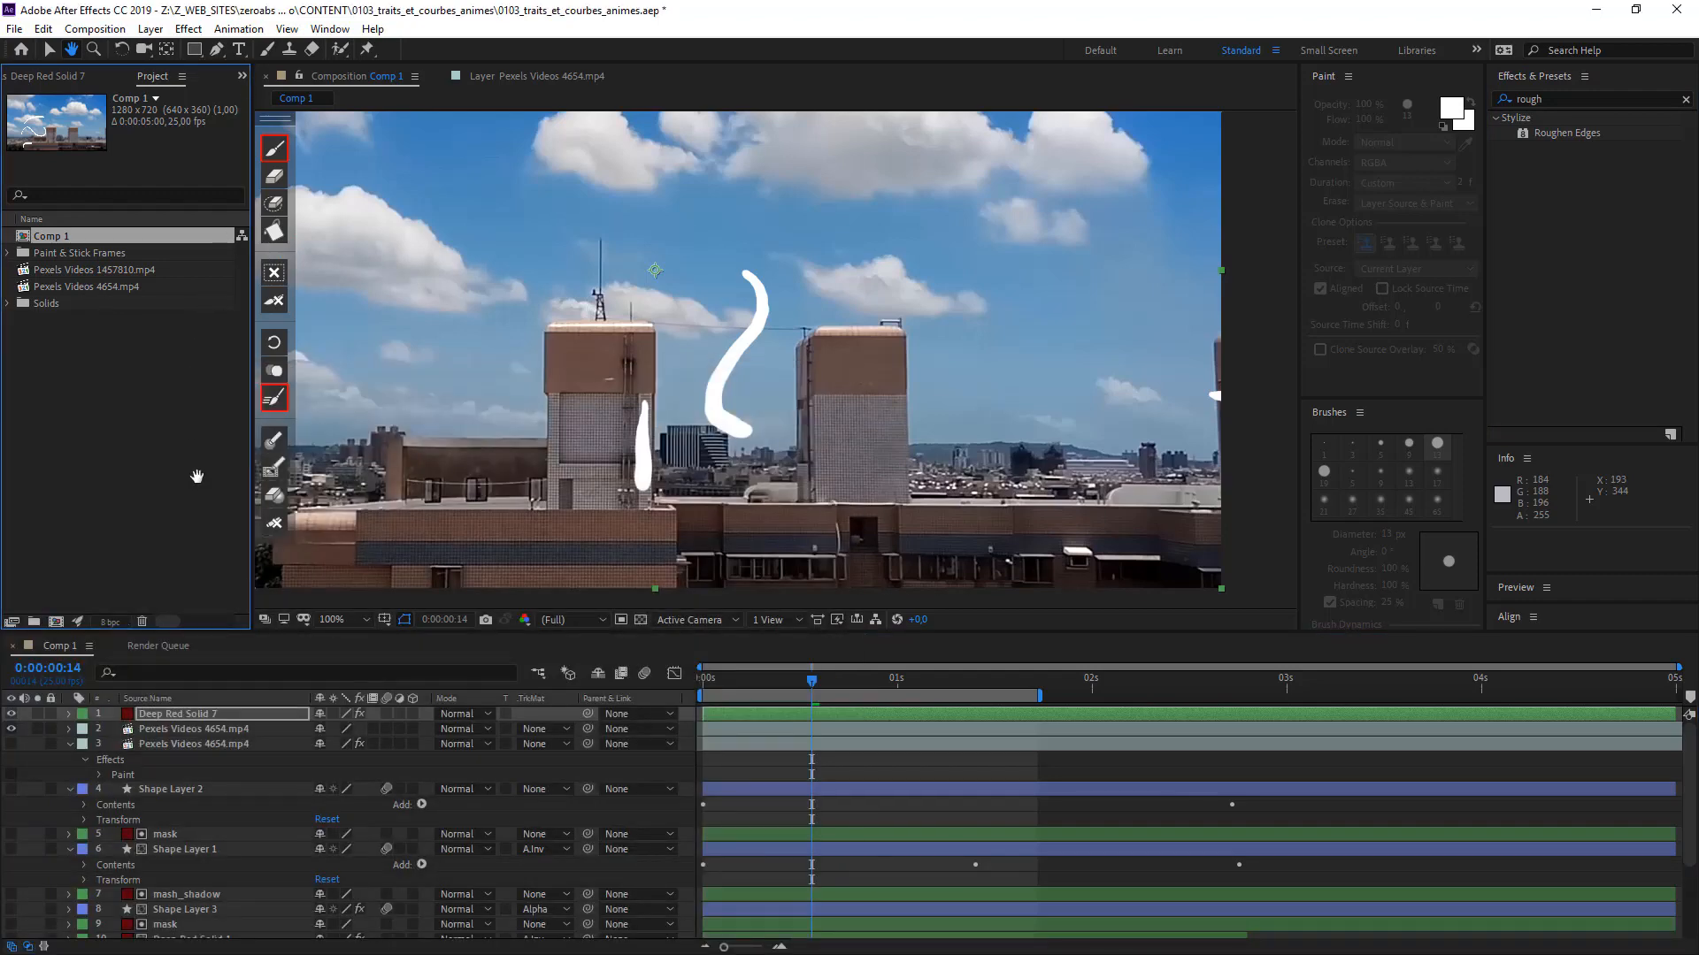
{"action": "left_click", "coordinate": [173, 713]}
{"action": "left_click", "coordinate": [125, 475]}
{"action": "left_click", "coordinate": [384, 433]}
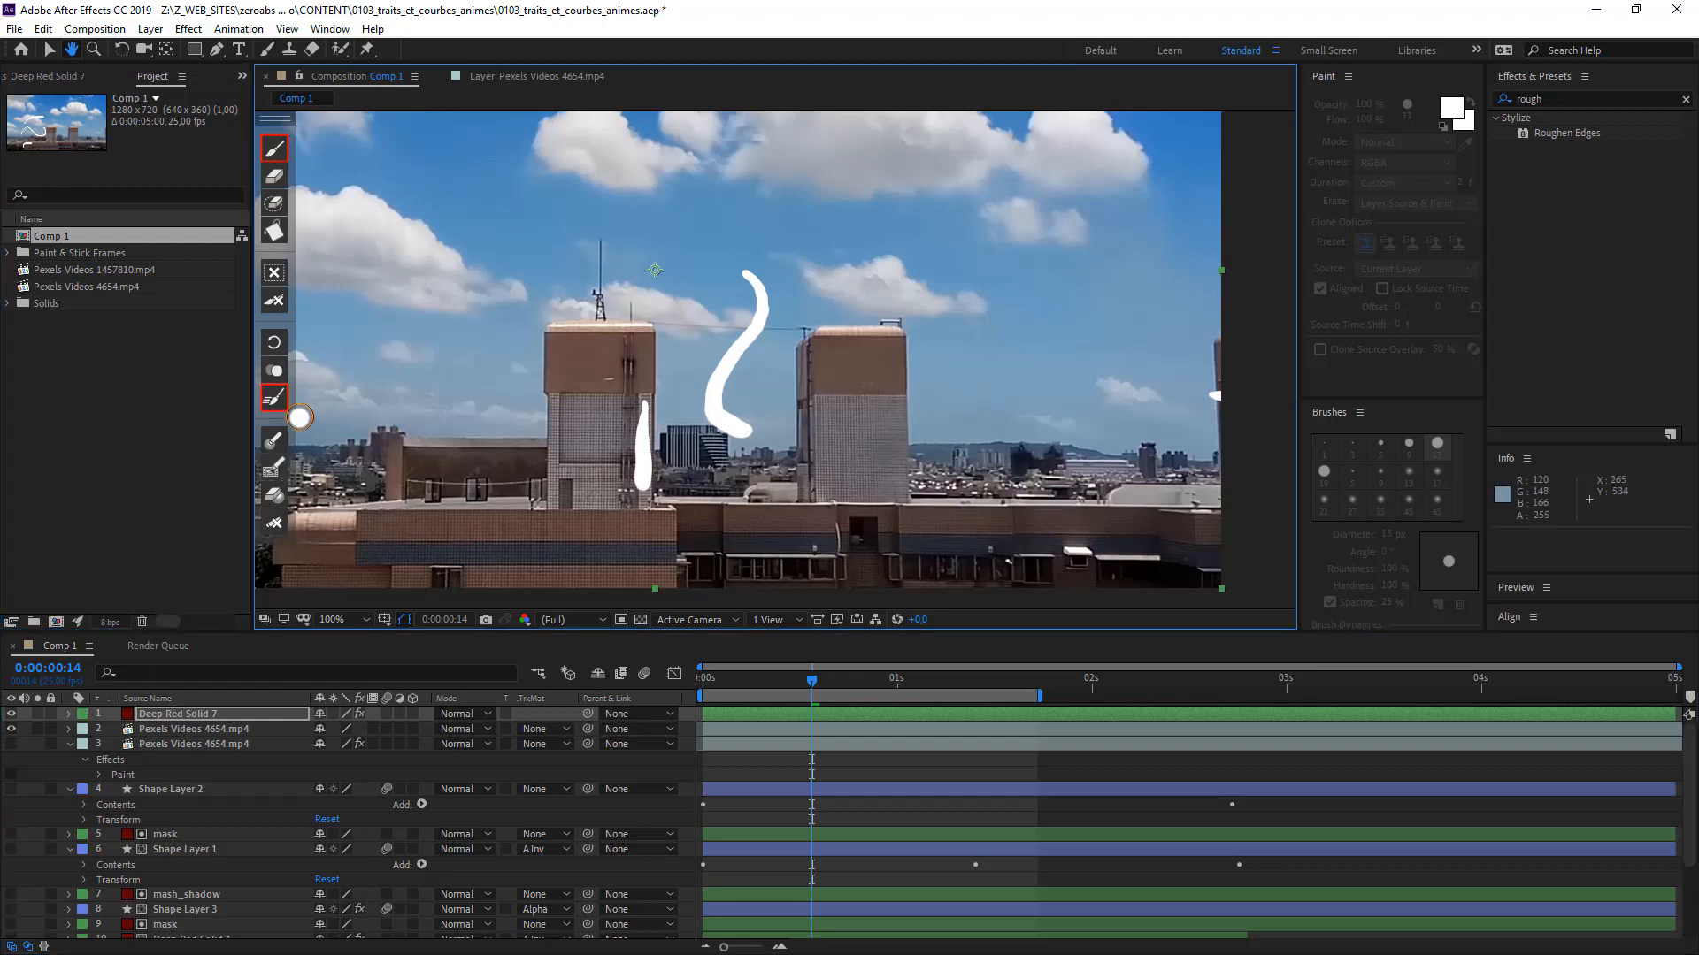
{"action": "left_click", "coordinate": [174, 401]}
{"action": "key", "text": "ctrl+z"}
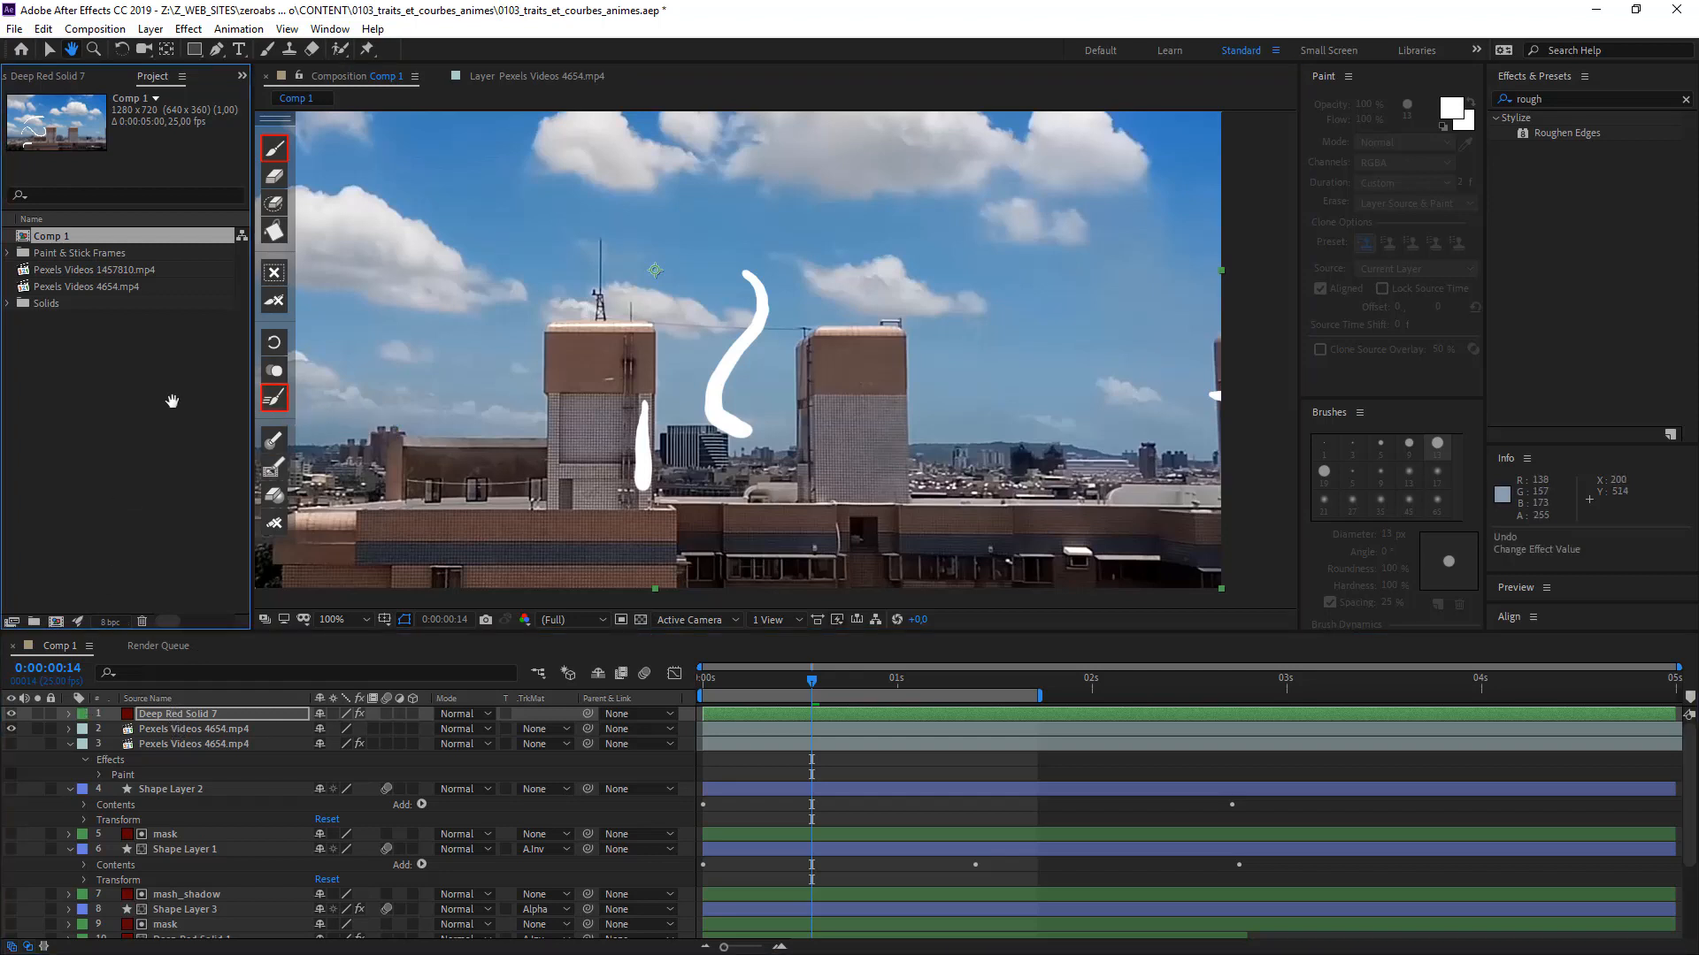
{"action": "left_click", "coordinate": [157, 719]}
{"action": "right_click", "coordinate": [195, 751]}
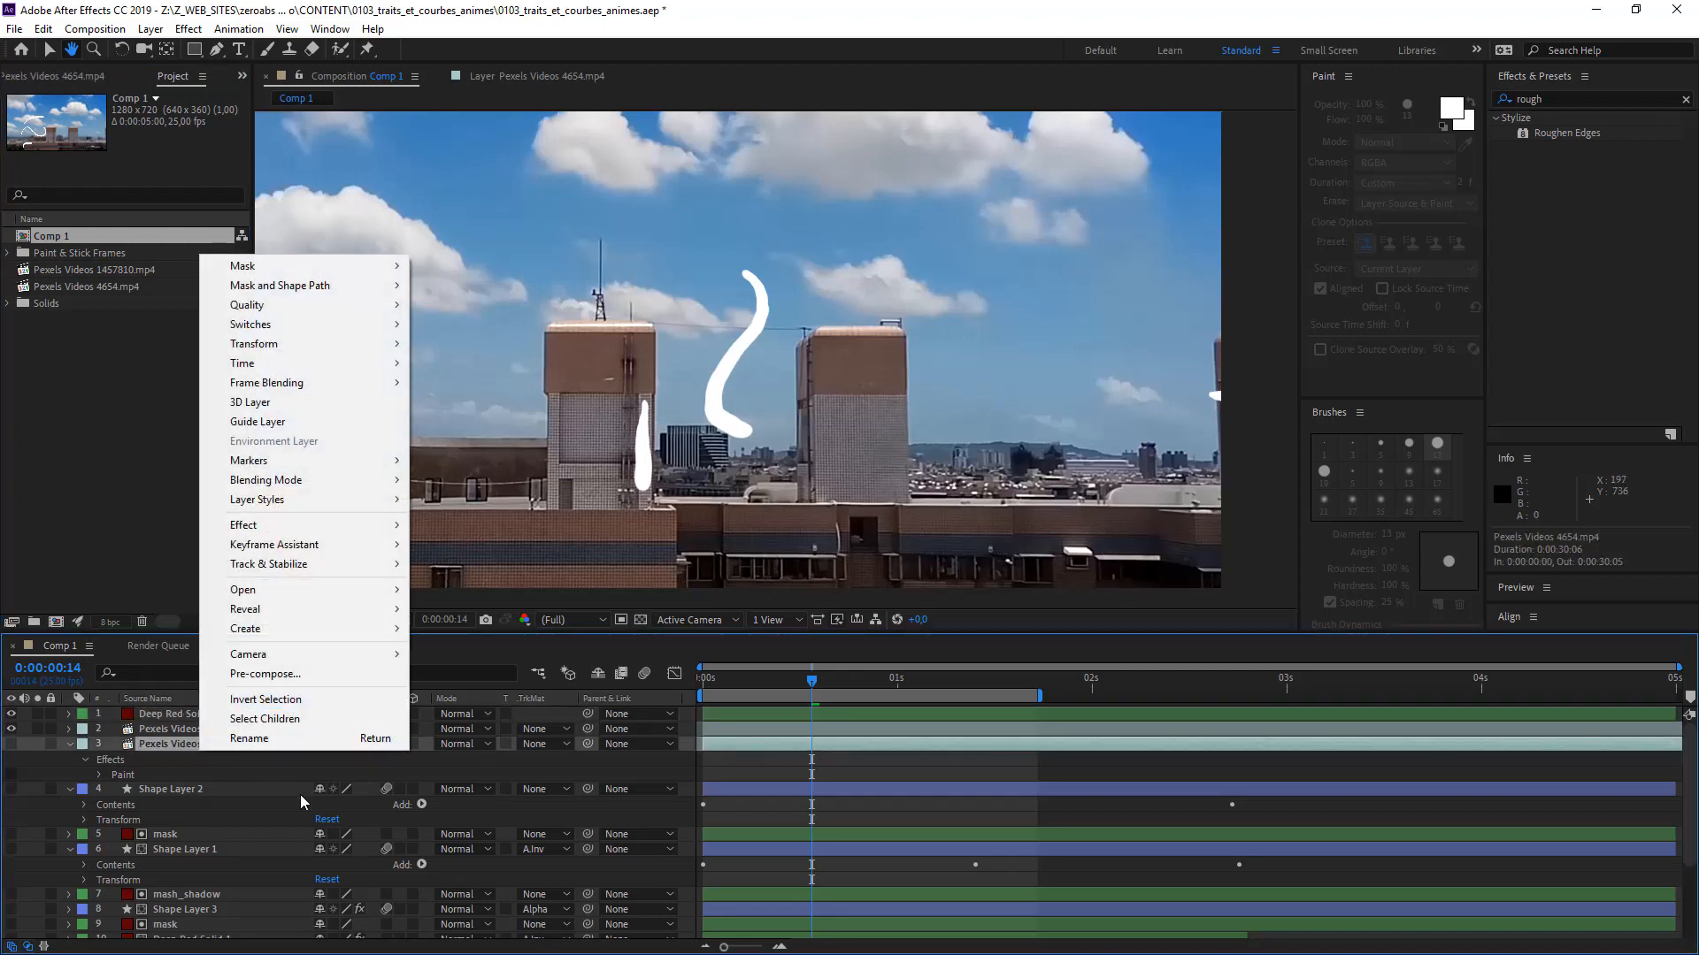
{"action": "left_click", "coordinate": [283, 770]}
{"action": "left_click", "coordinate": [188, 551]}
{"action": "left_click_drag", "start_coordinate": [123, 277], "coordinate": [119, 277]}
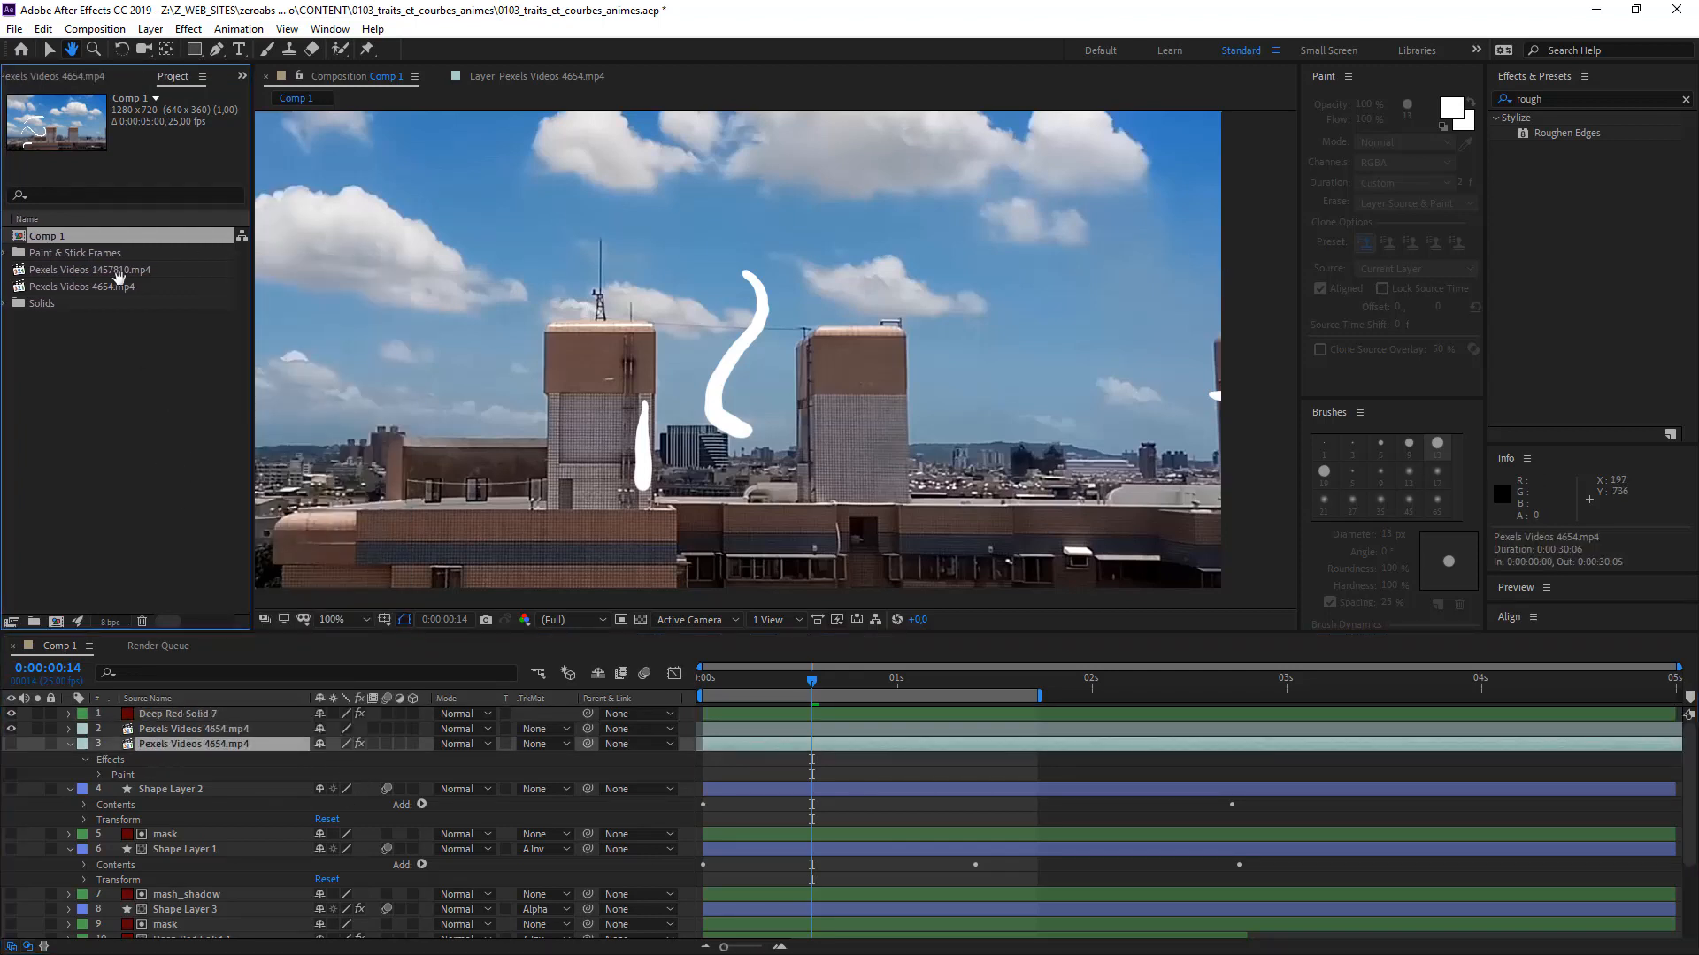
{"action": "left_click_drag", "start_coordinate": [82, 379], "coordinate": [216, 395]}
{"action": "key", "text": "super"}
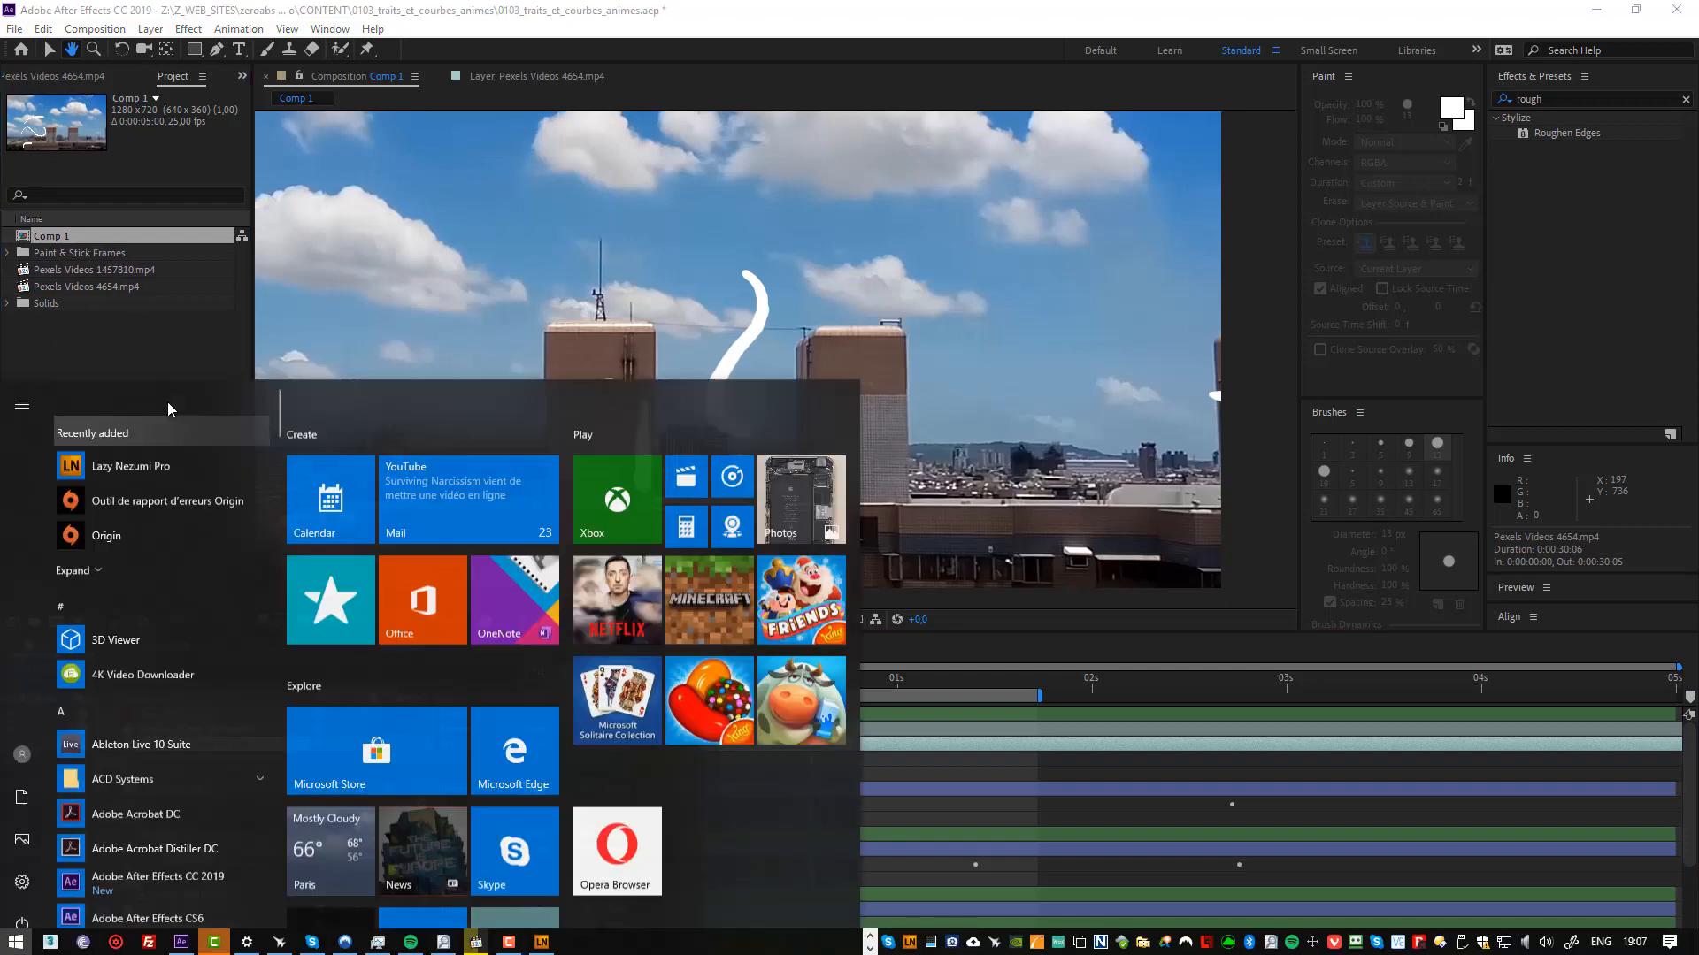
{"action": "key", "text": "space"}
{"action": "left_click", "coordinate": [144, 321]}
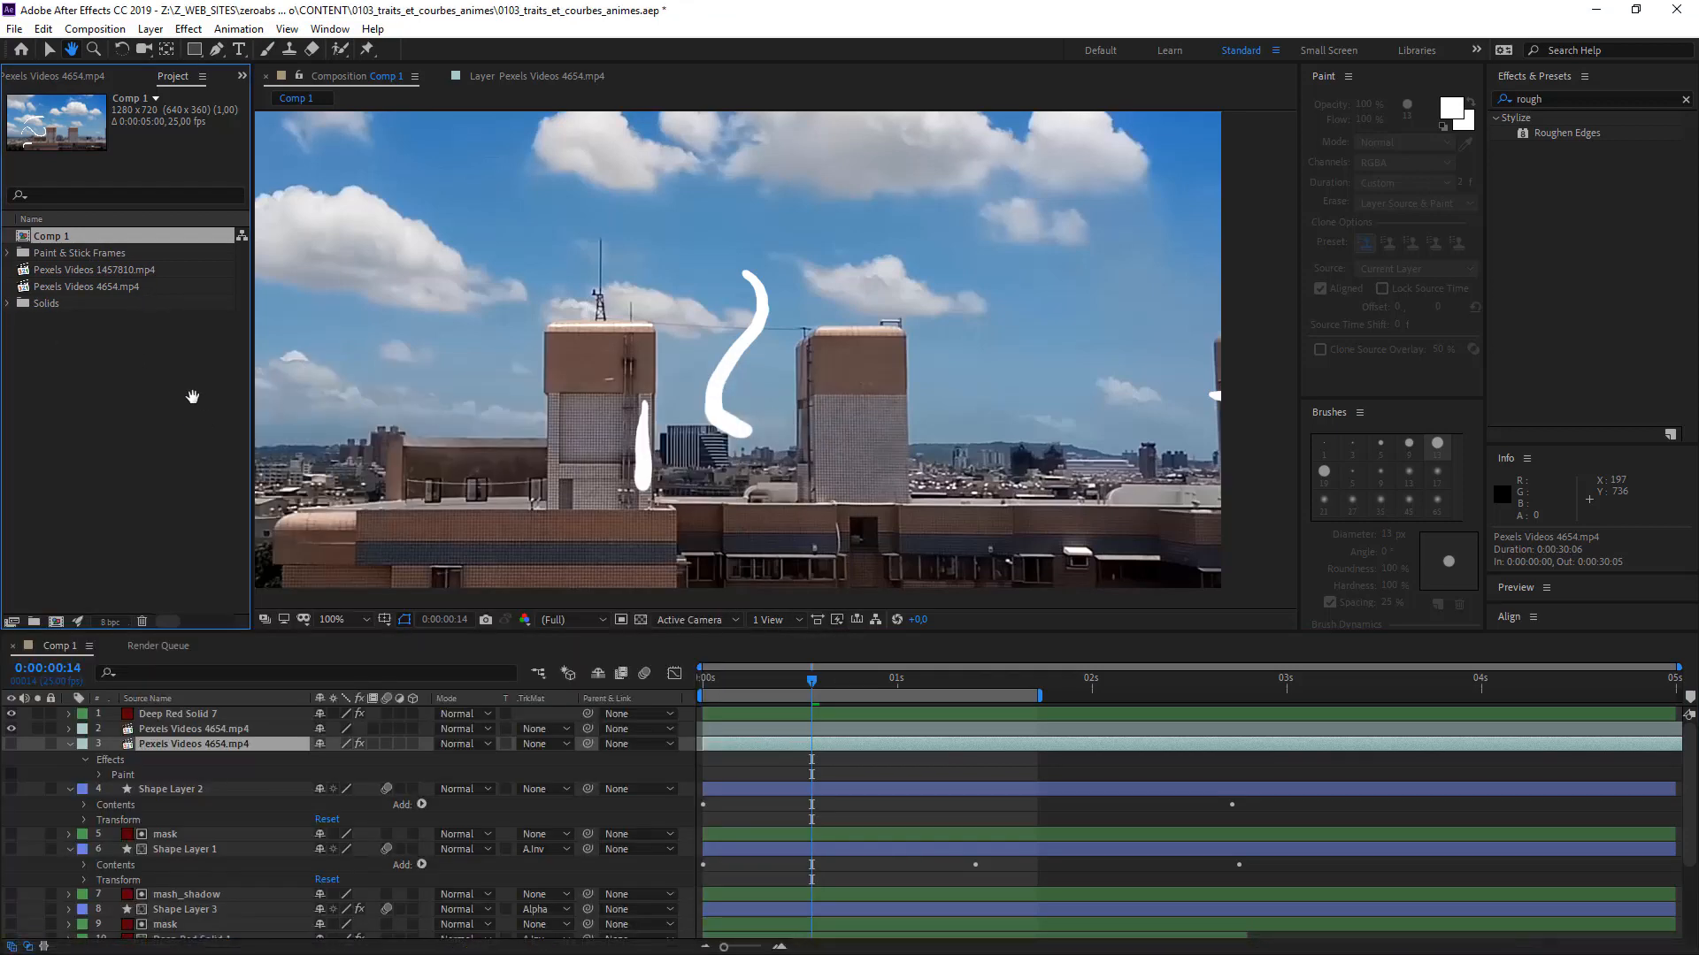
{"action": "left_click_drag", "start_coordinate": [434, 489], "coordinate": [616, 577]}
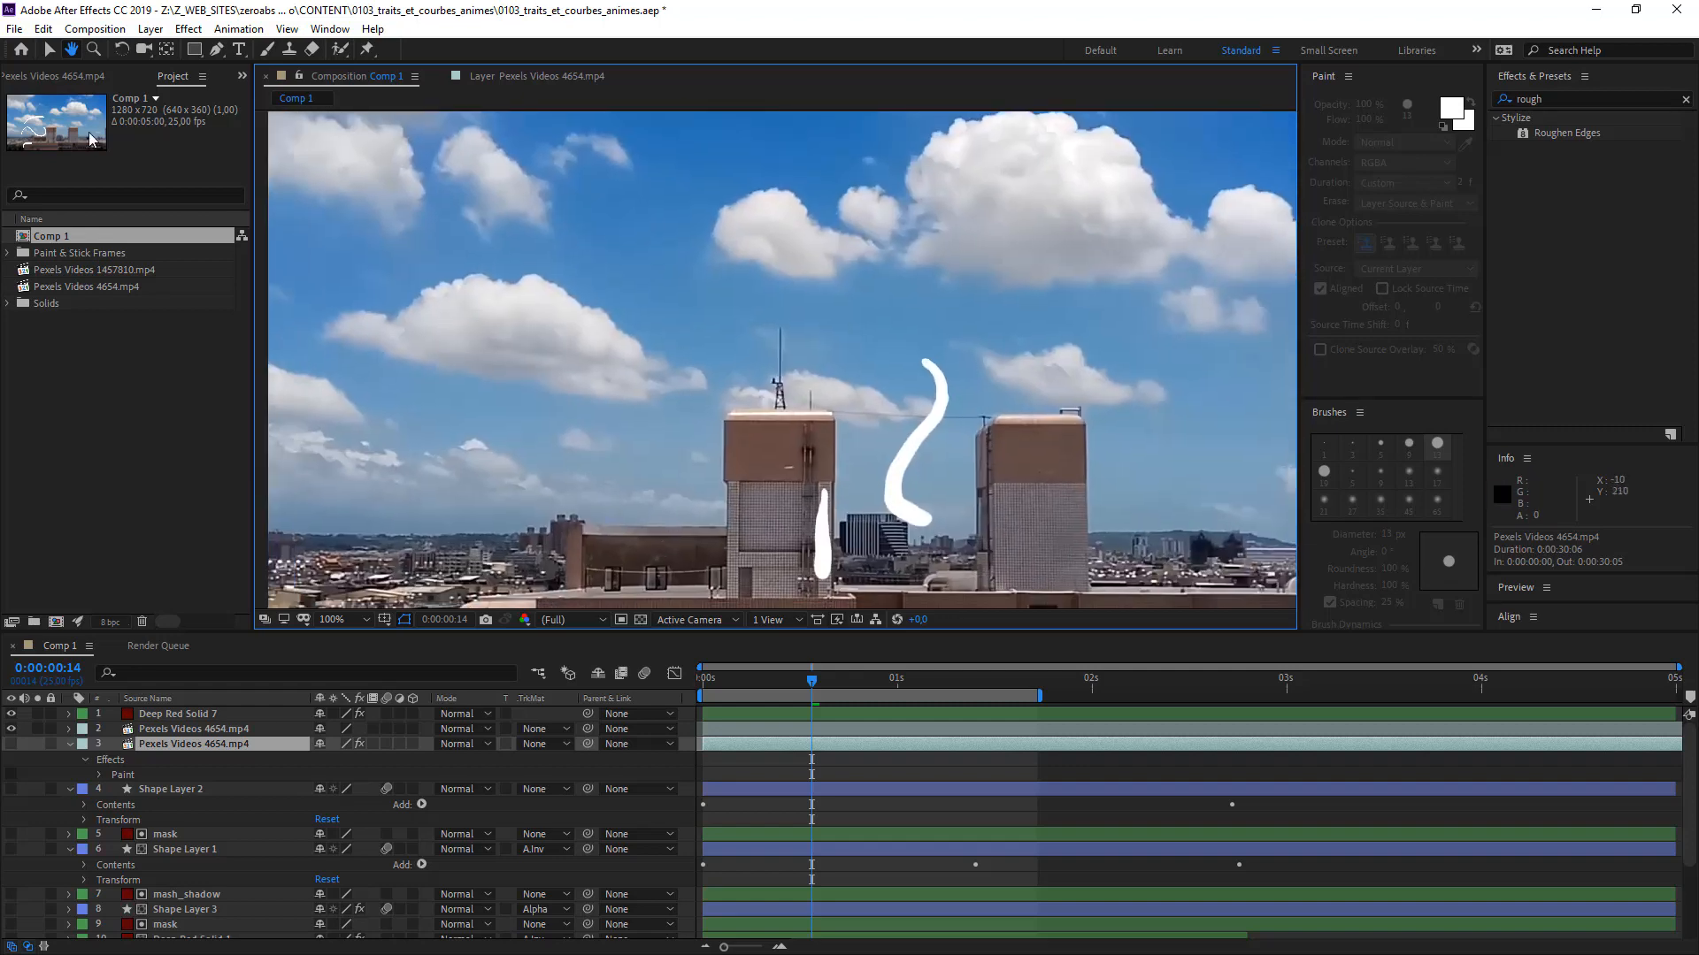
- Switch back to the Selection tool and apply Roughen Edges to the Deep Red Solid 7 layer at frame 8
{"action": "left_click", "coordinate": [50, 50]}
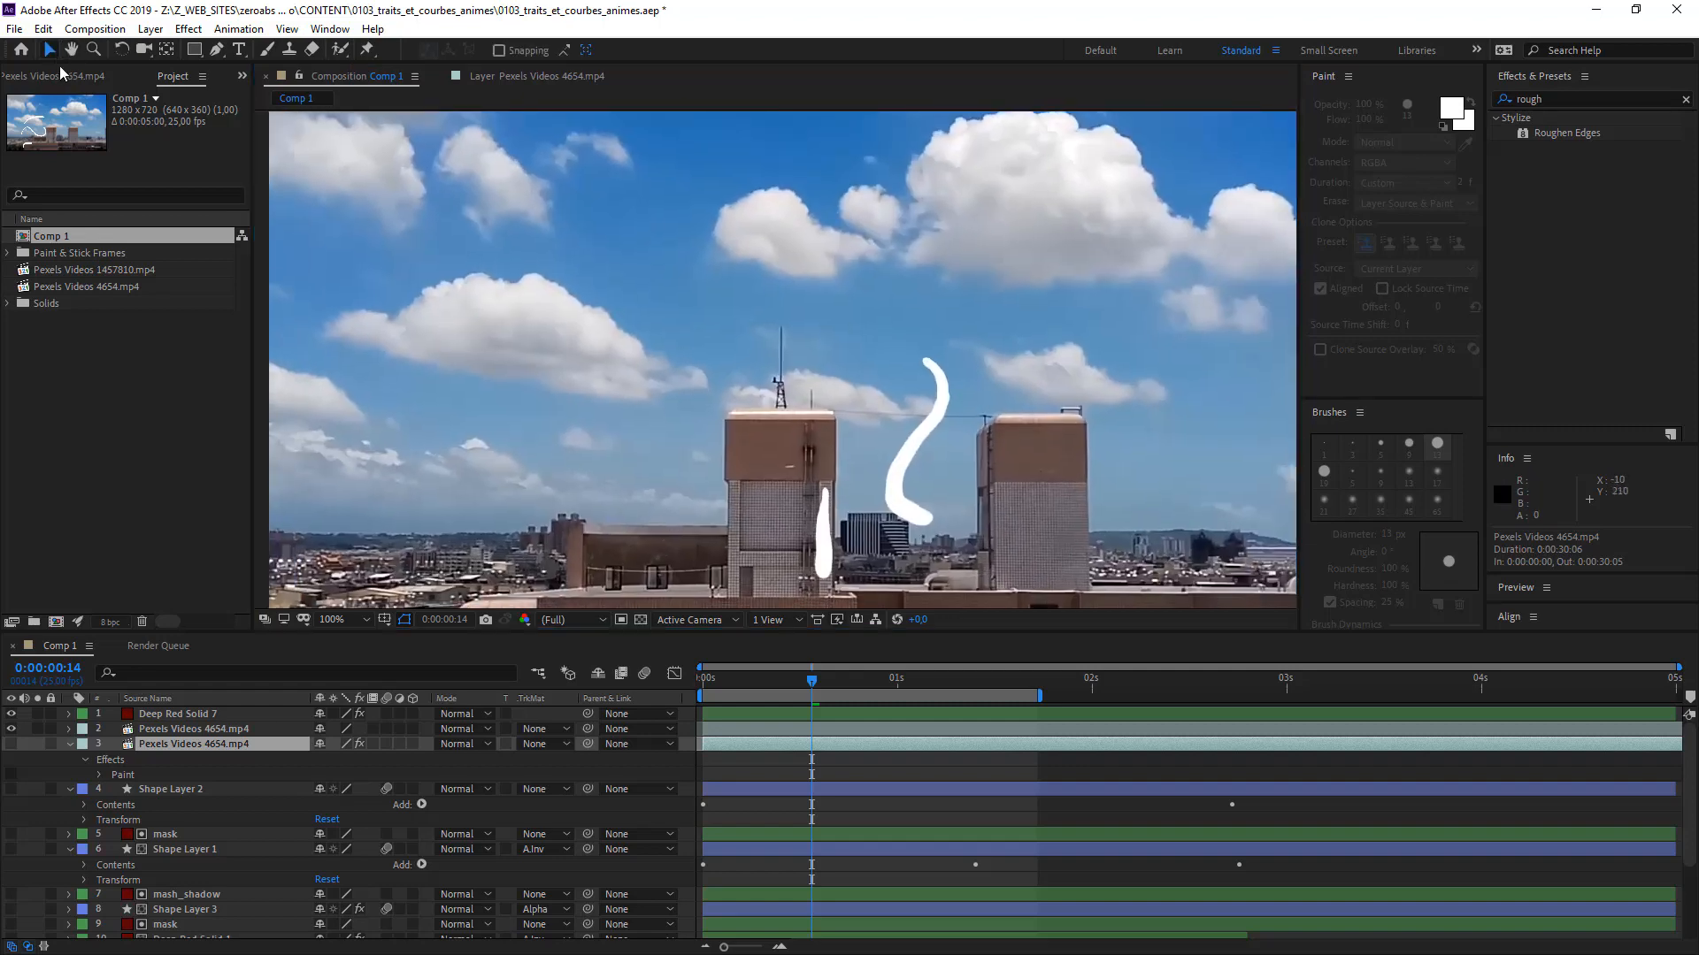
{"action": "left_click", "coordinate": [740, 715]}
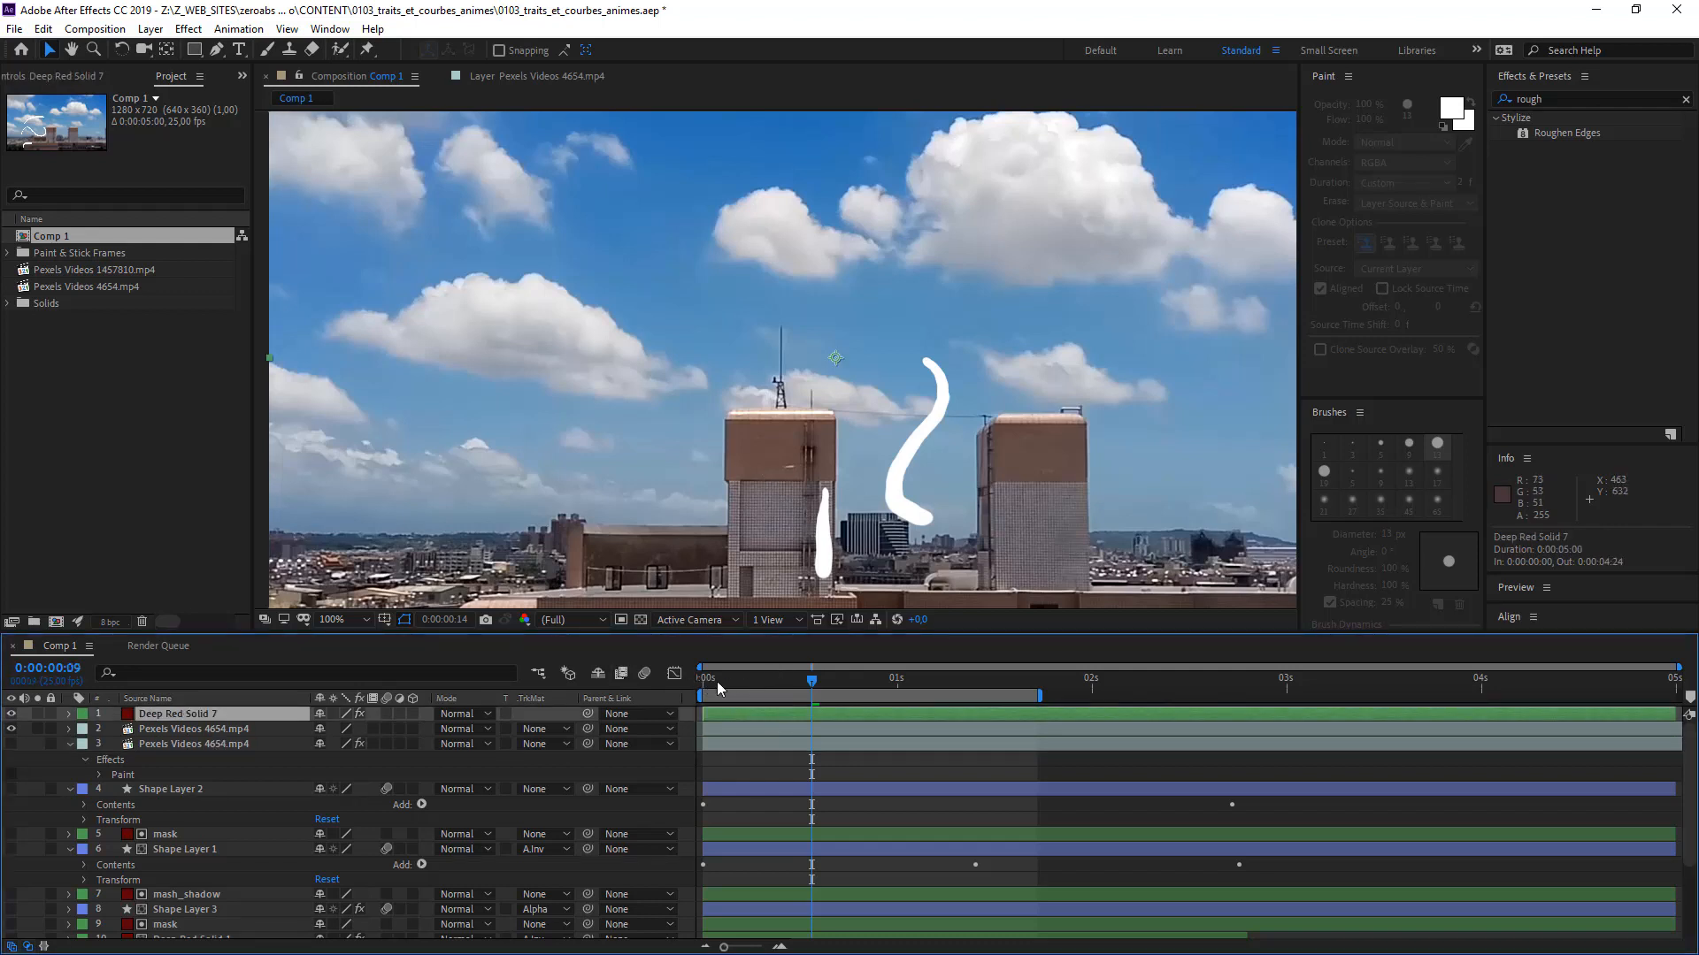
{"action": "mouse_move", "coordinate": [717, 683]}
{"action": "left_mouse_down"}
{"action": "mouse_move", "coordinate": [784, 684]}
{"action": "mouse_move", "coordinate": [764, 683]}
{"action": "left_mouse_up"}
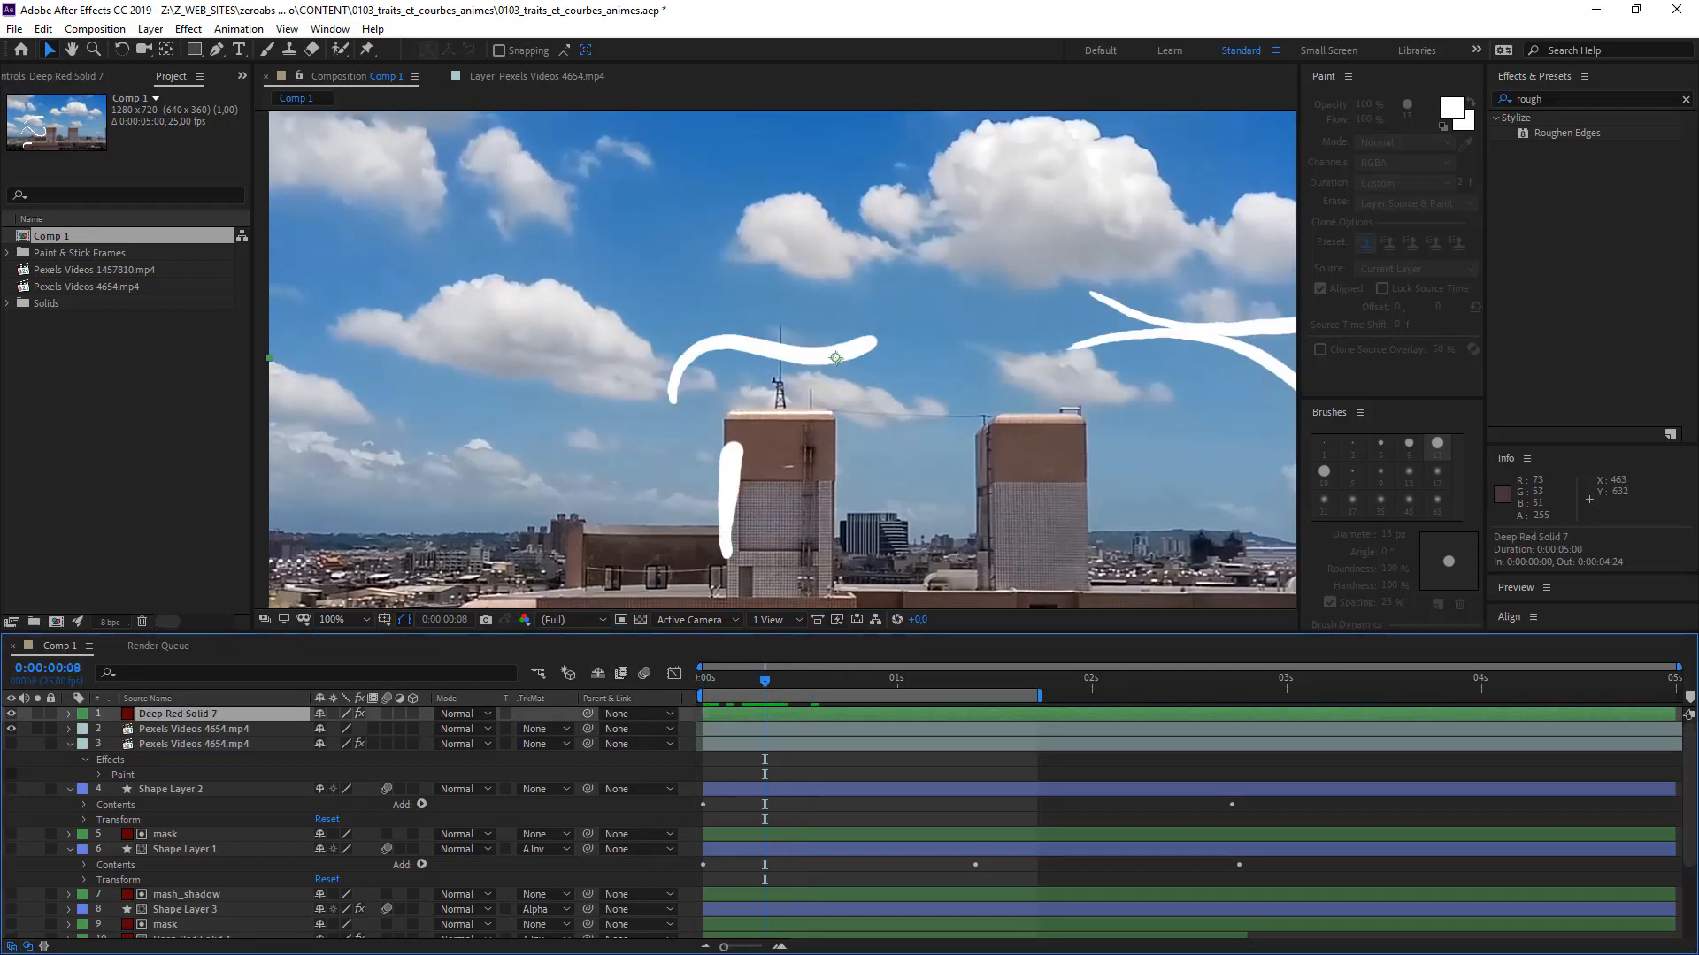
{"action": "left_click", "coordinate": [10, 713]}
{"action": "left_click", "coordinate": [11, 714]}
{"action": "double_click", "coordinate": [1569, 131]}
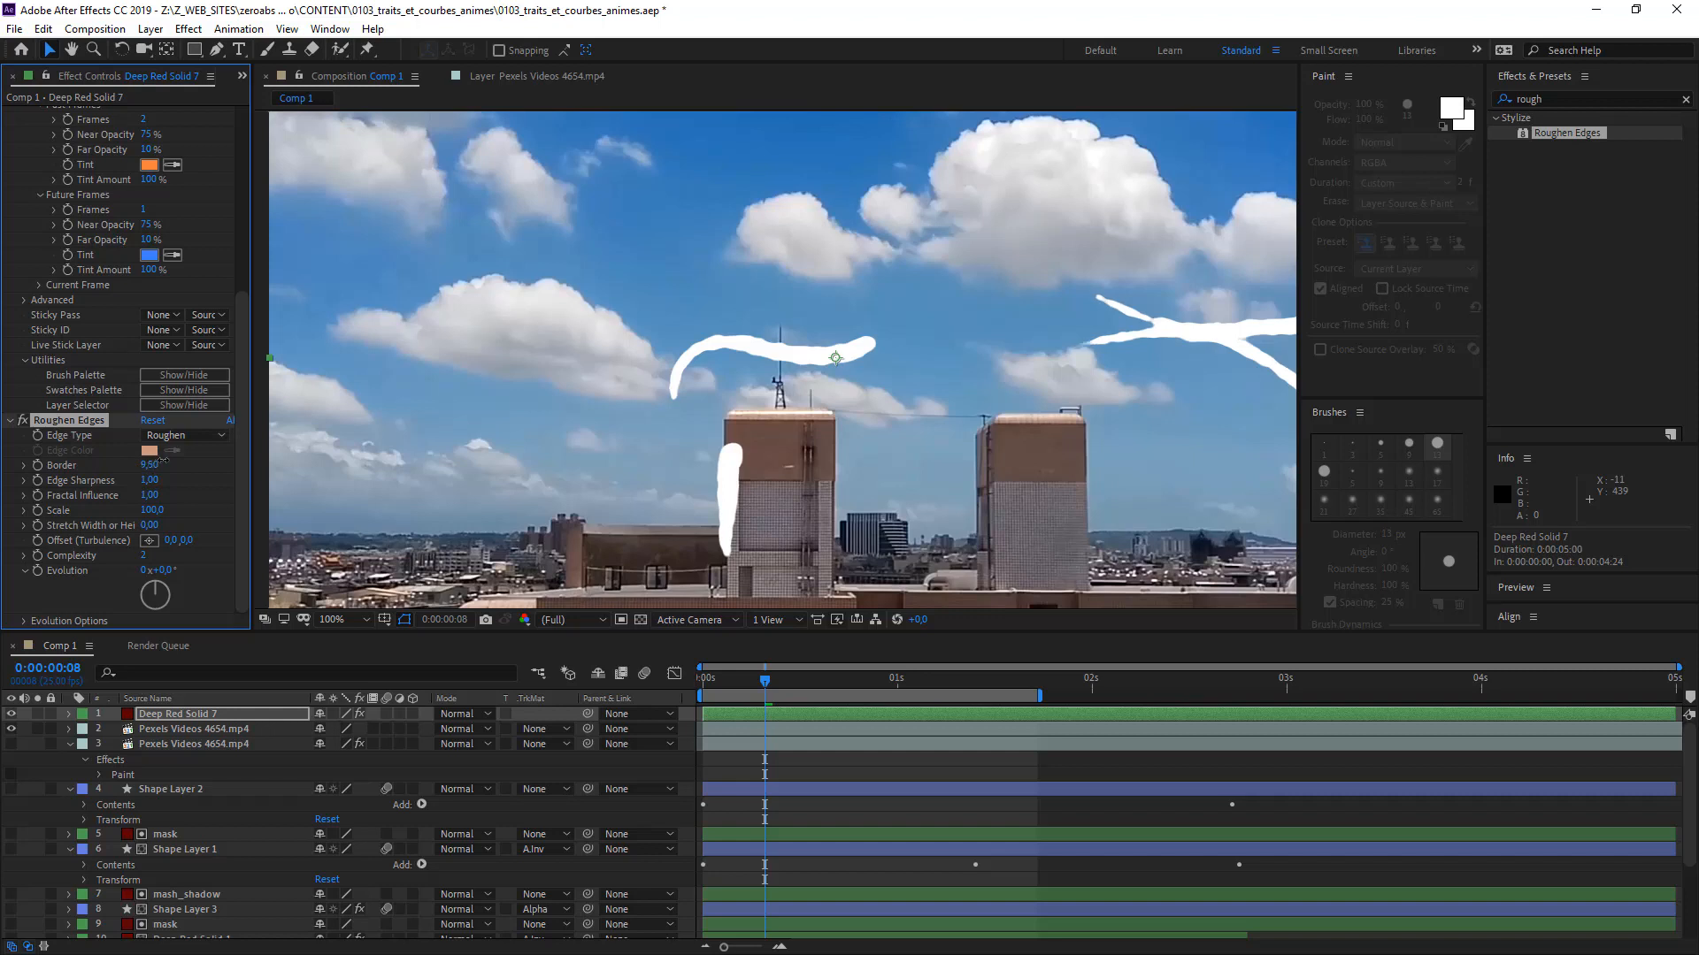
- Set Roughen Edges to Border 11.20, Edge Sharpness 1.23, Fractal Influence 0.84 and Scale 131, and preview the animation
{"action": "left_click_drag", "start_coordinate": [210, 459], "coordinate": [152, 462]}
{"action": "mouse_move", "coordinate": [132, 494]}
{"action": "left_mouse_down"}
{"action": "mouse_move", "coordinate": [191, 509]}
{"action": "mouse_move", "coordinate": [161, 501]}
{"action": "left_mouse_up"}
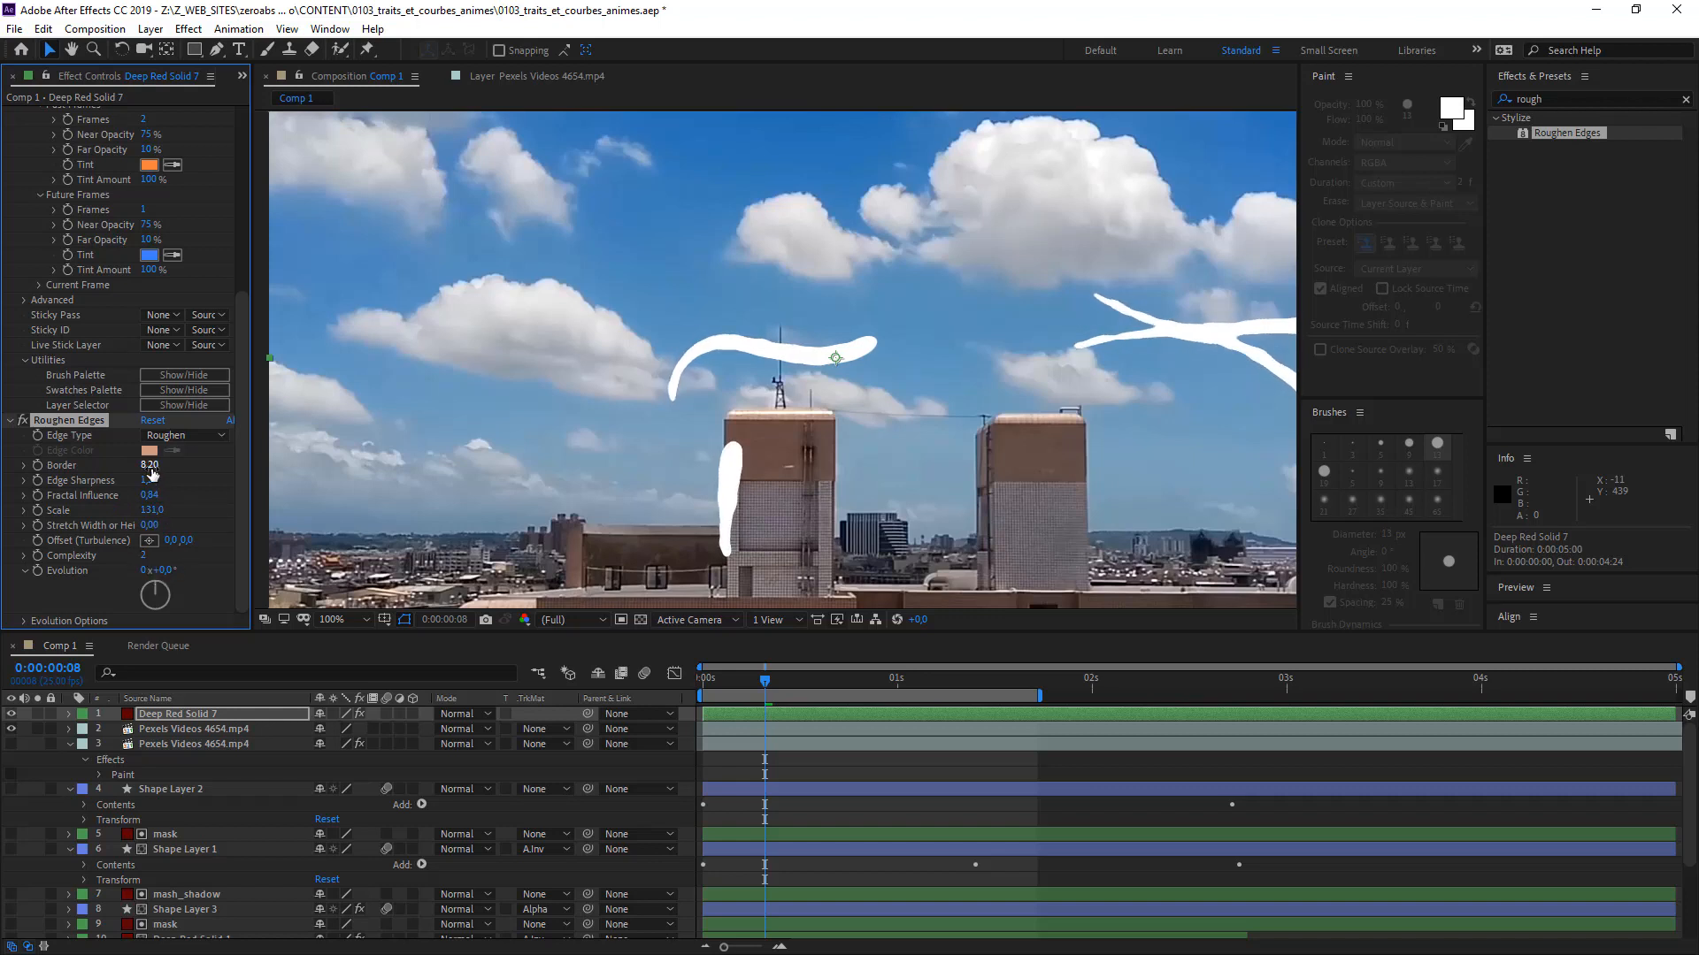
{"action": "left_click_drag", "start_coordinate": [184, 465], "coordinate": [176, 468]}
{"action": "key", "text": "space"}
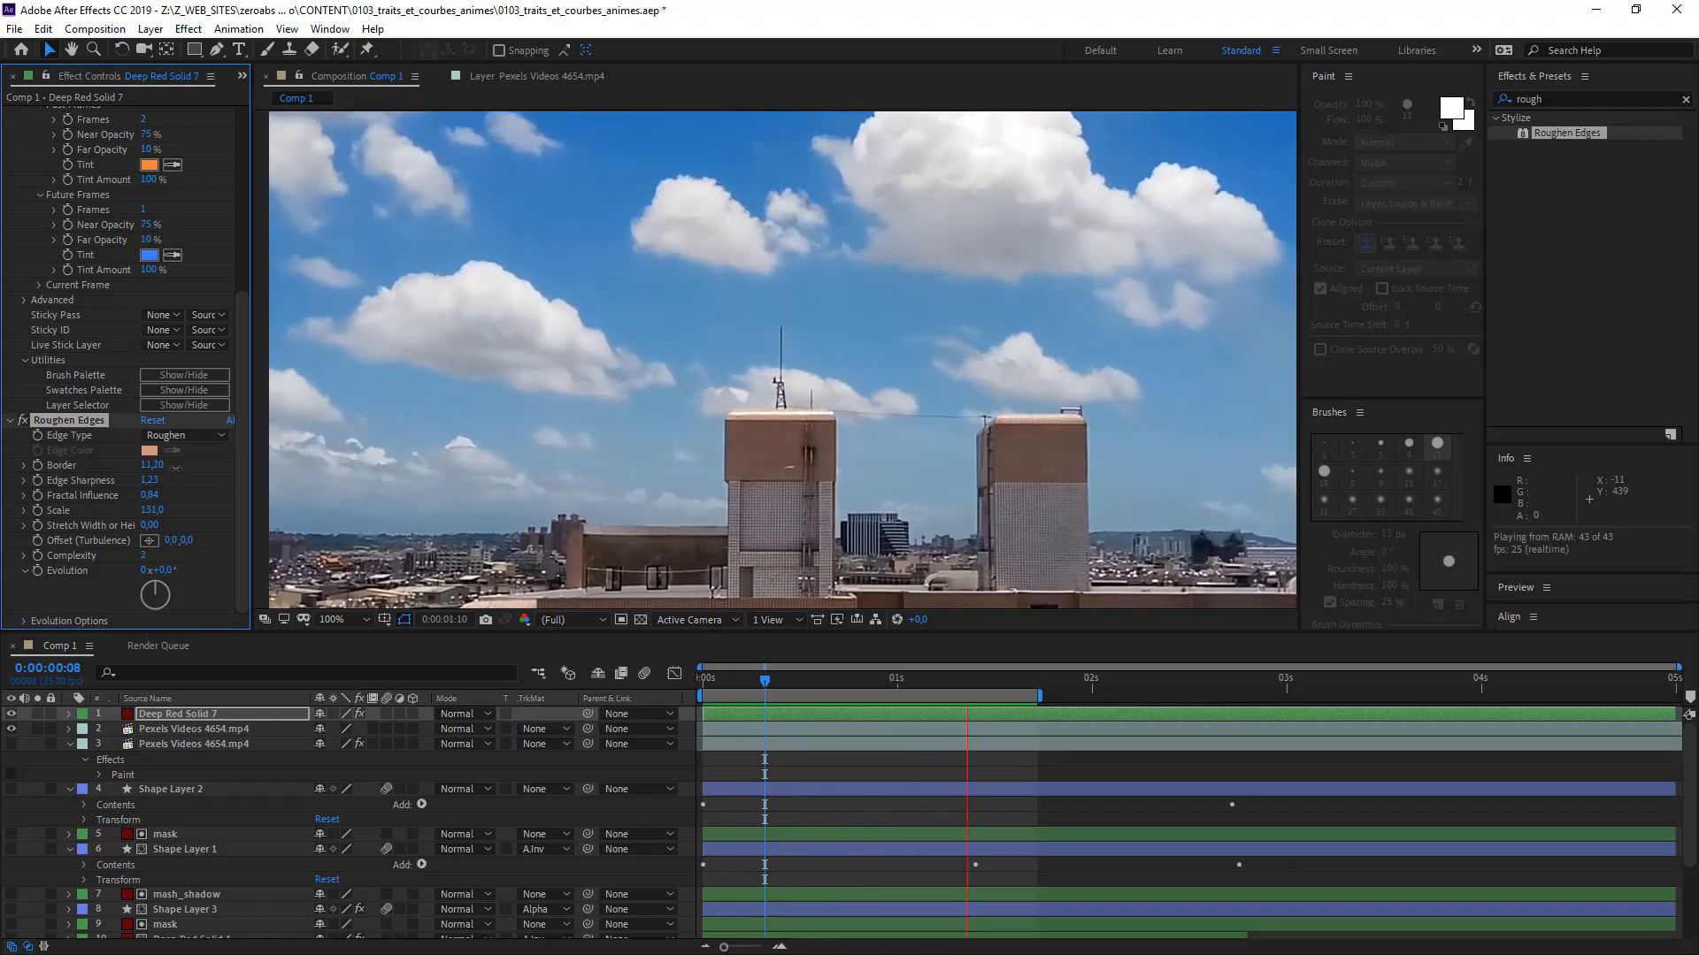
{"action": "key", "text": "space"}
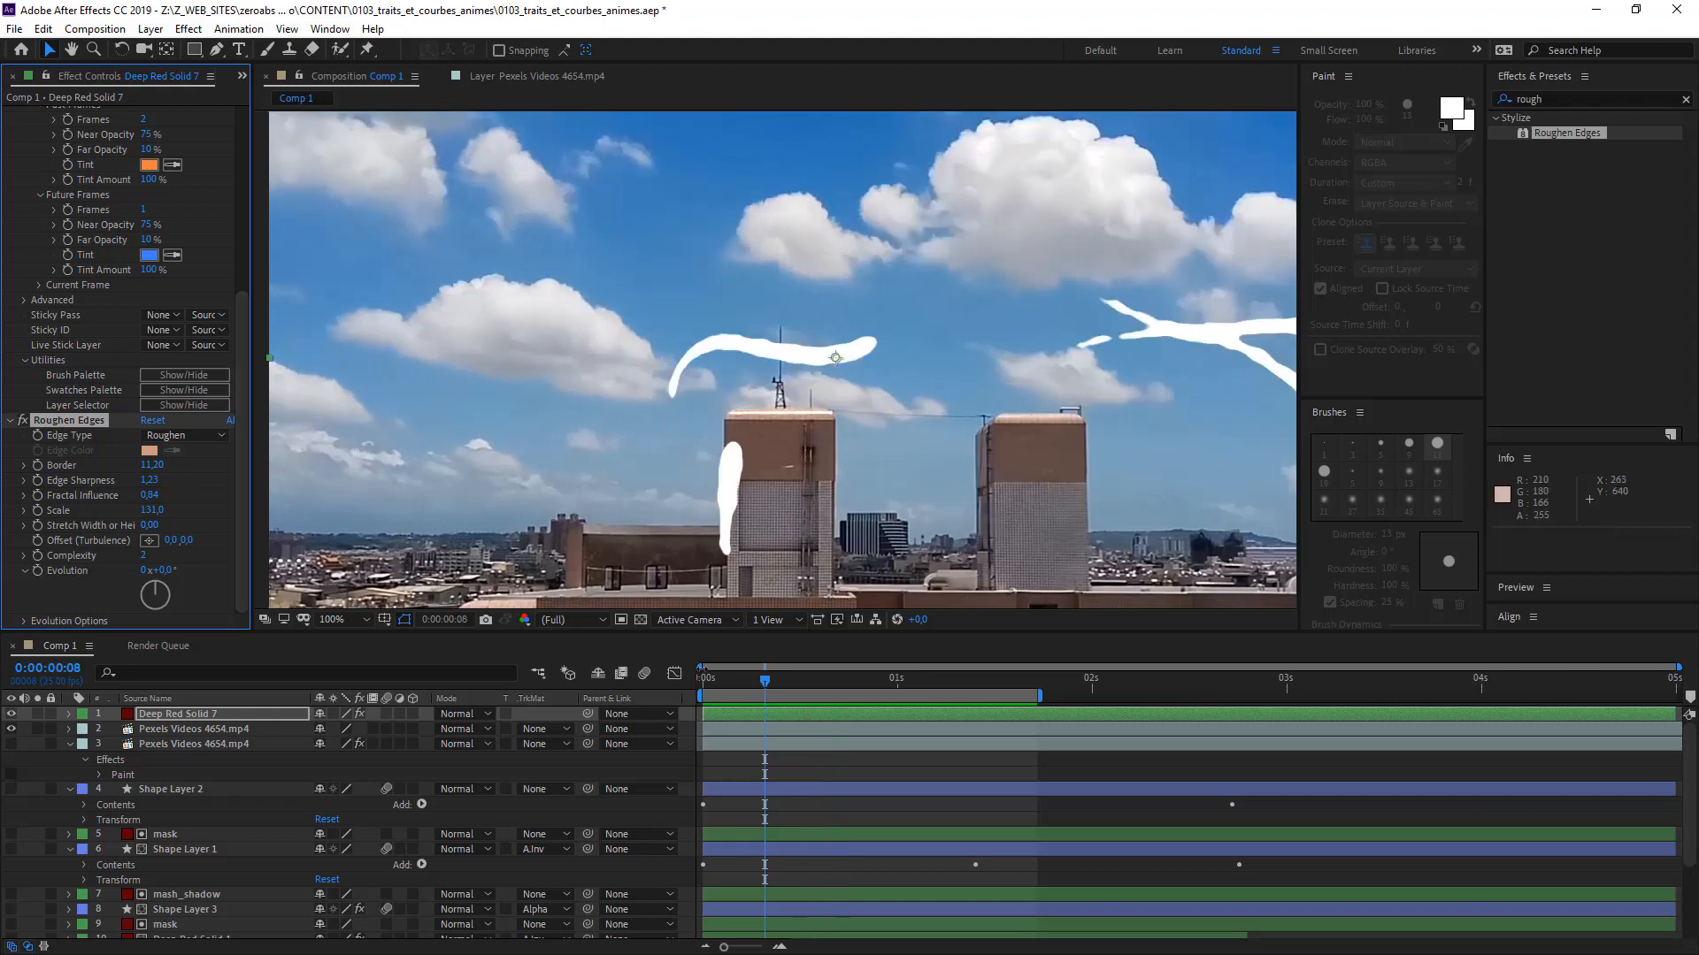
- Go to frame 2, search the effects for "drop" and apply Drop Shadow to the Deep Red Solid 7 layer
{"action": "mouse_move", "coordinate": [719, 674]}
{"action": "left_mouse_down"}
{"action": "mouse_move", "coordinate": [783, 674]}
{"action": "mouse_move", "coordinate": [719, 678]}
{"action": "left_mouse_up"}
{"action": "left_click", "coordinate": [1548, 99]}
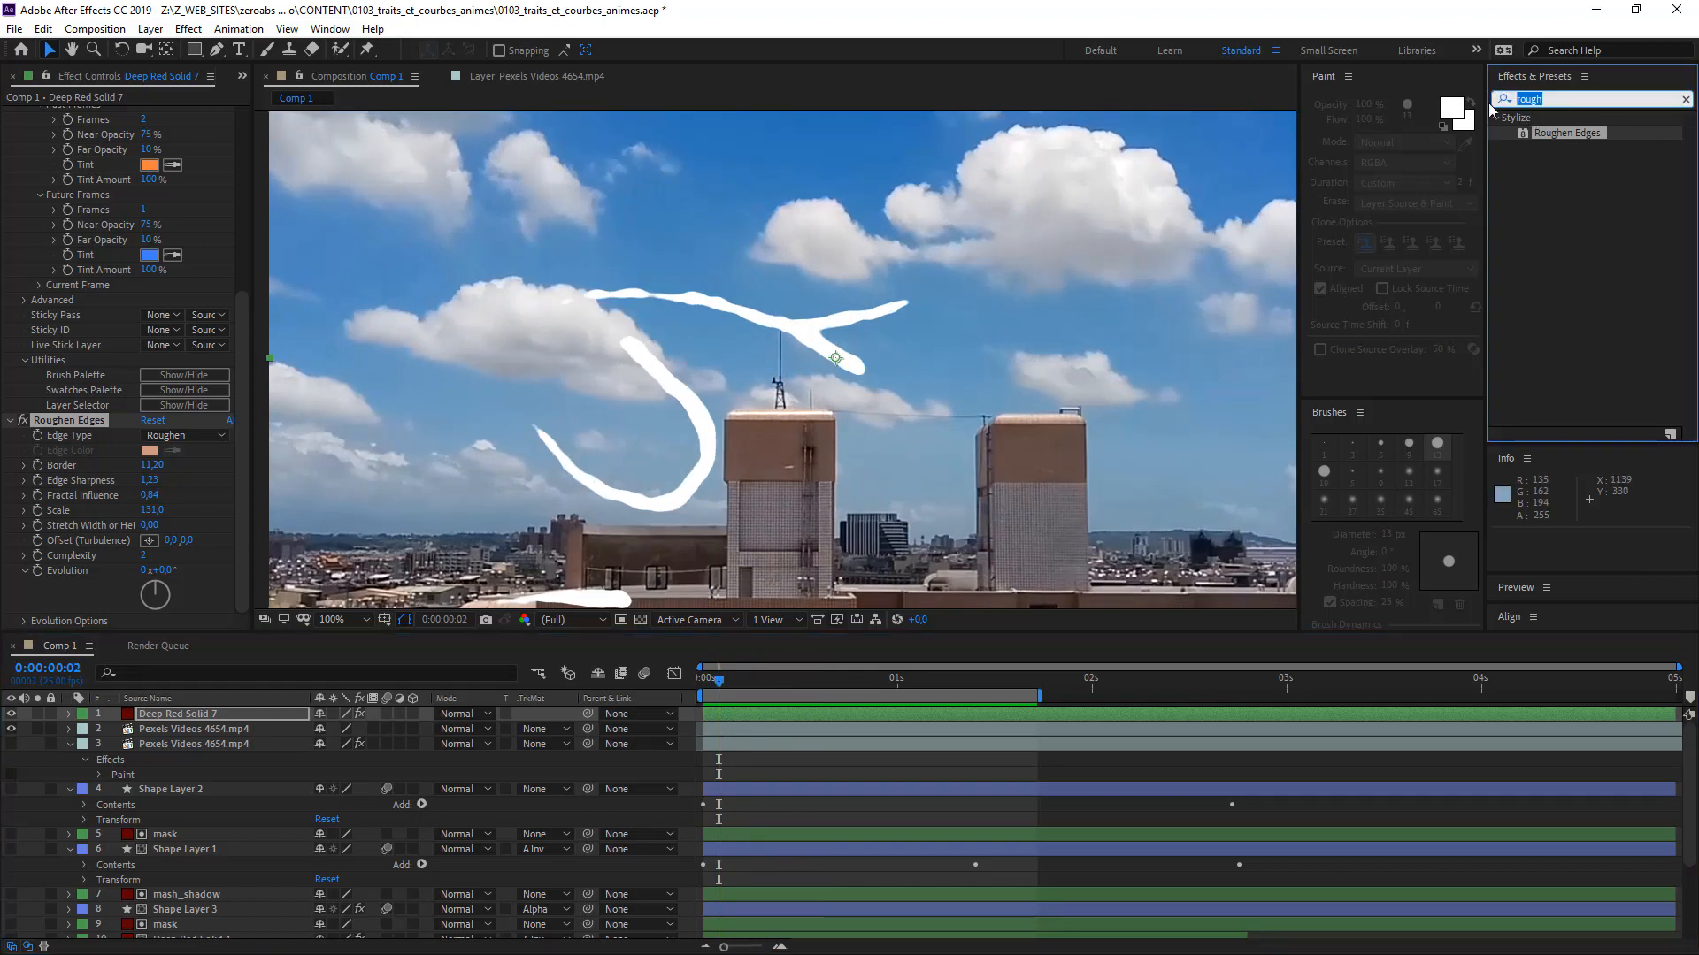
{"action": "type", "text": "drop"}
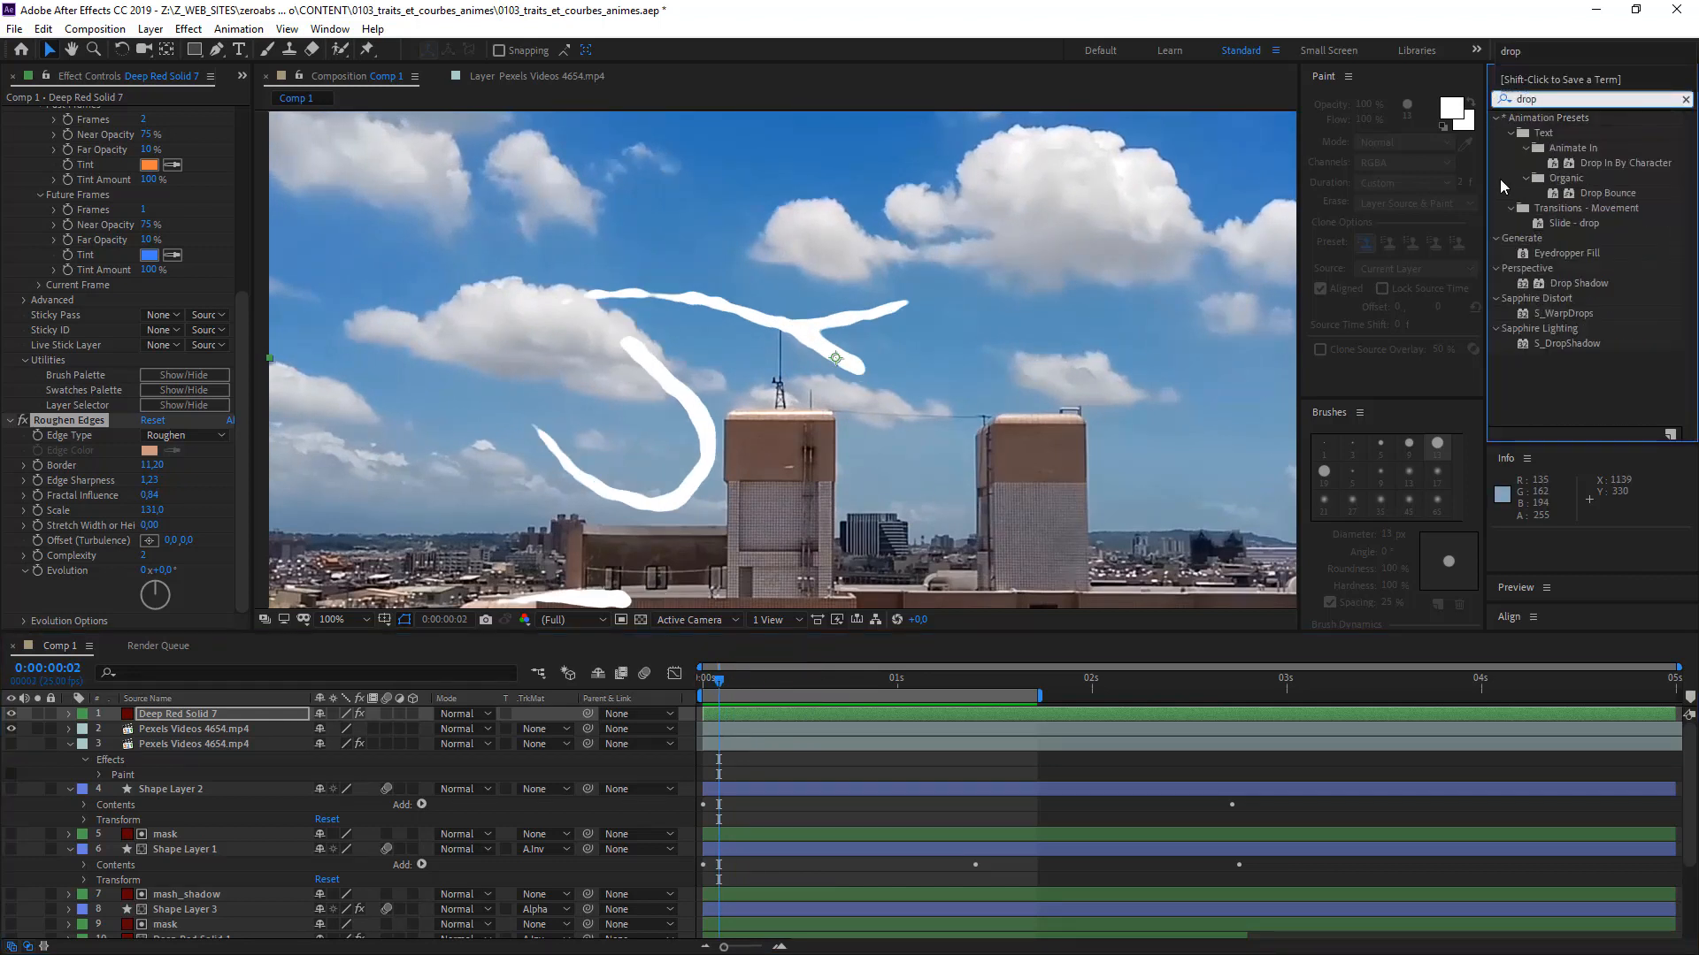
{"action": "double_click", "coordinate": [1555, 284]}
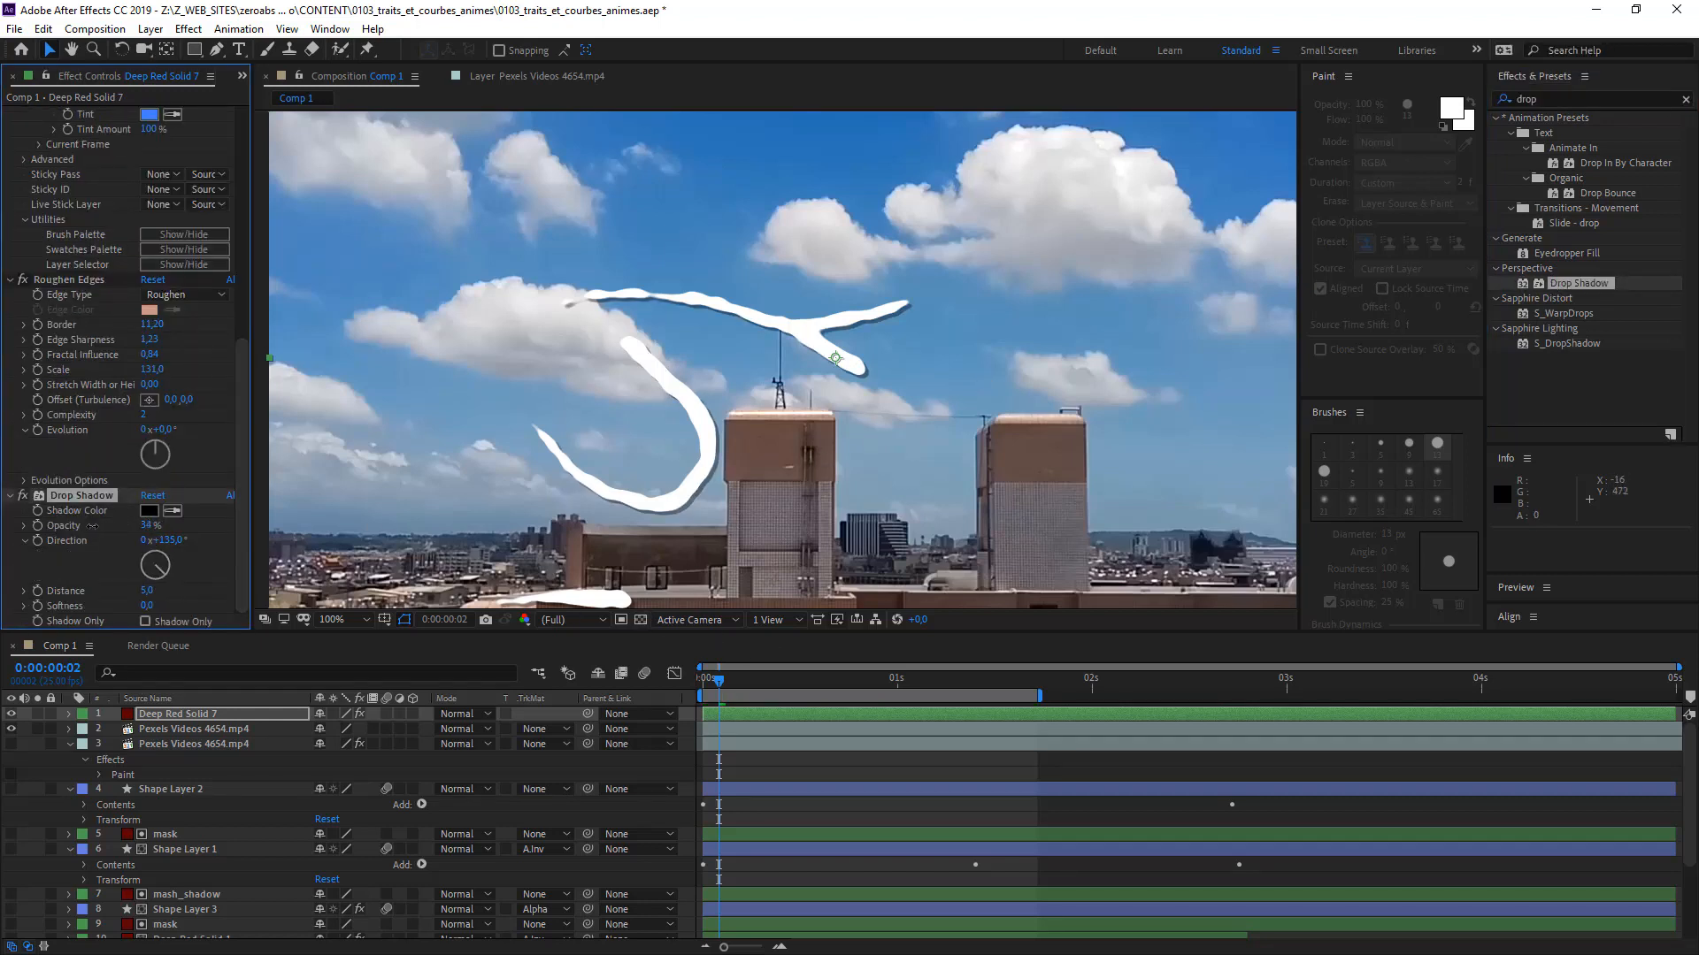
- Set the Drop Shadow opacity to 23% and softness to 37, and preview the animation, including with the whole frame in view at 50%
{"action": "left_click_drag", "start_coordinate": [92, 525], "coordinate": [77, 528]}
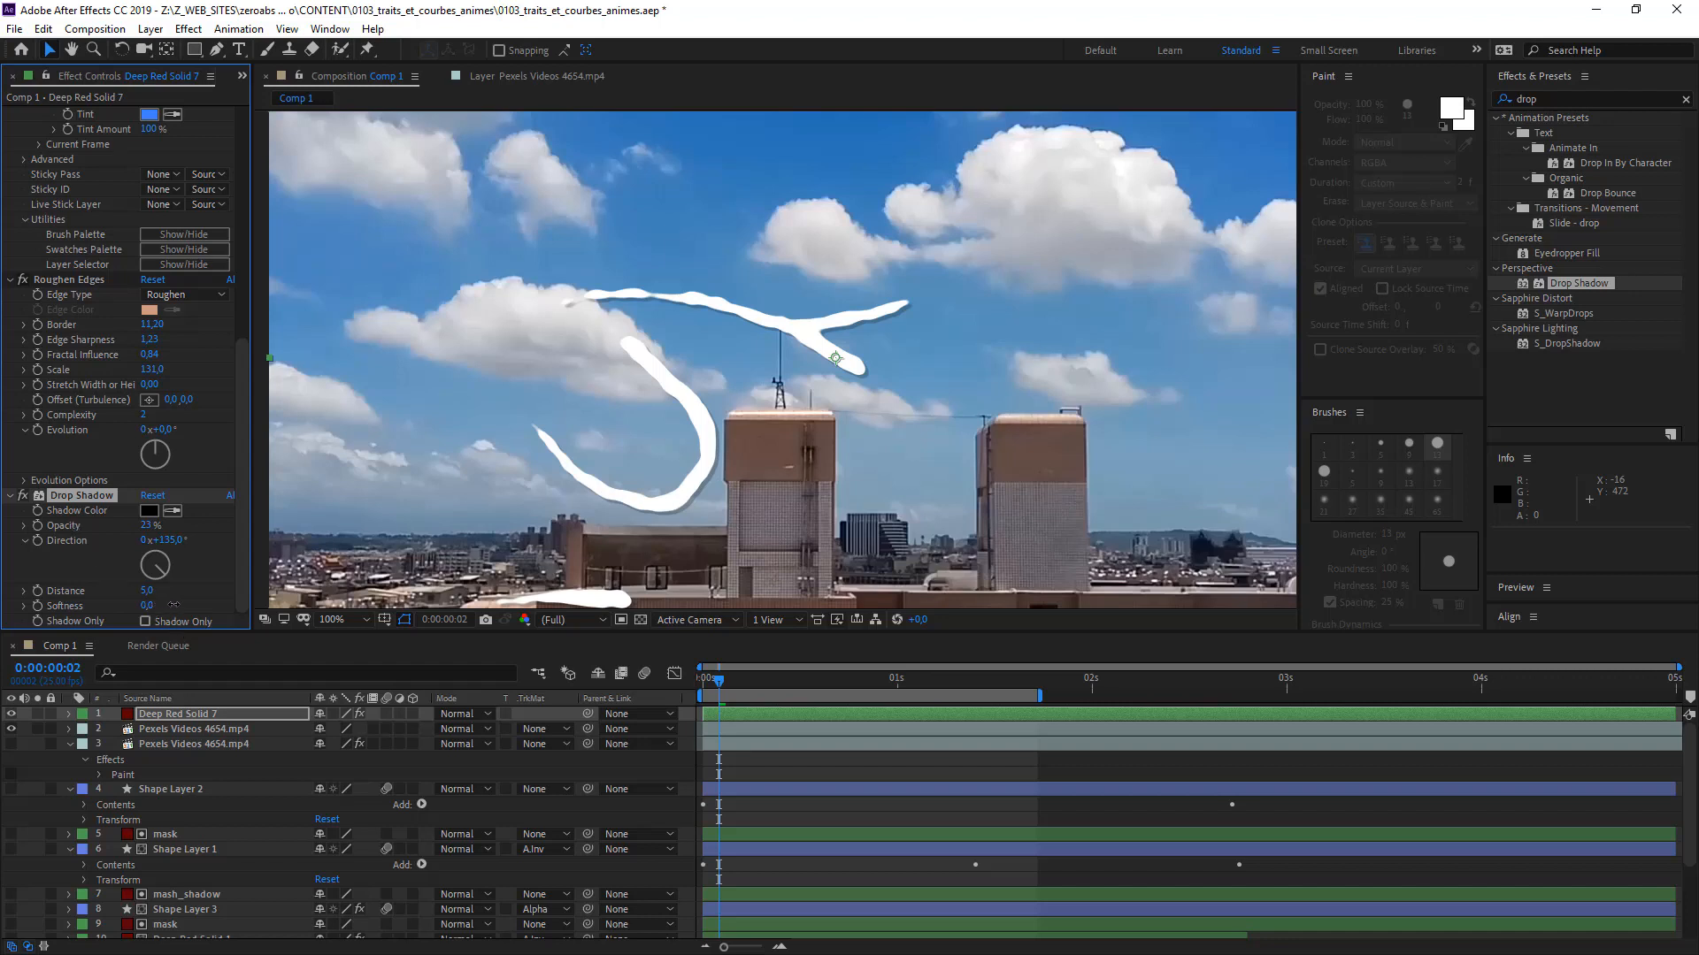
{"action": "key", "text": "space"}
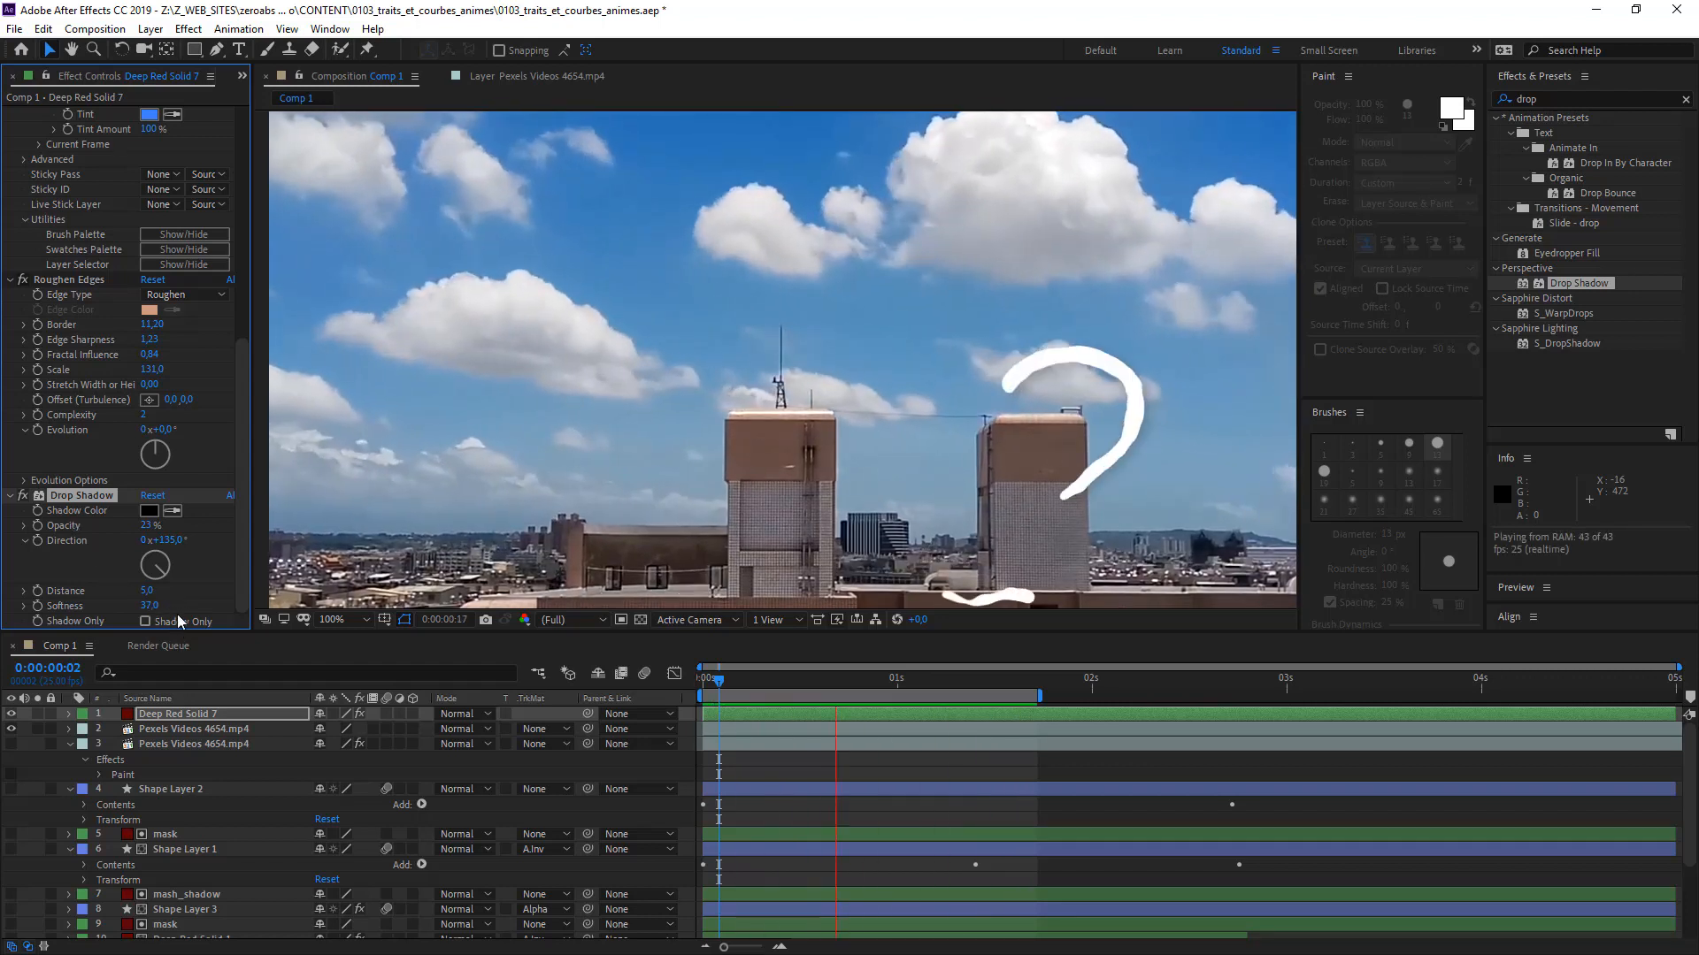
{"action": "key", "text": "space"}
{"action": "key", "text": "comma"}
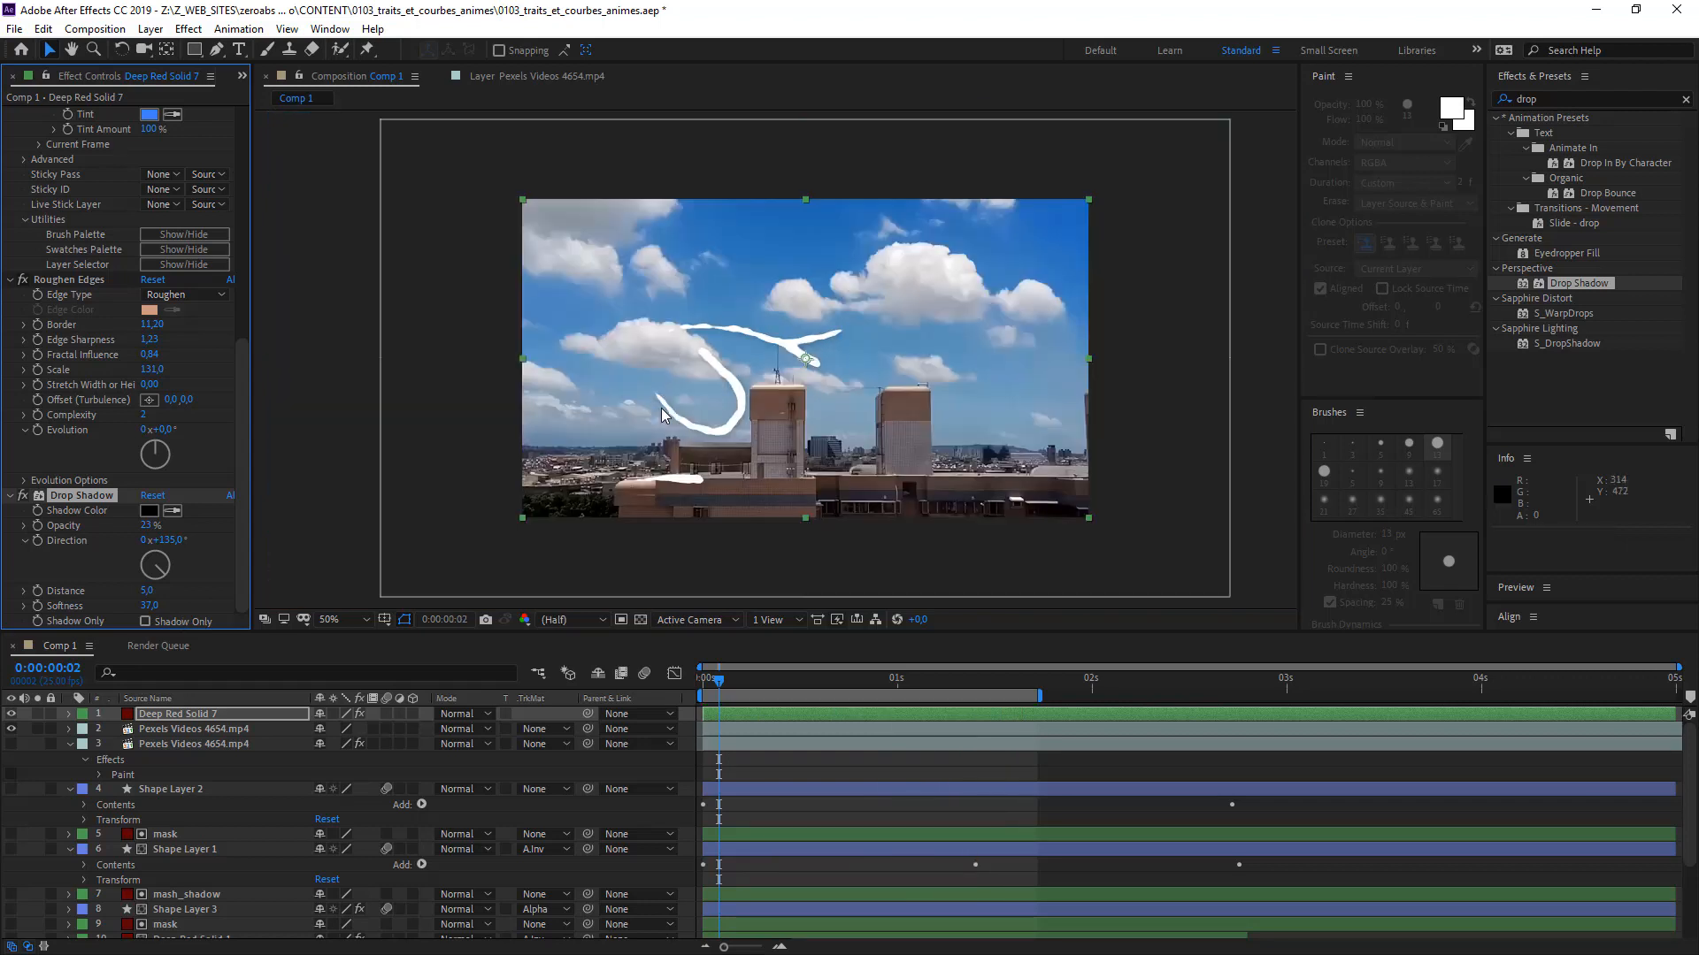
{"action": "key", "text": "space"}
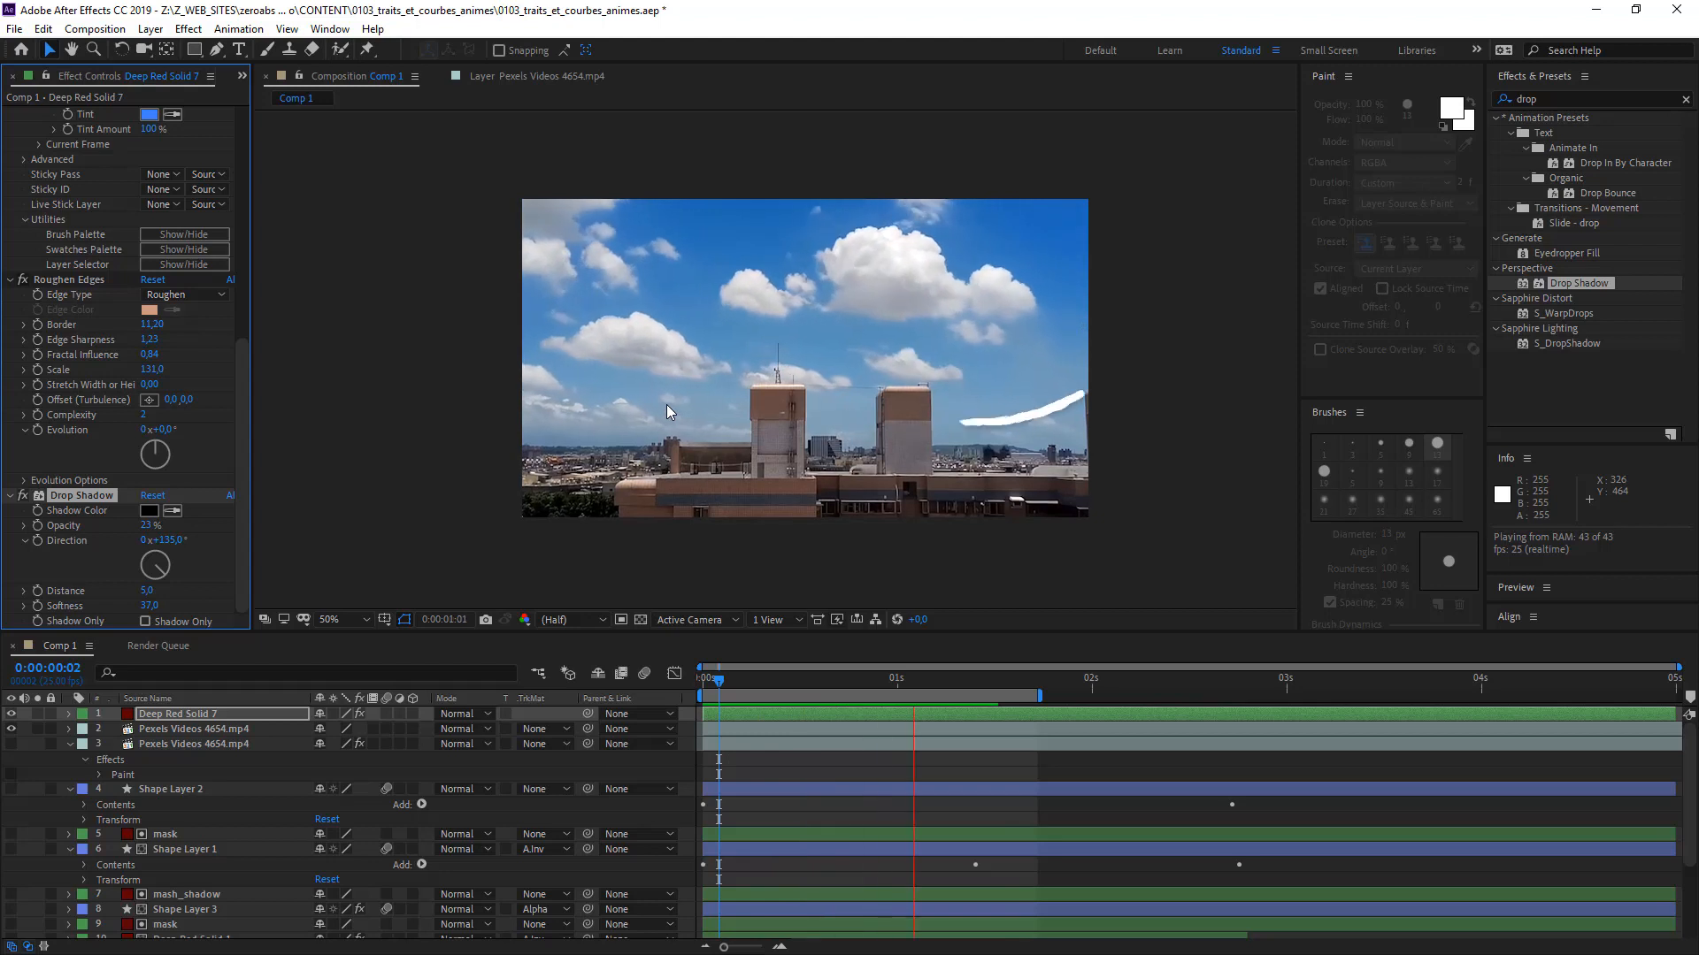
{"action": "key", "text": "space"}
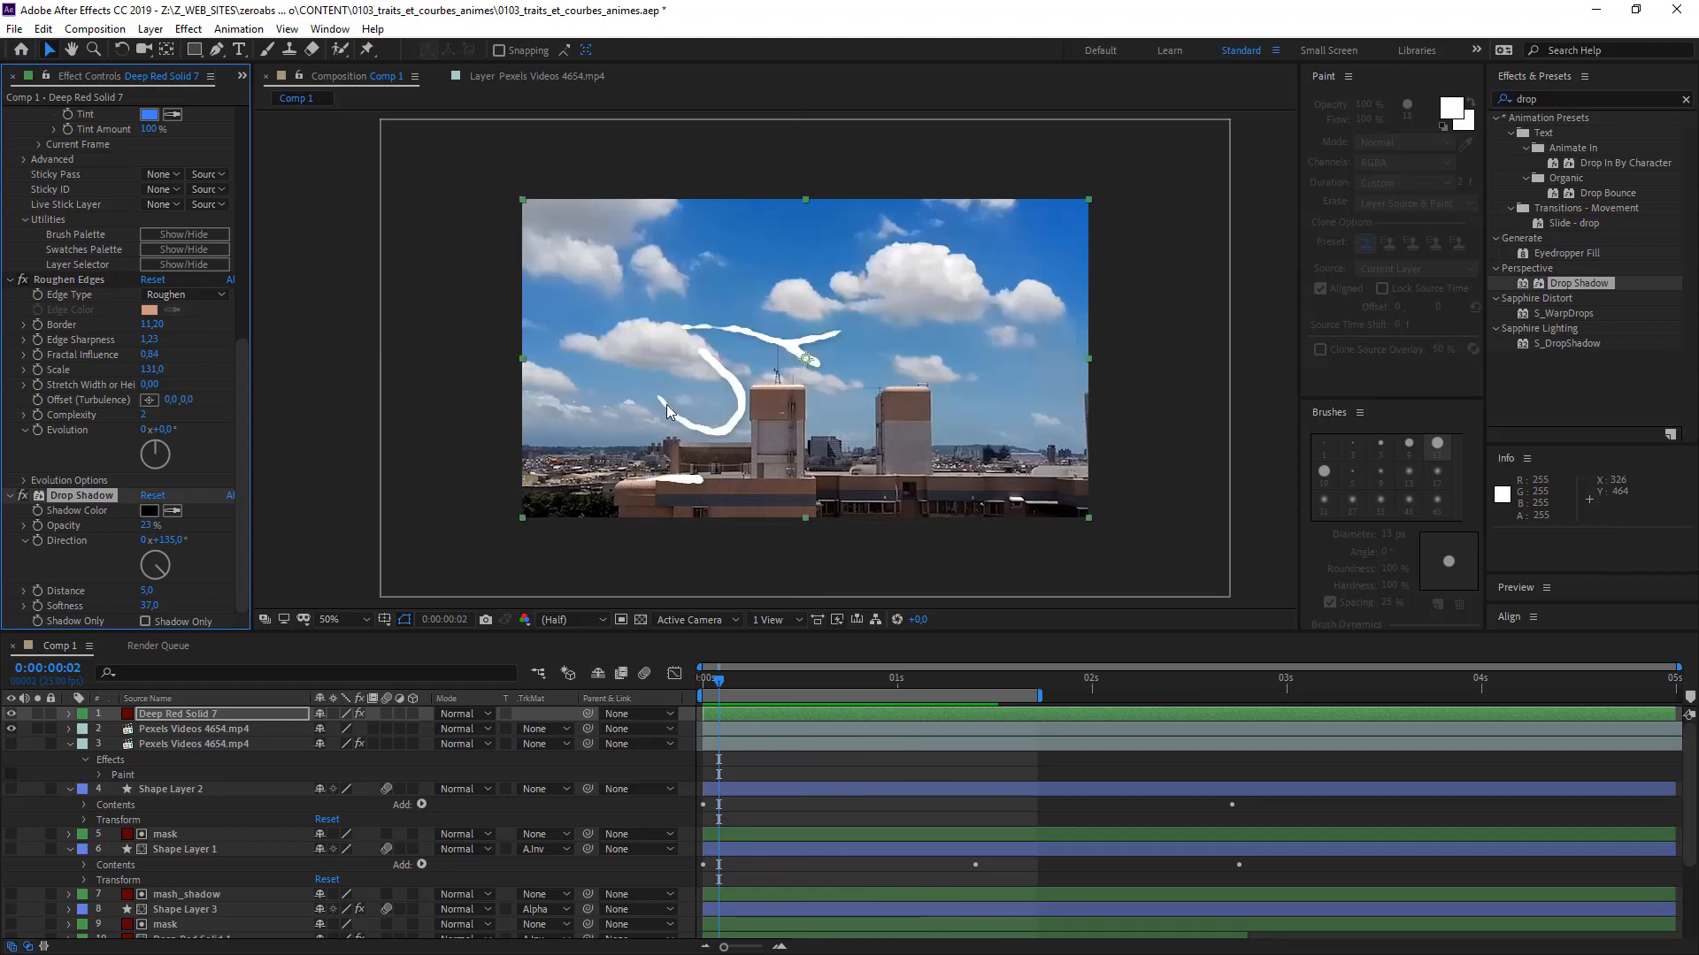